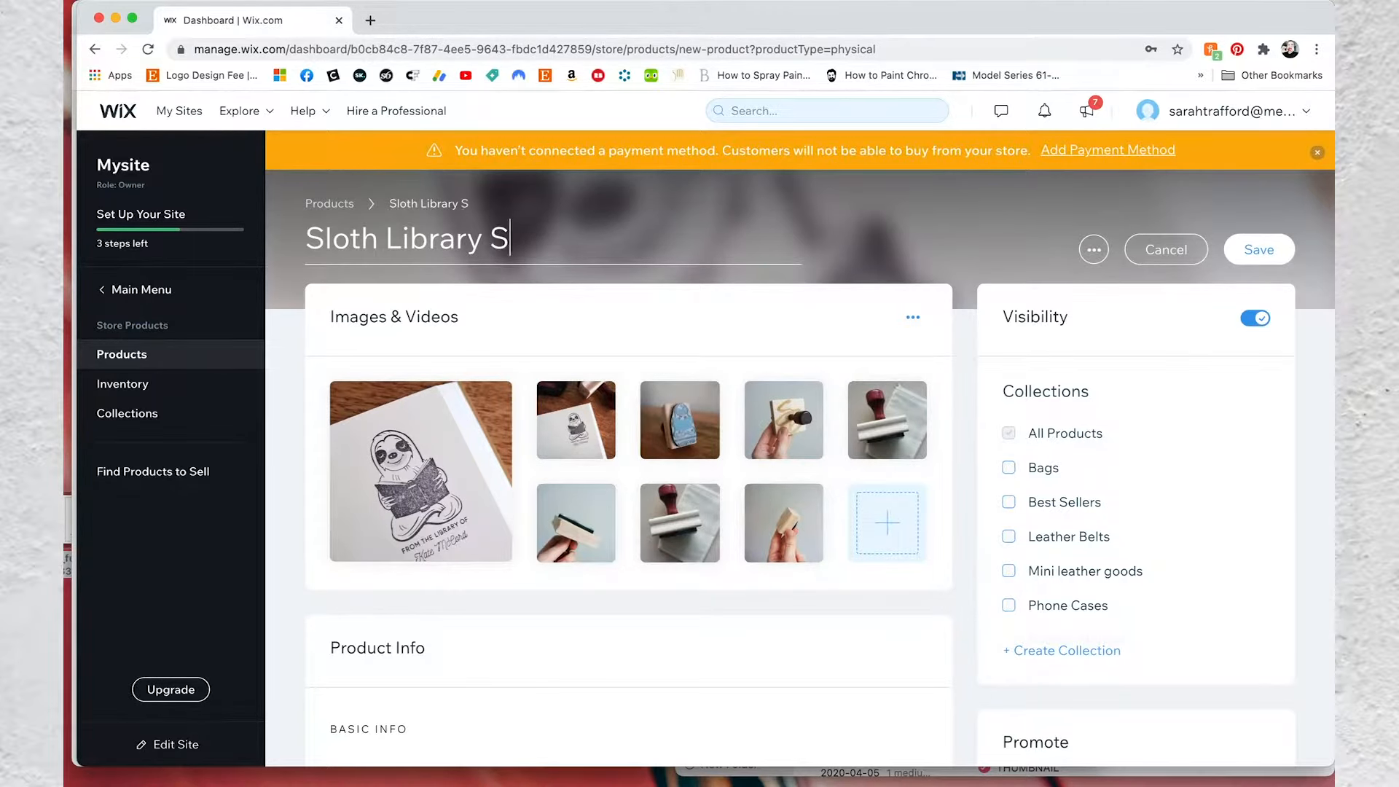
Switch to the Etsy listing of the sloth library stamp and select its full description text for copying
scroll(615, 317, down, 5)
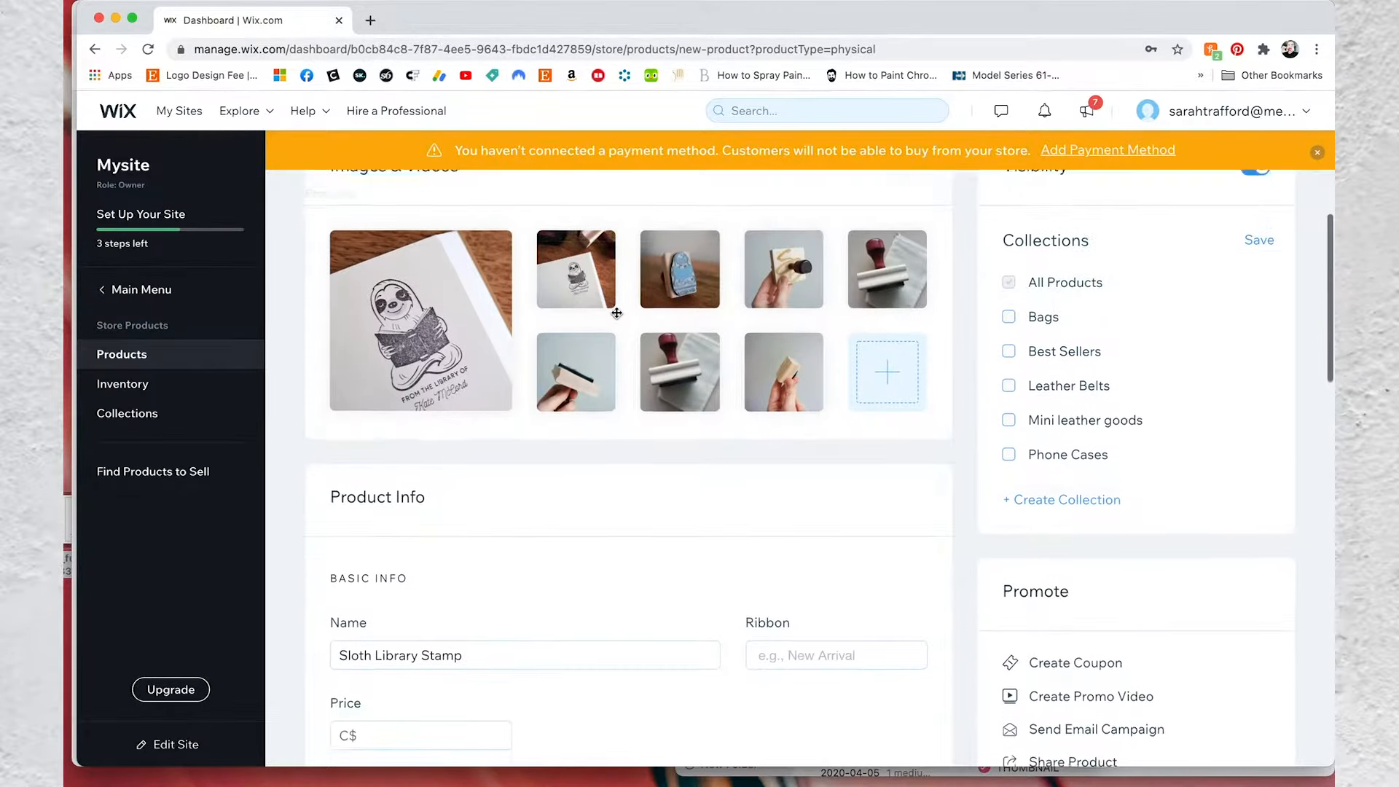
scroll(616, 313, down, 6)
key(super+grave)
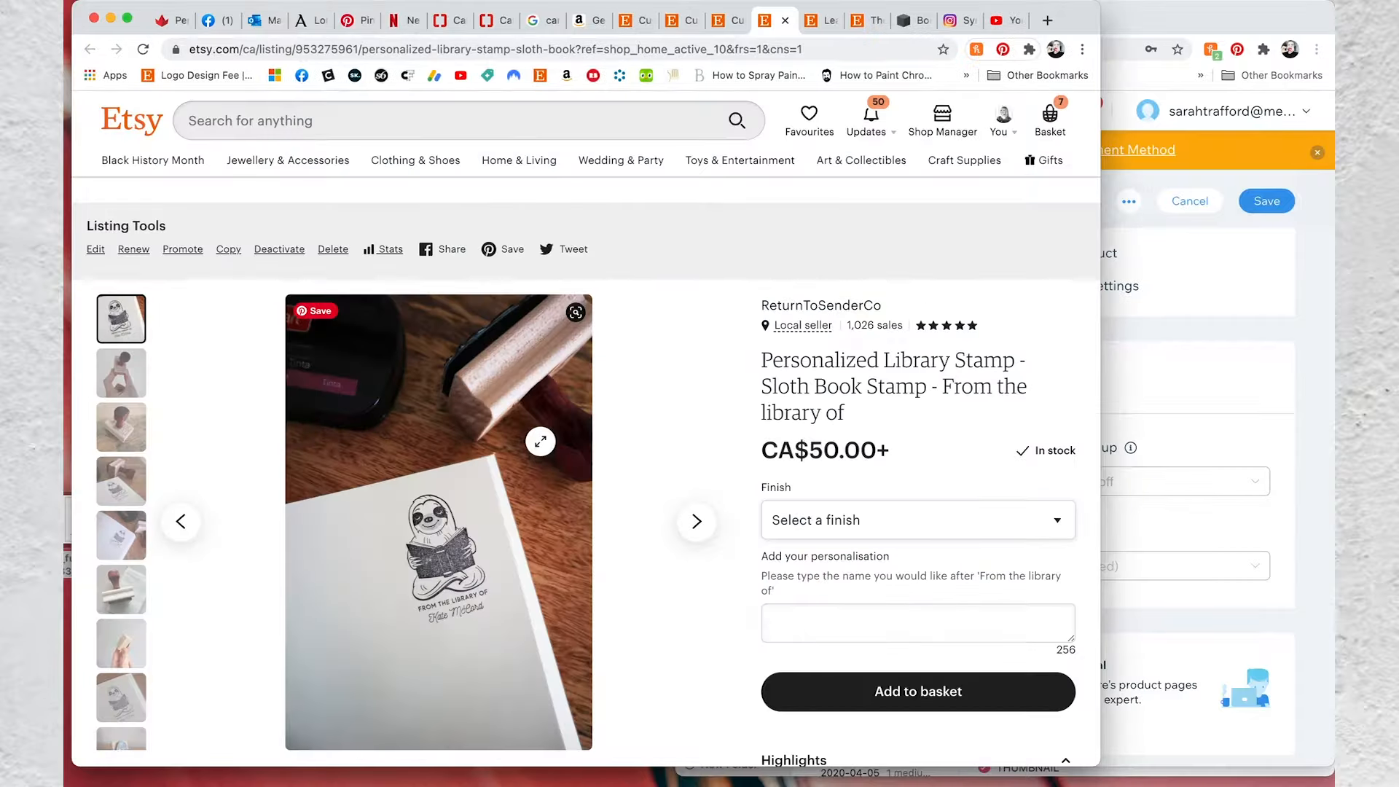
scroll(898, 559, down, 7)
click(898, 565)
scroll(898, 566, down, 4)
mouse_move(764, 237)
mouse_down()
mouse_move(853, 378)
mouse_move(900, 509)
mouse_move(900, 437)
mouse_move(930, 548)
mouse_move(931, 409)
mouse_move(917, 750)
mouse_up()
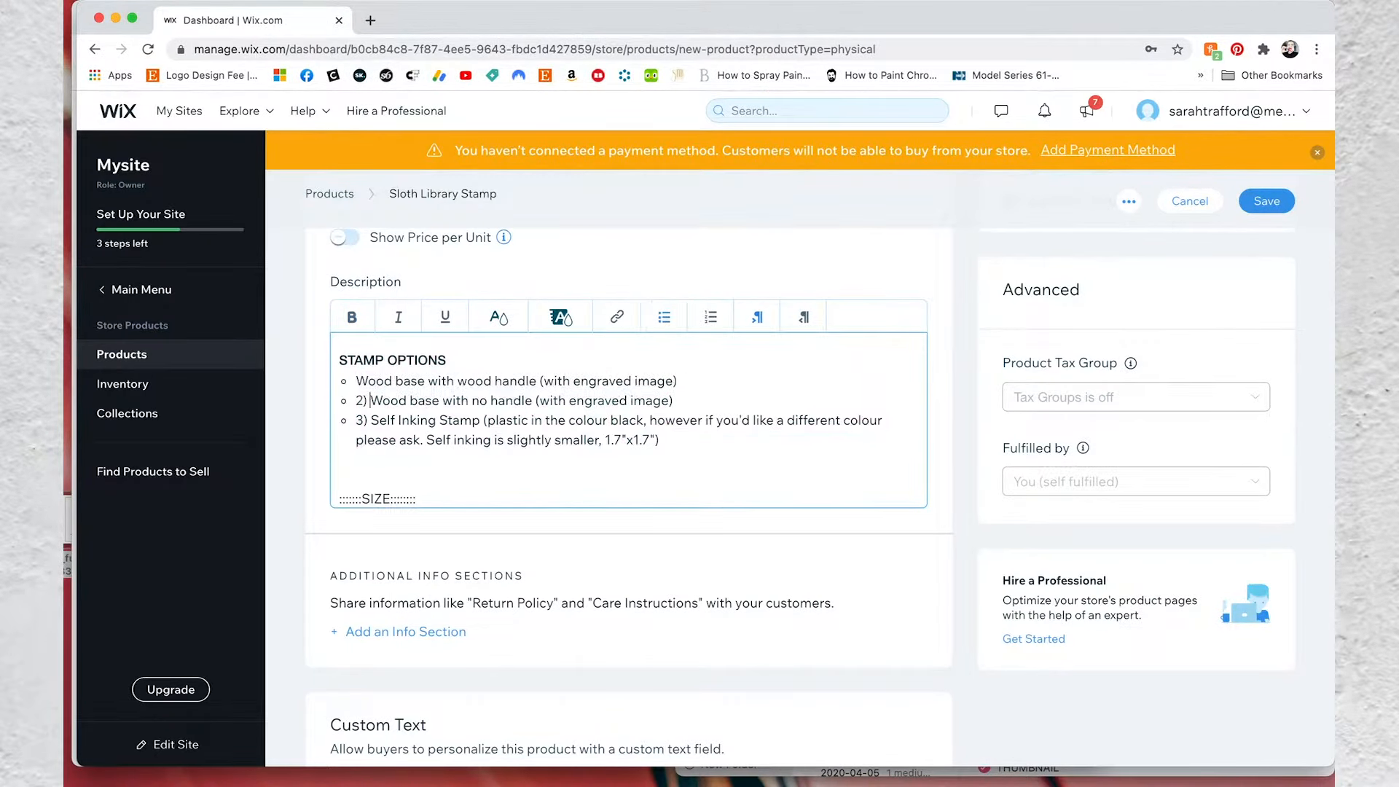
Remove the "2)" and "3)" numbering from the bulleted stamp options in the product description
key(BackSpace)
key(BackSpace)
key(BackSpace)
click(371, 420)
key(BackSpace)
key(BackSpace)
key(BackSpace)
Delete the remark about the self-inking stamp being slightly smaller from the end of the last stamp option
scroll(420, 419, down, 1)
scroll(492, 409, up, 1)
click(610, 403)
key(BackSpace)
key(BackSpace)
key(BackSpace)
key(BackSpace)
key(BackSpace)
key(BackSpace)
key(BackSpace)
key(BackSpace)
key(BackSpace)
key(BackSpace)
key(BackSpace)
key(BackSpace)
key(BackSpace)
key(BackSpace)
key(BackSpace)
key(BackSpace)
key(BackSpace)
key(BackSpace)
key(BackSpace)
key(BackSpace)
key(BackSpace)
Make the SIZE heading bold without its colons, close the gap beneath it, and reword the size sentence to "larger, smaller"
drag(416, 462, 340, 462)
key(BackSpace)
double_click(355, 462)
key(super+b)
click(468, 423)
key(BackSpace)
click(885, 390)
text(r, smaller)
Make the INK heading bold and remove the blank line beneath it
double_click(351, 468)
click(356, 323)
click(477, 486)
key(BackSpace)
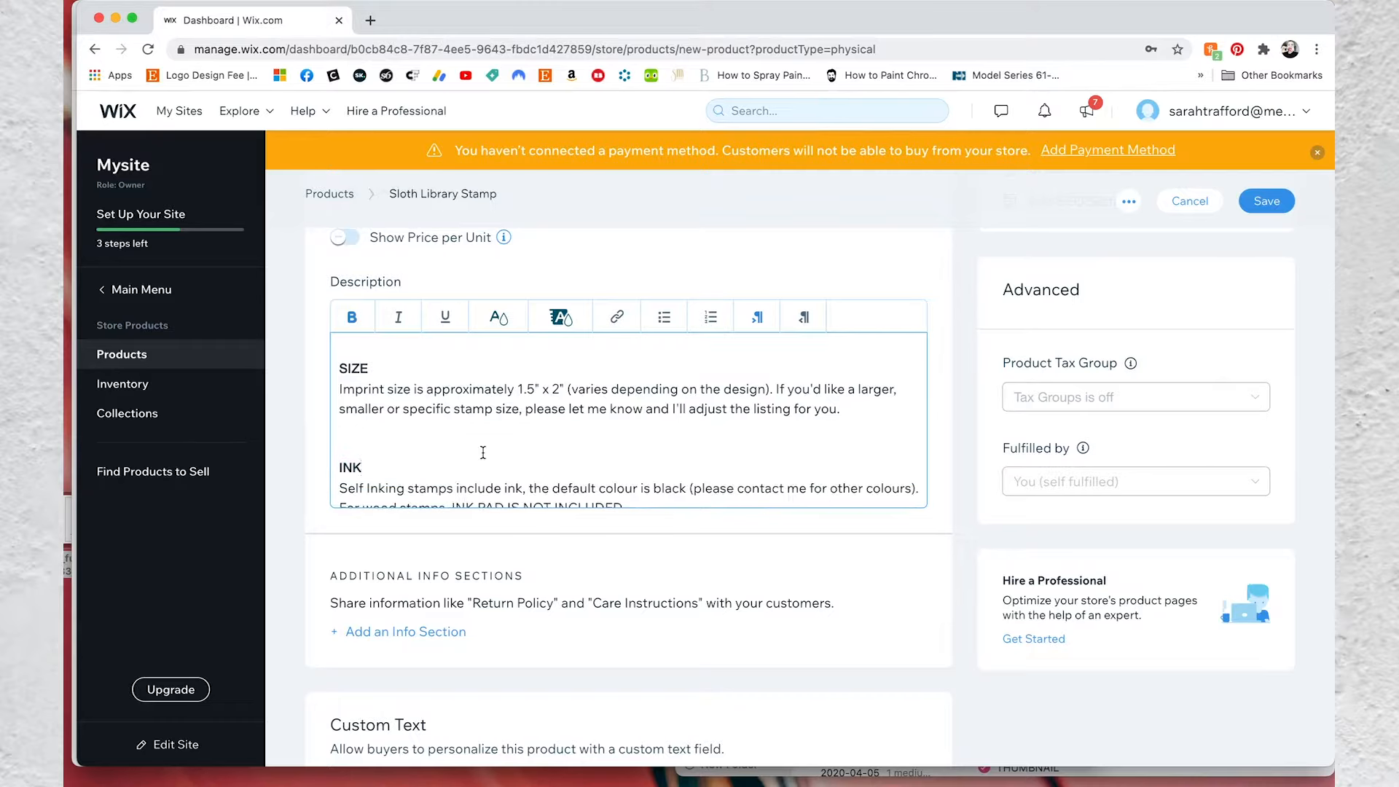
Make the SHIPPING PROCESS heading bold and remove the blank line beneath it
scroll(483, 453, down, 2)
triple_click(417, 427)
click(352, 318)
click(505, 446)
key(BackSpace)
scroll(488, 430, down, 3)
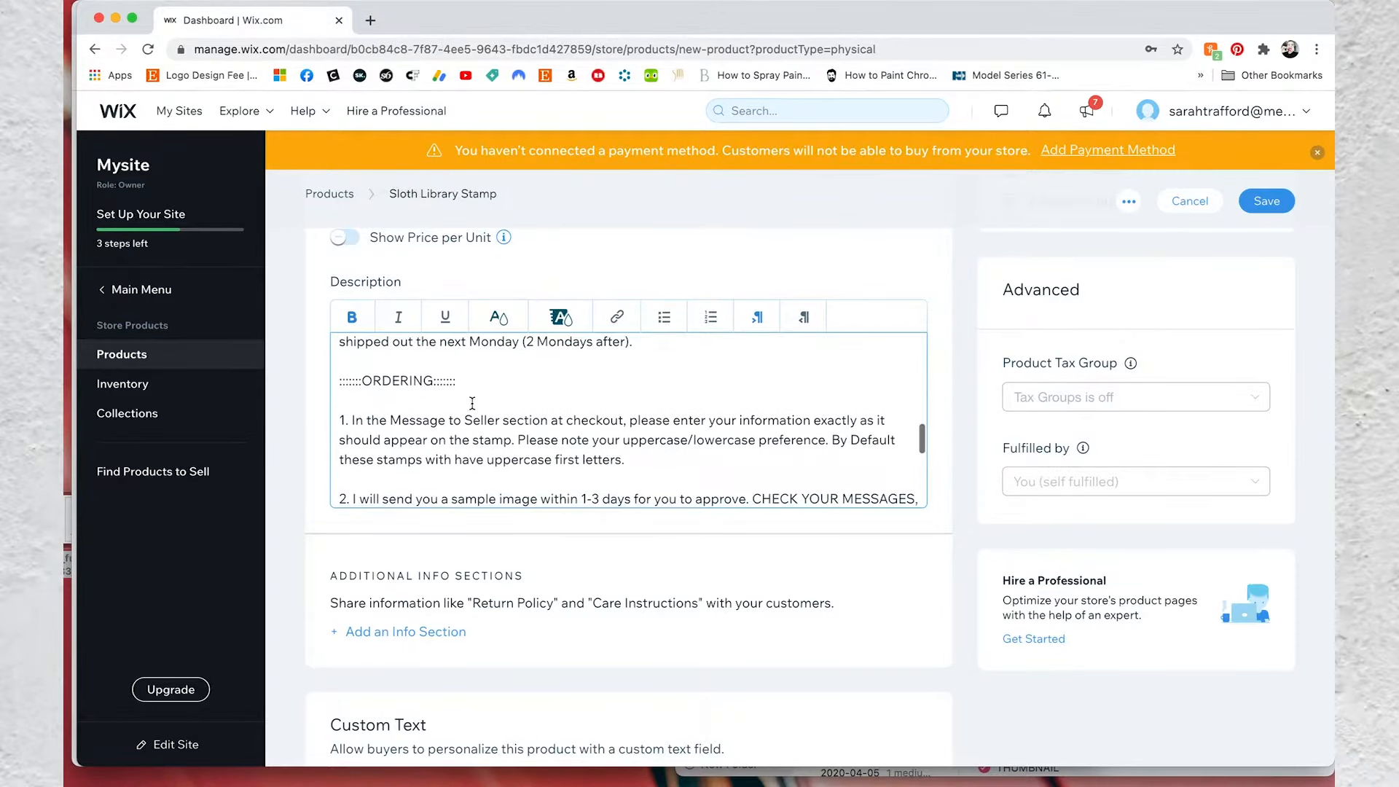
Strip the colons from the ORDERING heading, make it bold, and remove the blank line beneath it
drag(410, 384, 437, 384)
key(BackSpace)
double_click(374, 382)
click(352, 318)
click(353, 401)
key(BackSpace)
Begin the first ordering instruction with "Please type custom text in and note" and delete its sentence about default uppercase first letters
drag(352, 400, 560, 402)
text(Please type custom text in and)
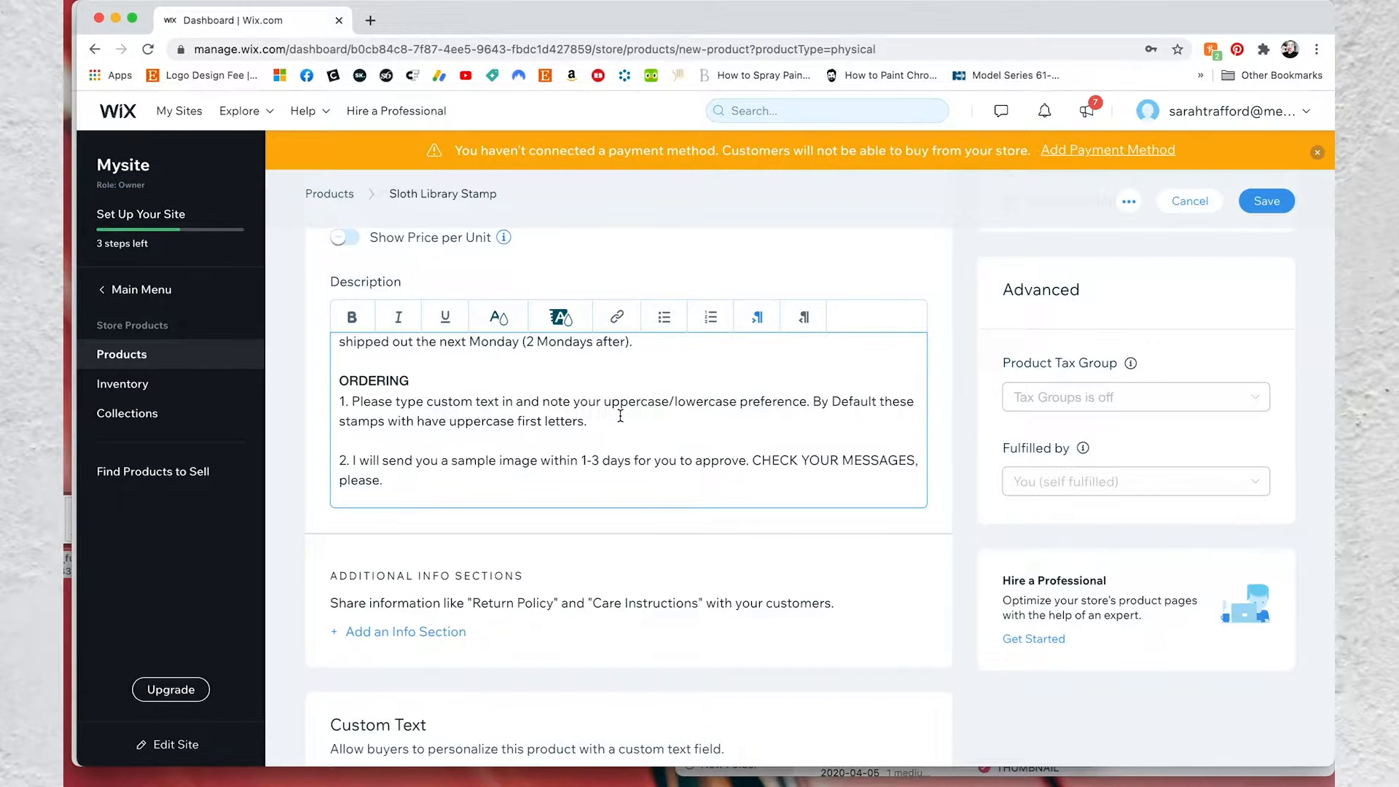
drag(814, 402, 589, 422)
key(BackSpace)
scroll(562, 449, down, 1)
drag(340, 357, 557, 486)
Delete the unneeded passage above the note, italicize "Note", and end the note's sentence with "custom text."
scroll(557, 474, down, 5)
drag(340, 385, 777, 422)
key(BackSpace)
key(BackSpace)
double_click(351, 403)
click(399, 317)
click(458, 400)
text(custom text.)
Remove the leftover line and spacing below the note and make the following heading bold
triple_click(414, 425)
key(BackSpace)
click(340, 423)
key(Return)
key(BackSpace)
key(BackSpace)
double_click(374, 442)
click(352, 317)
Rearrange the description by cutting and repasting a passage, and remove the surplus blank line around the stamp options
scroll(467, 437, up, 2)
drag(339, 346, 634, 425)
key(super+x)
key(super+v)
click(410, 442)
scroll(410, 442, up, 6)
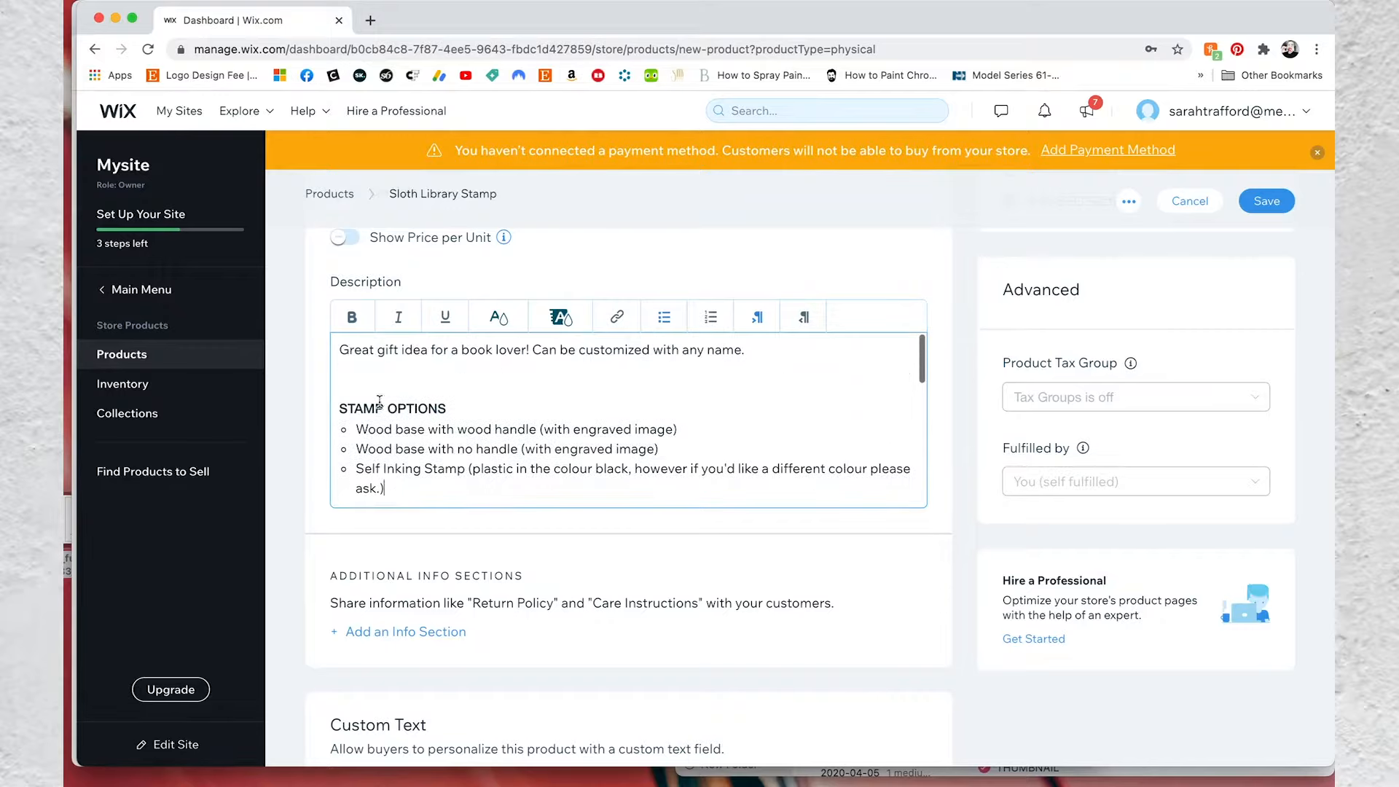
key(BackSpace)
scroll(462, 416, down, 5)
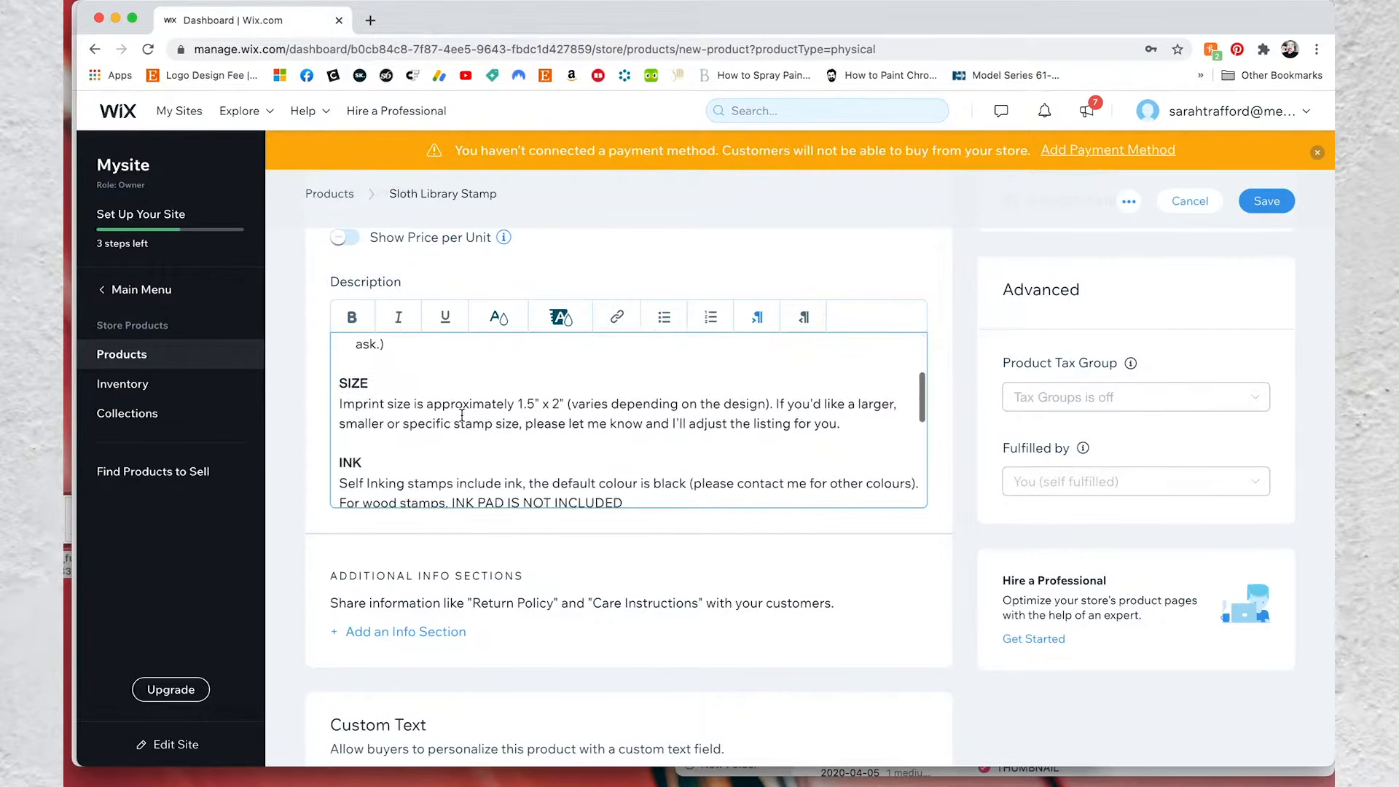
scroll(430, 554, down, 3)
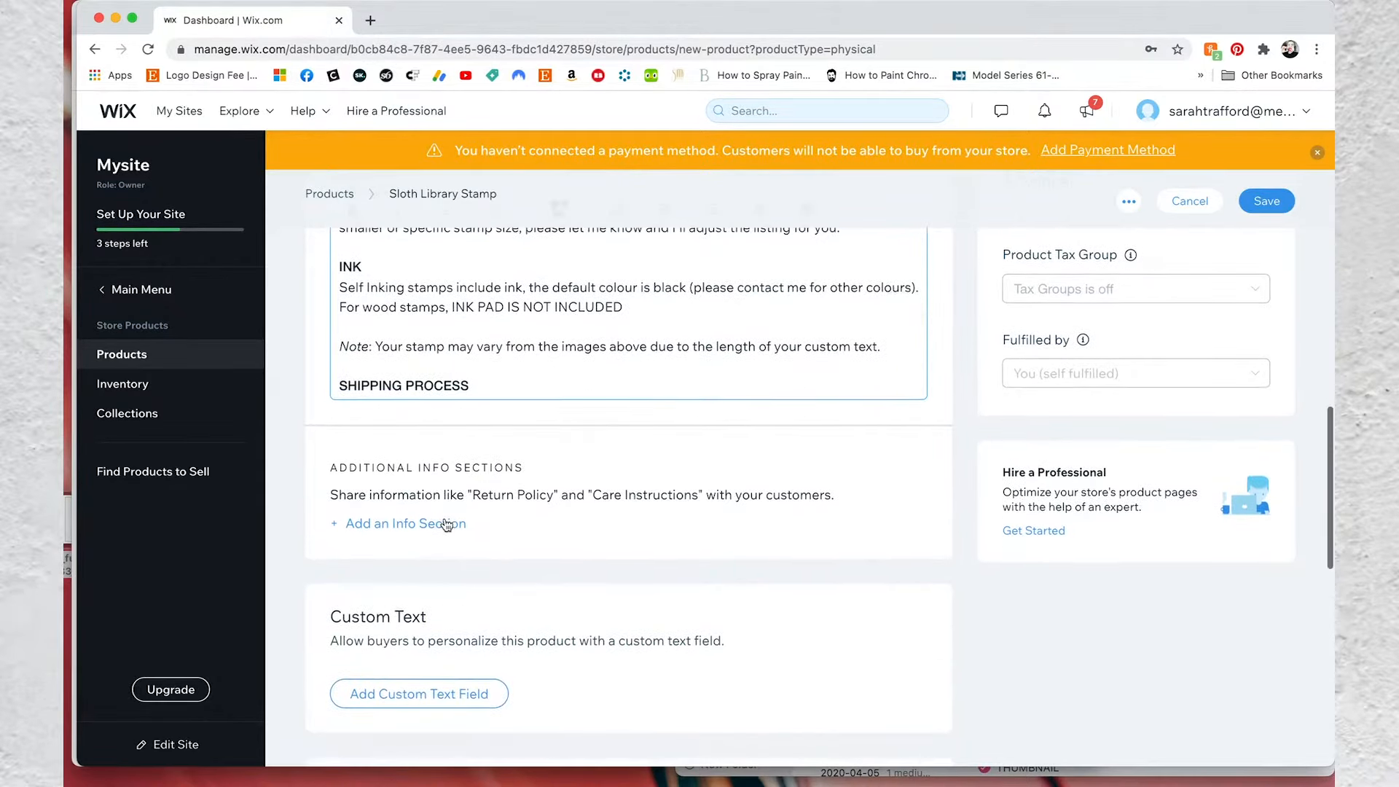
Add a Return Policy info section refusing returns on custom orders and accepting other items within 14 days of delivery
click(446, 523)
click(535, 353)
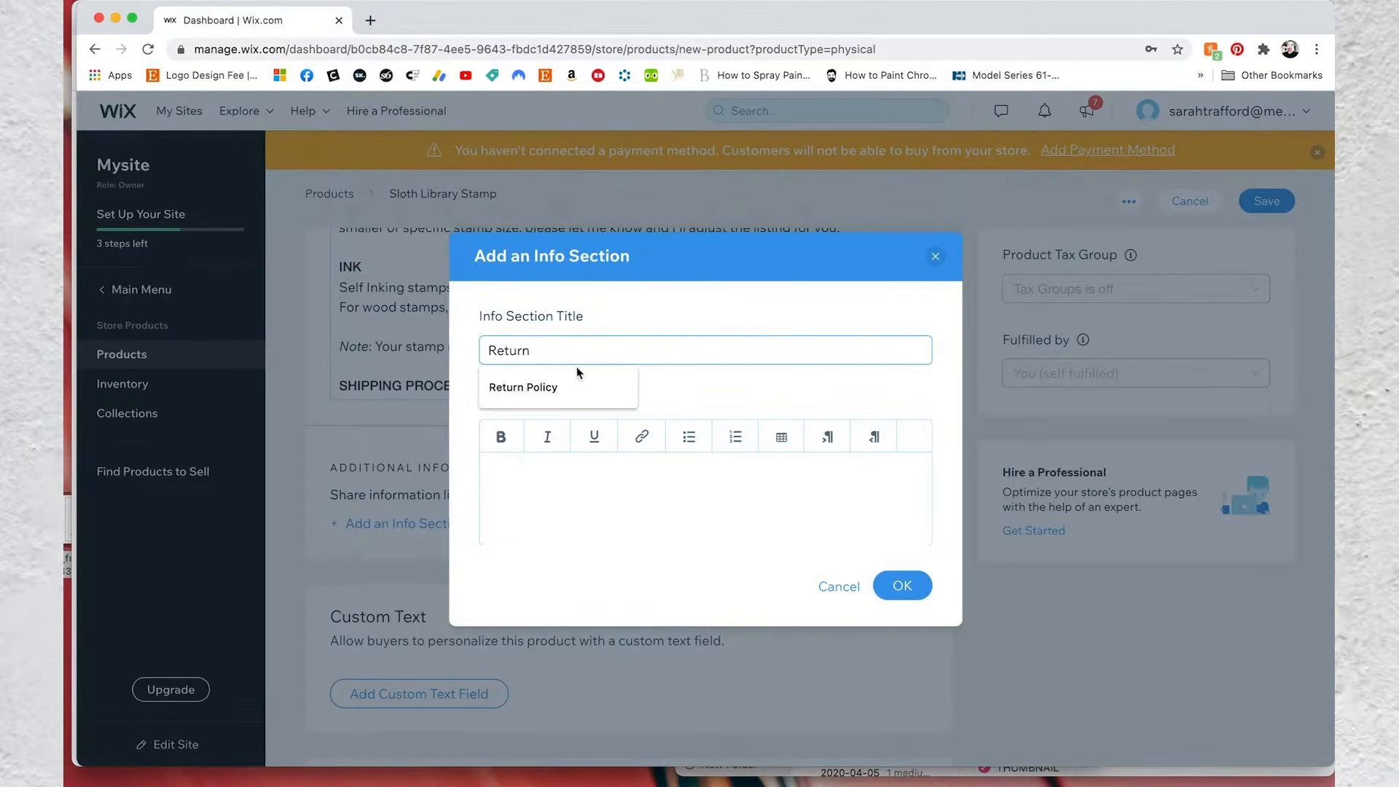
click(558, 392)
click(904, 586)
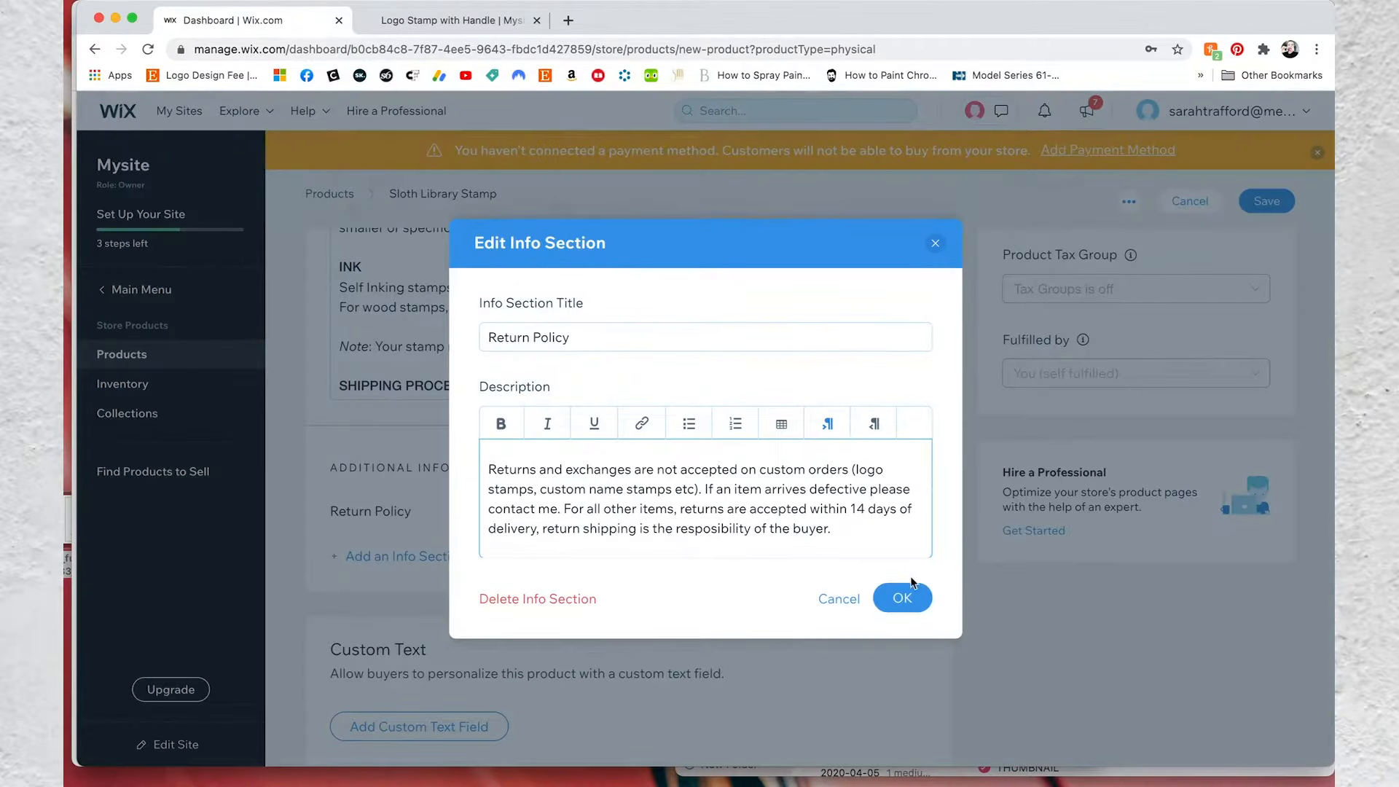
click(902, 598)
Add a mandatory custom text field "What would you like under 'From the library of'" with a 100-character limit
scroll(730, 555, down, 5)
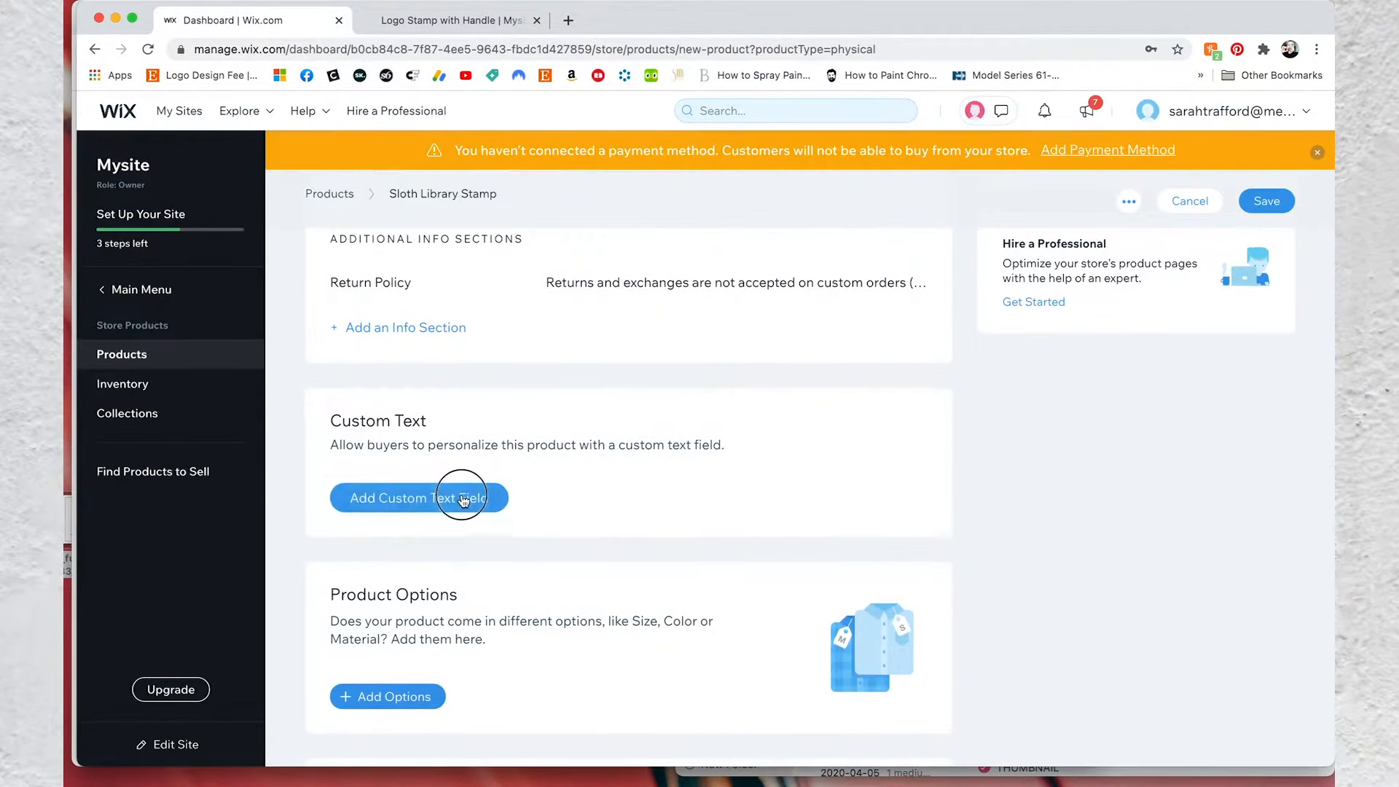
click(467, 500)
click(455, 469)
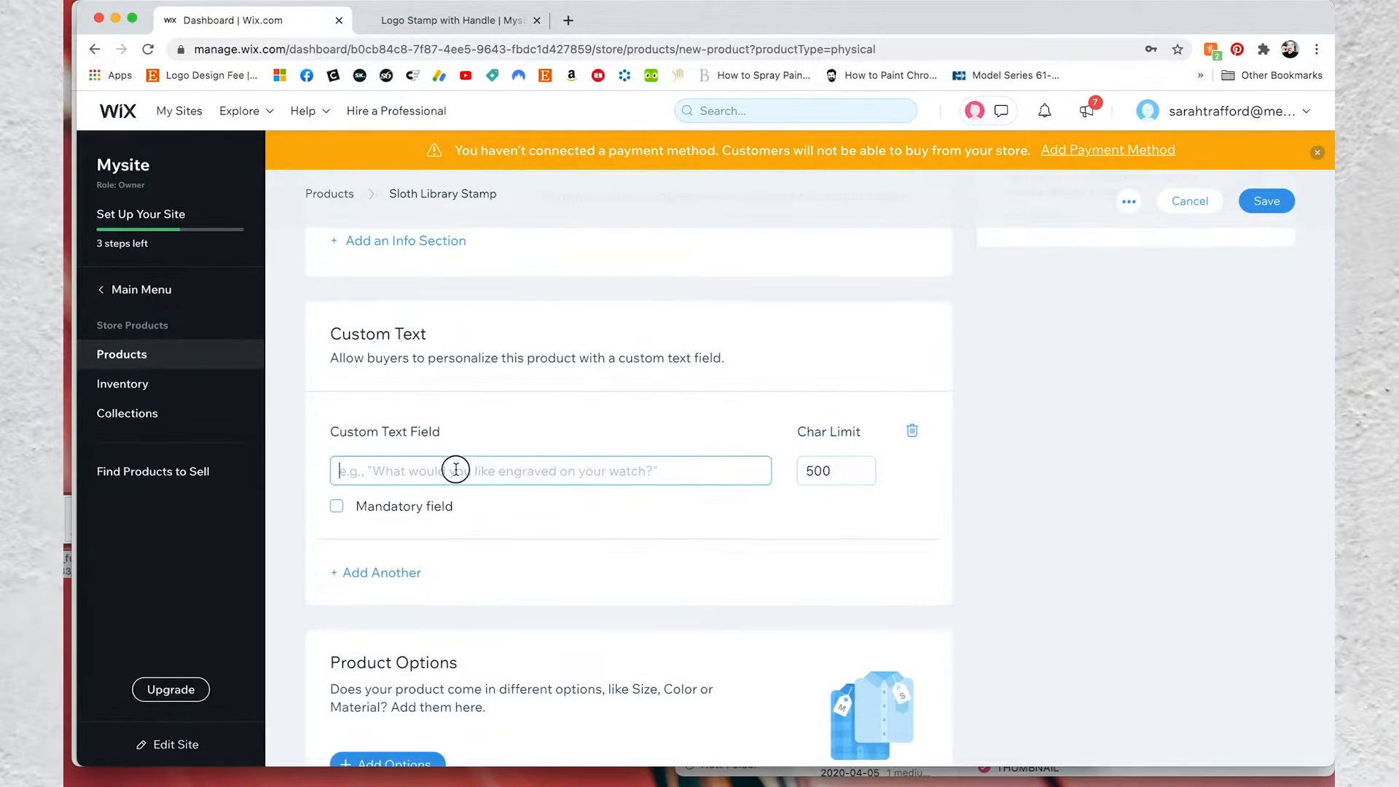
text(What would you like under 'From the library of')
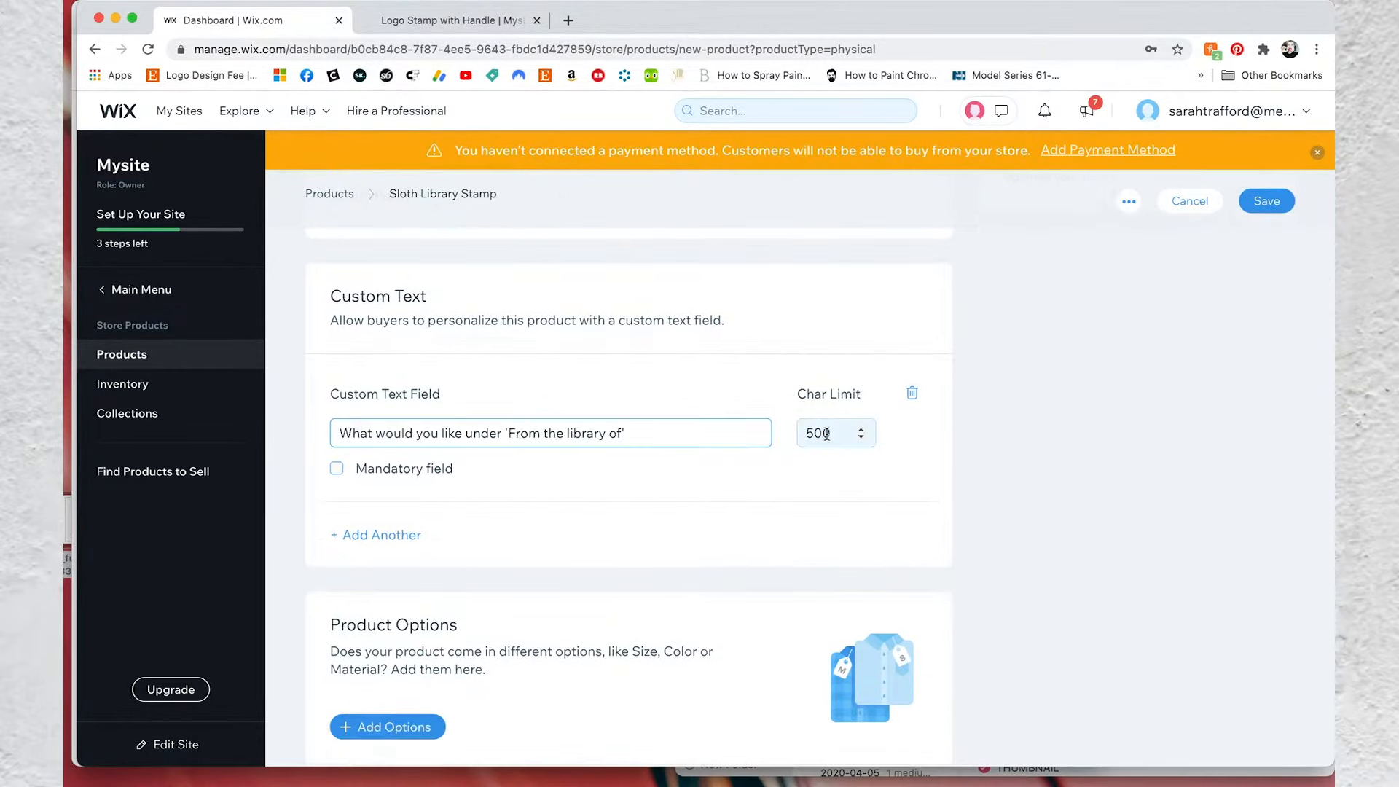
click(813, 433)
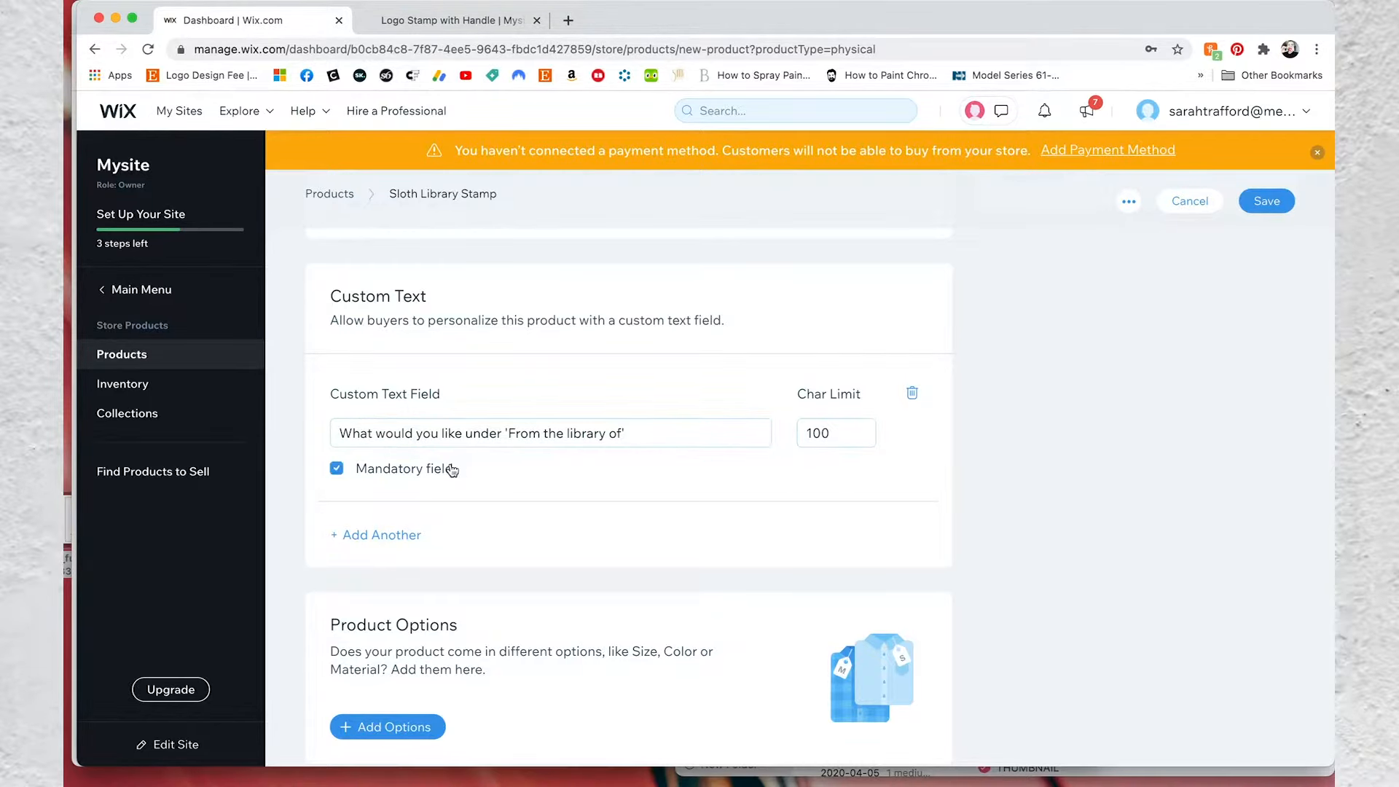
Add a list-style product option Finish with the choices With handle, Without handle and Self inking
scroll(531, 526, down, 5)
click(414, 534)
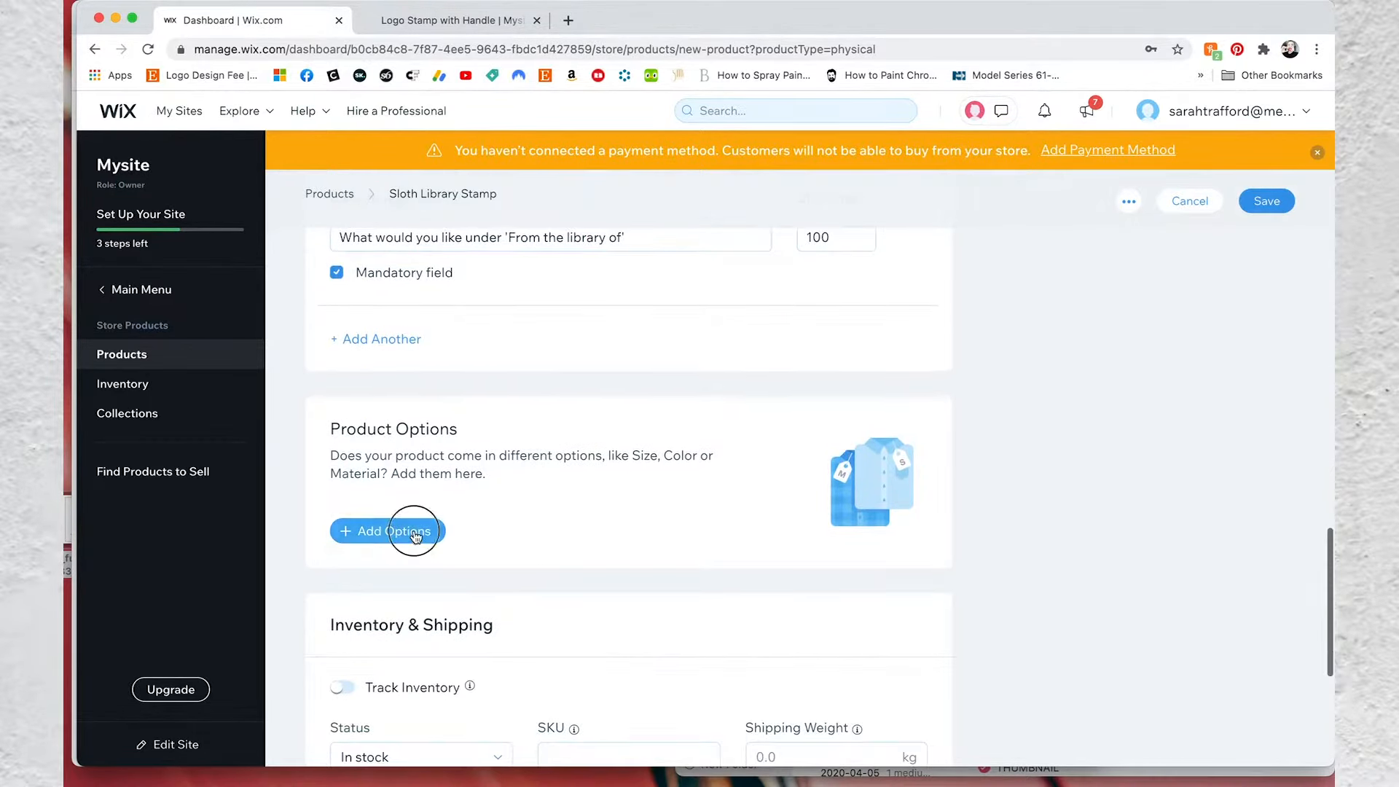
click(574, 405)
text(Fin)
key(Tab)
text(With)
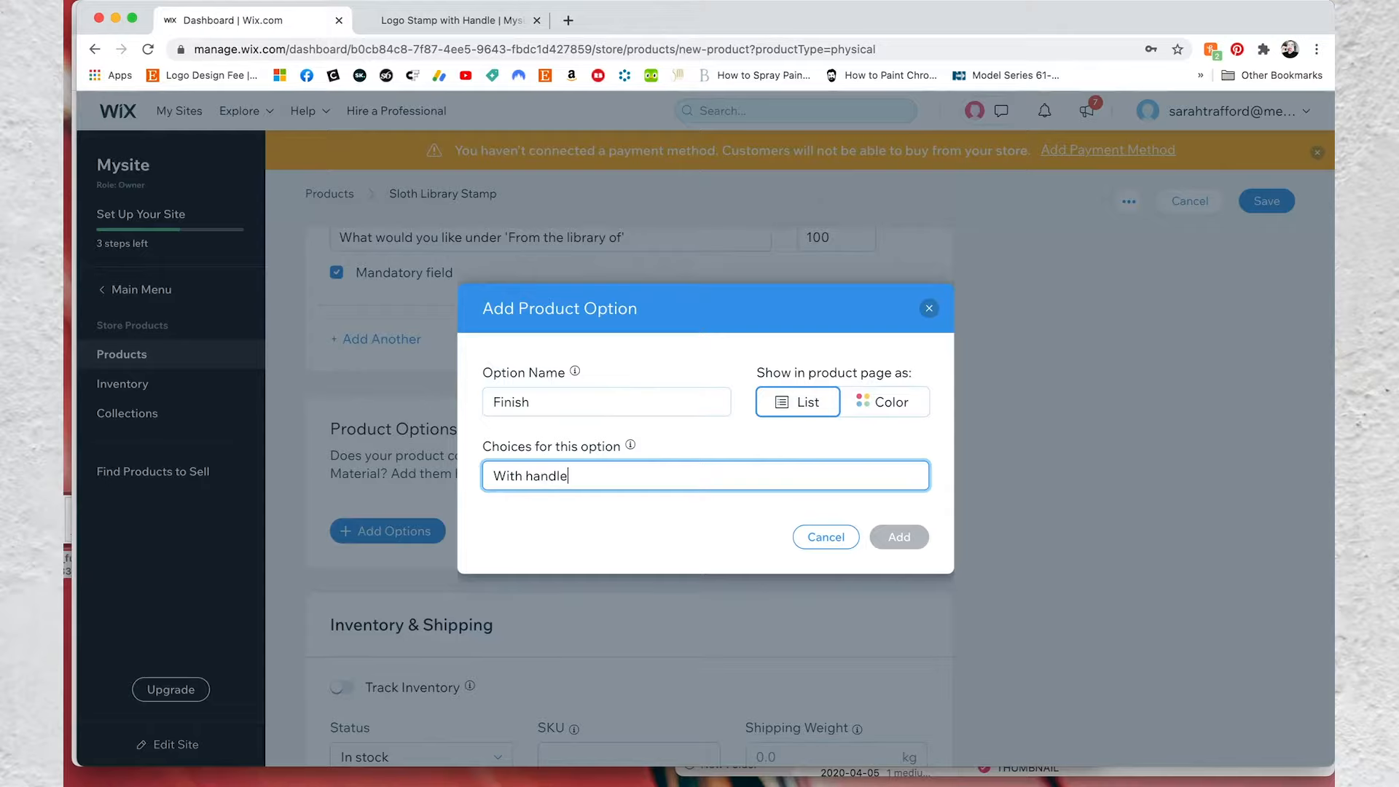
key(Return)
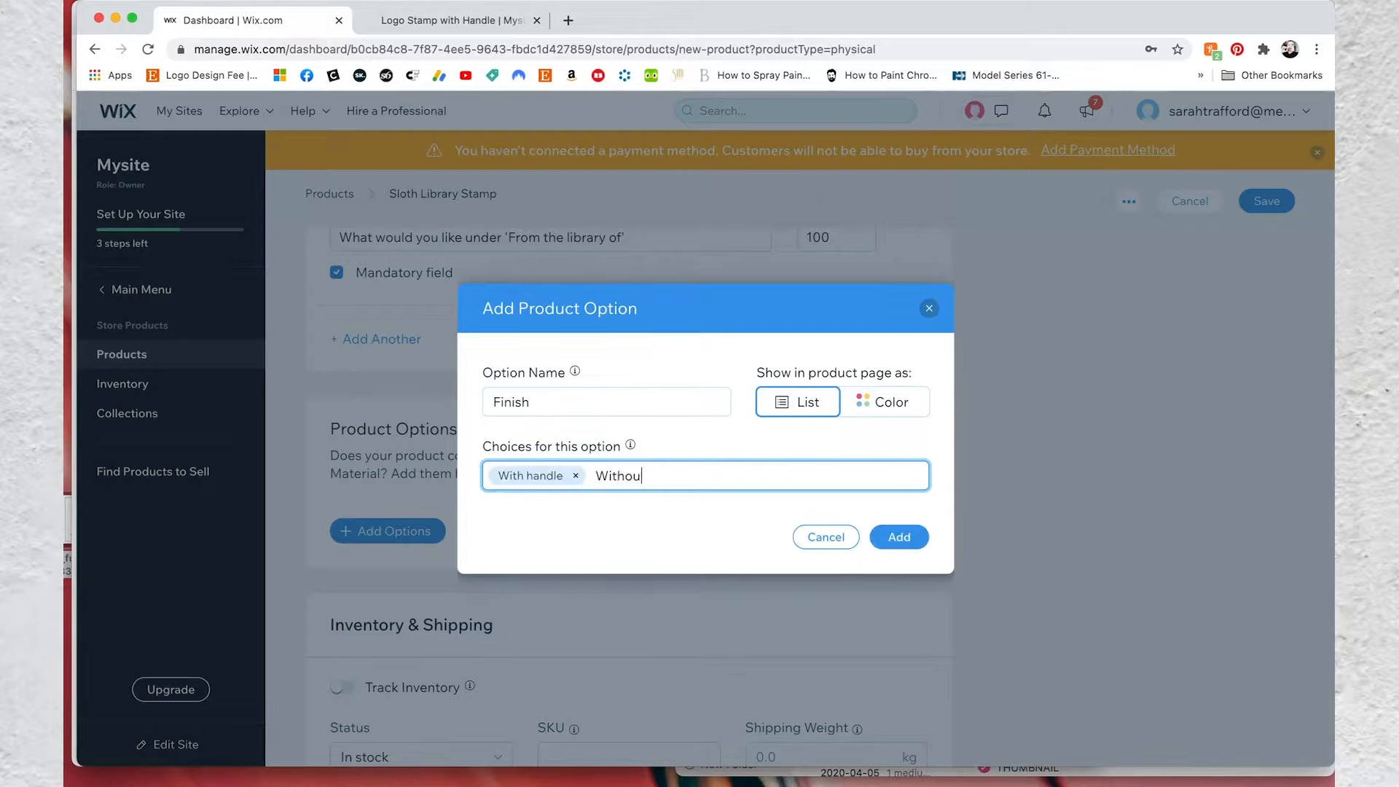
text(Without handle)
key(Return)
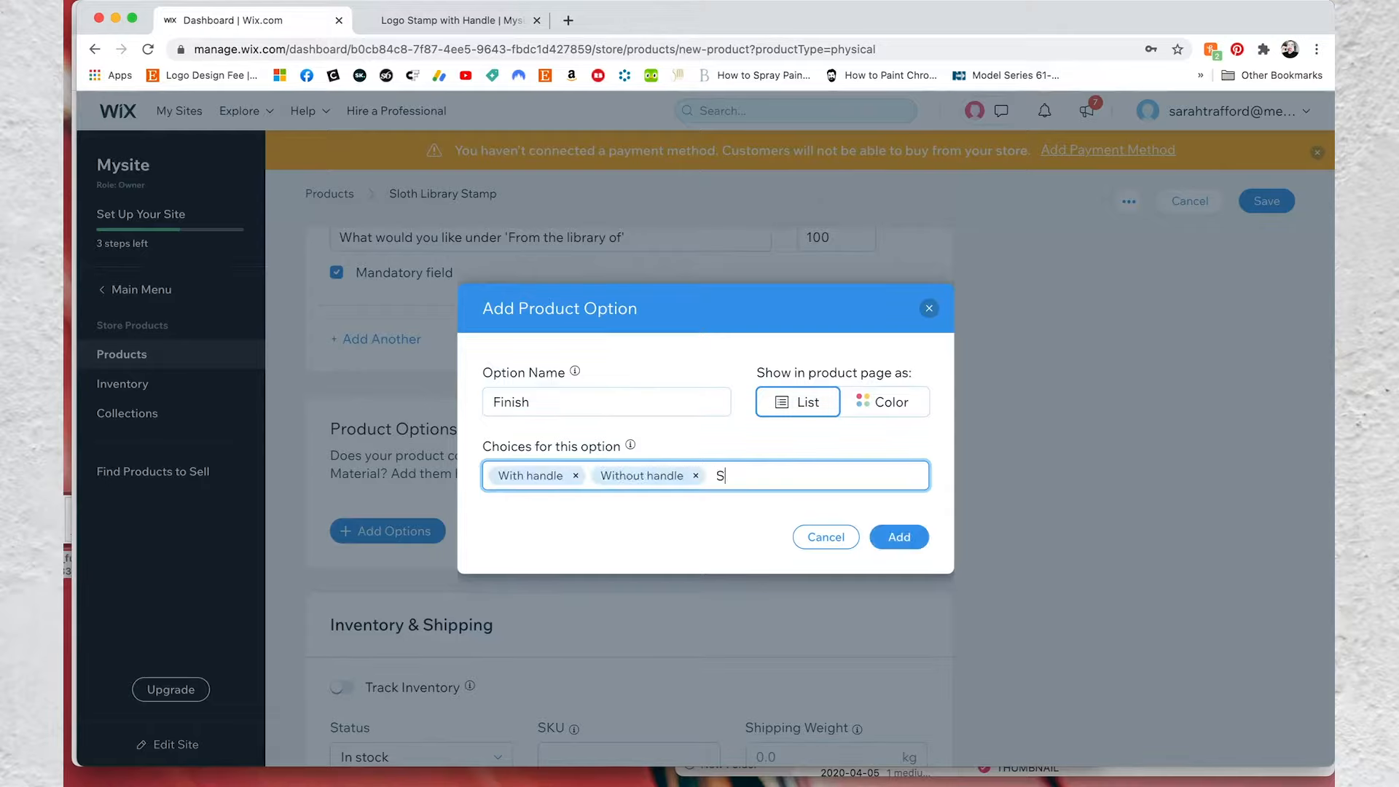
key(Return)
click(901, 537)
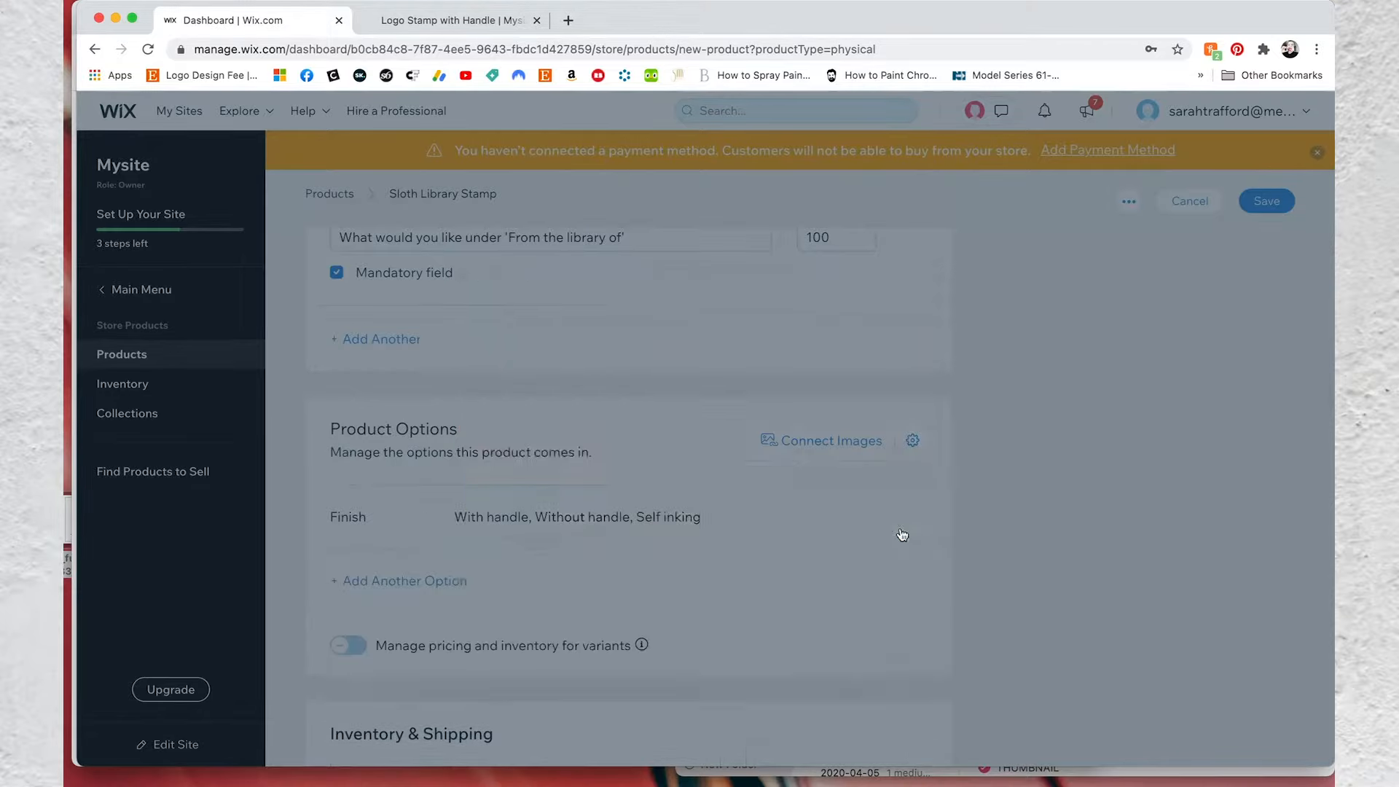
Enable pricing and inventory management for variants and add a C$25 charge to the Self inking variant
scroll(729, 530, down, 2)
click(357, 539)
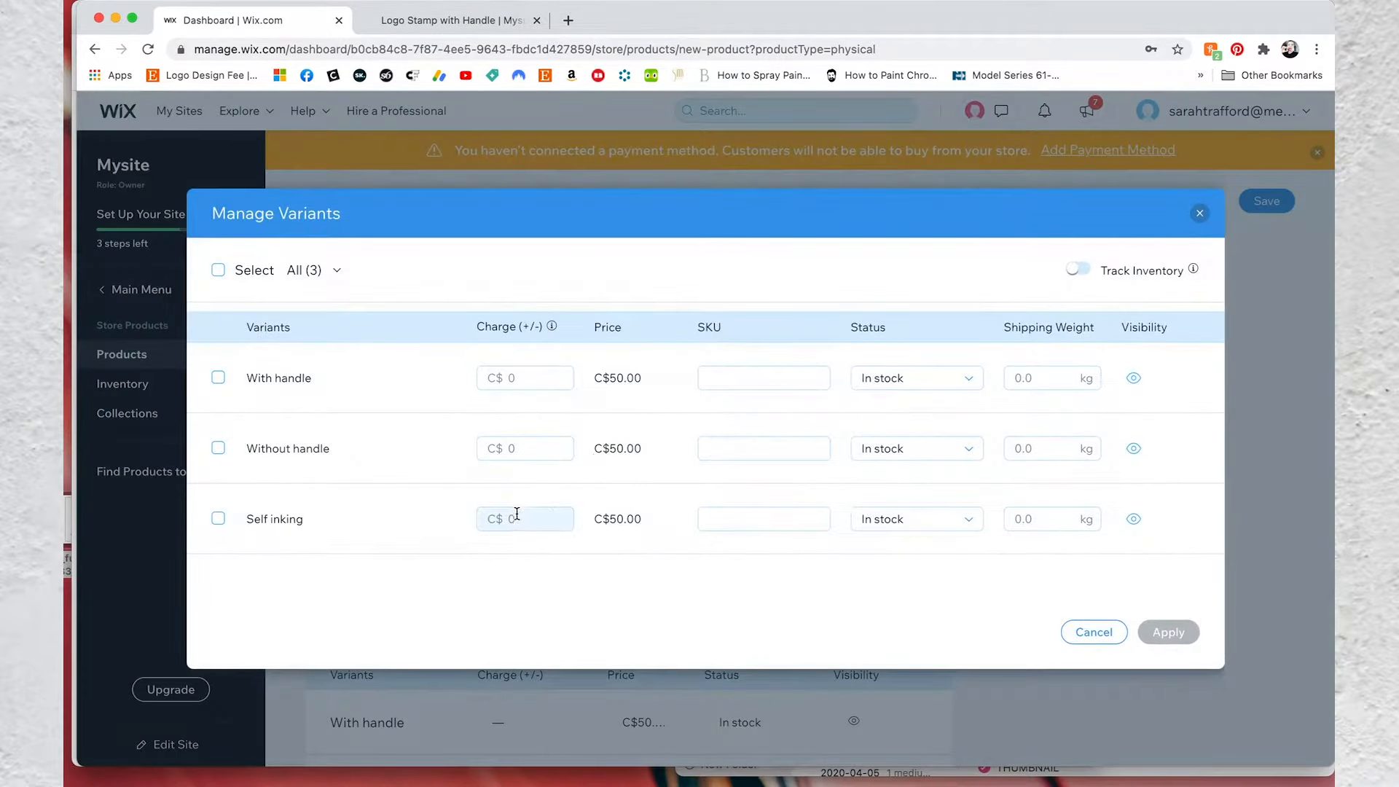
mouse_move(551, 332)
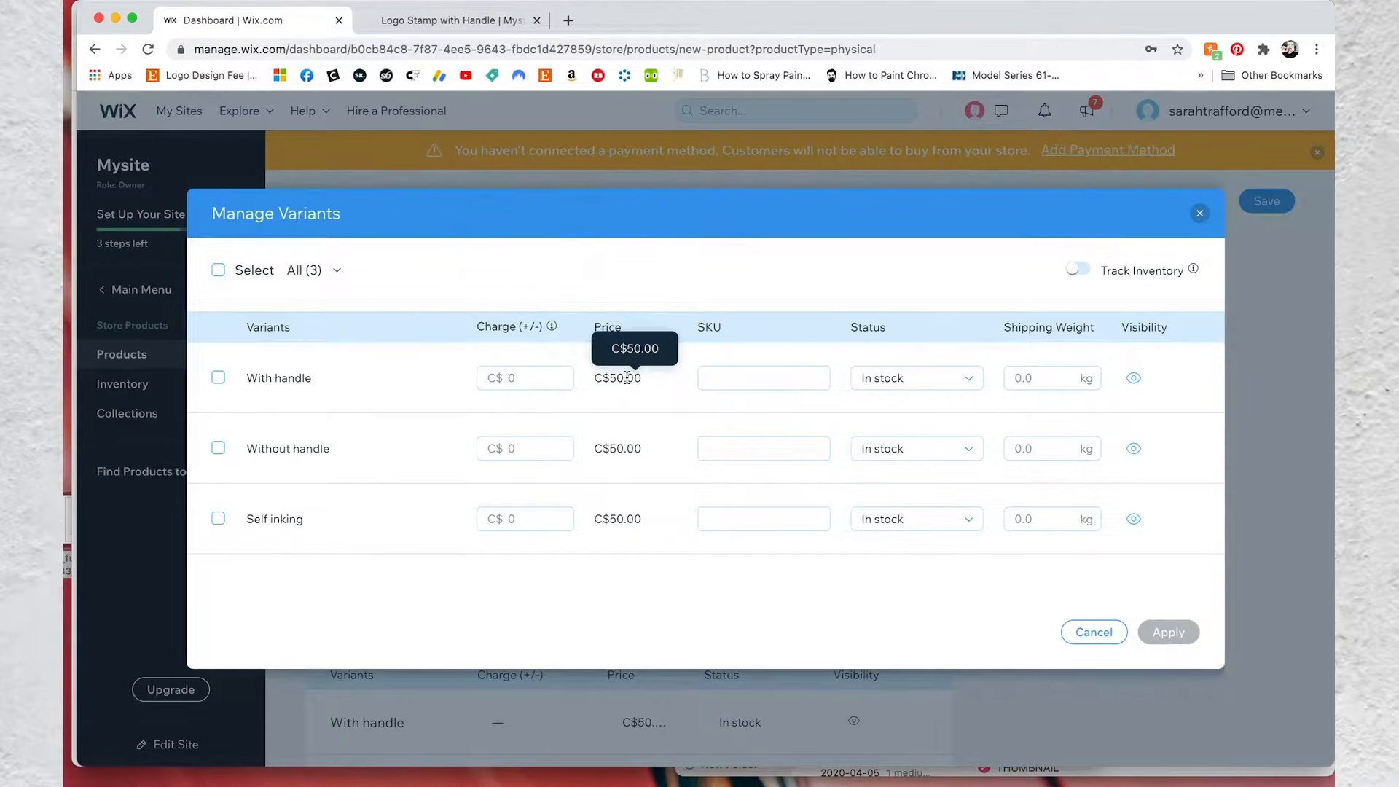
click(537, 518)
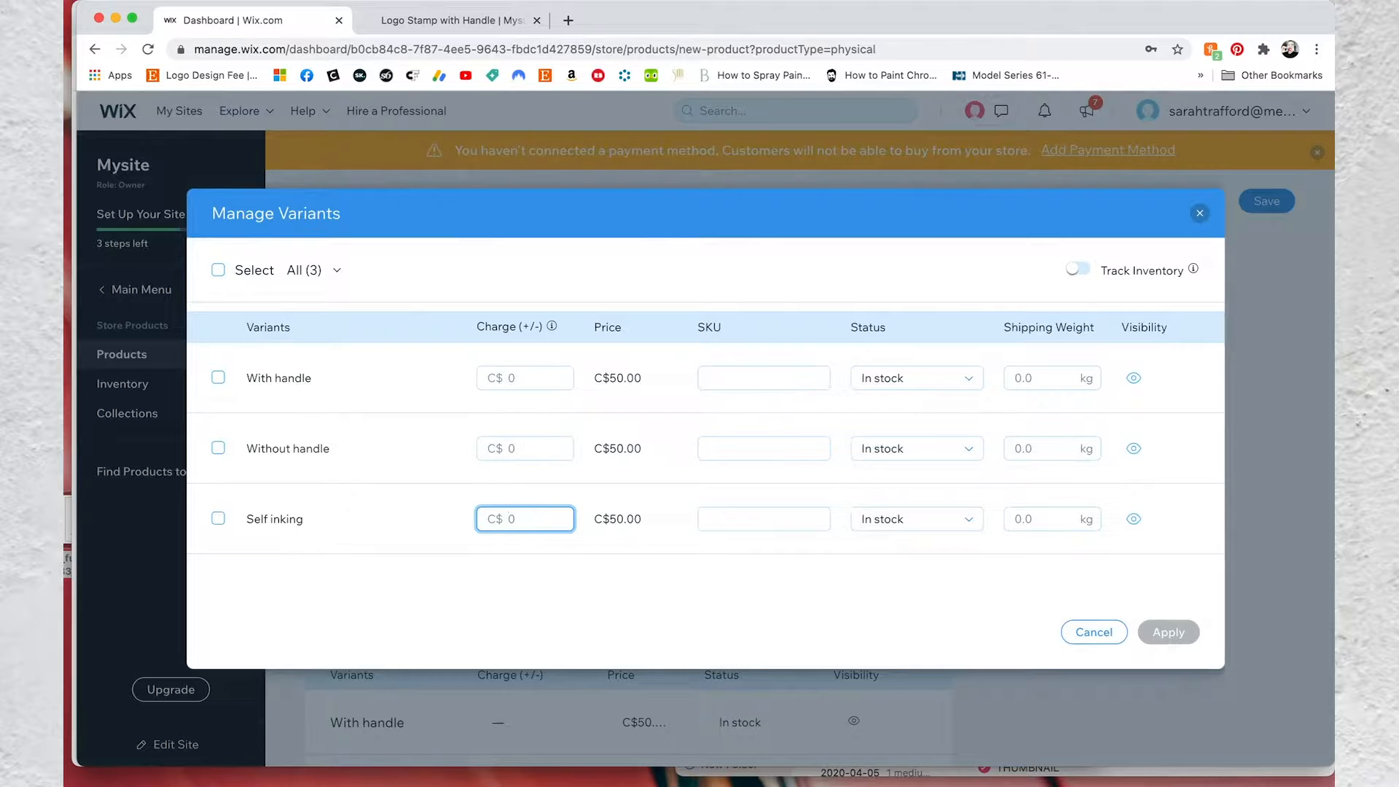
text(25)
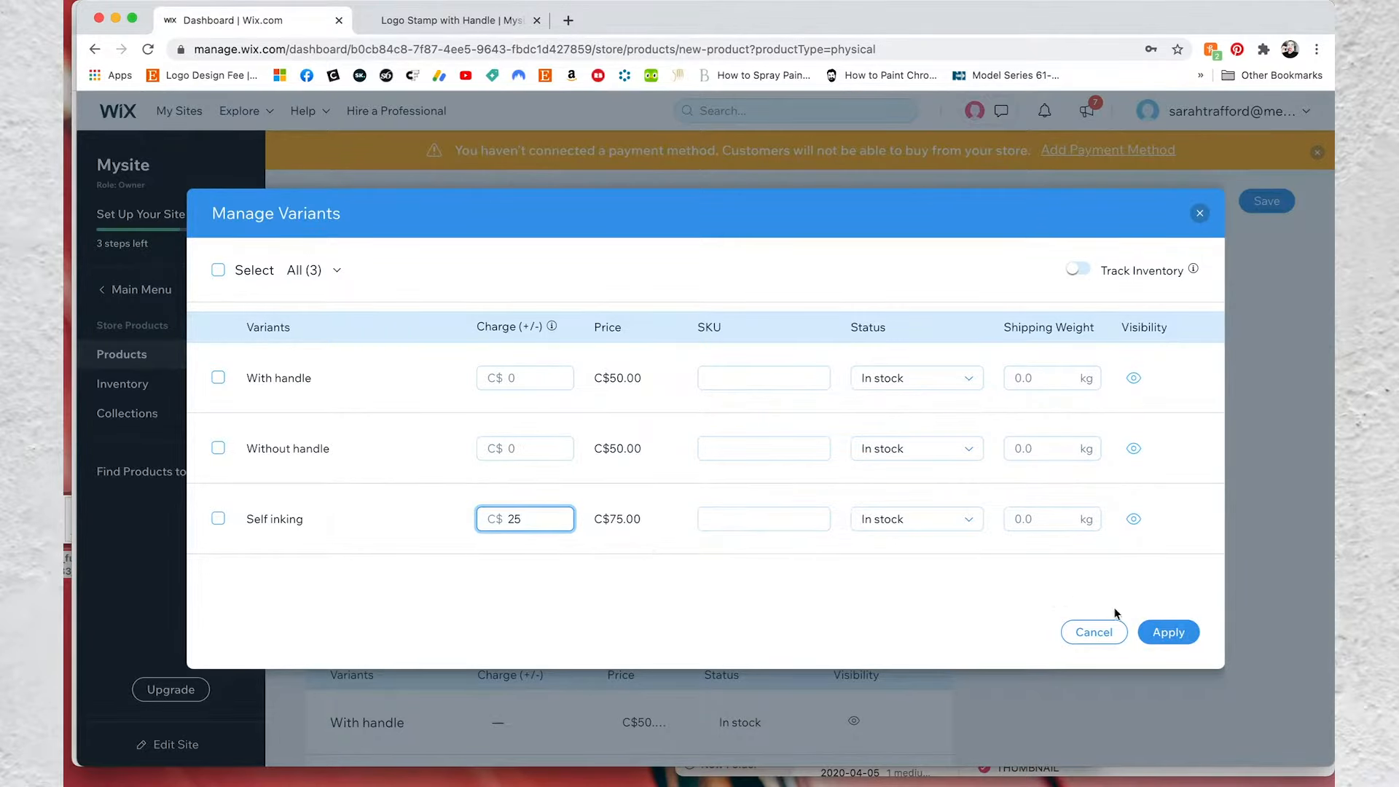
Set the shipping weight of all three variants to 0.2 kg and apply the variant settings
click(1048, 380)
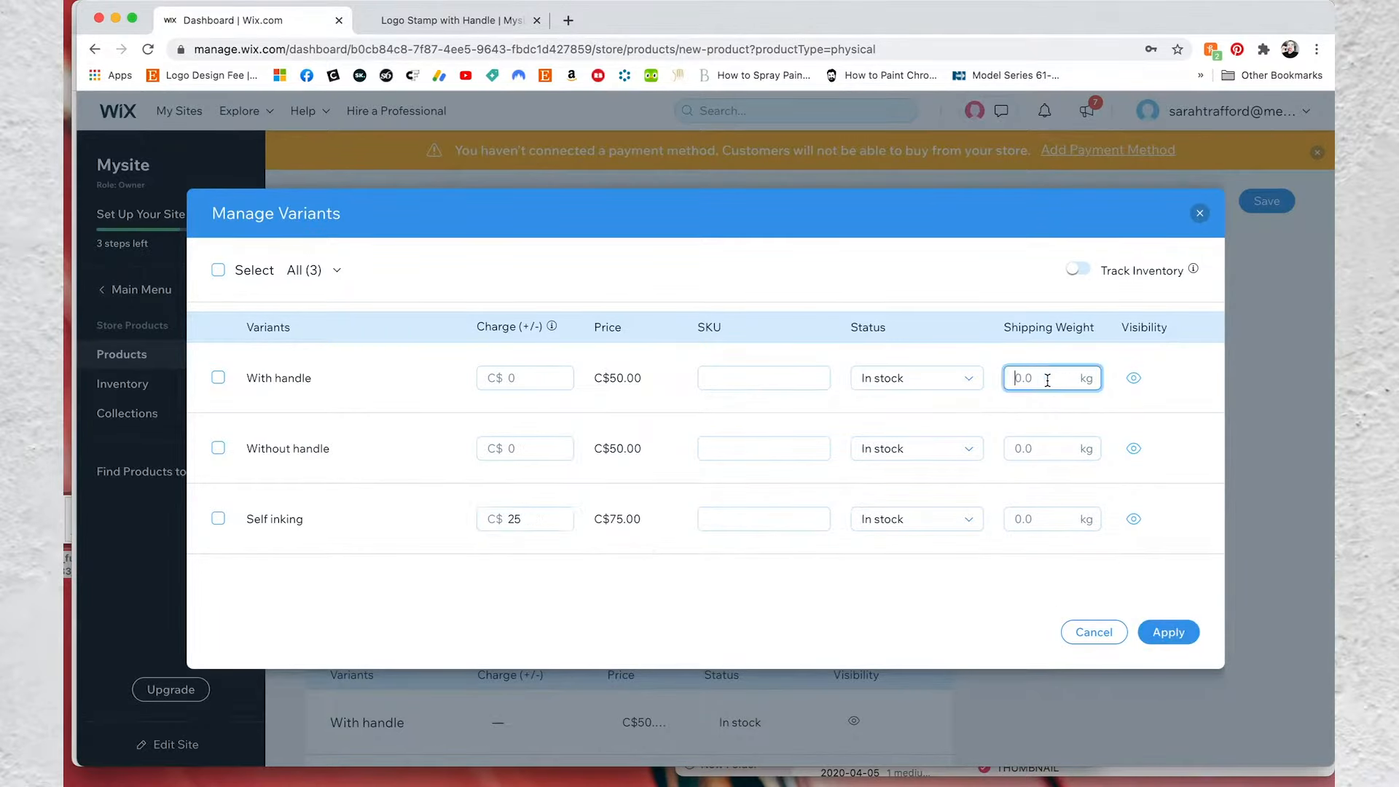
text(0.2)
key(Tab)
key(Tab)
key(Tab)
key(Tab)
key(Tab)
key(Tab)
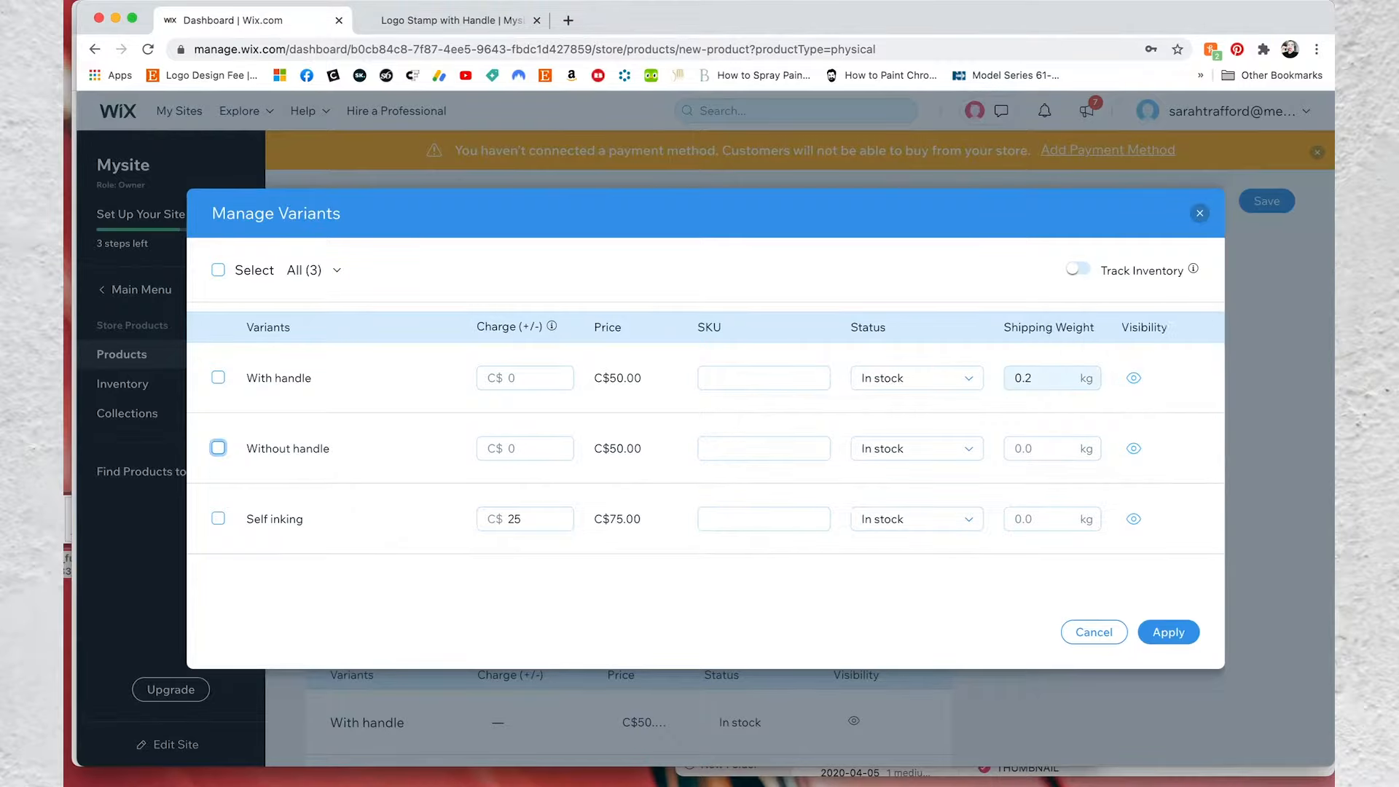
text(0.2)
click(1062, 519)
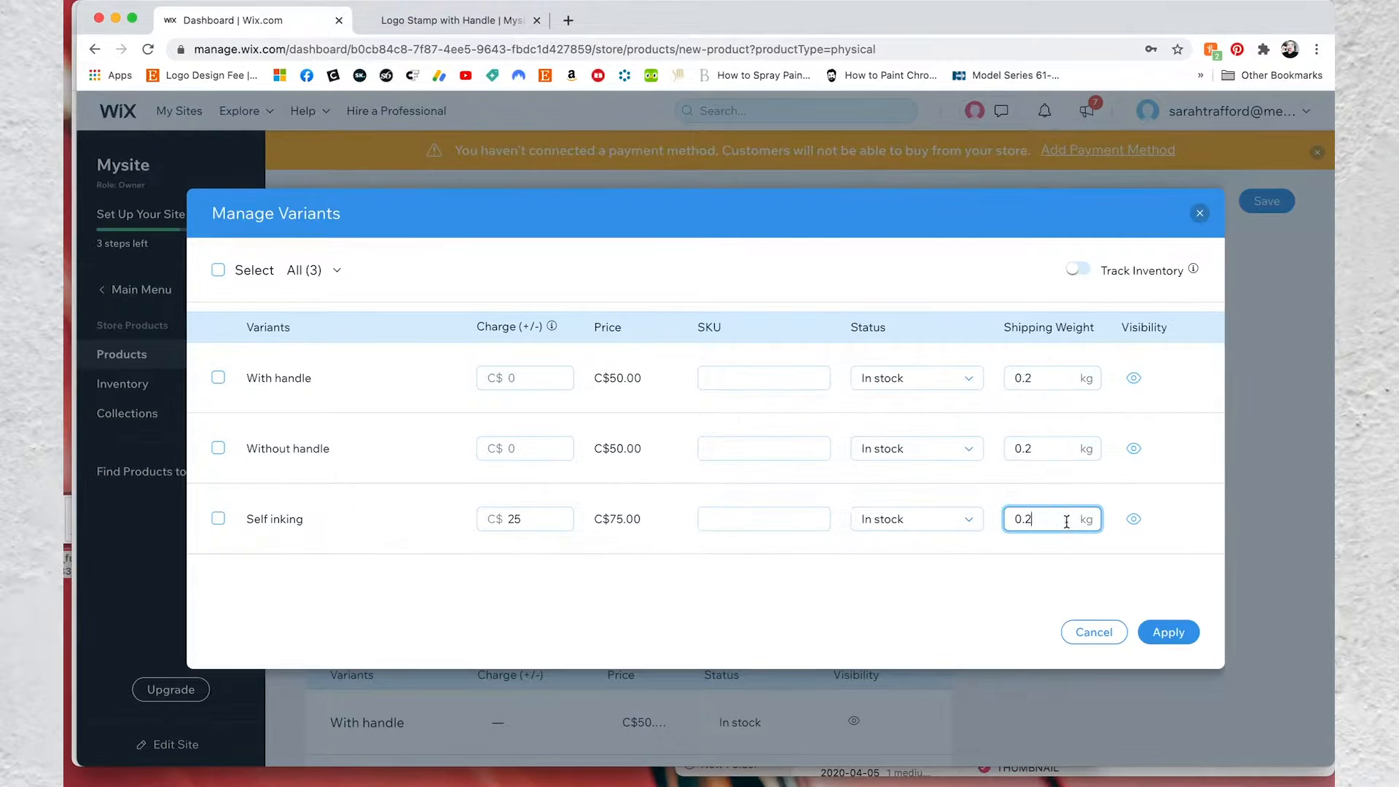
click(1169, 631)
Save the Sloth Library Stamp product with its options and variants
scroll(1108, 594, down, 2)
scroll(1096, 582, down, 5)
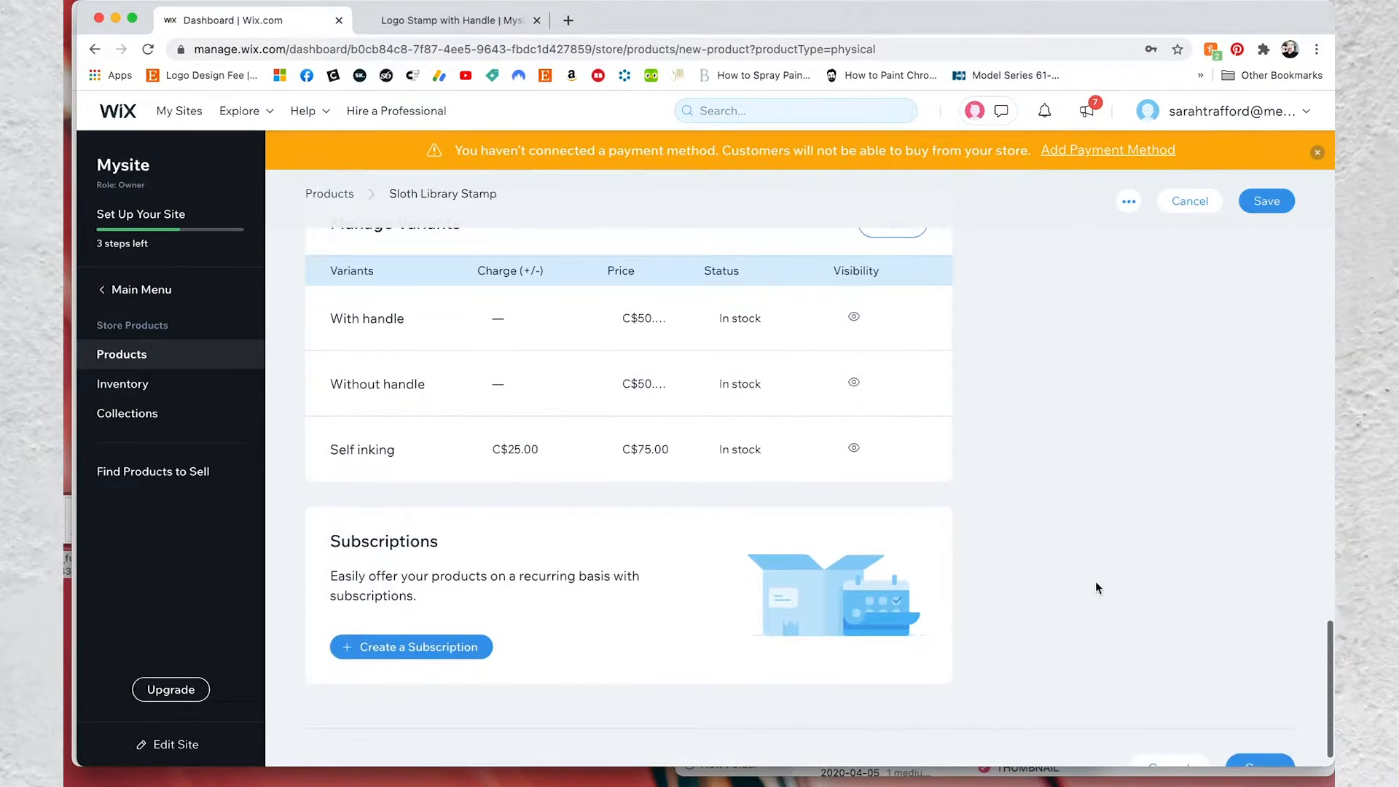
scroll(1096, 583, down, 1)
click(1261, 204)
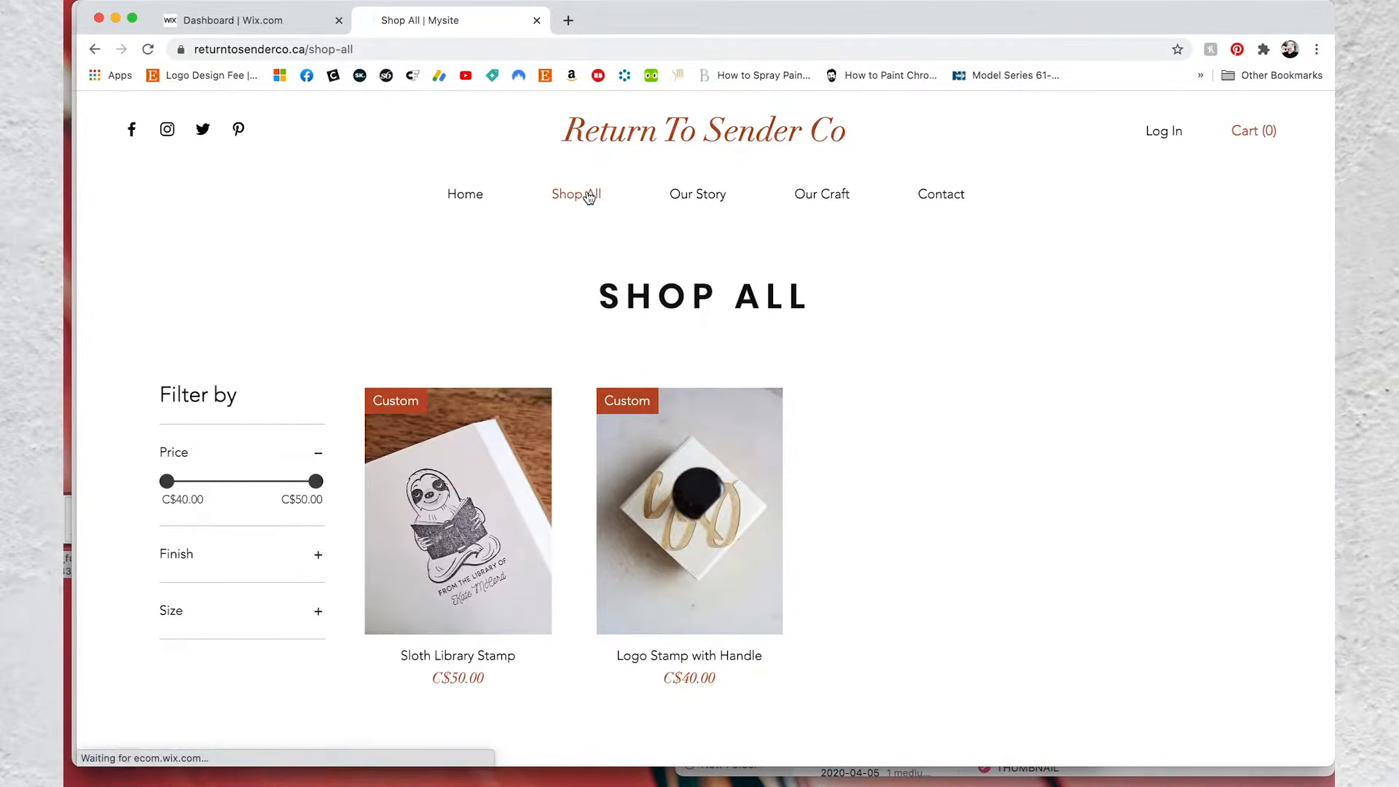
Open the Sloth Library Stamp page in the live shop and examine its options, custom text field and image gallery
click(483, 437)
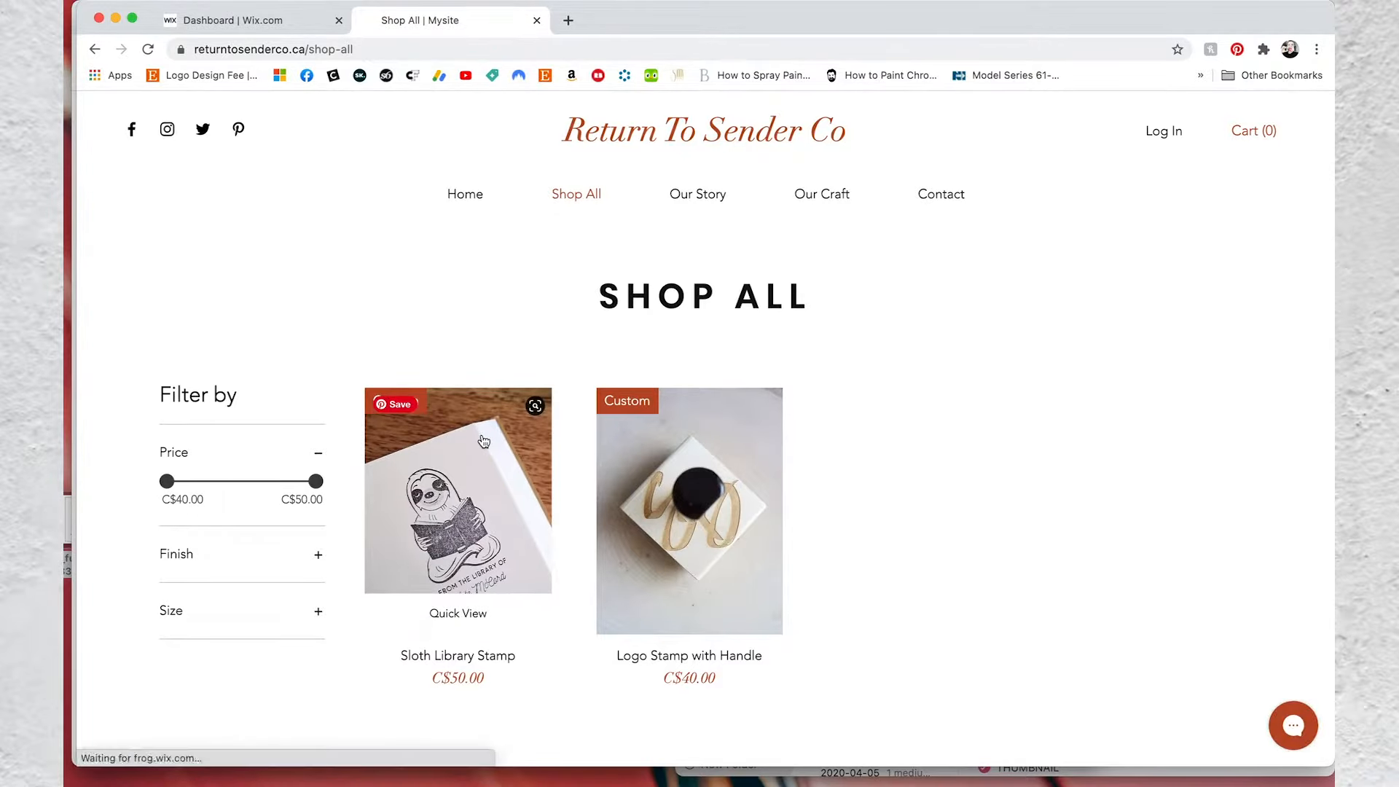
scroll(493, 446, down, 3)
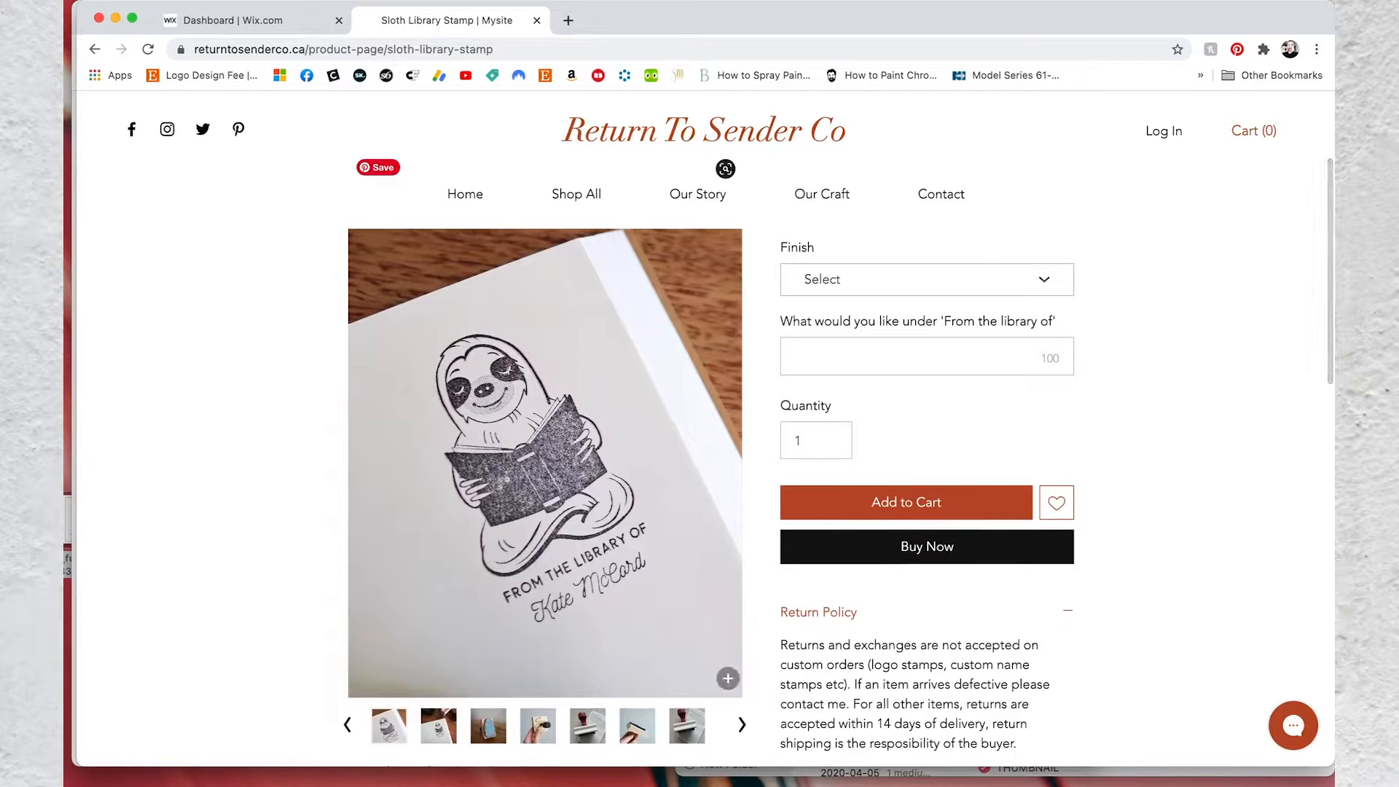
click(742, 723)
click(741, 723)
click(741, 723)
click(742, 723)
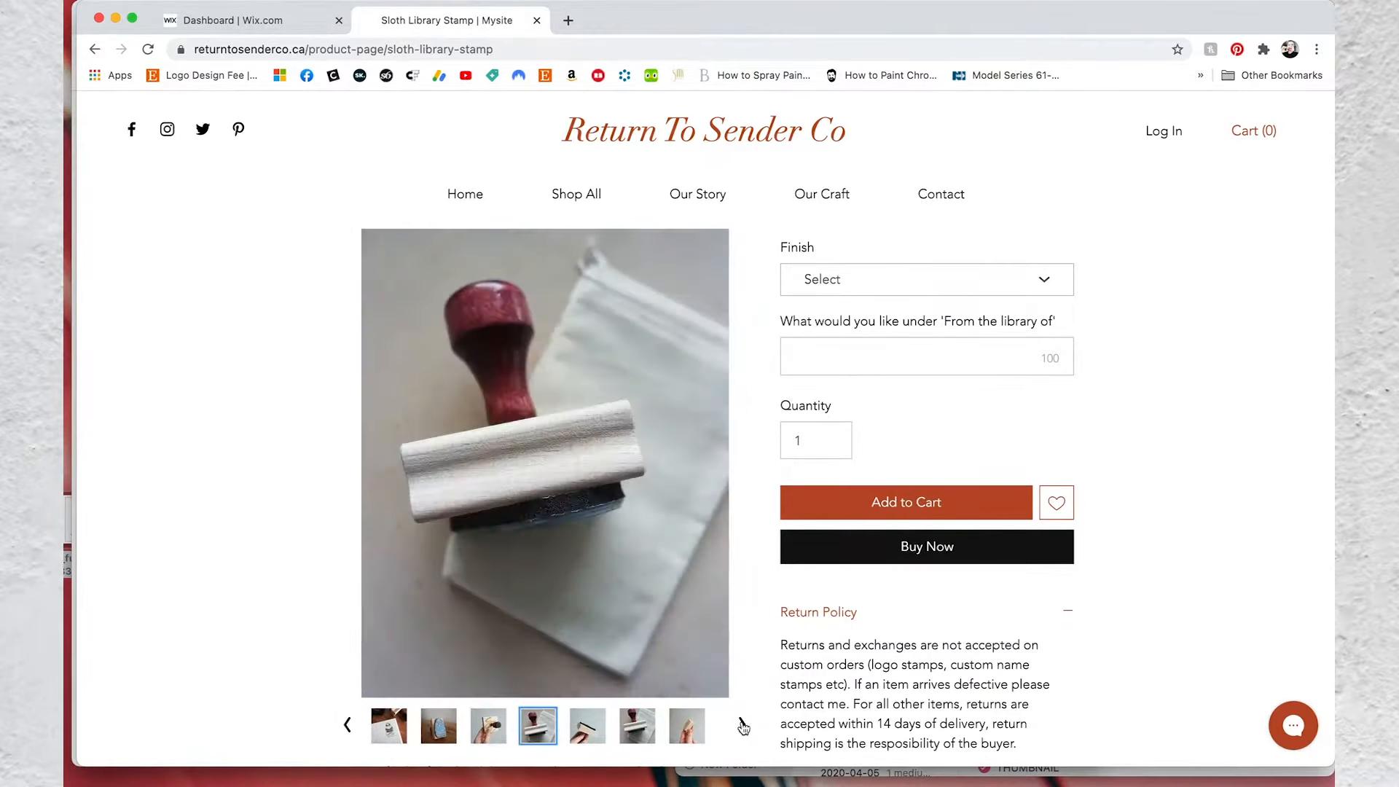
click(741, 723)
click(741, 723)
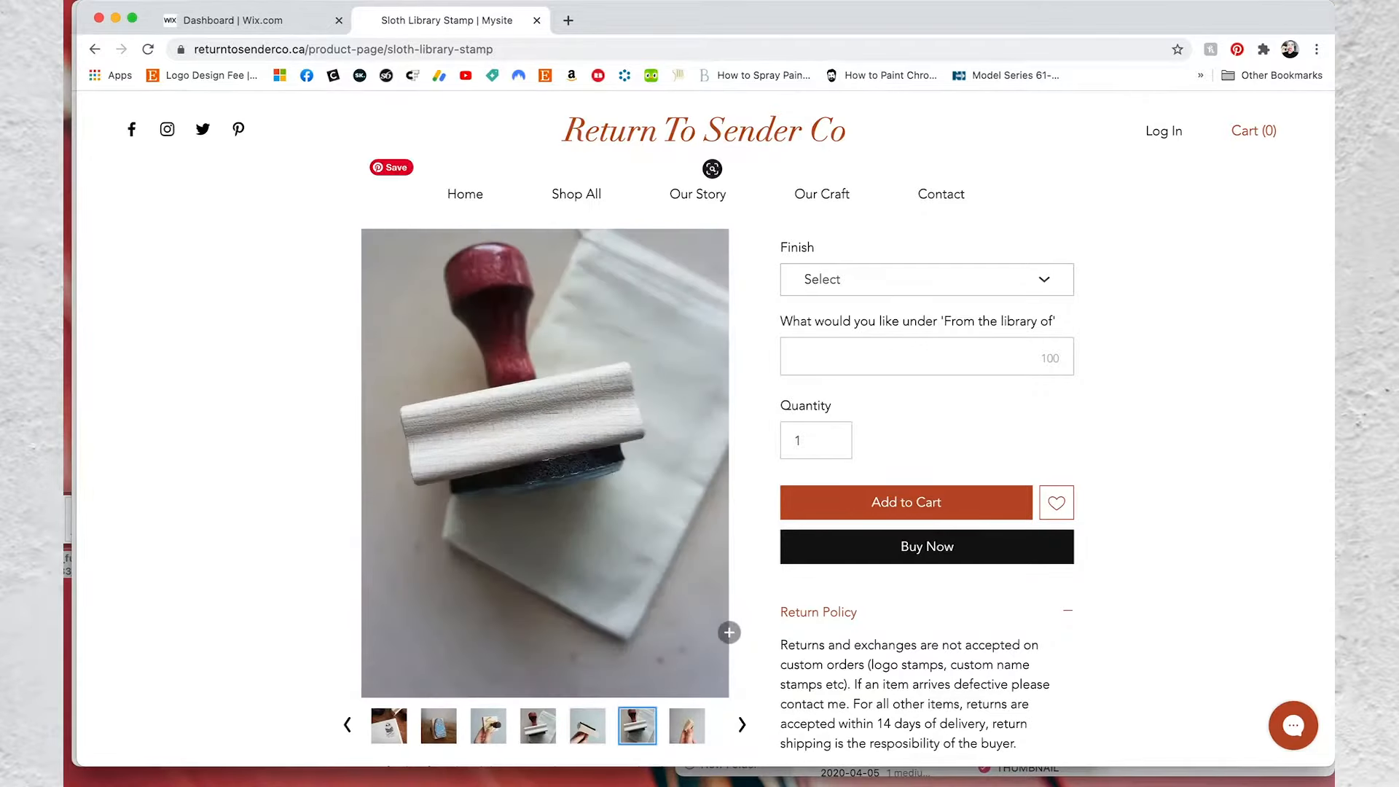
scroll(467, 253, up, 2)
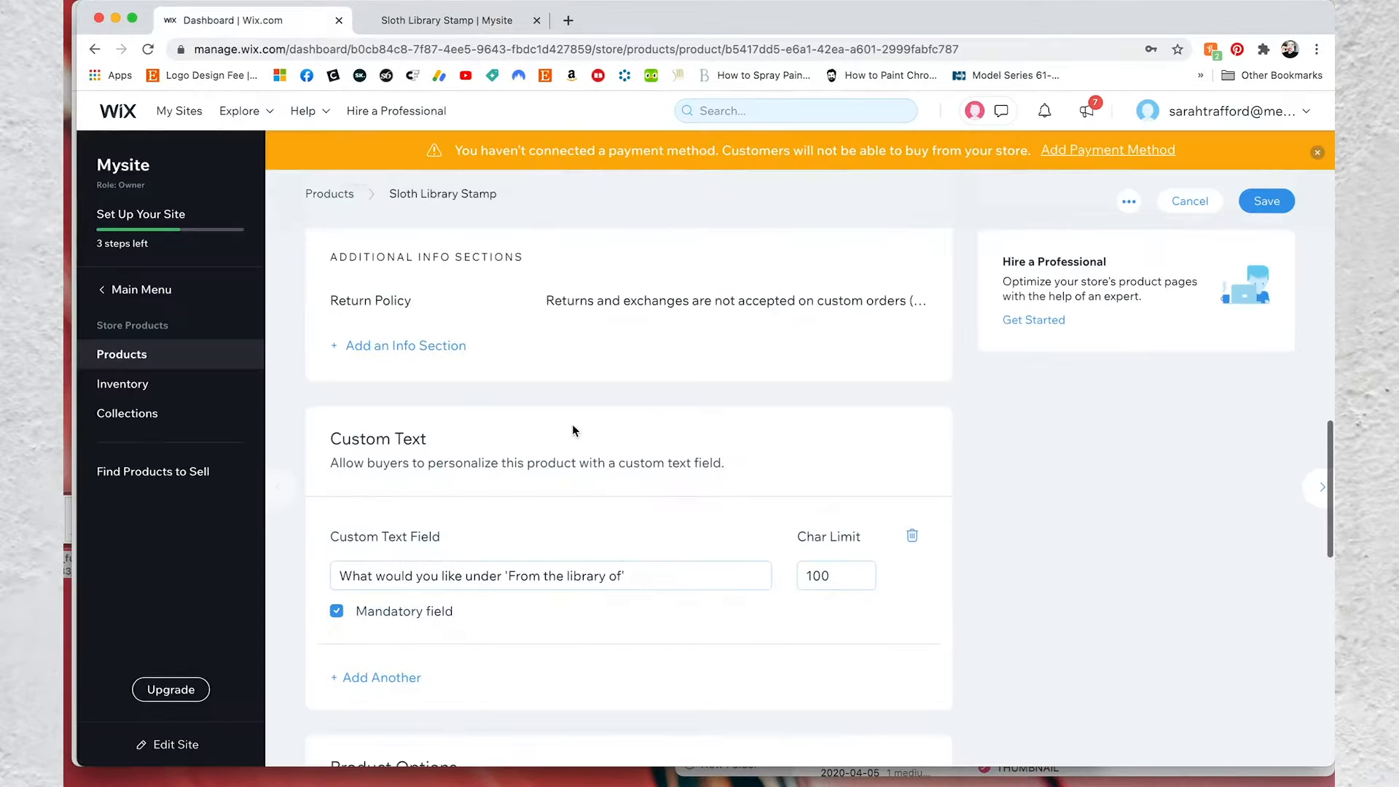
Connect three product images to the With handle choice: the red-handled stamp on the pouch and the two stamps held in a hand
scroll(571, 426, down, 4)
click(823, 473)
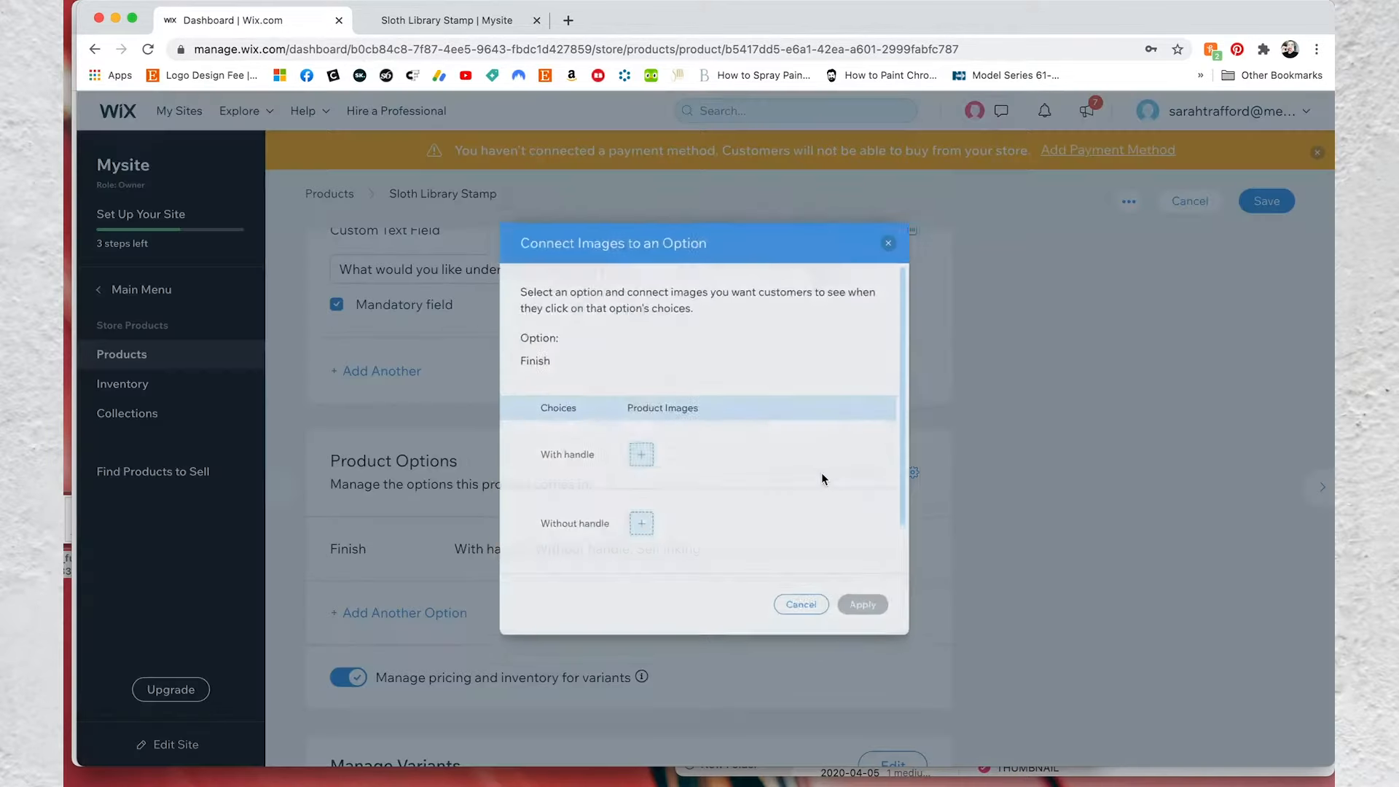
click(630, 460)
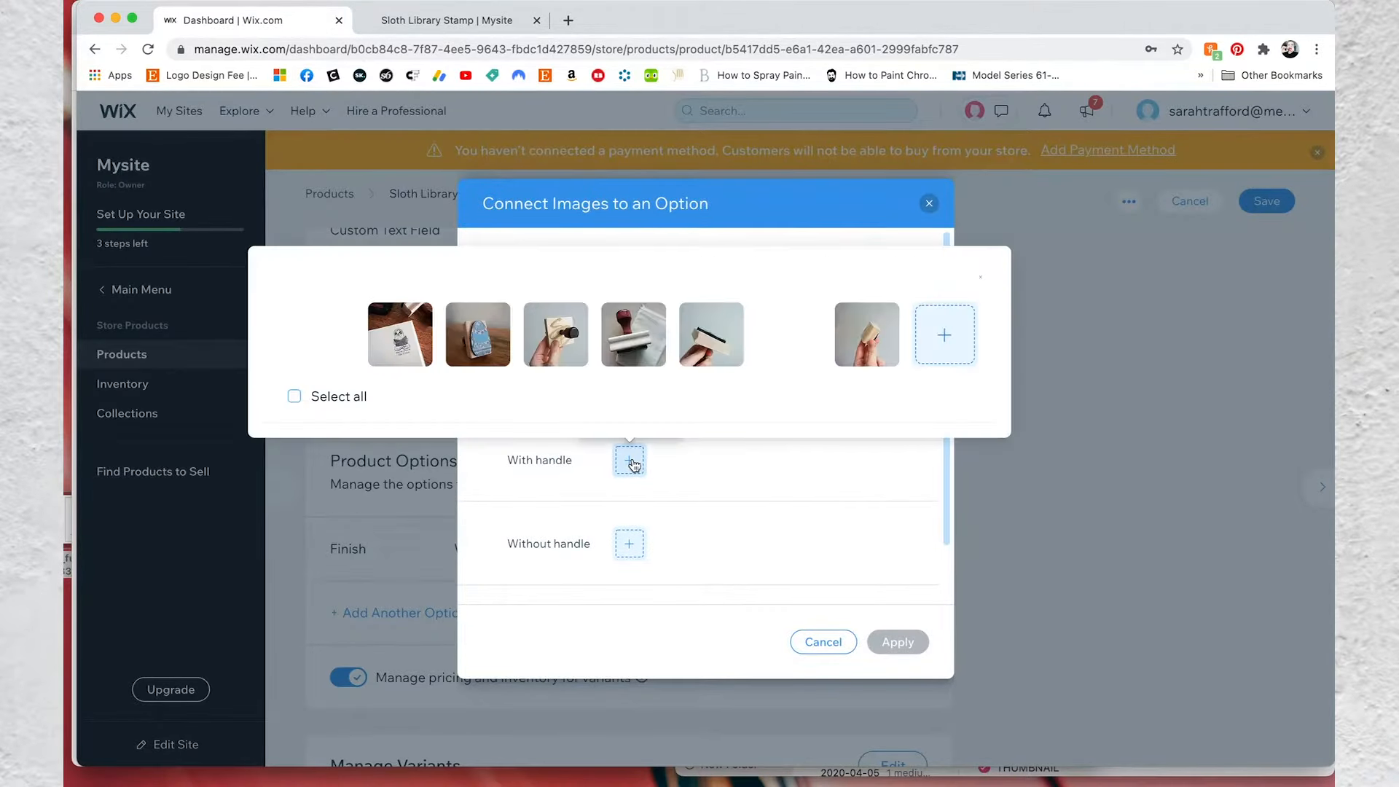
click(631, 359)
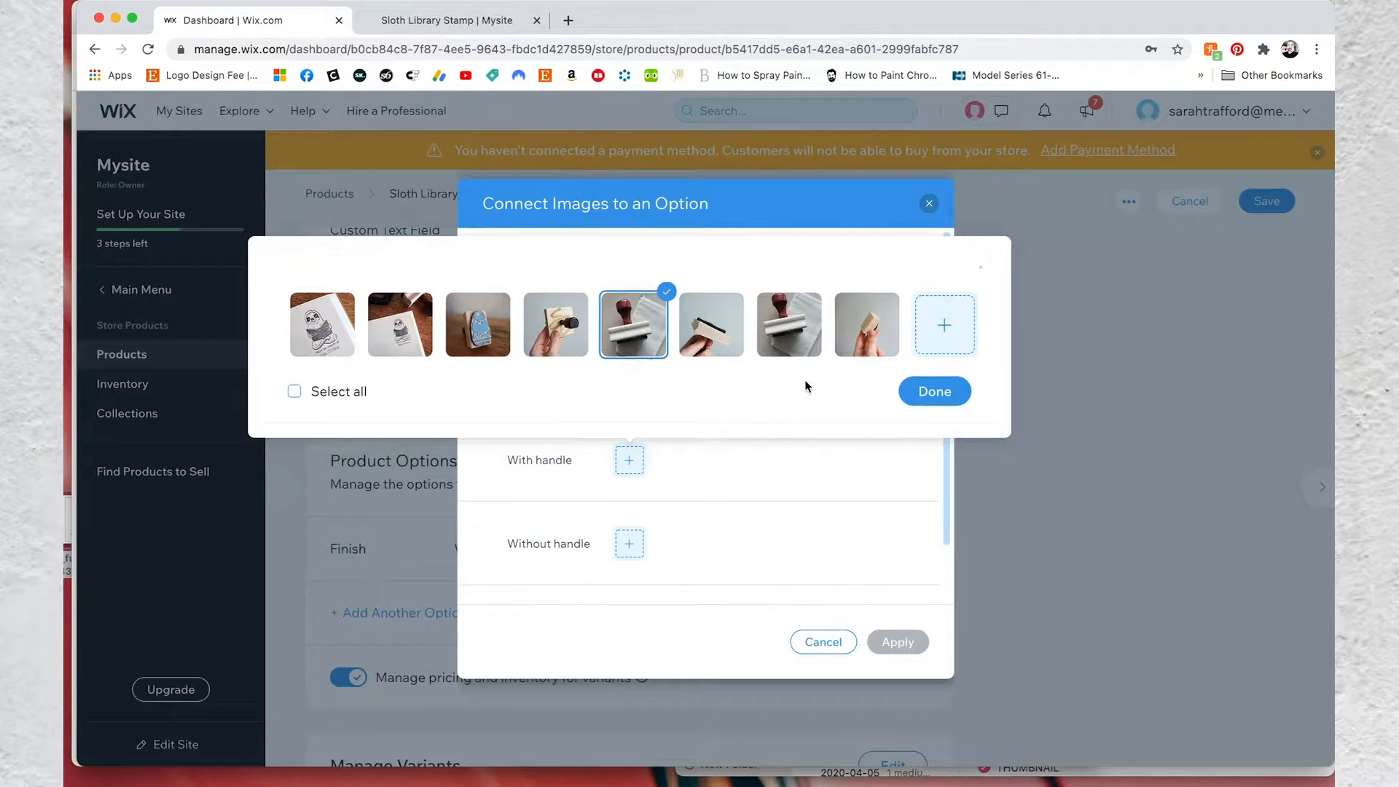
click(924, 398)
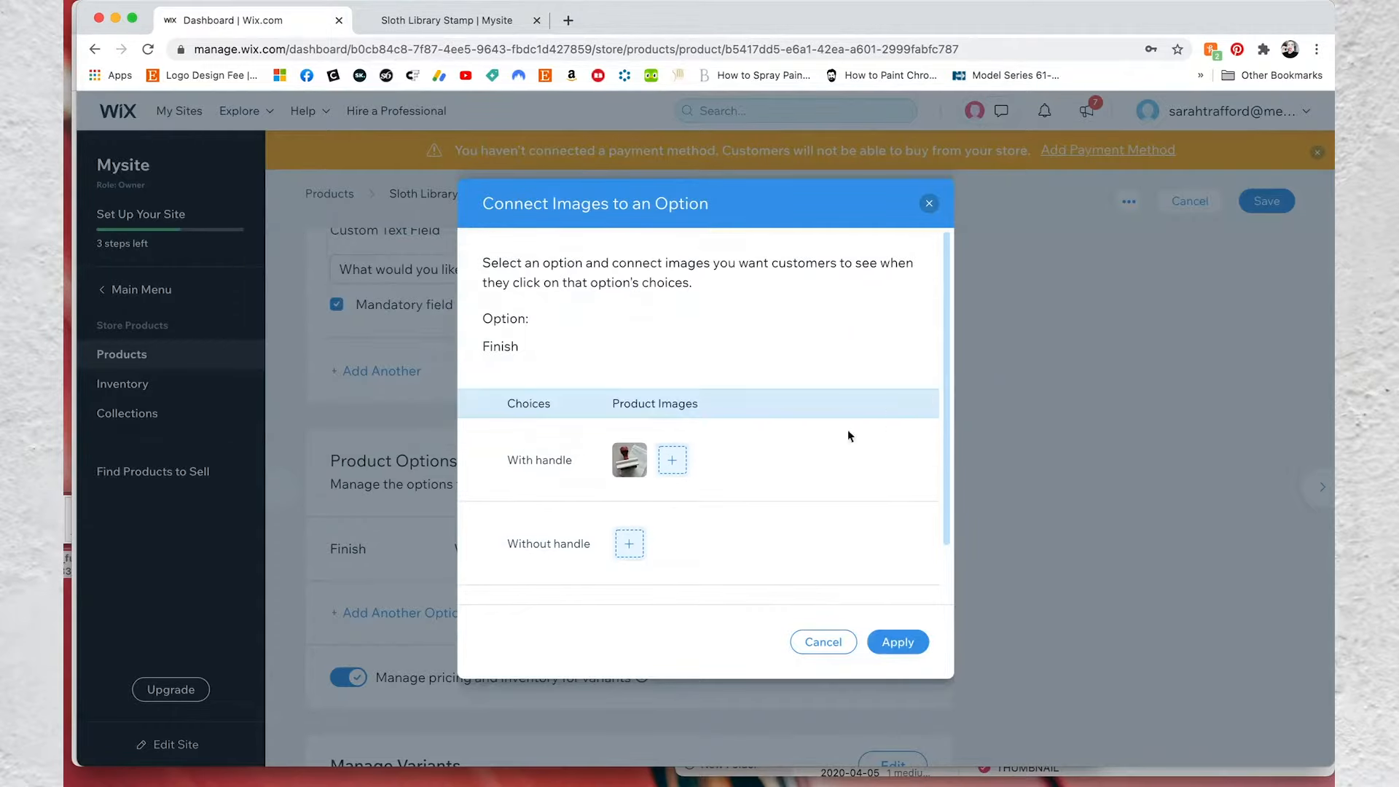
click(680, 462)
click(648, 364)
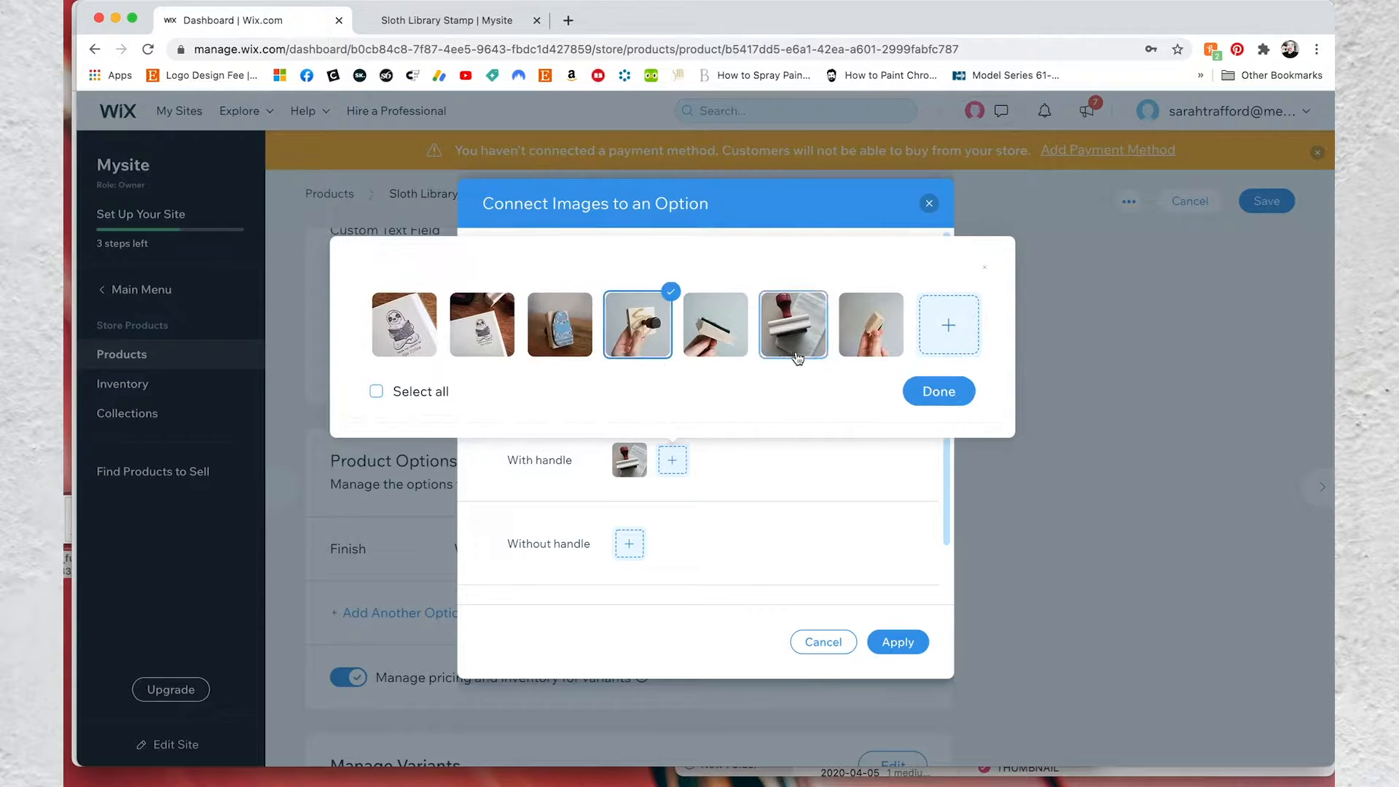
click(698, 339)
click(938, 392)
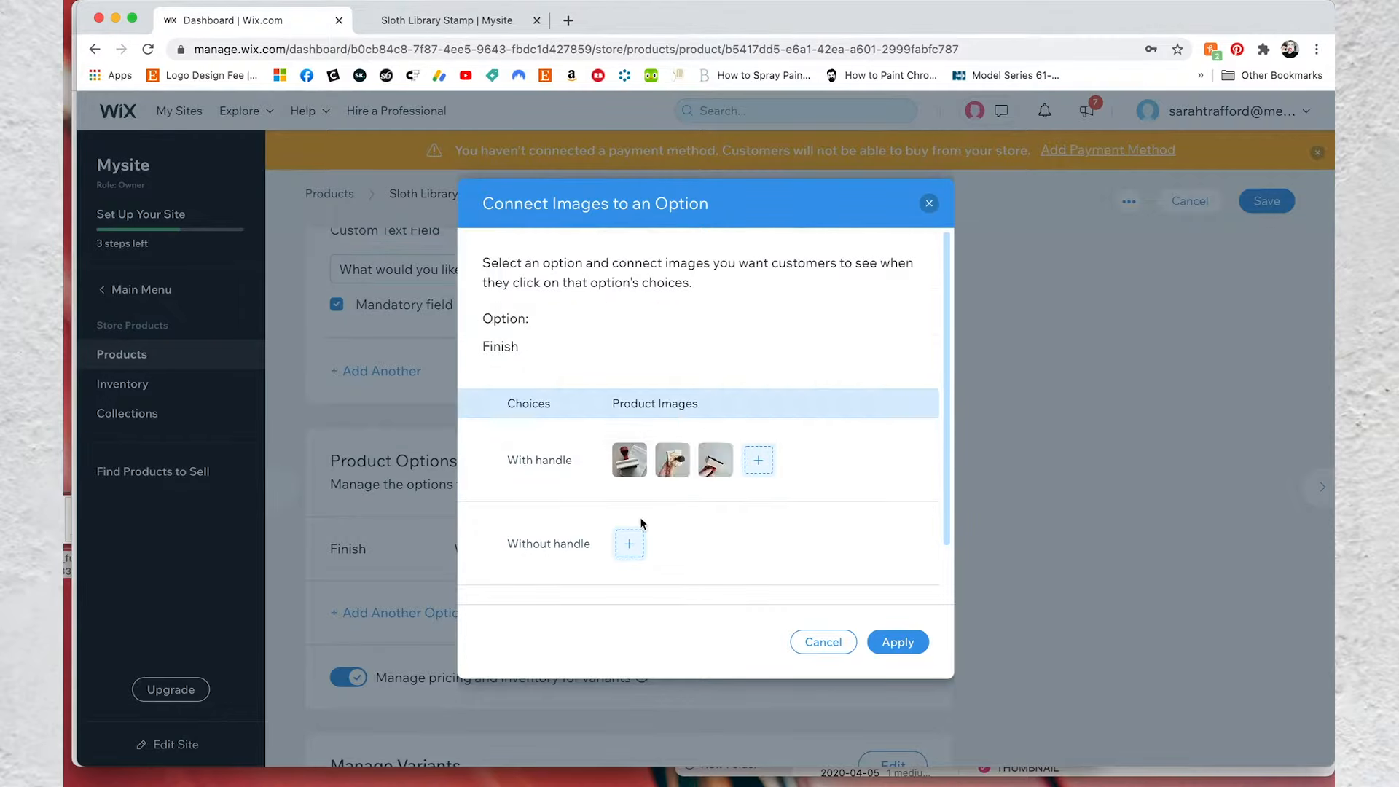
Connect the image of the hand-held wooden block stamp to the Without handle choice, apply the connections and save the product
click(627, 544)
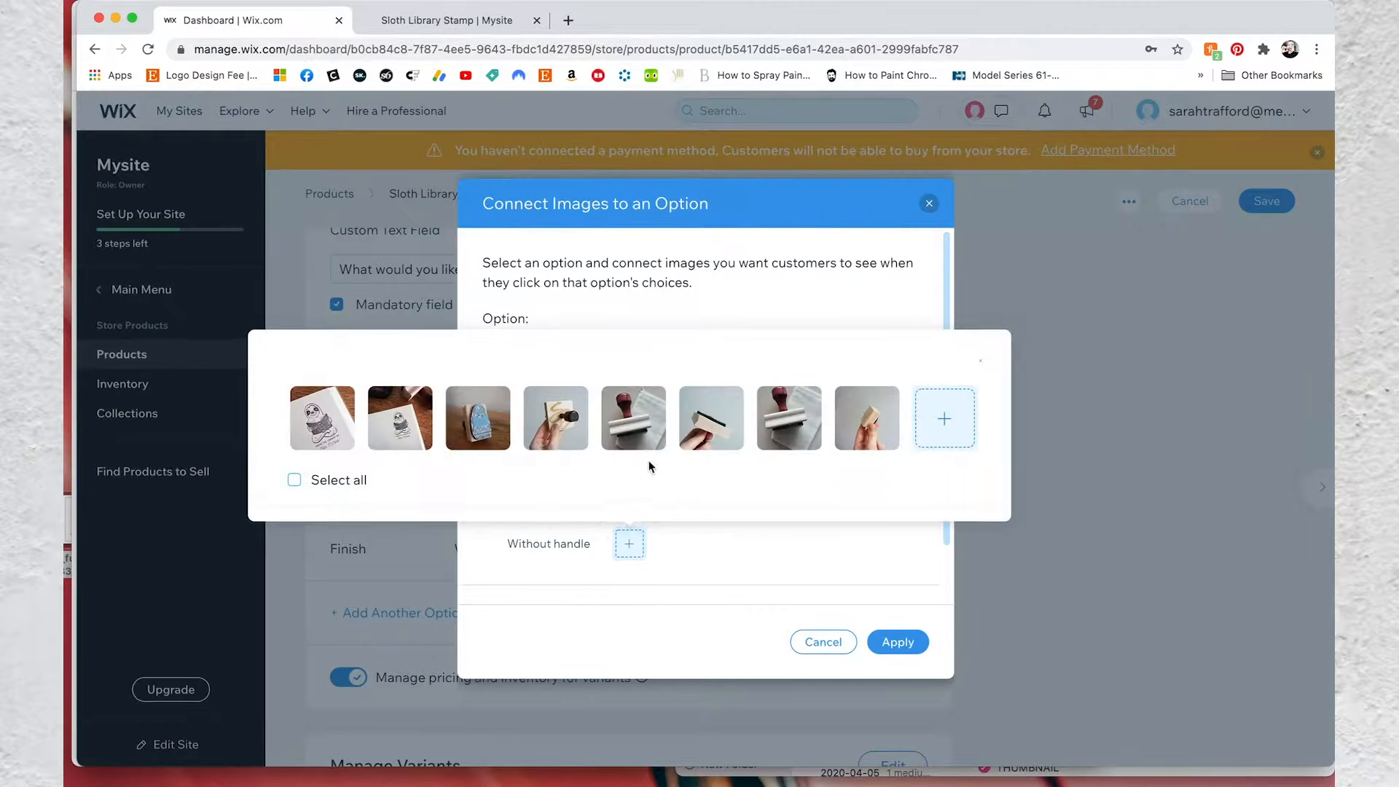
click(871, 431)
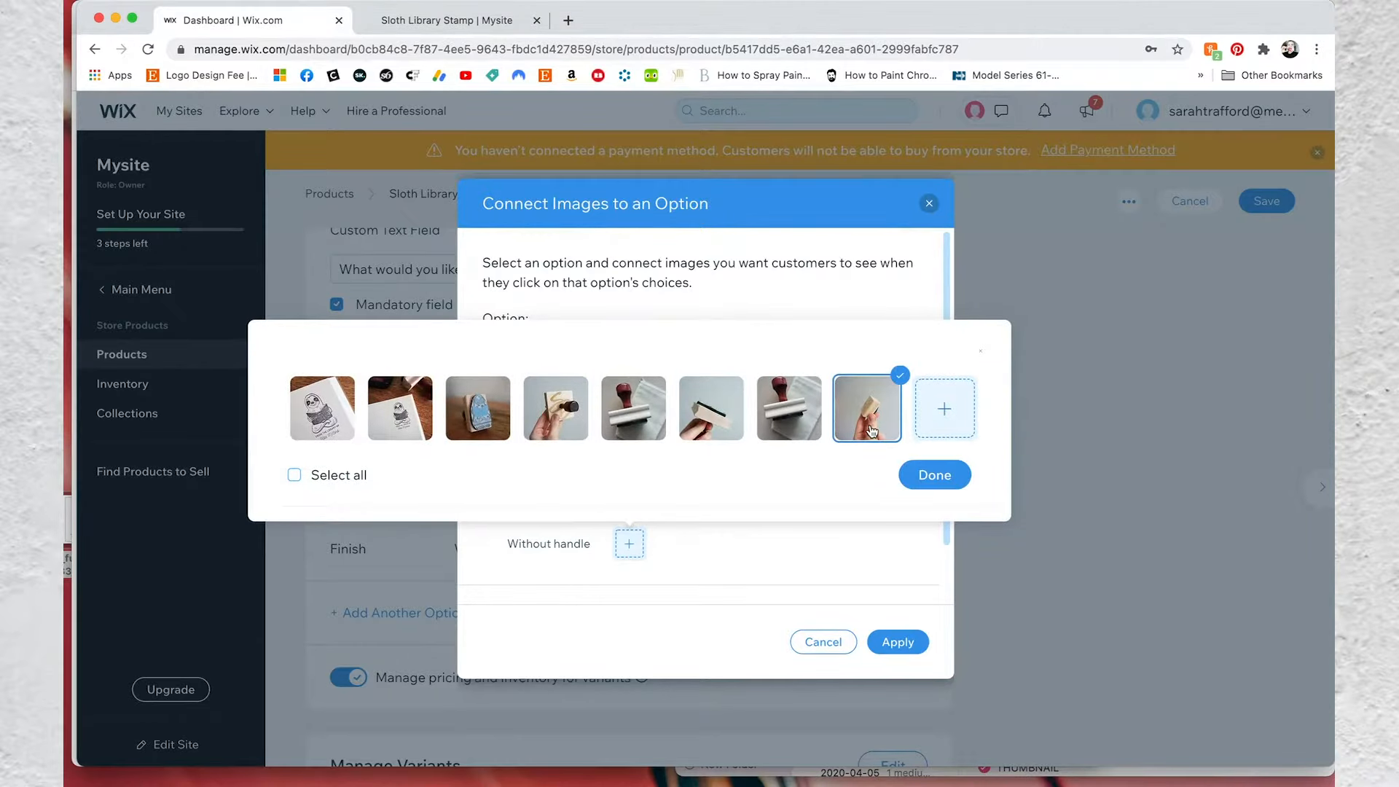
click(929, 478)
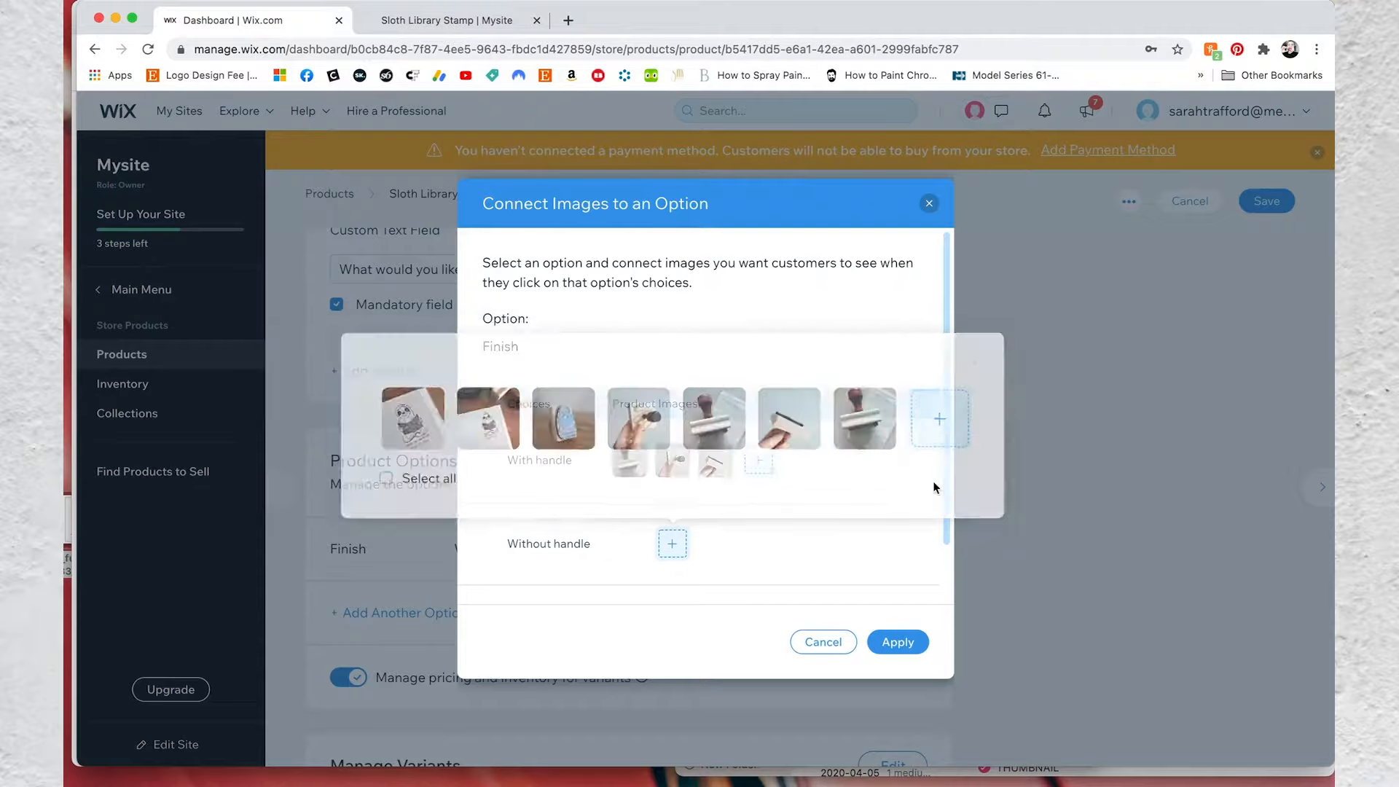
click(897, 642)
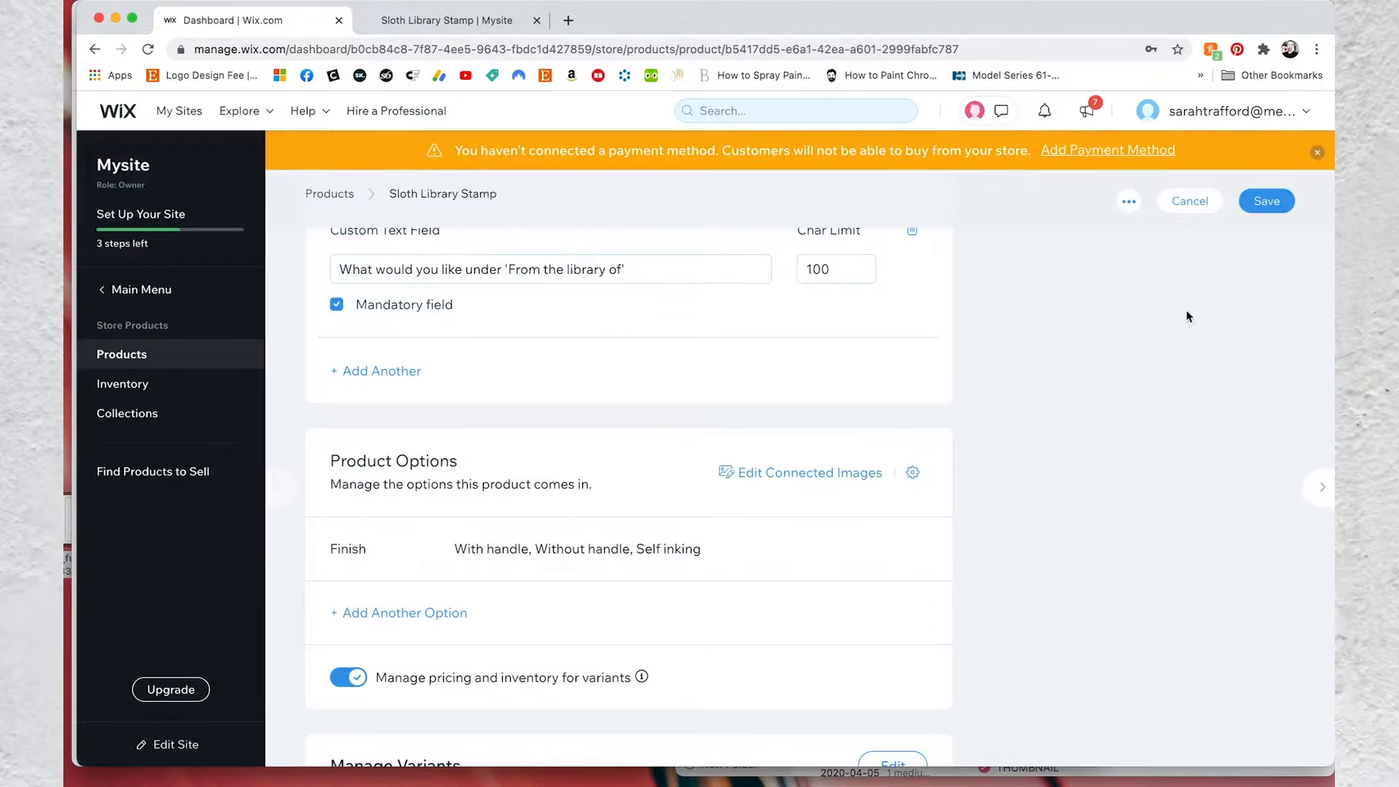
click(1259, 212)
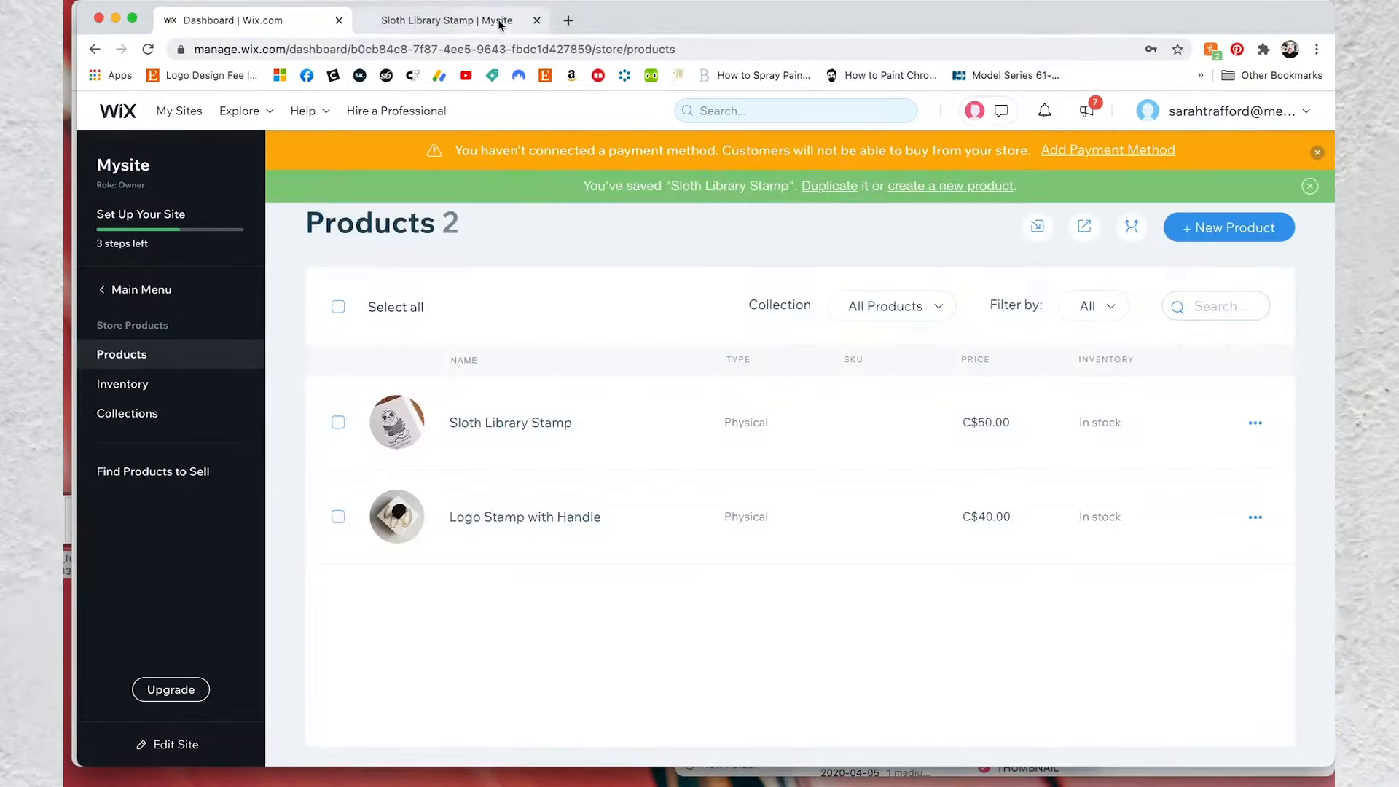
Reload the live Sloth Library Stamp page and check the images for the With handle finish
click(500, 26)
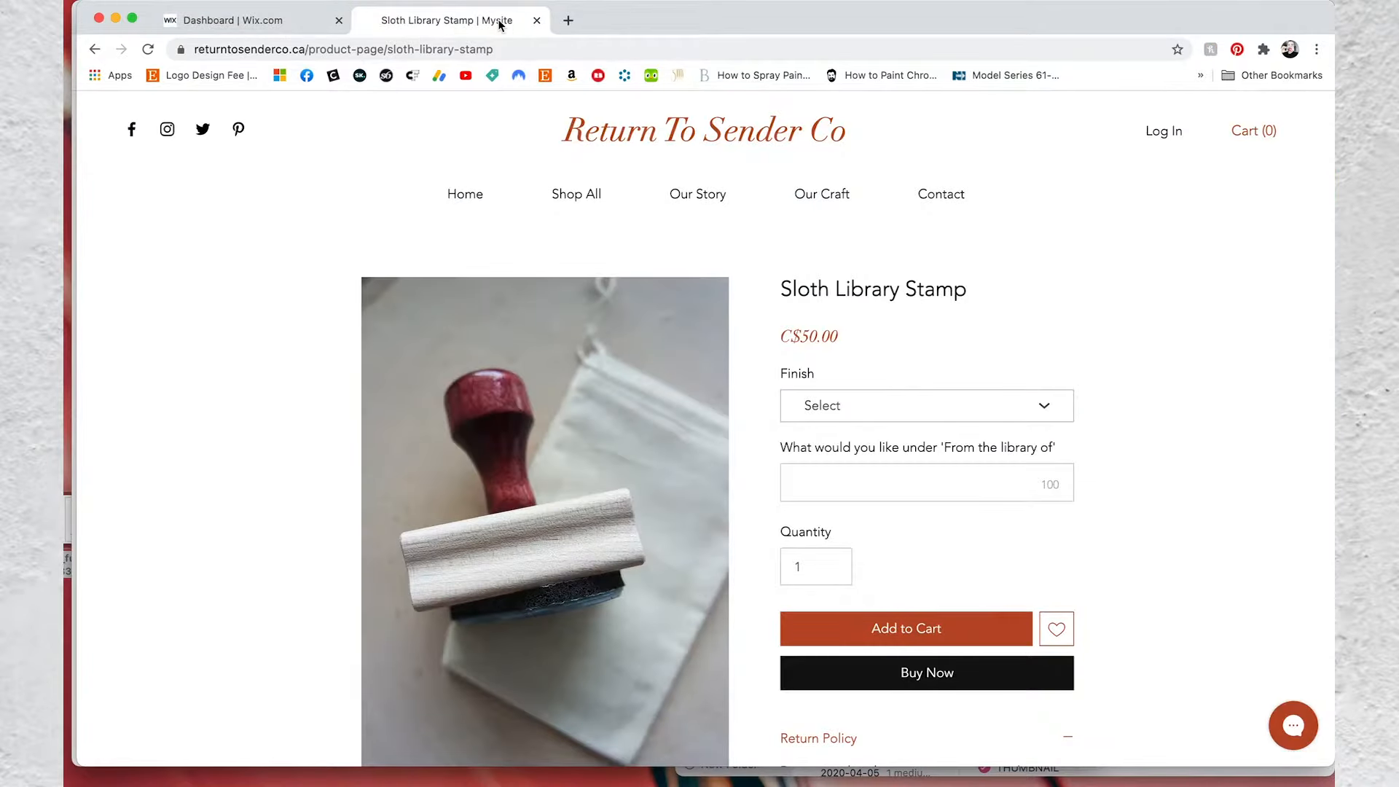
key(super+r)
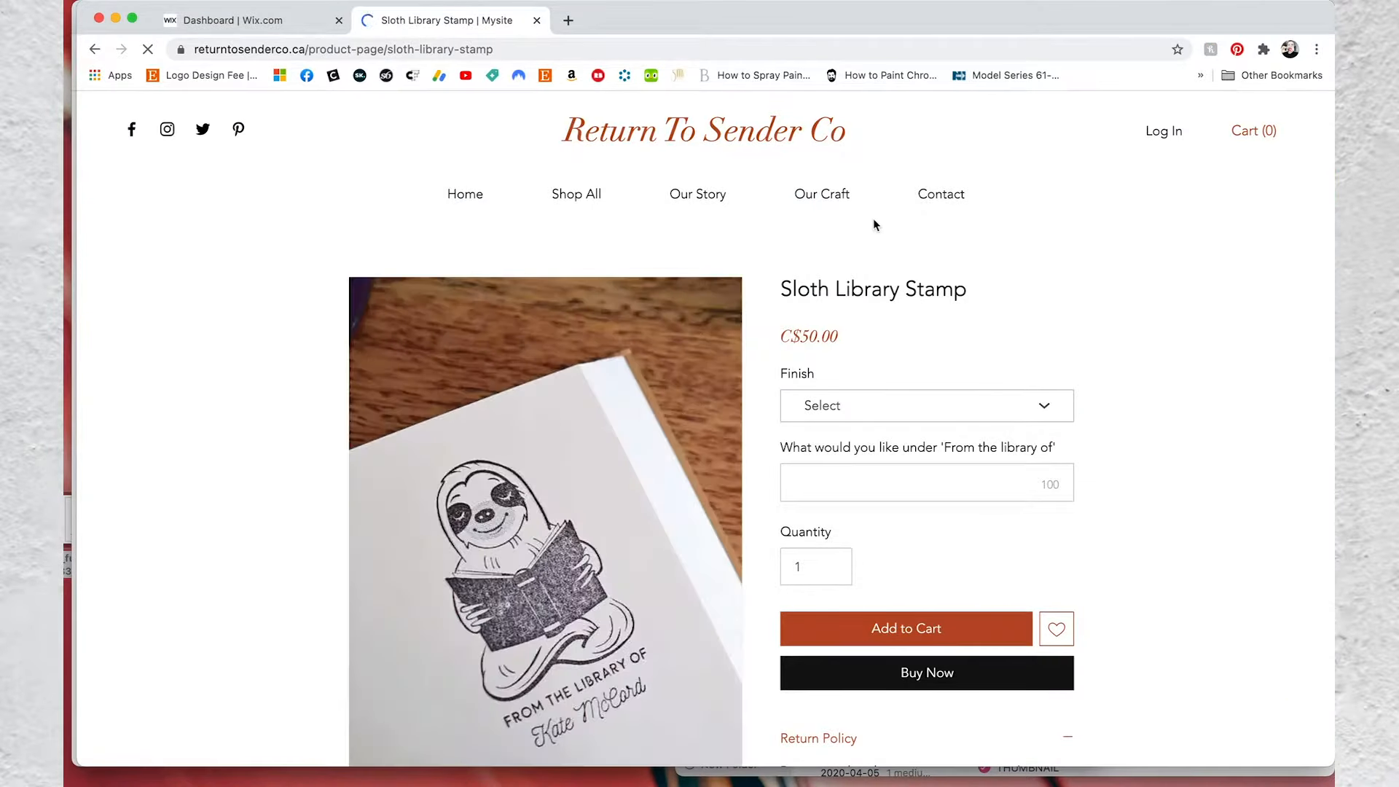
click(994, 288)
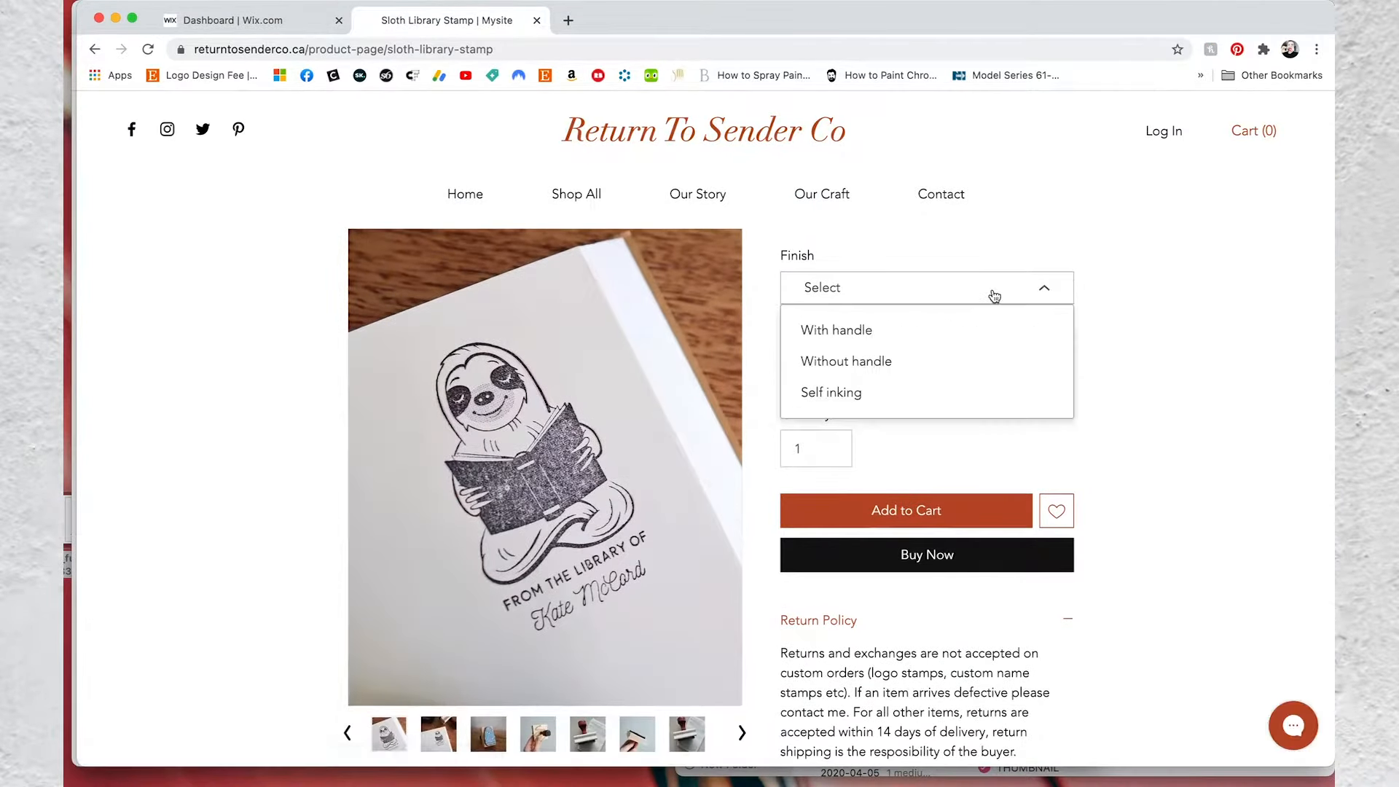
click(944, 332)
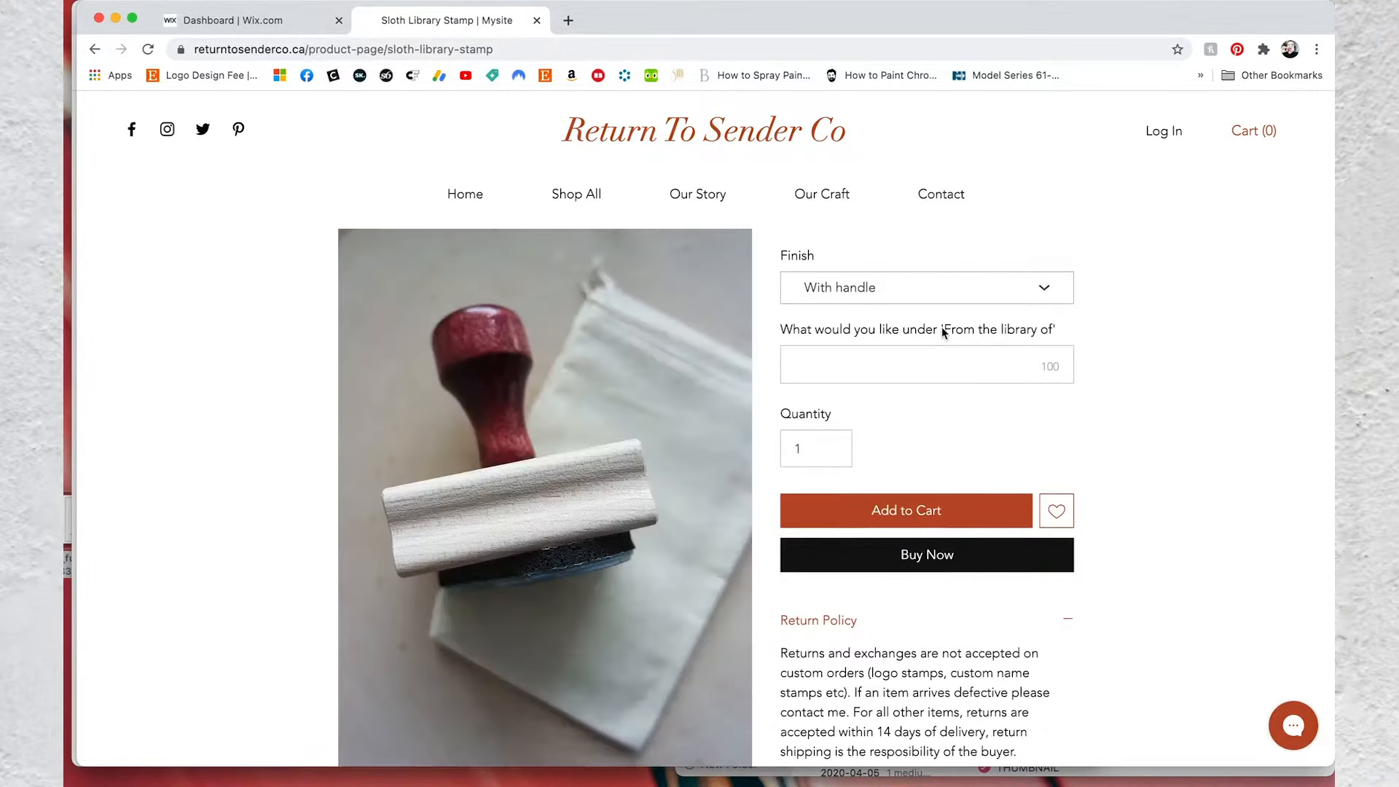
scroll(942, 333, down, 1)
scroll(942, 333, down, 2)
scroll(941, 327, up, 3)
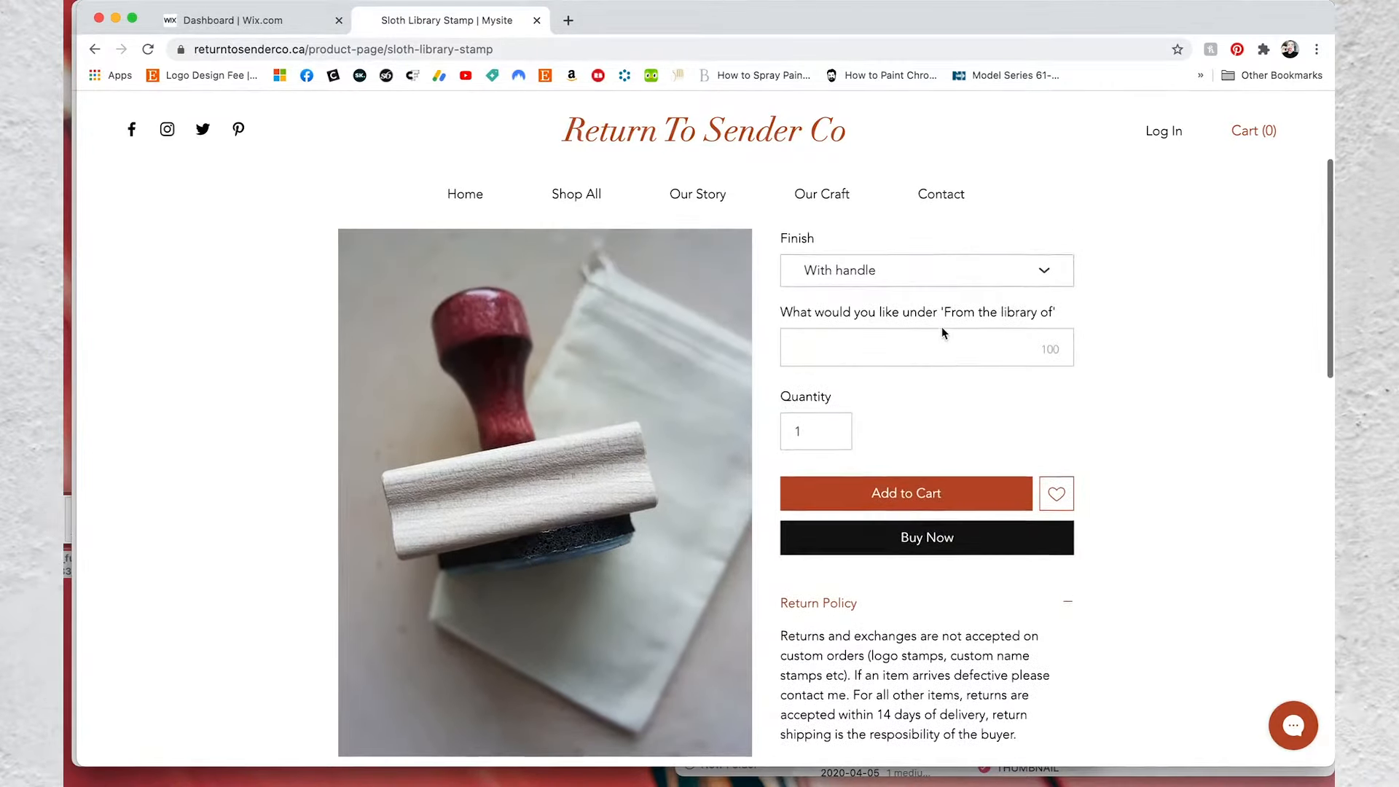
Preview the Without handle finish on the live product page and enter "test" in the custom text field
click(935, 284)
click(913, 341)
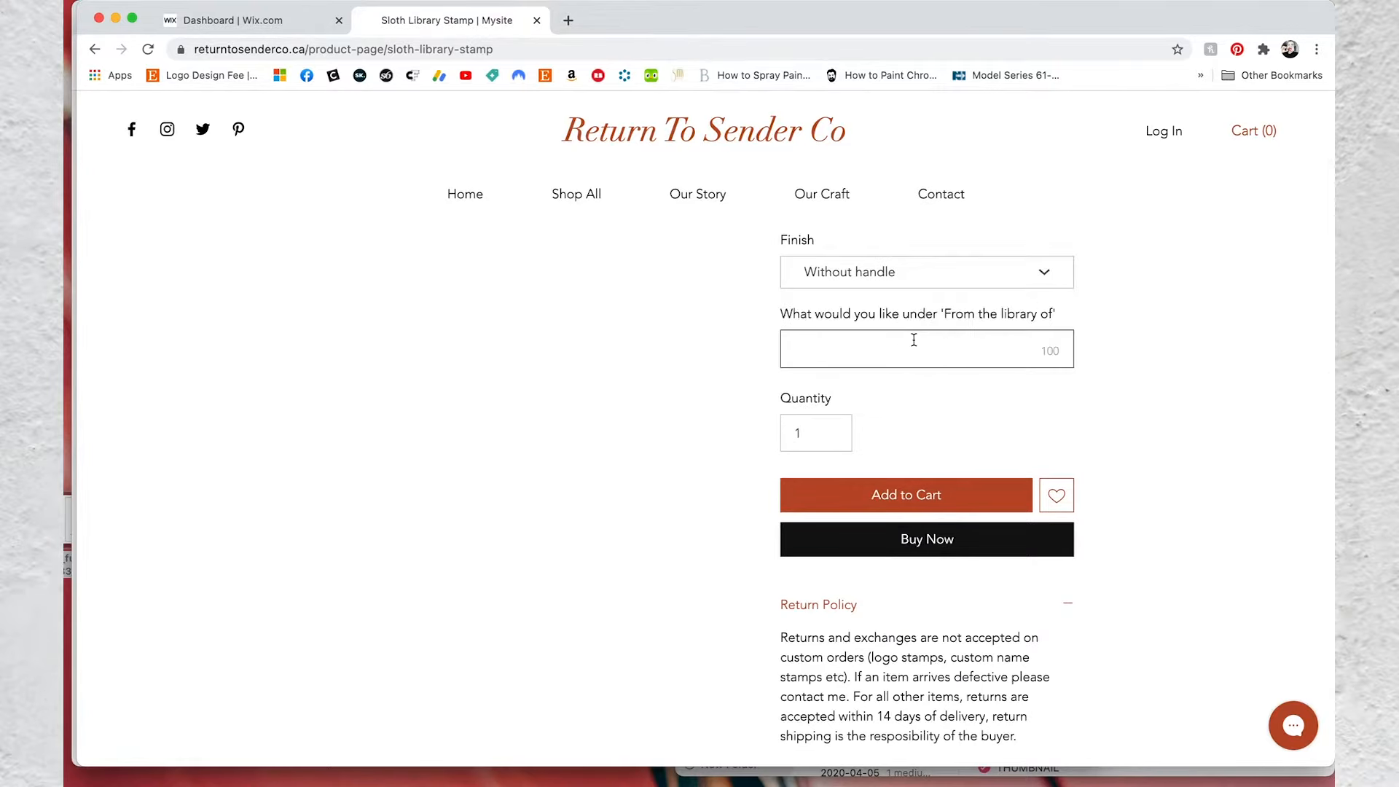
click(897, 342)
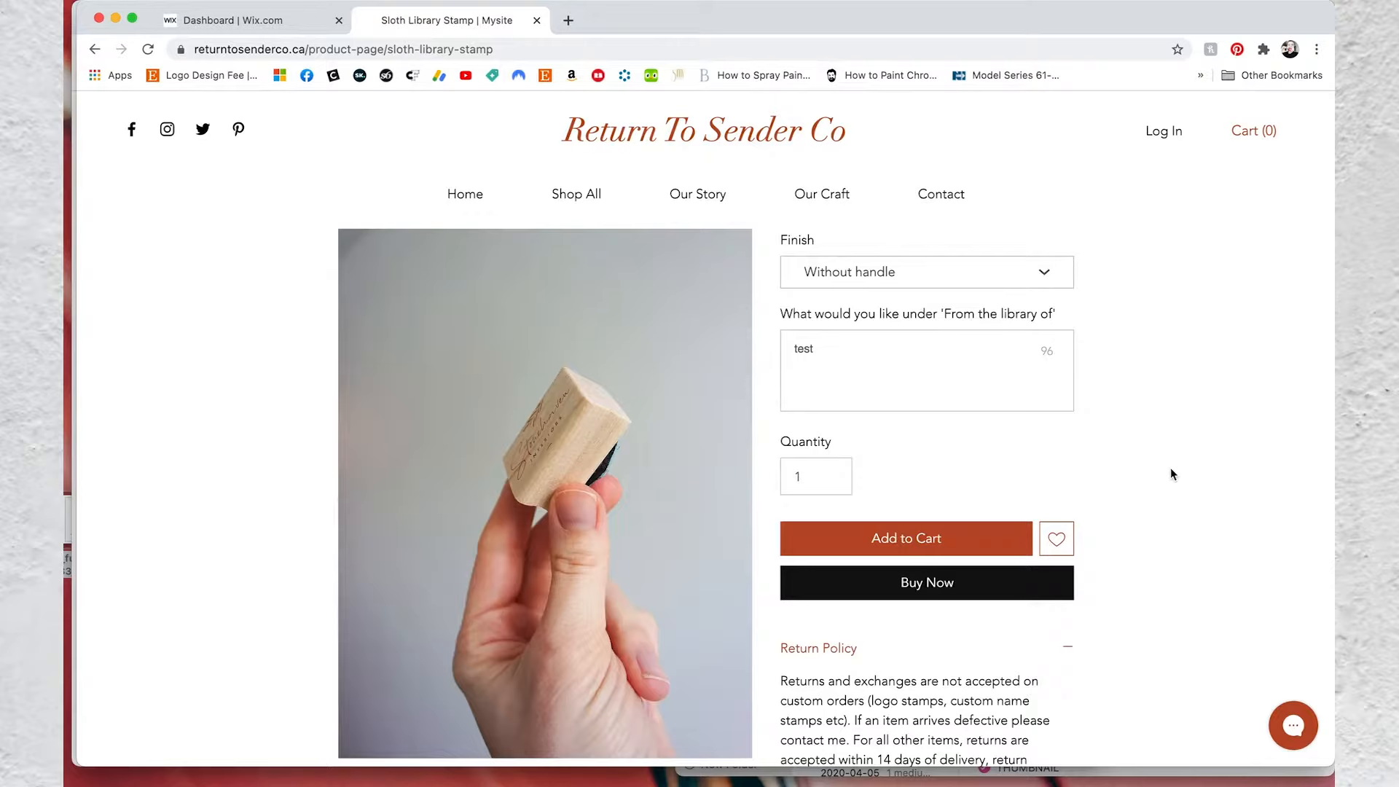
scroll(1171, 474, down, 5)
scroll(1171, 474, down, 5)
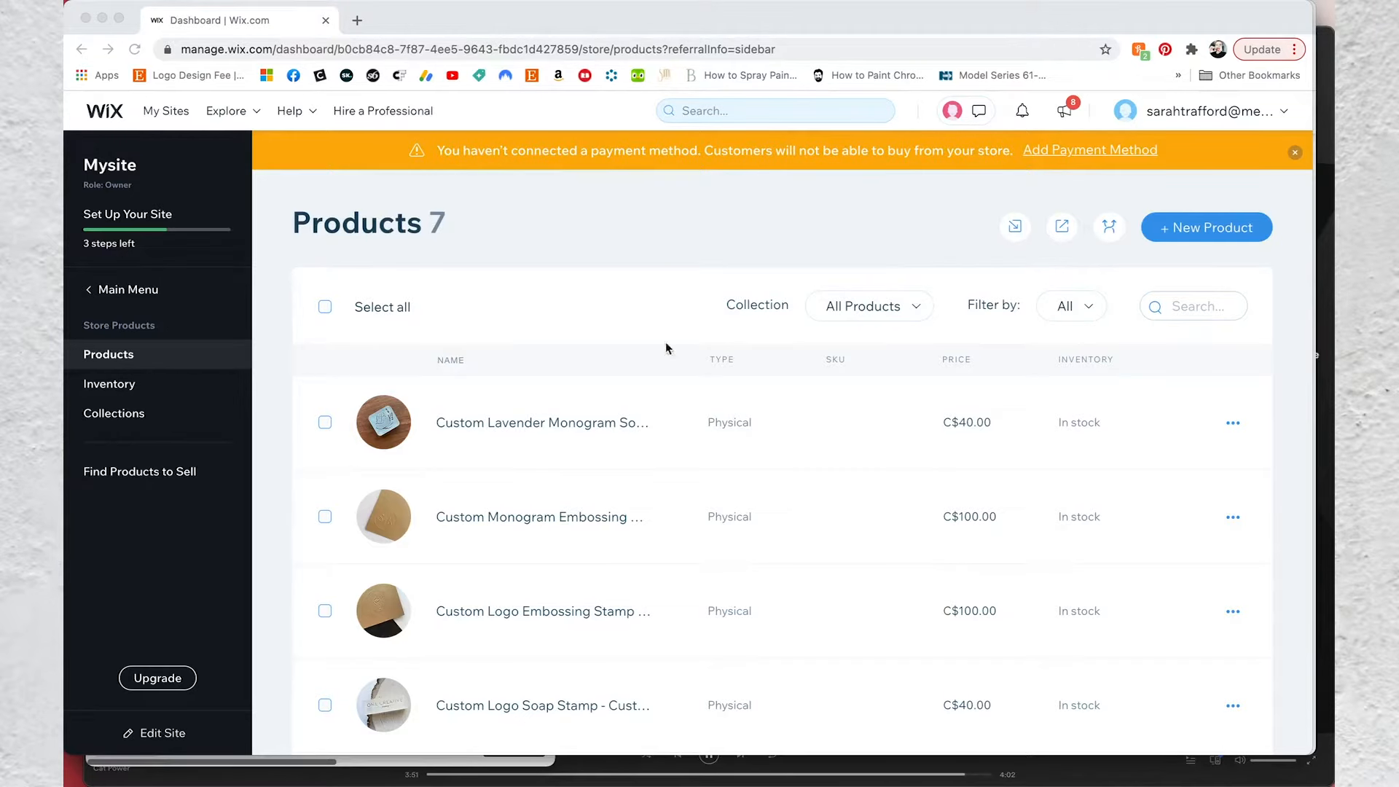
Add Logo Stamp no Handle, Sloth Library Stamp and Logo Stamp with Handle to the Rubber Stamps collection
scroll(641, 377, down, 2)
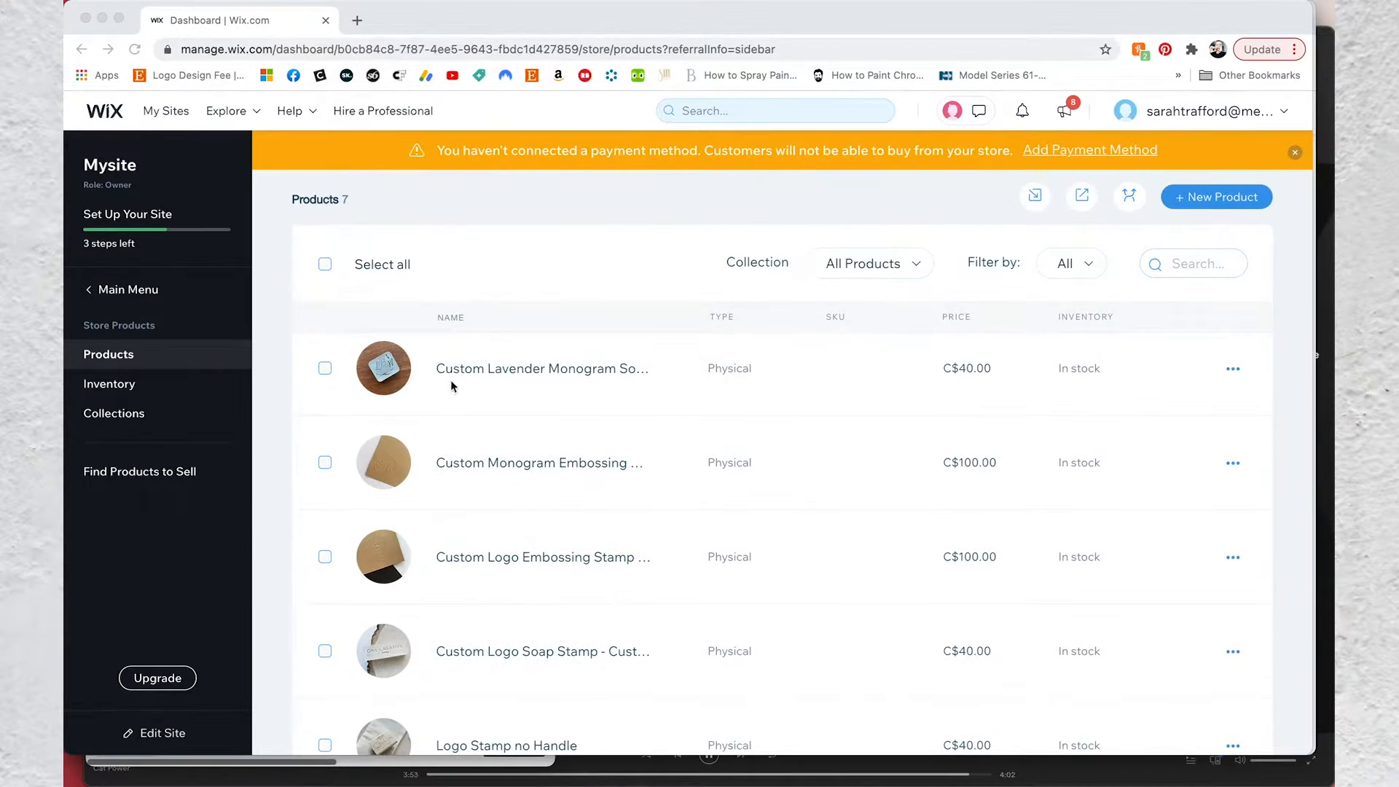
scroll(347, 461, down, 5)
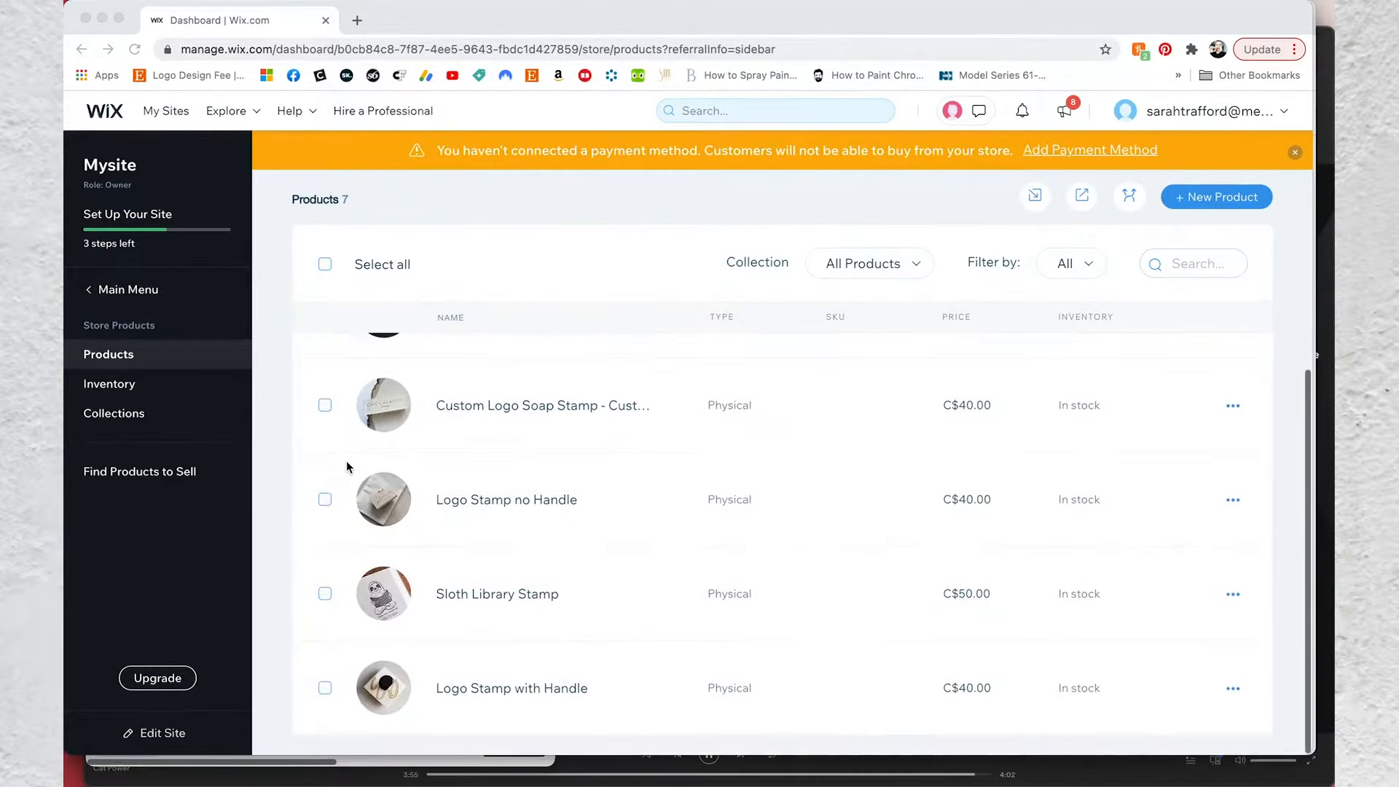
click(324, 500)
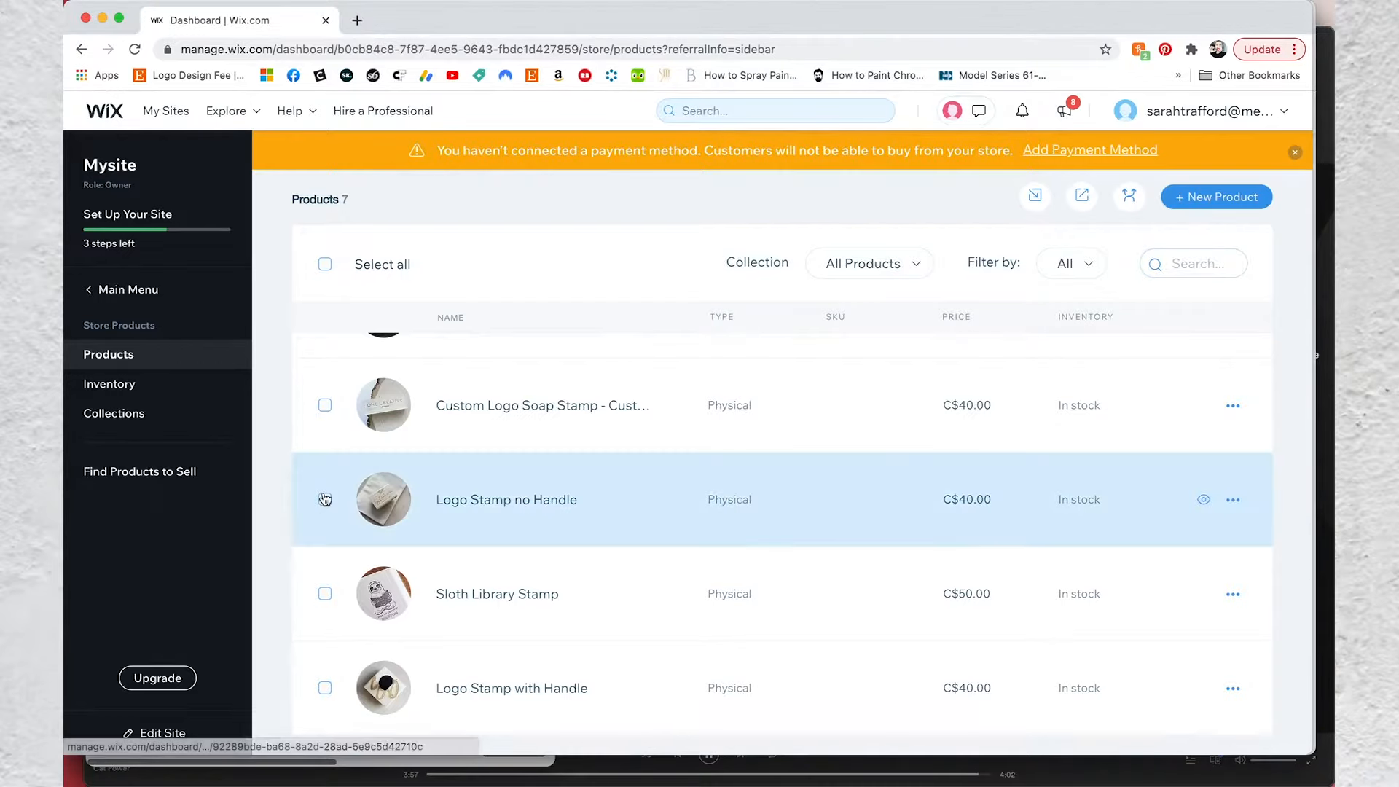
click(325, 593)
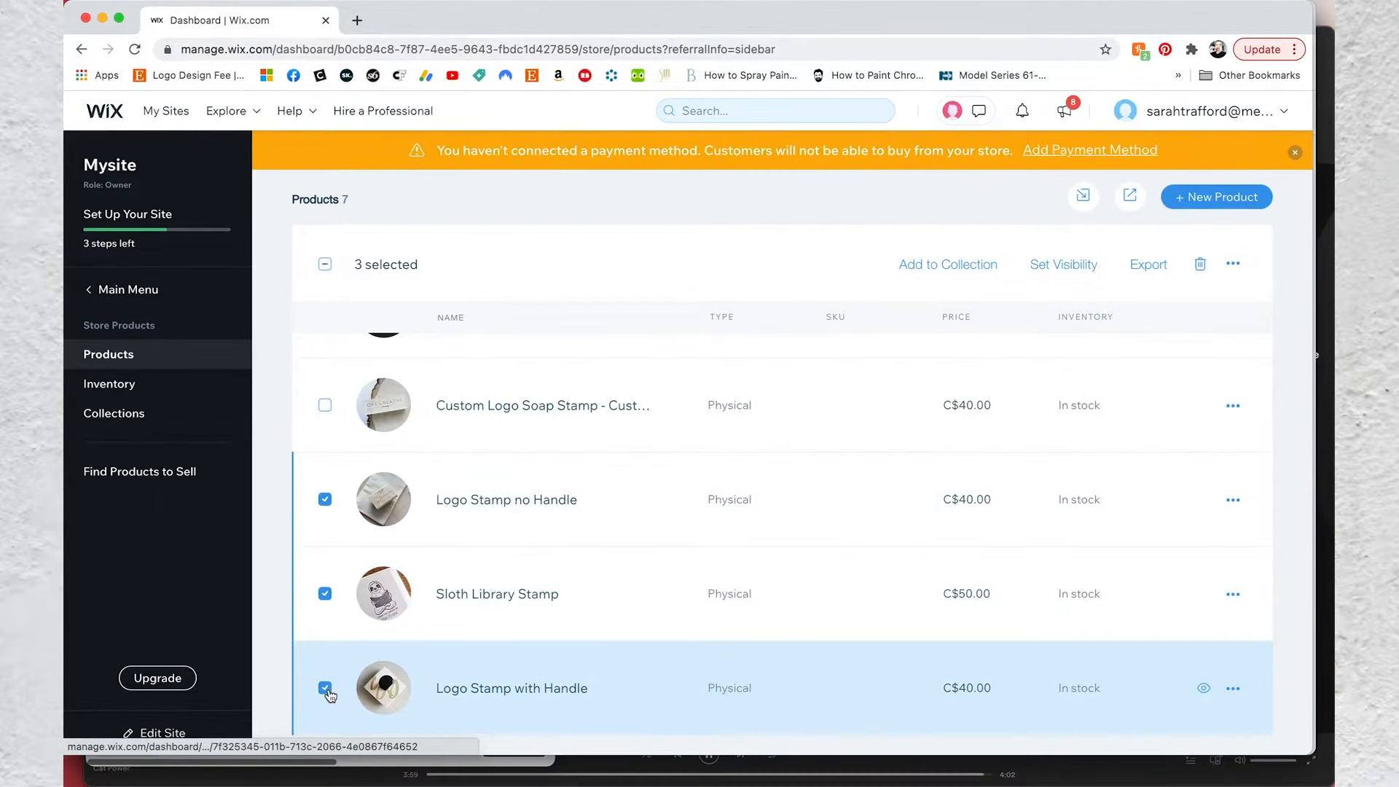
click(913, 269)
scroll(922, 414, down, 3)
click(850, 484)
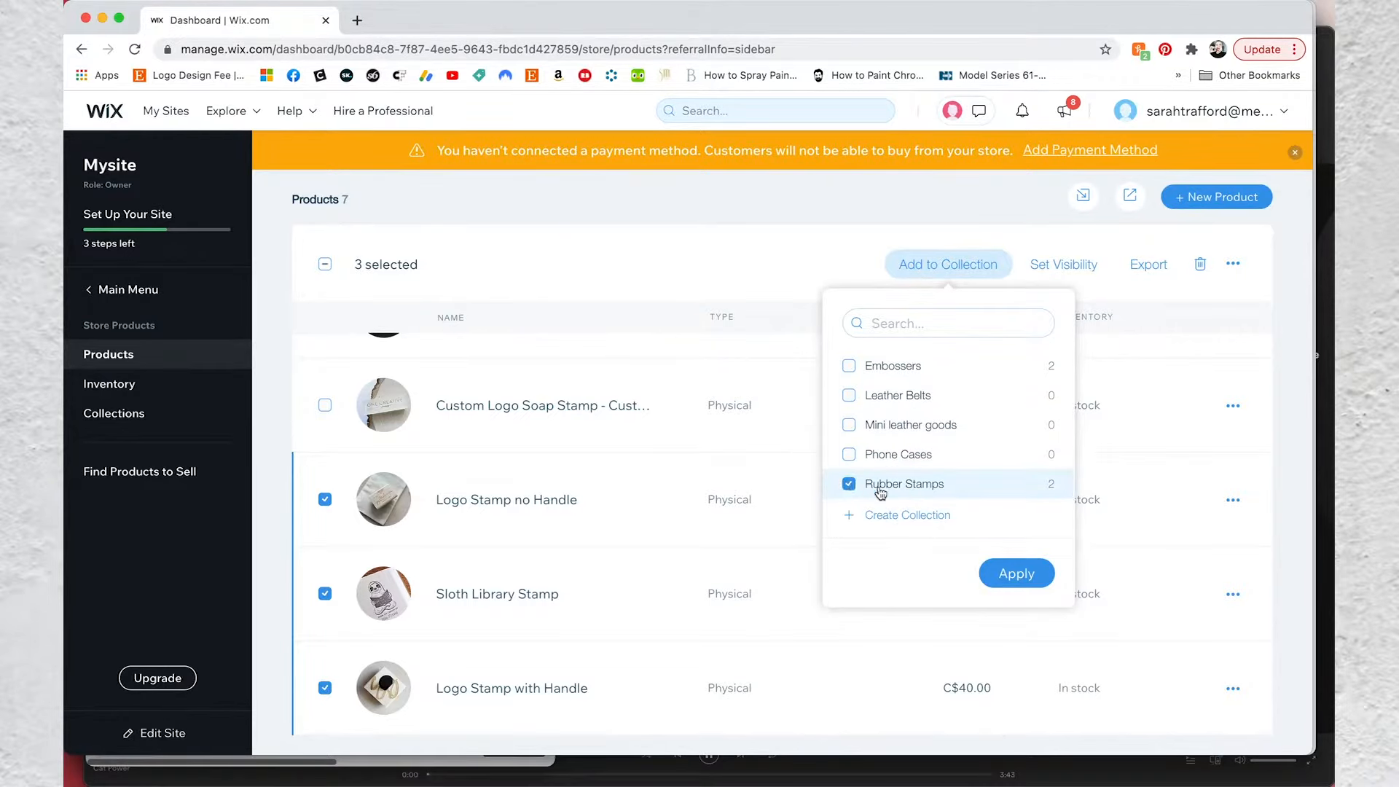
click(1006, 571)
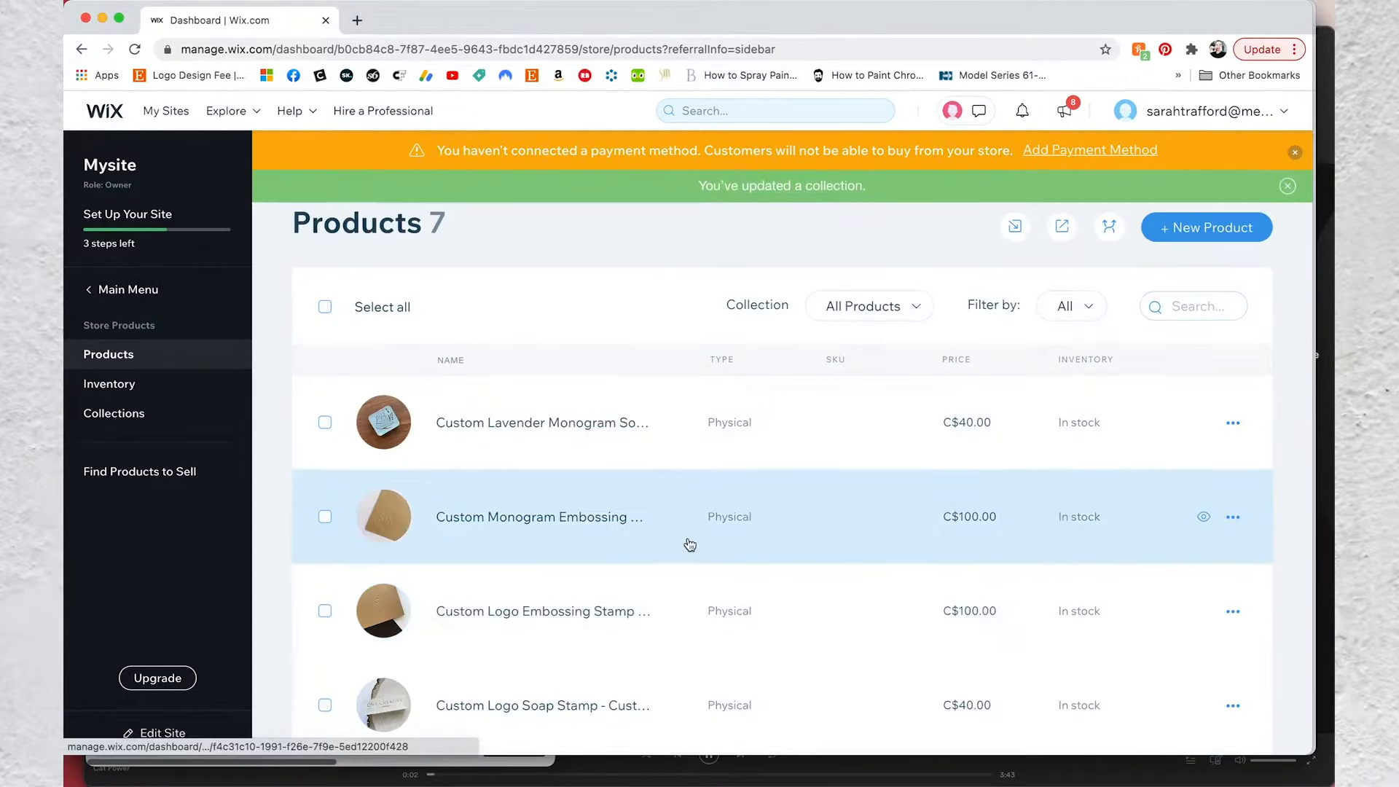
Create a Logo Stamps collection and add Logo Stamp no Handle and Logo Stamp with Handle to it
scroll(691, 545, down, 4)
click(325, 500)
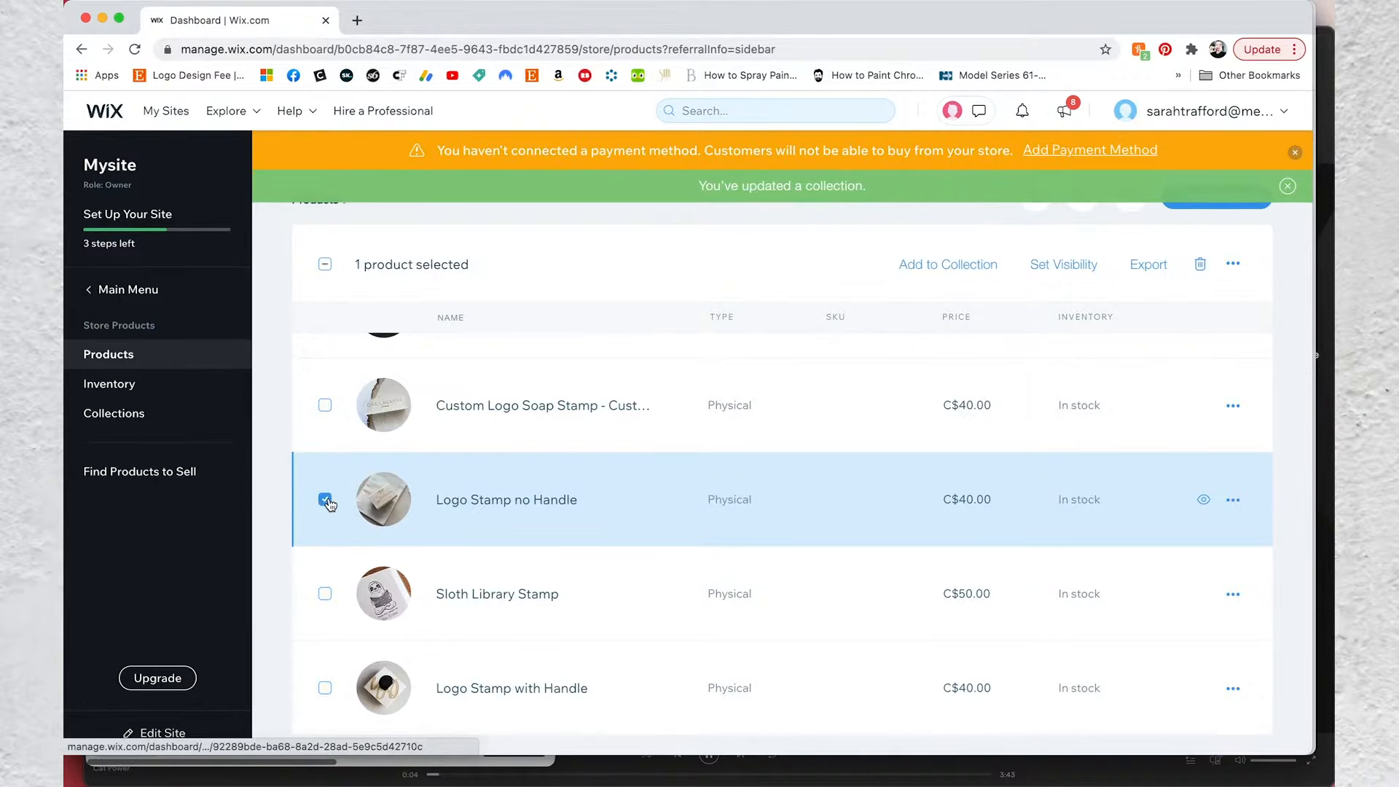
click(940, 265)
click(884, 514)
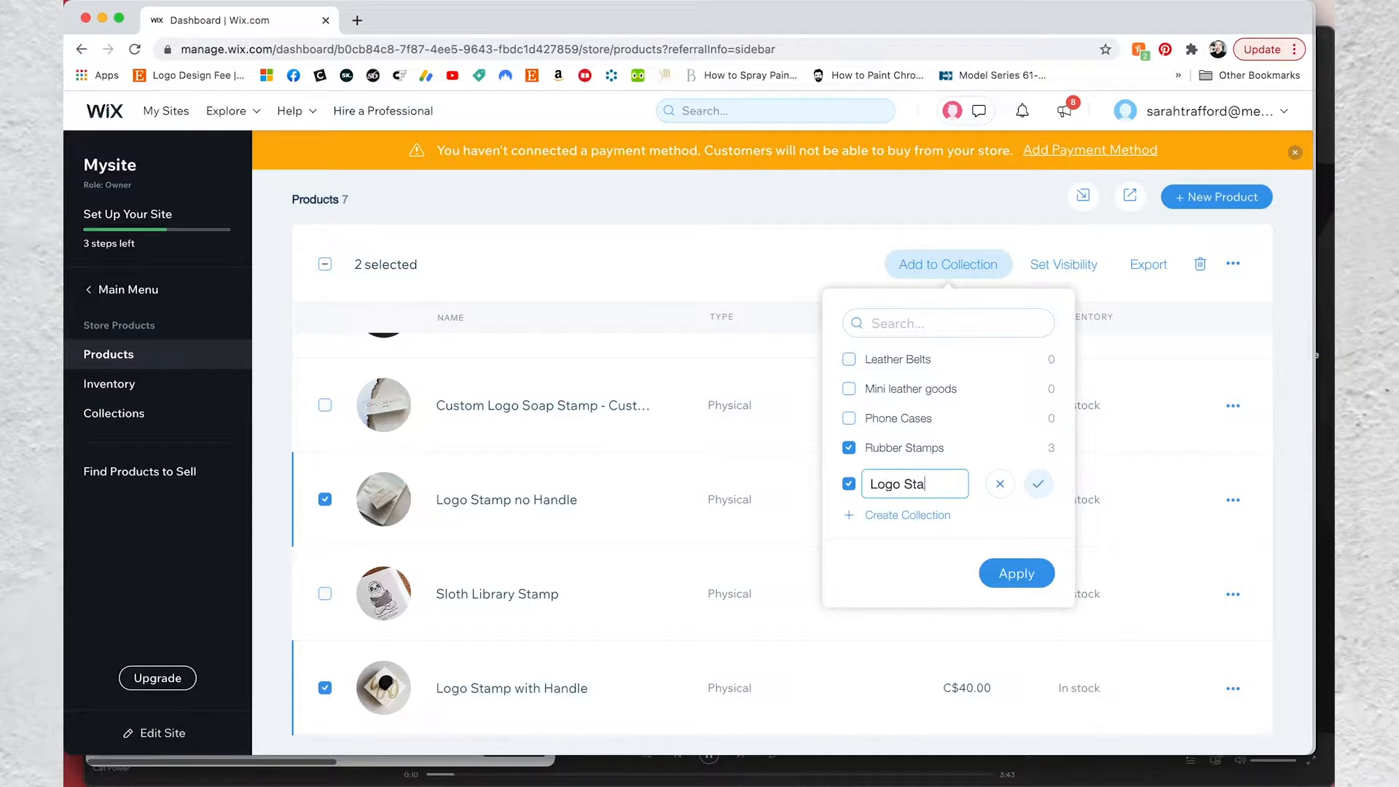
key(Return)
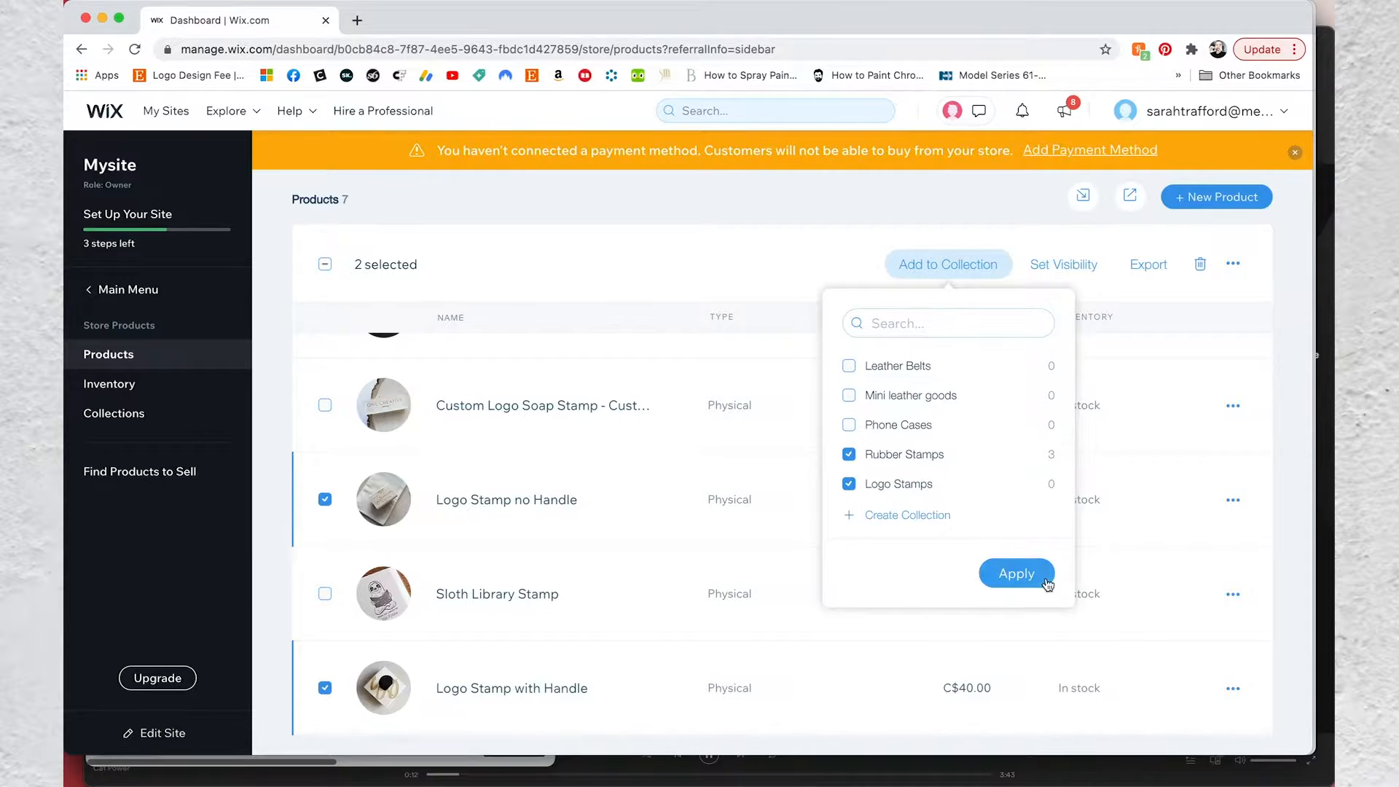
click(1017, 573)
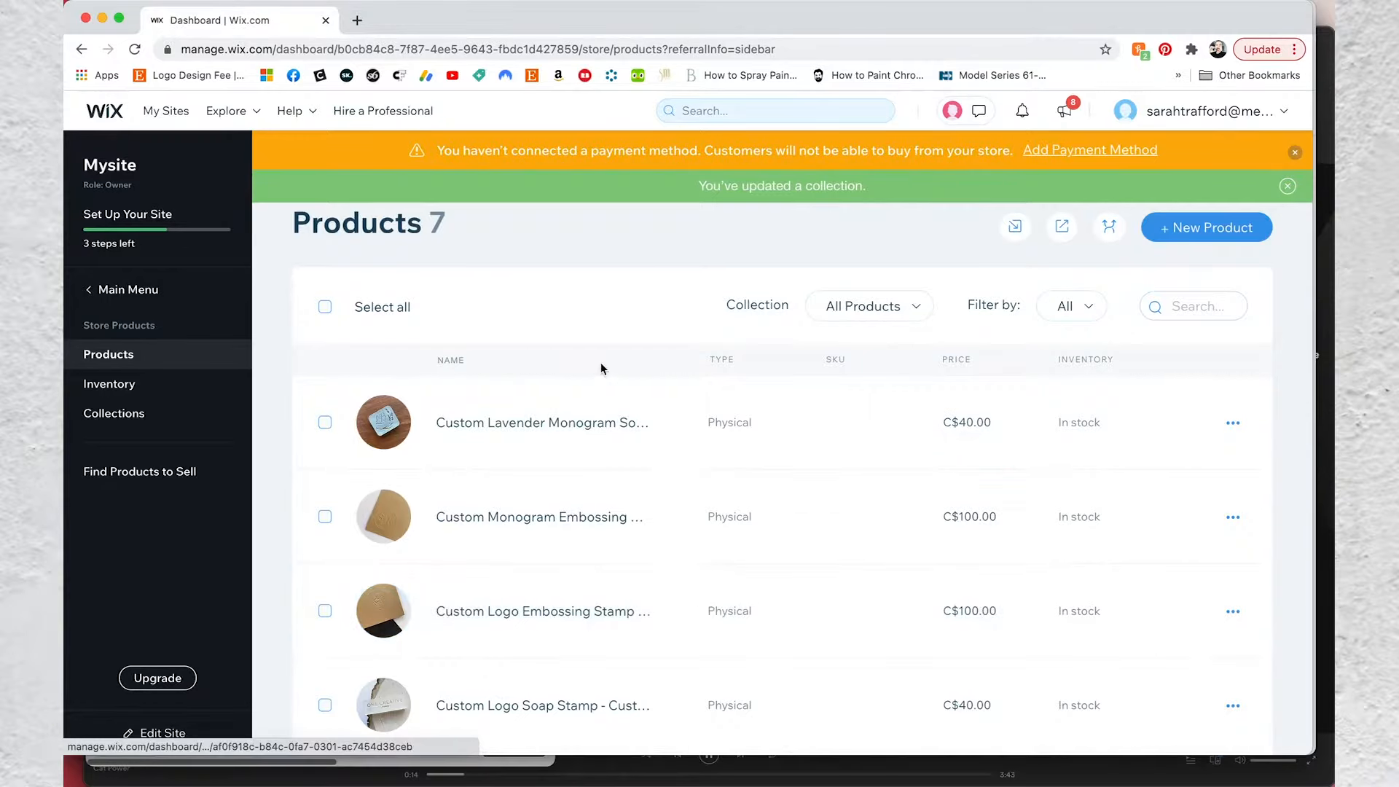
Open the store's collections overview and look through all the collections
click(141, 423)
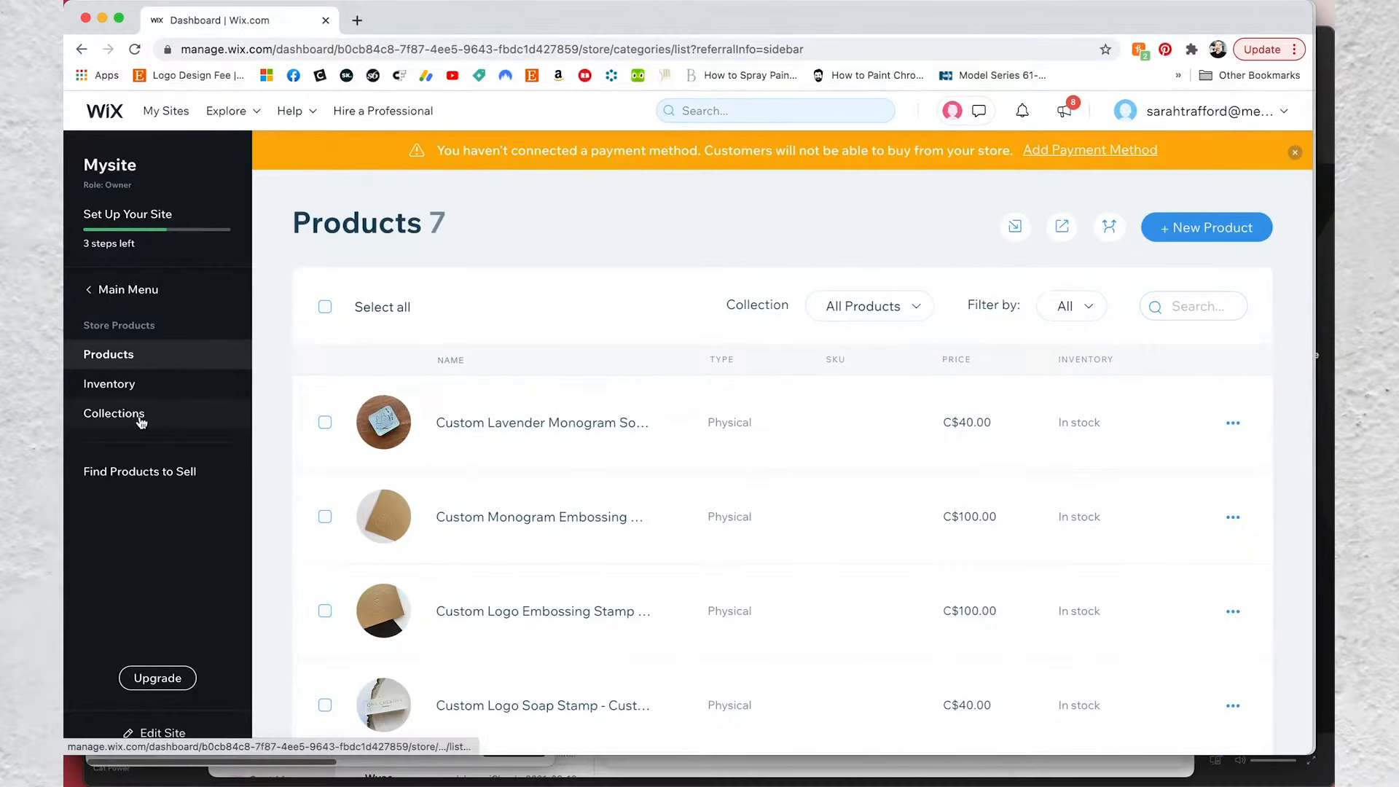
scroll(358, 337, down, 6)
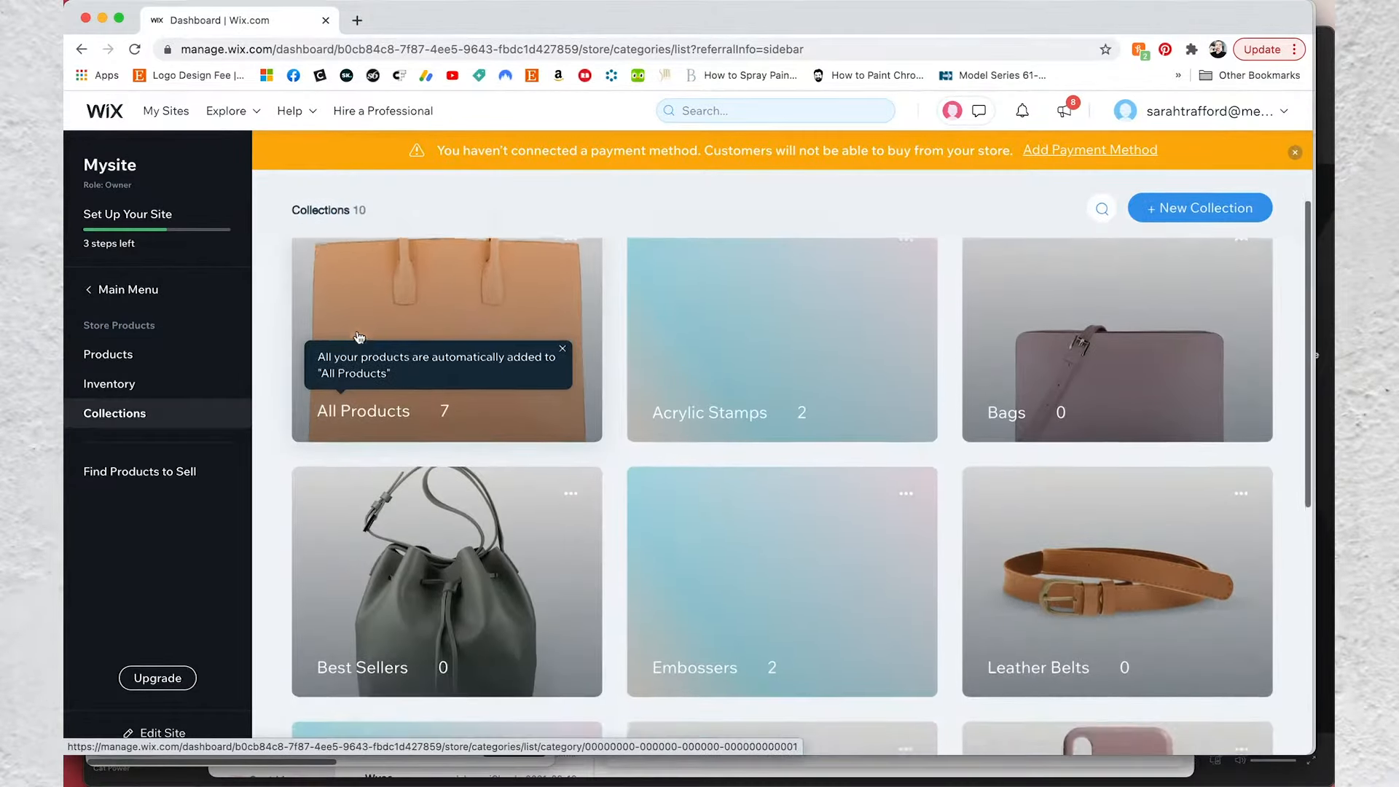
scroll(358, 335, down, 1)
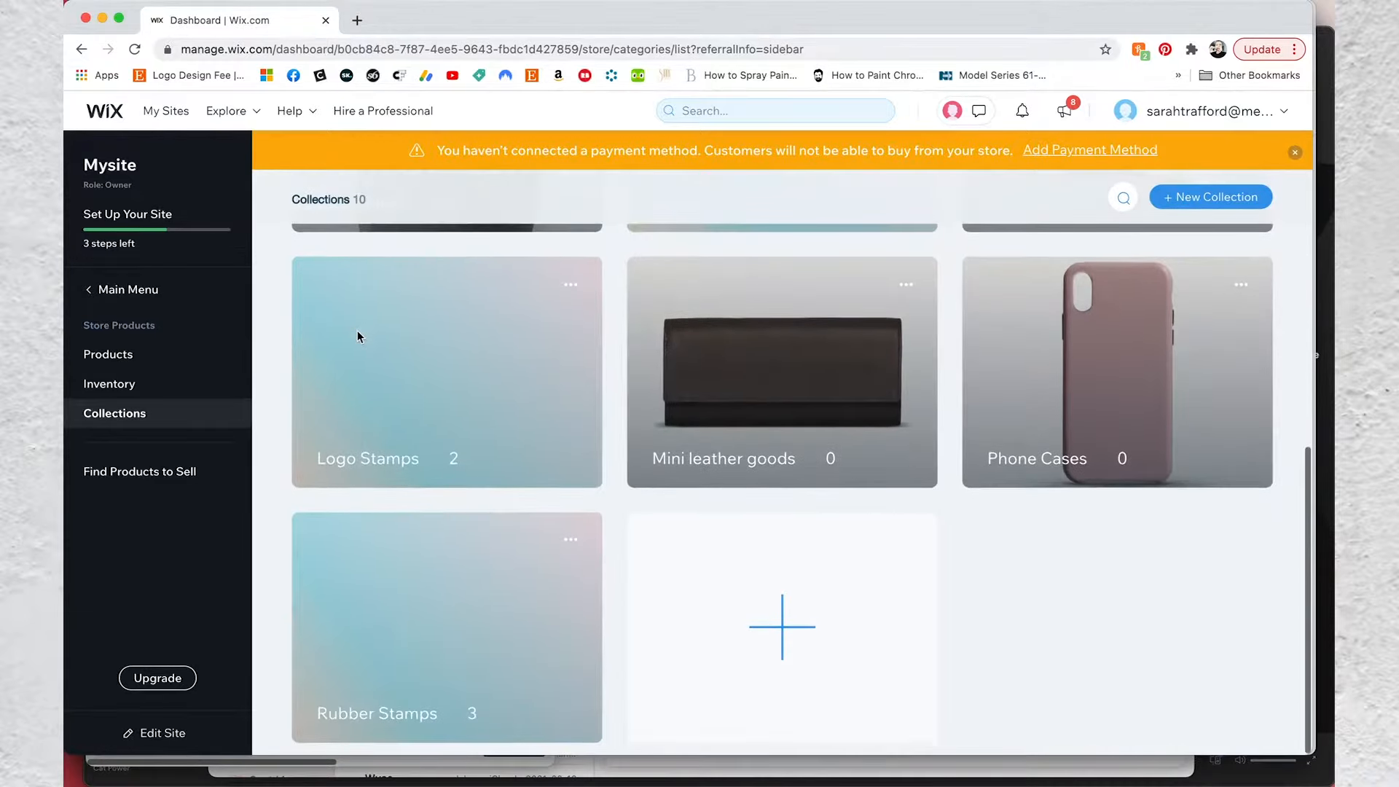
scroll(523, 323, up, 1)
scroll(523, 323, up, 7)
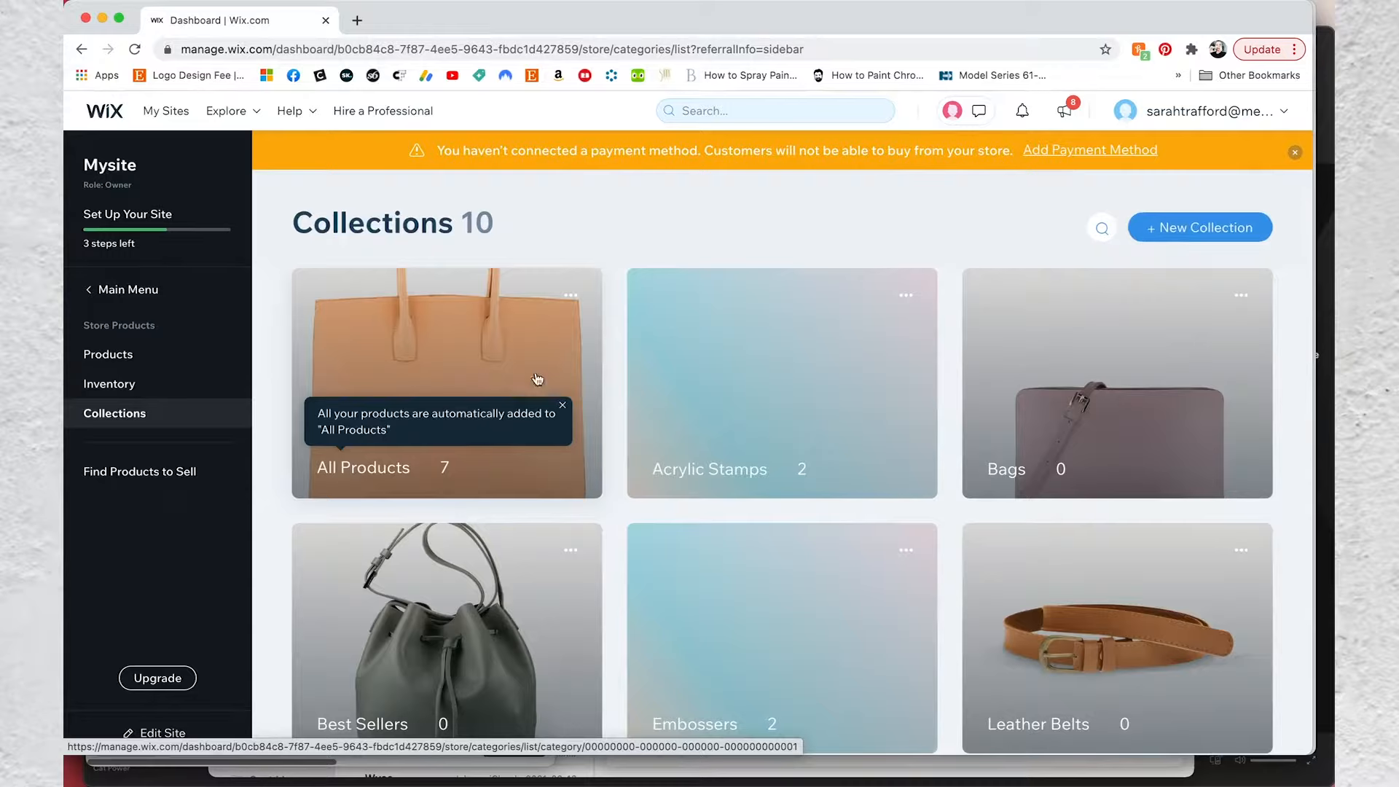
Delete the empty Bags sample collection
click(907, 295)
click(907, 296)
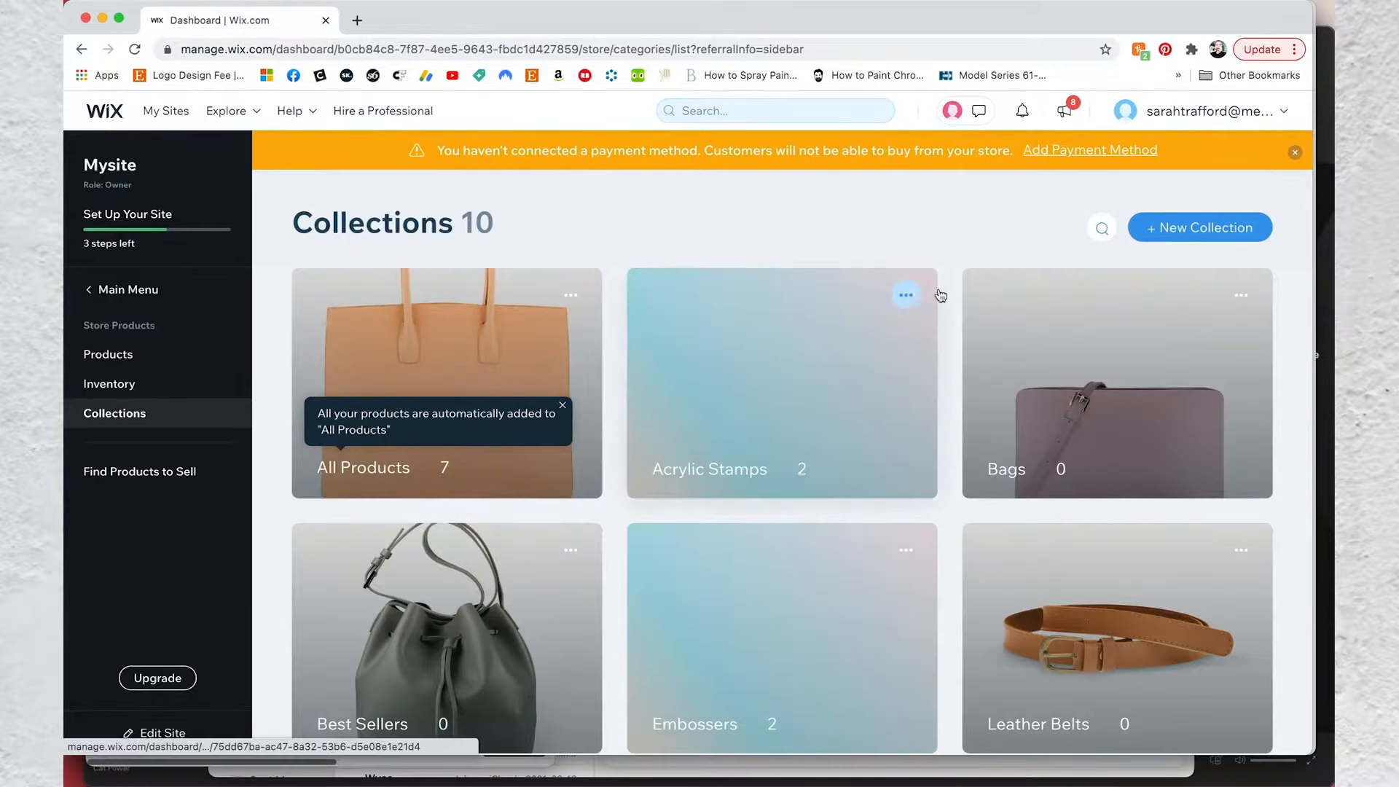
click(1242, 295)
click(1172, 327)
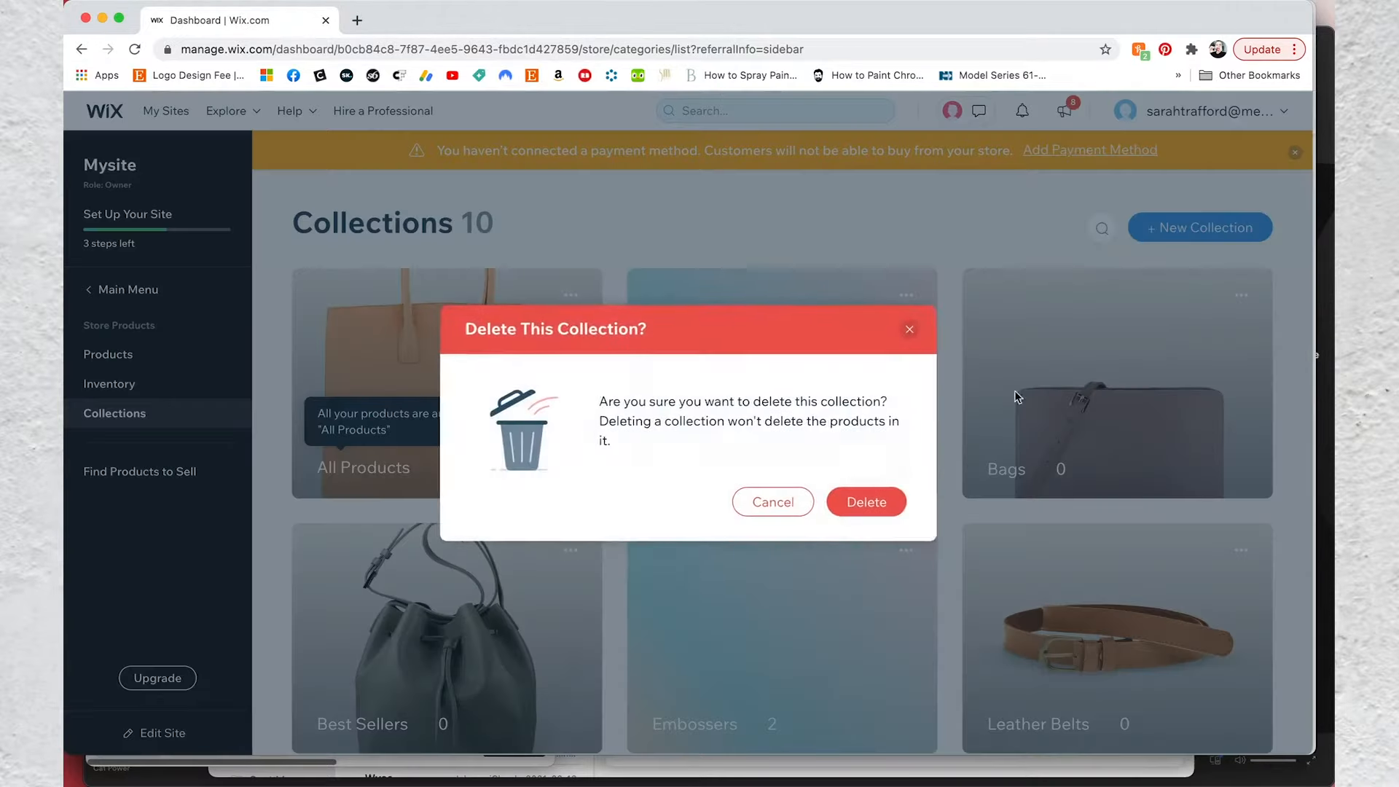
click(889, 500)
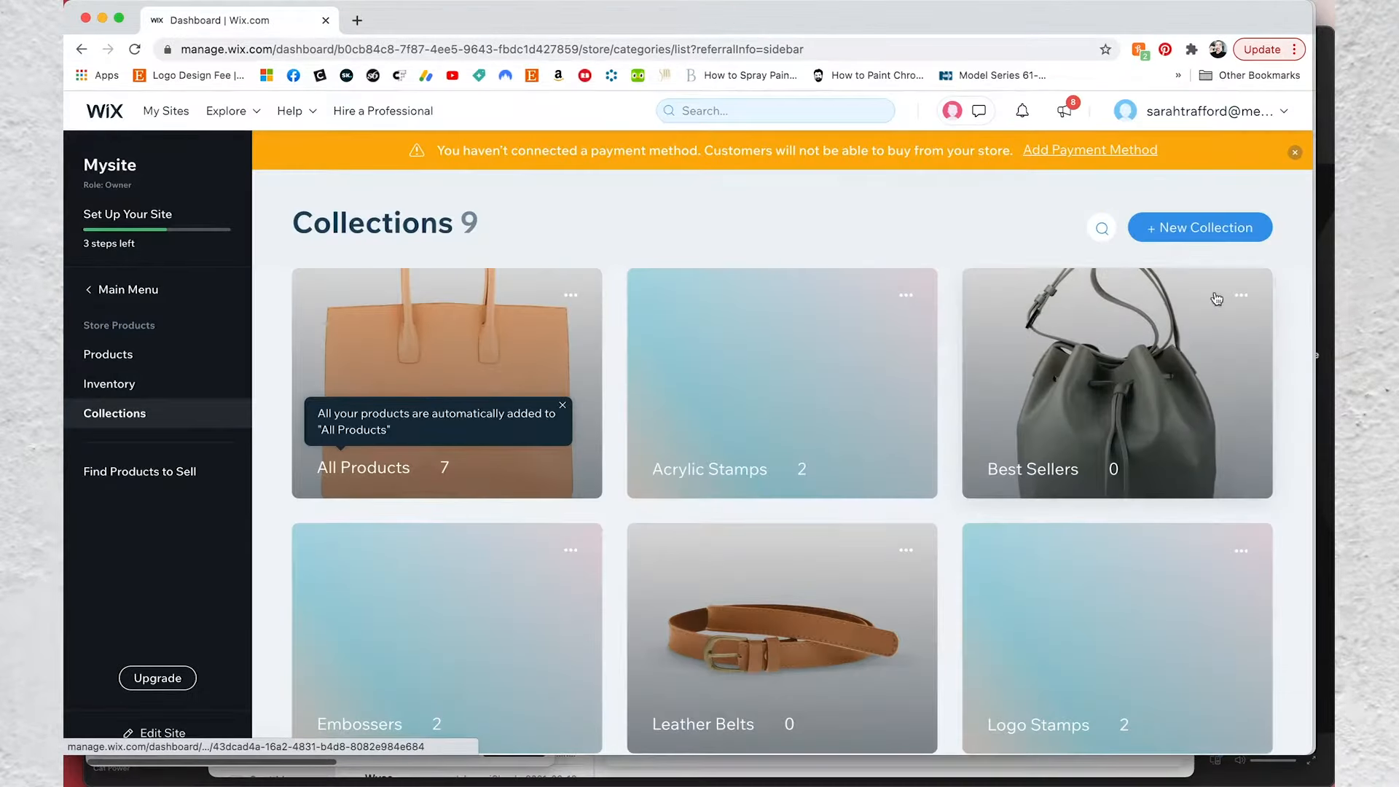
Delete the empty Best Sellers and Leather Belts sample collections
click(1241, 296)
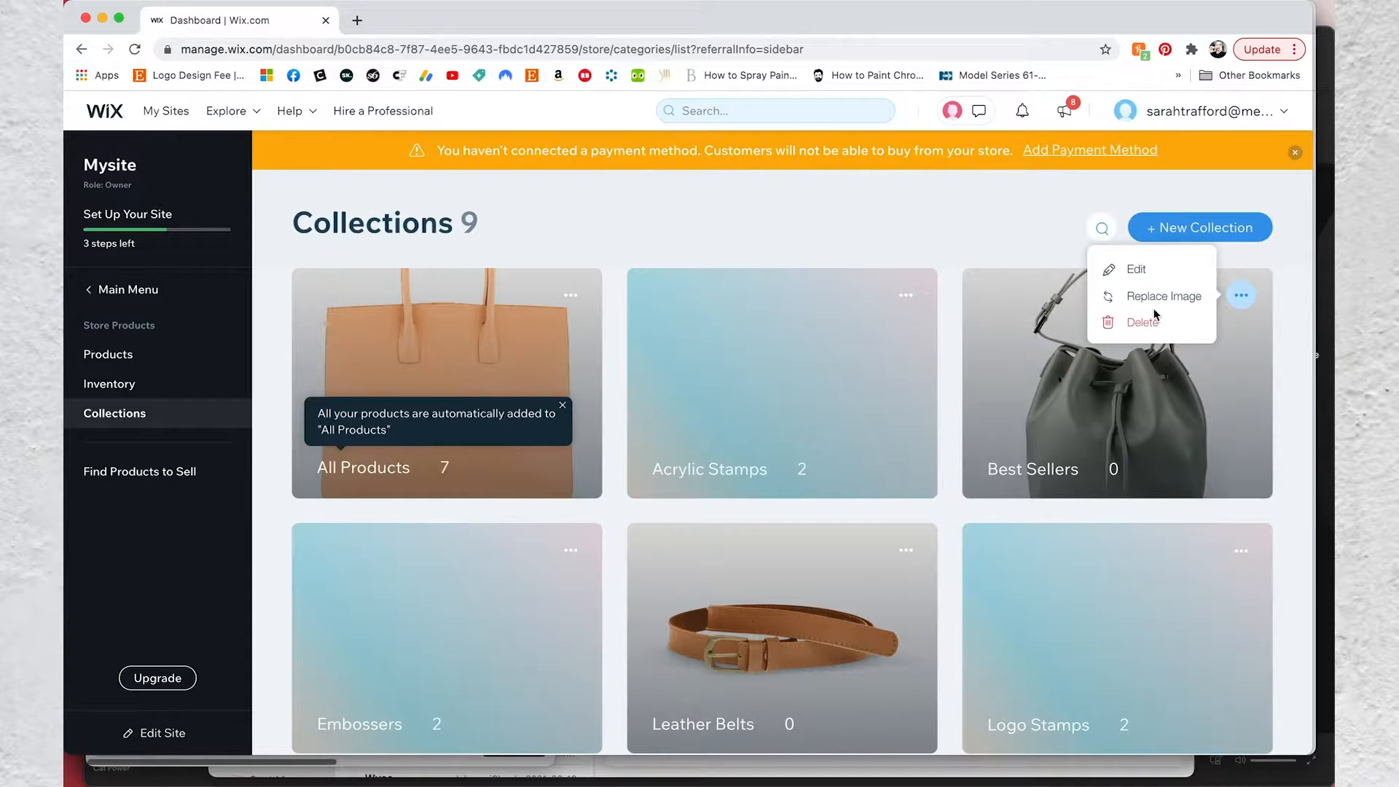
click(1108, 322)
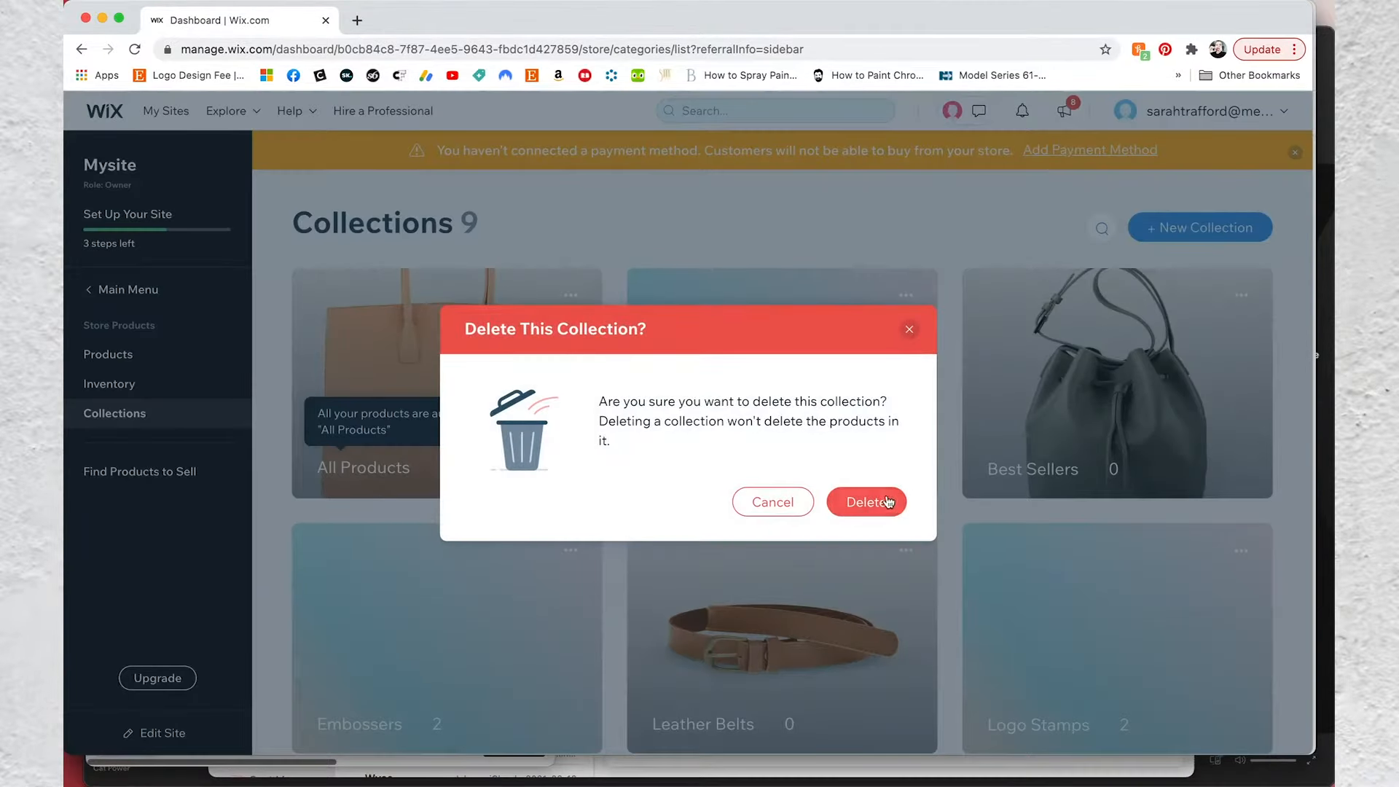
click(889, 500)
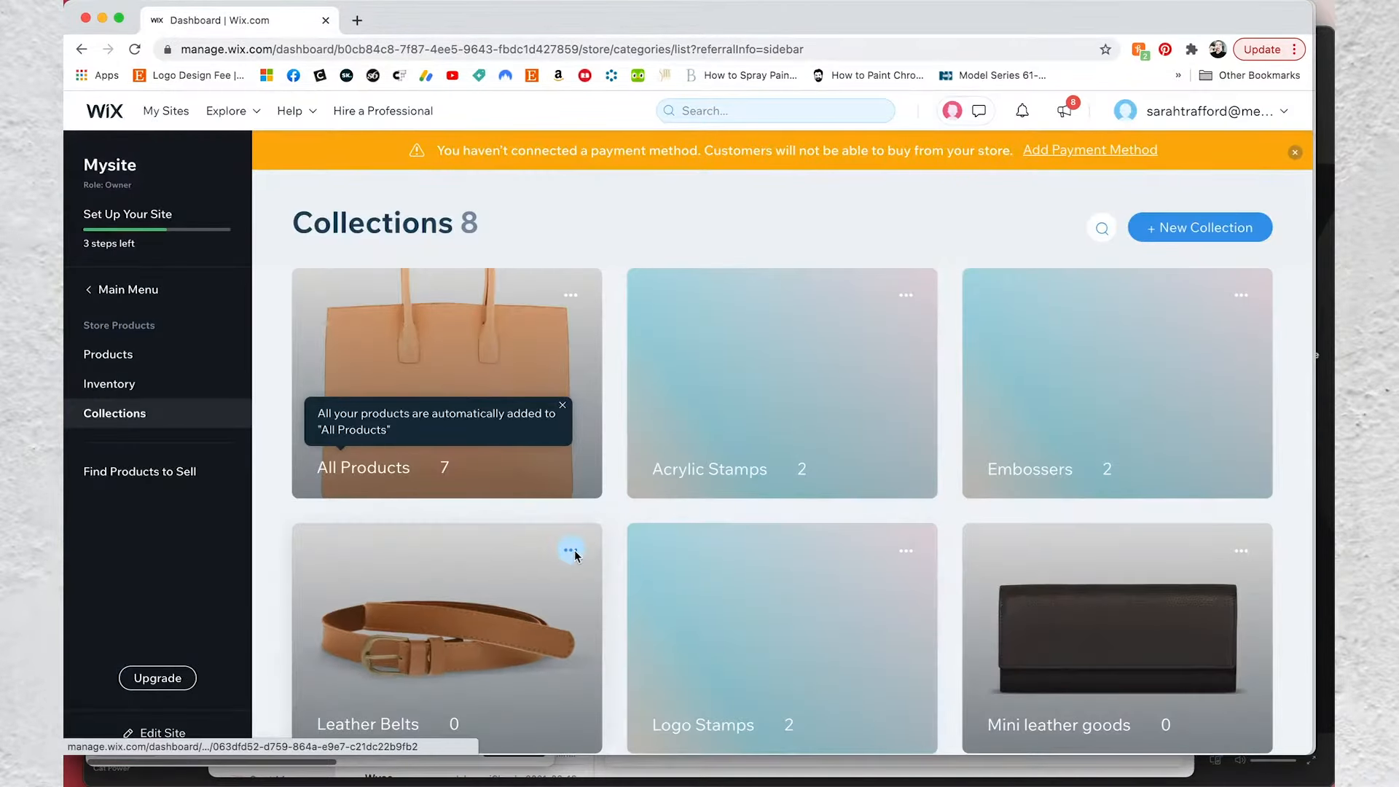
click(571, 550)
click(514, 582)
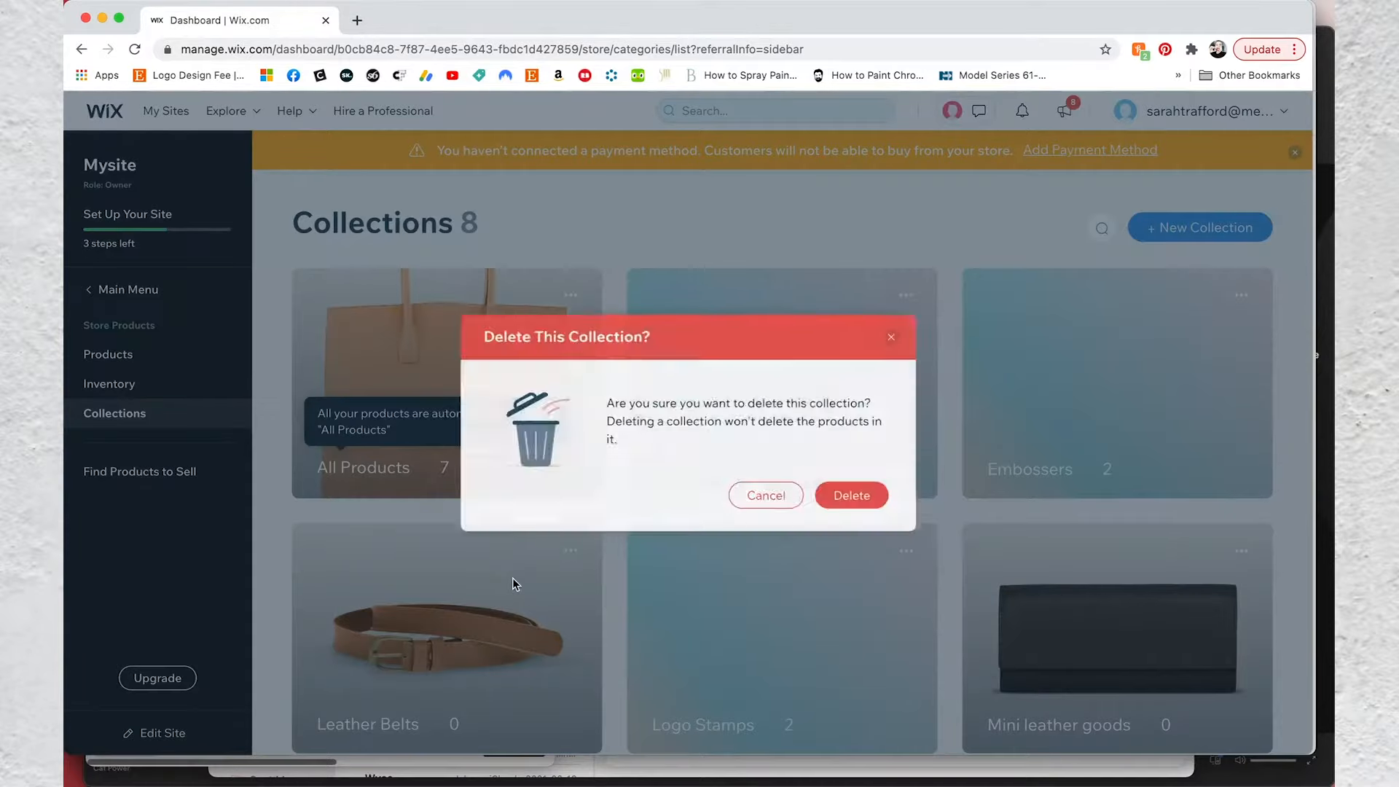
click(844, 502)
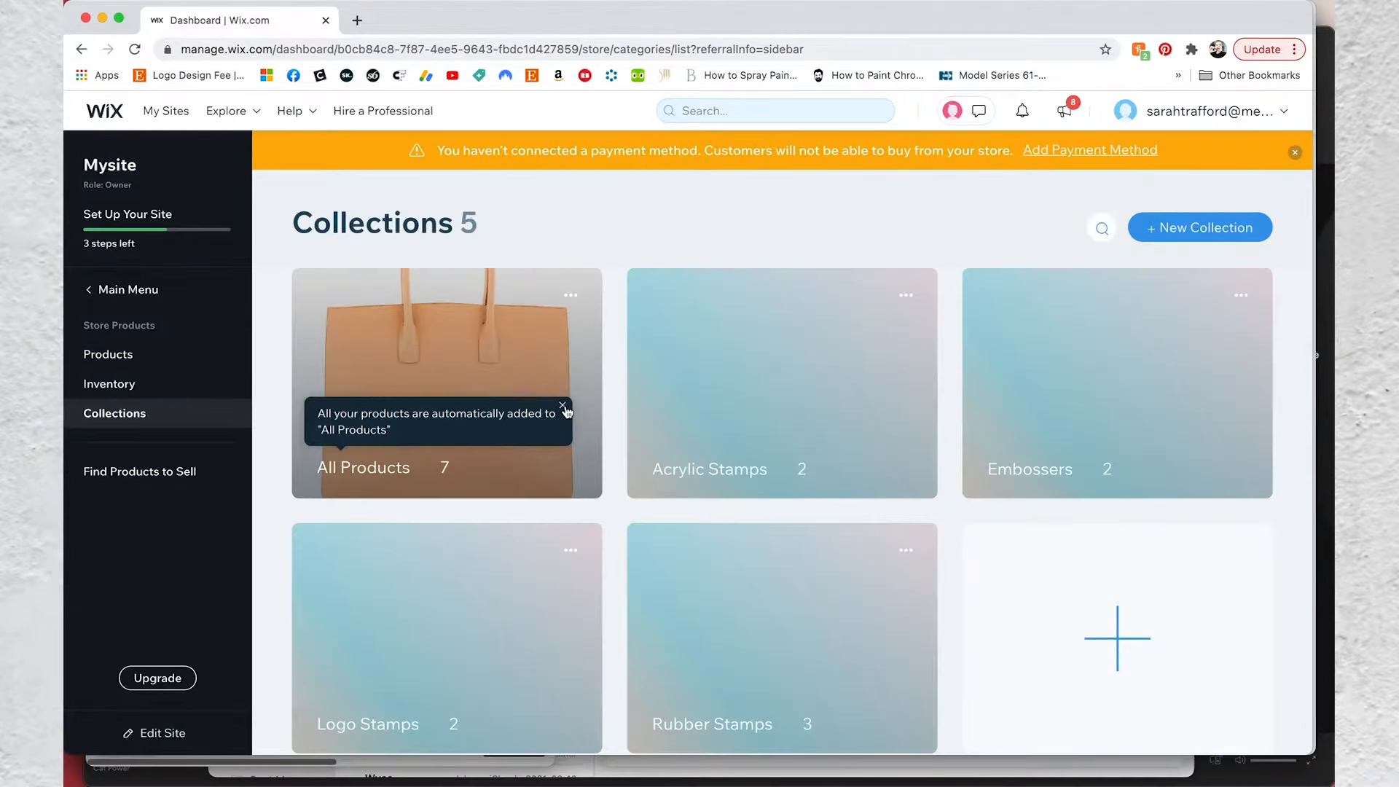
Replace the All Products collection's cover image with ENGRAVING_edited.jpg from the site files
click(563, 406)
click(570, 296)
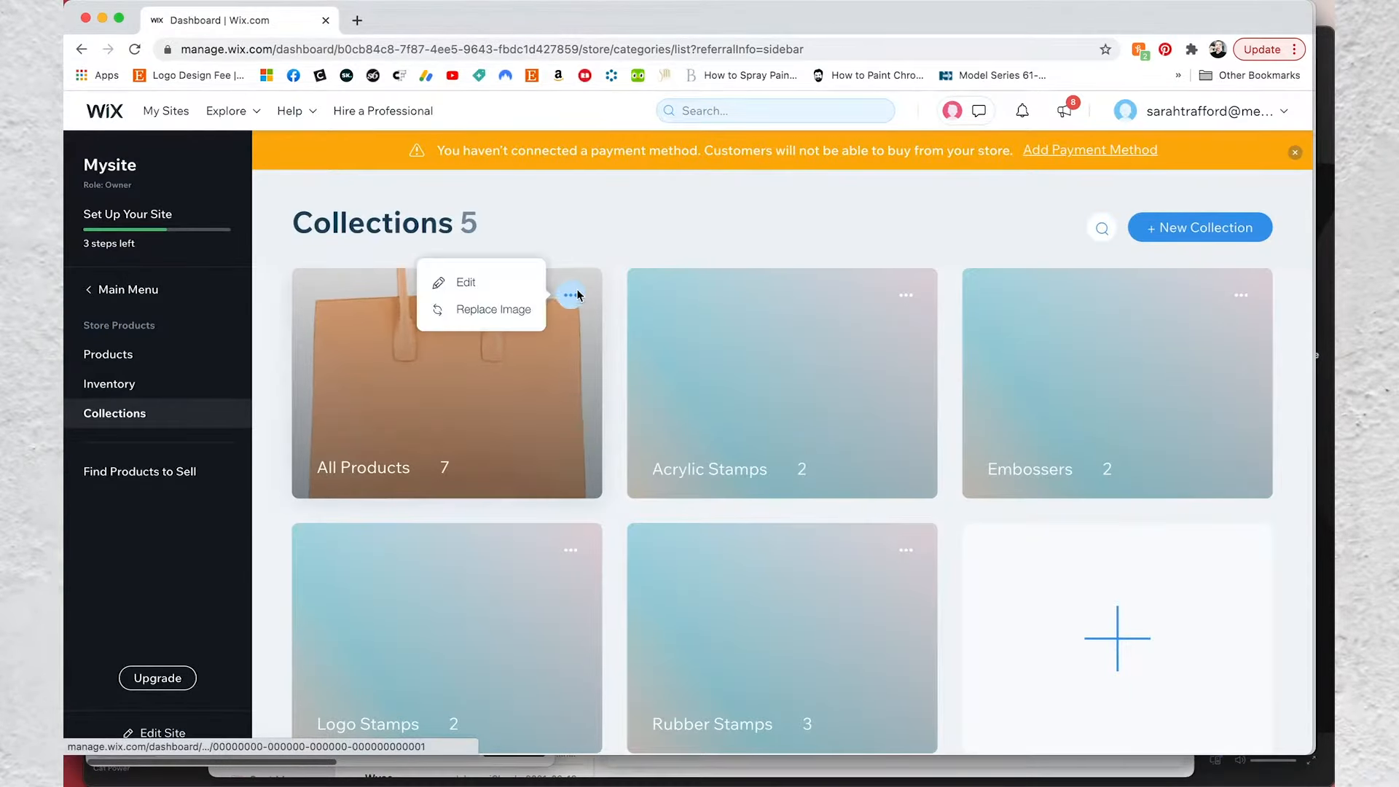
click(471, 308)
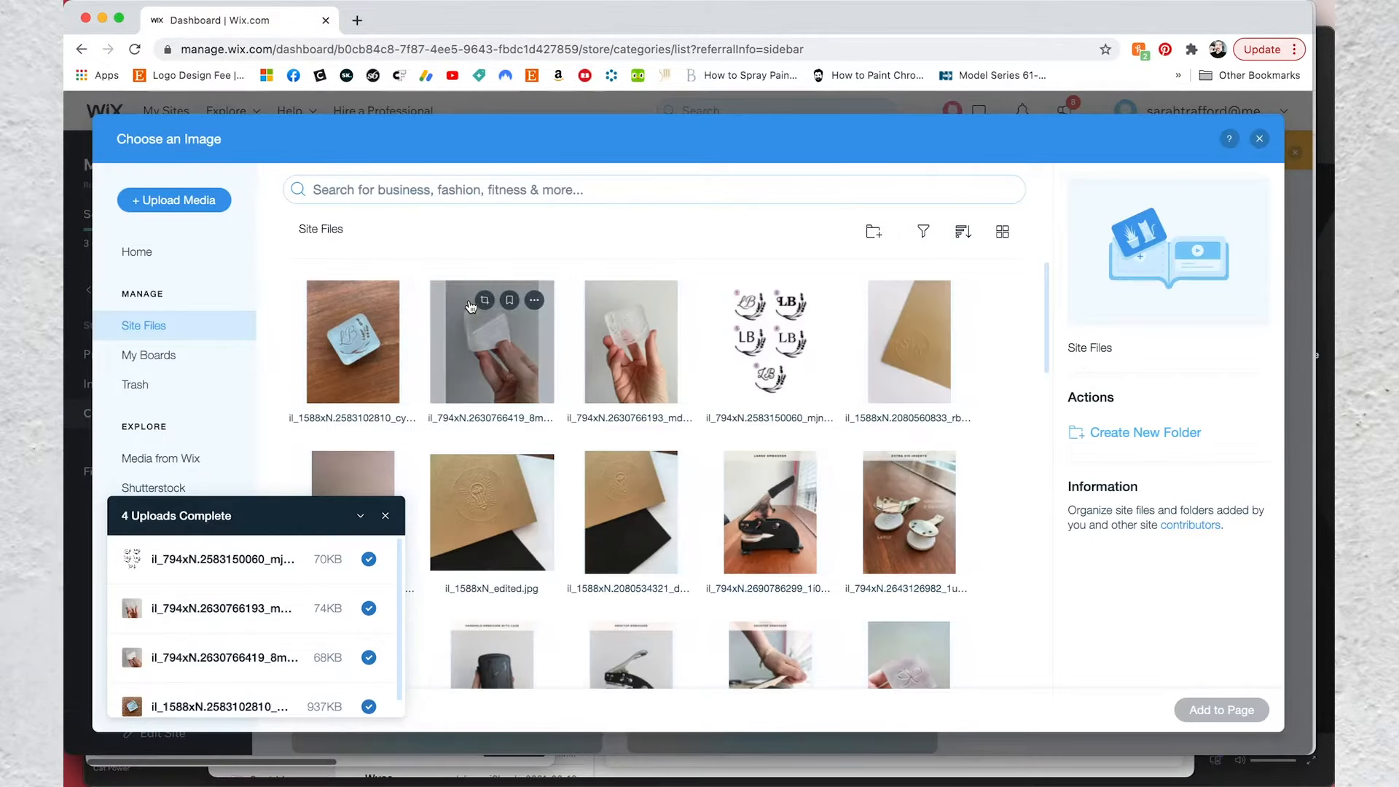
scroll(471, 307, down, 15)
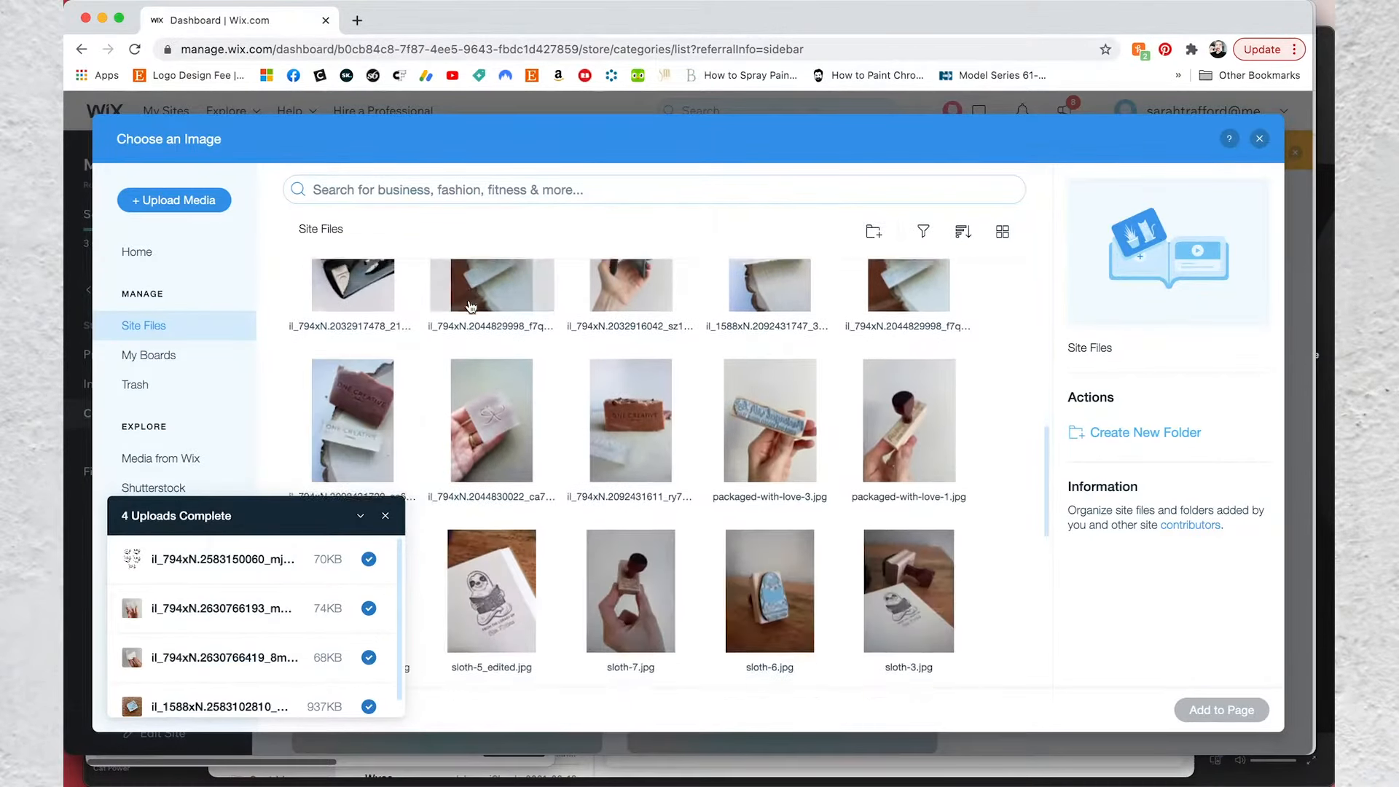
scroll(471, 306, down, 5)
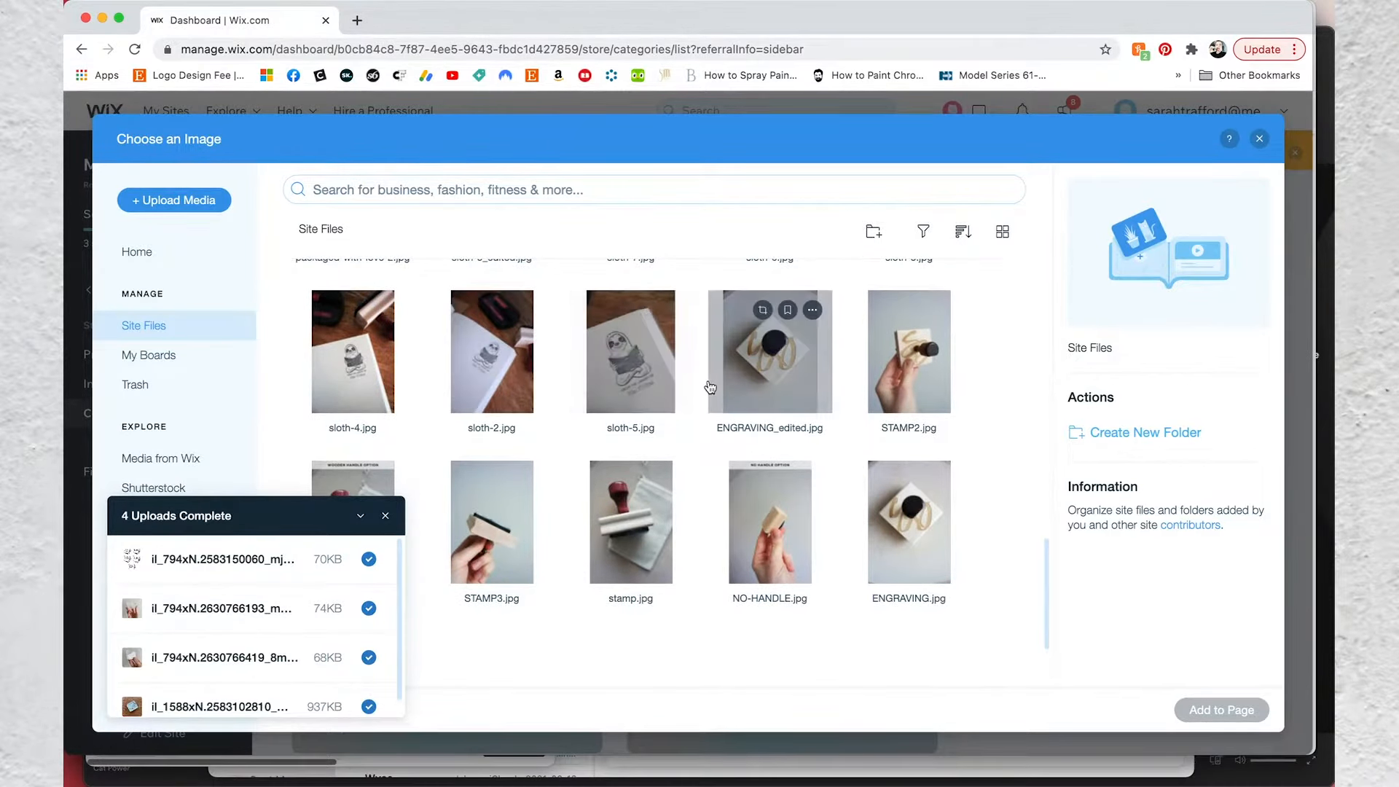
click(784, 382)
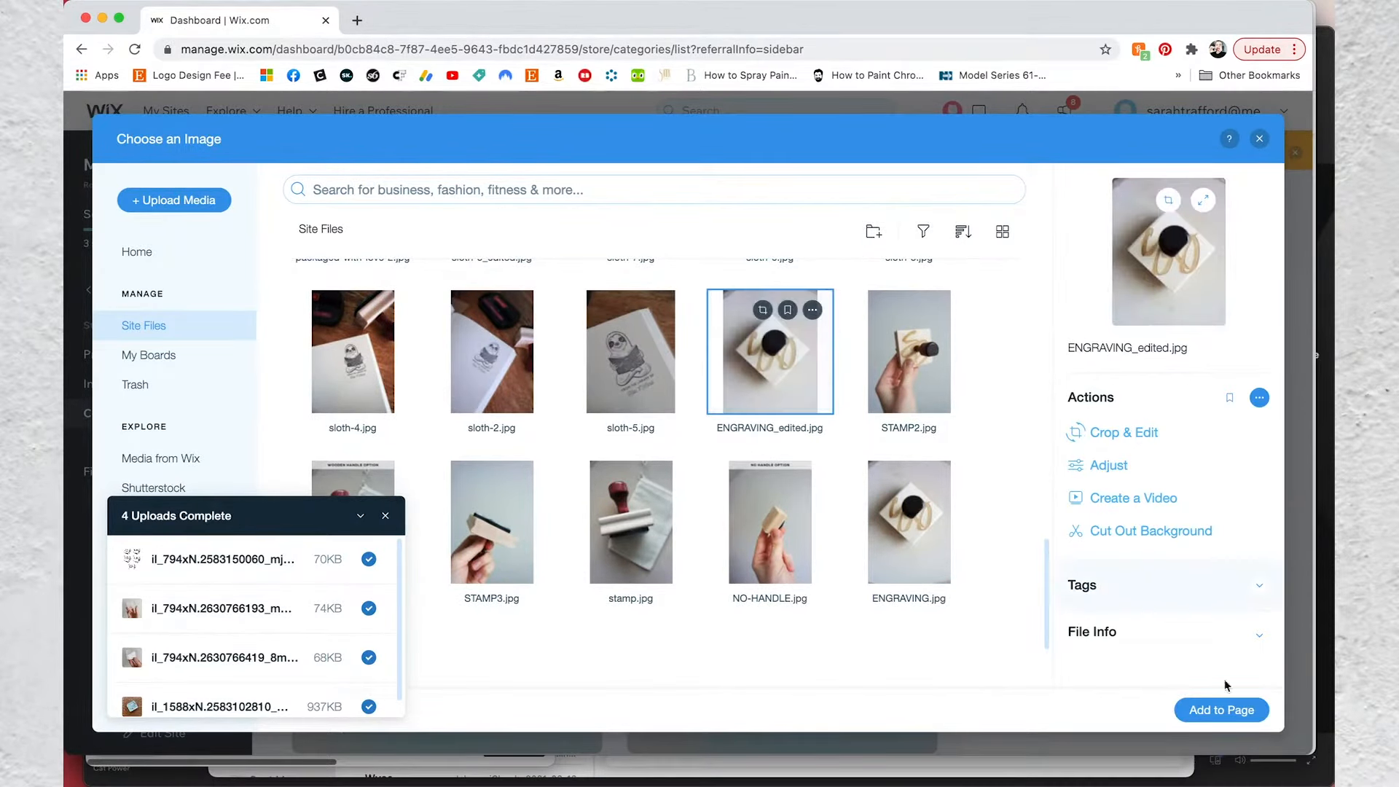
click(1247, 705)
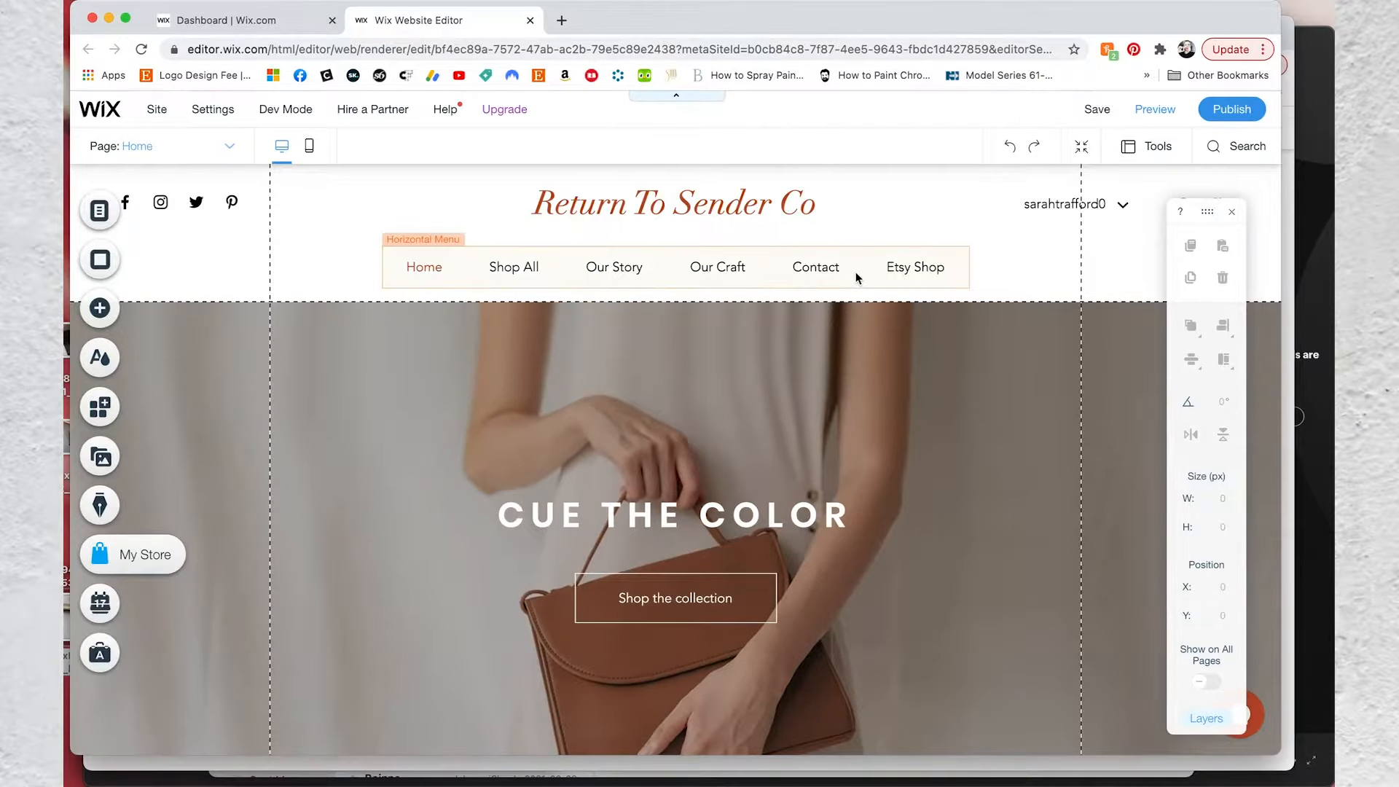
Set the uploaded isbl_3360x840.41954719_8b5lqk7p.jpg as the background image of the home page's CUE THE COLOR strip in the website editor
click(379, 415)
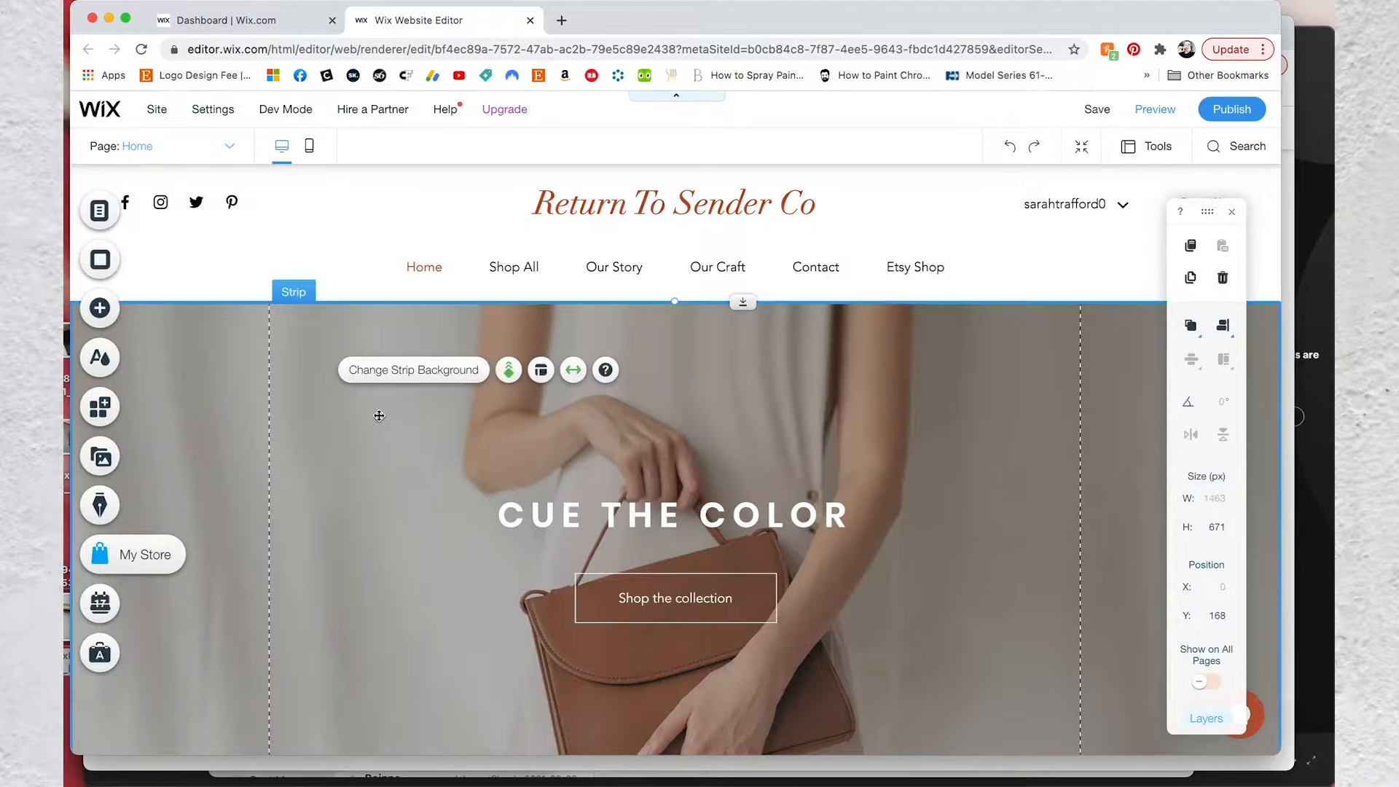
click(397, 370)
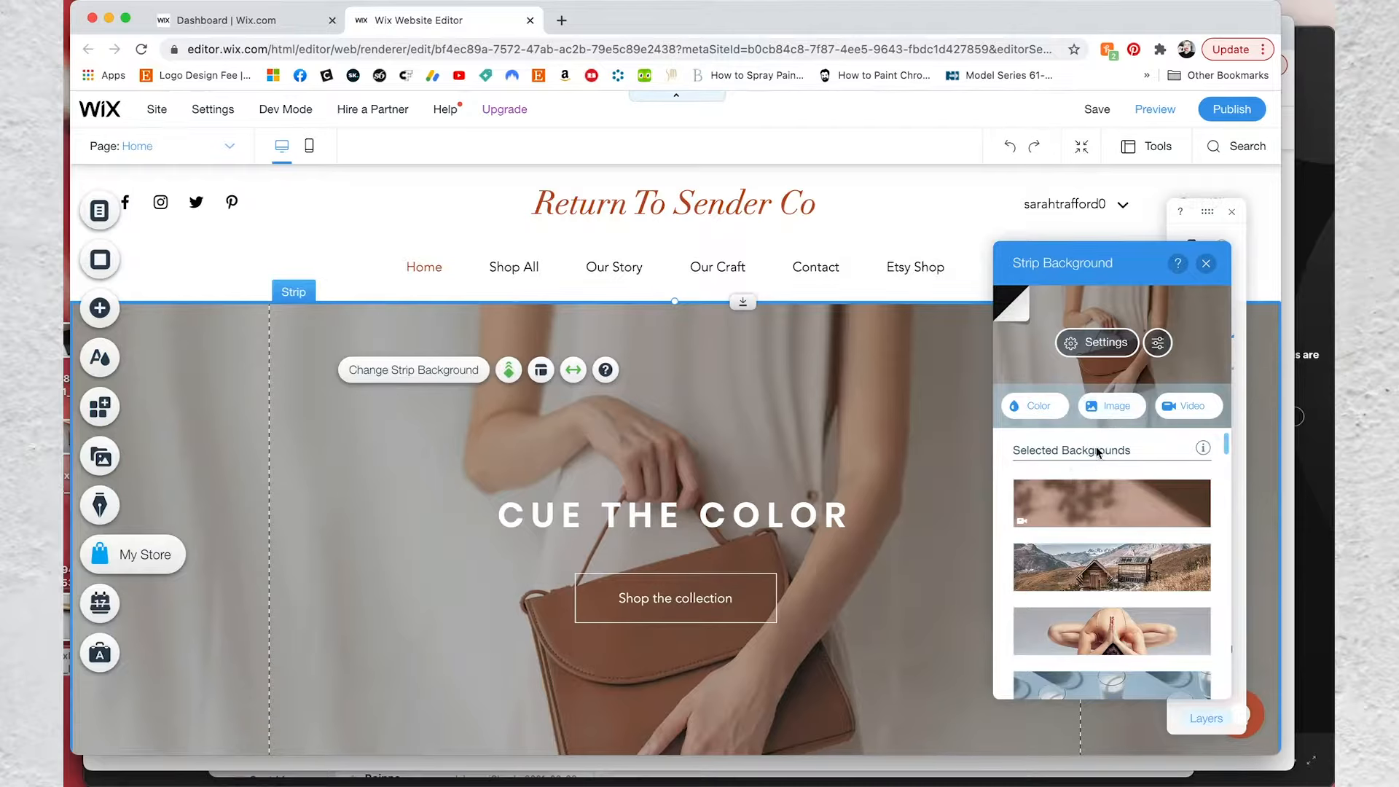
scroll(1098, 454, down, 3)
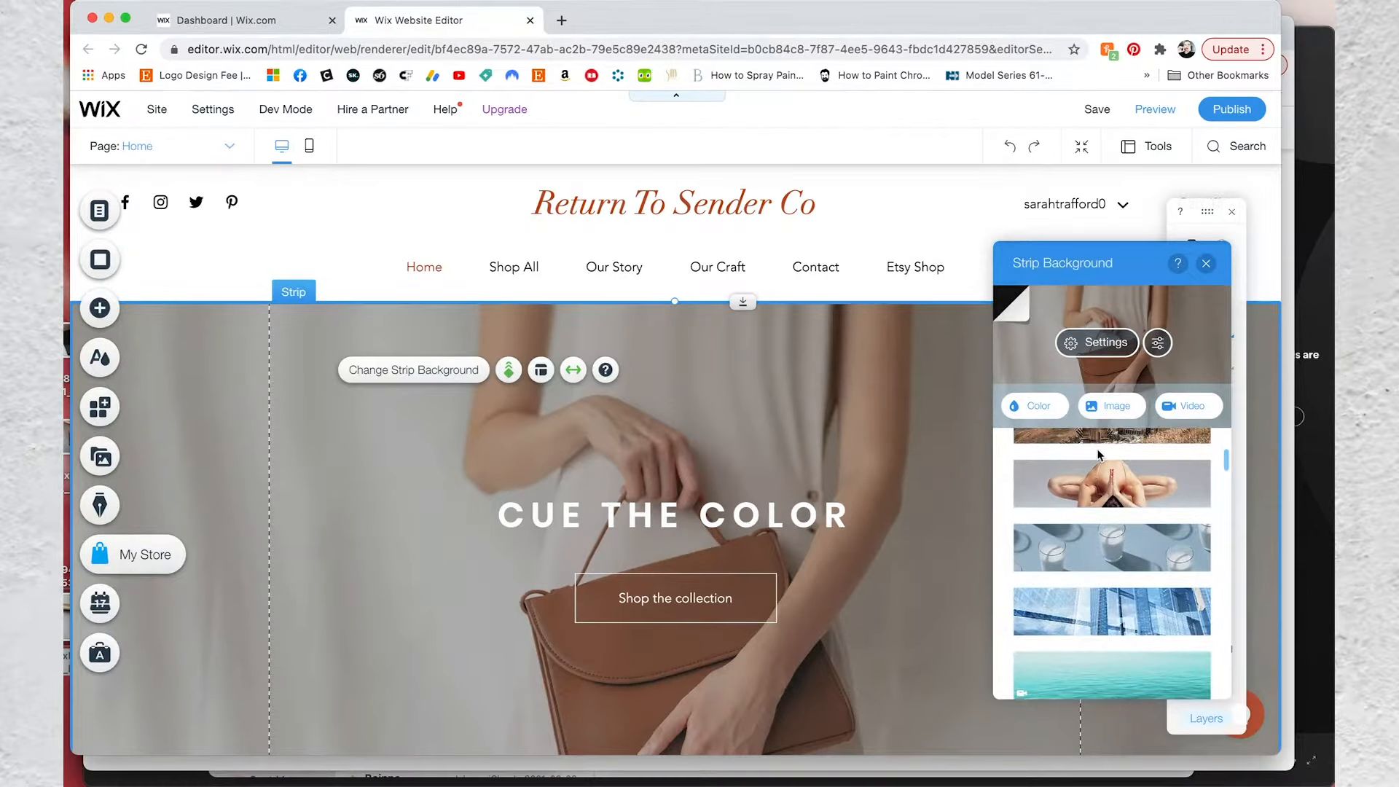
scroll(1098, 453, down, 5)
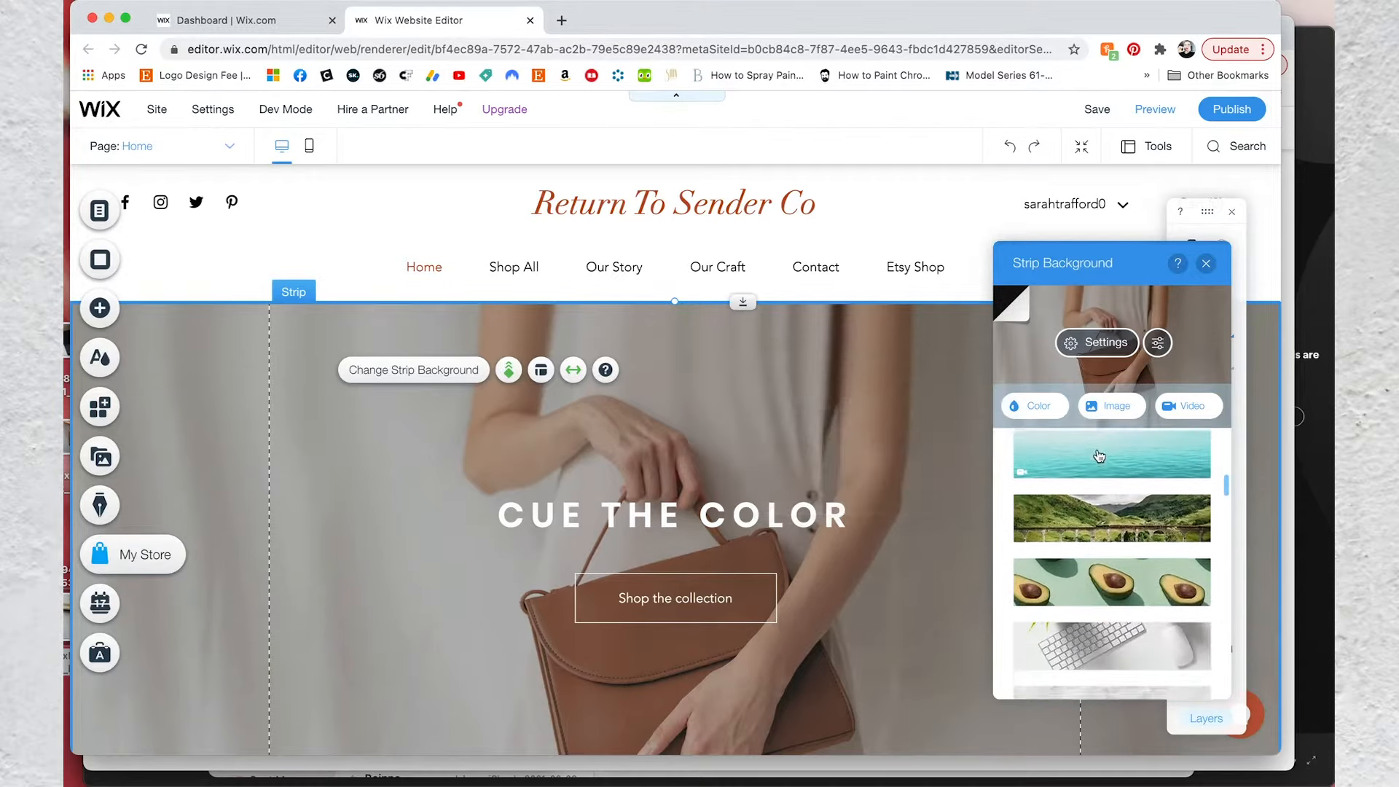
scroll(1099, 456, down, 5)
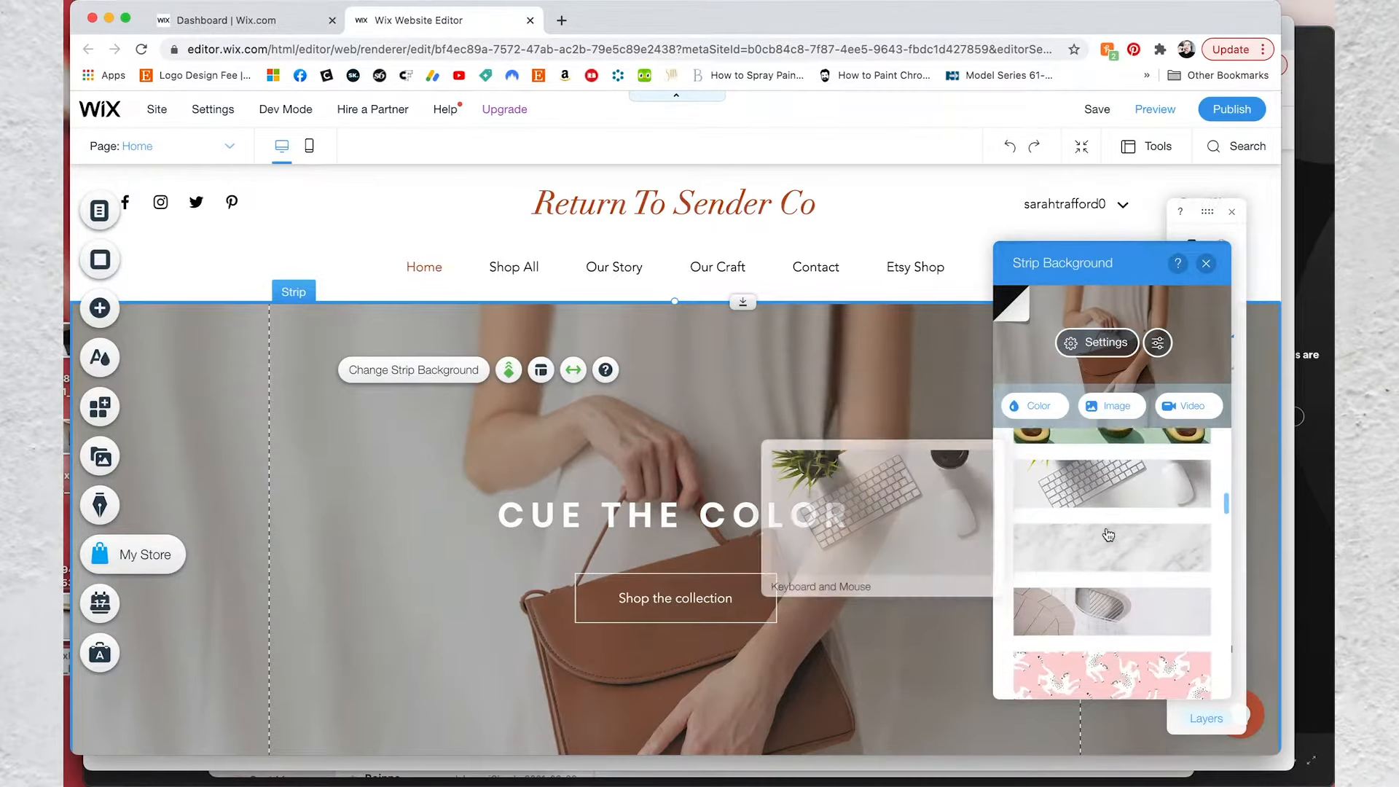
scroll(1108, 536, down, 2)
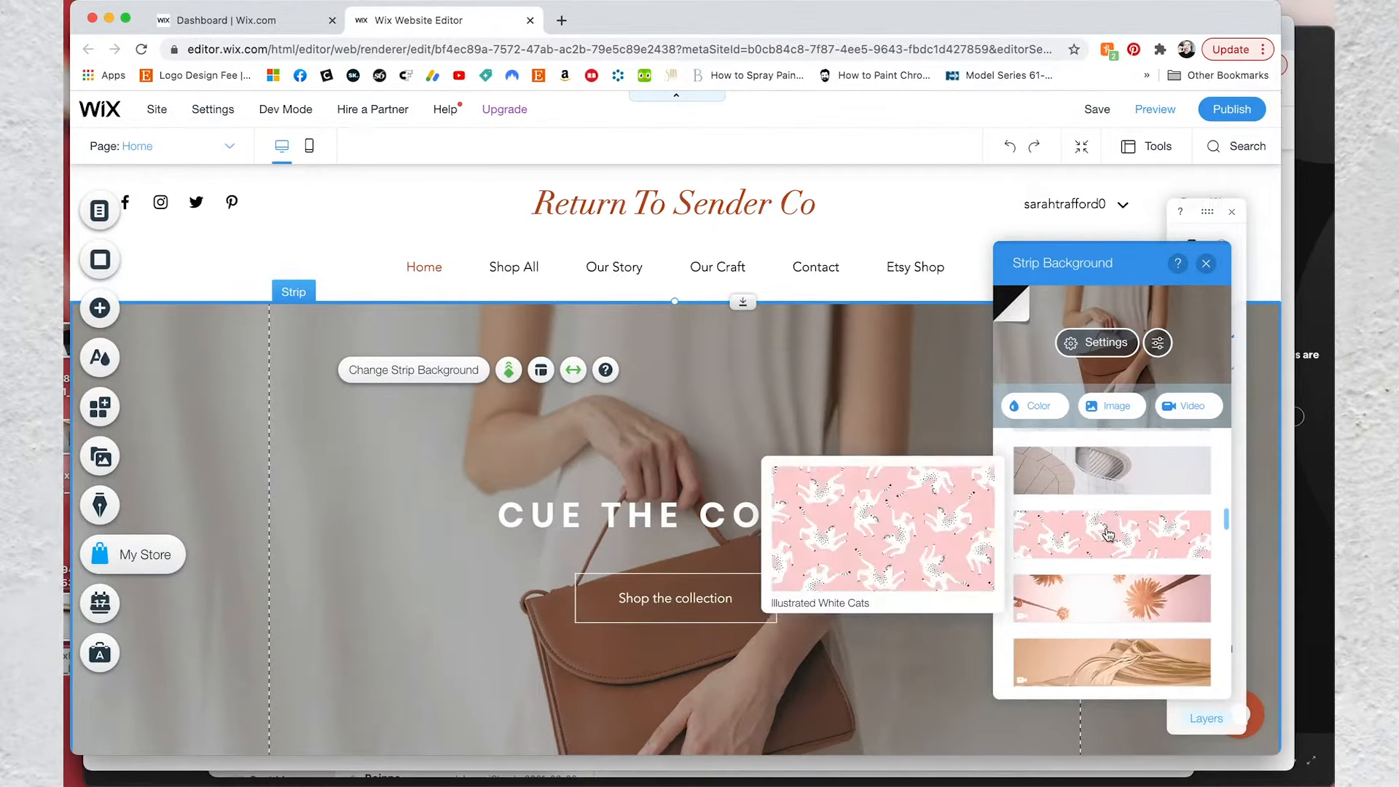
click(1112, 406)
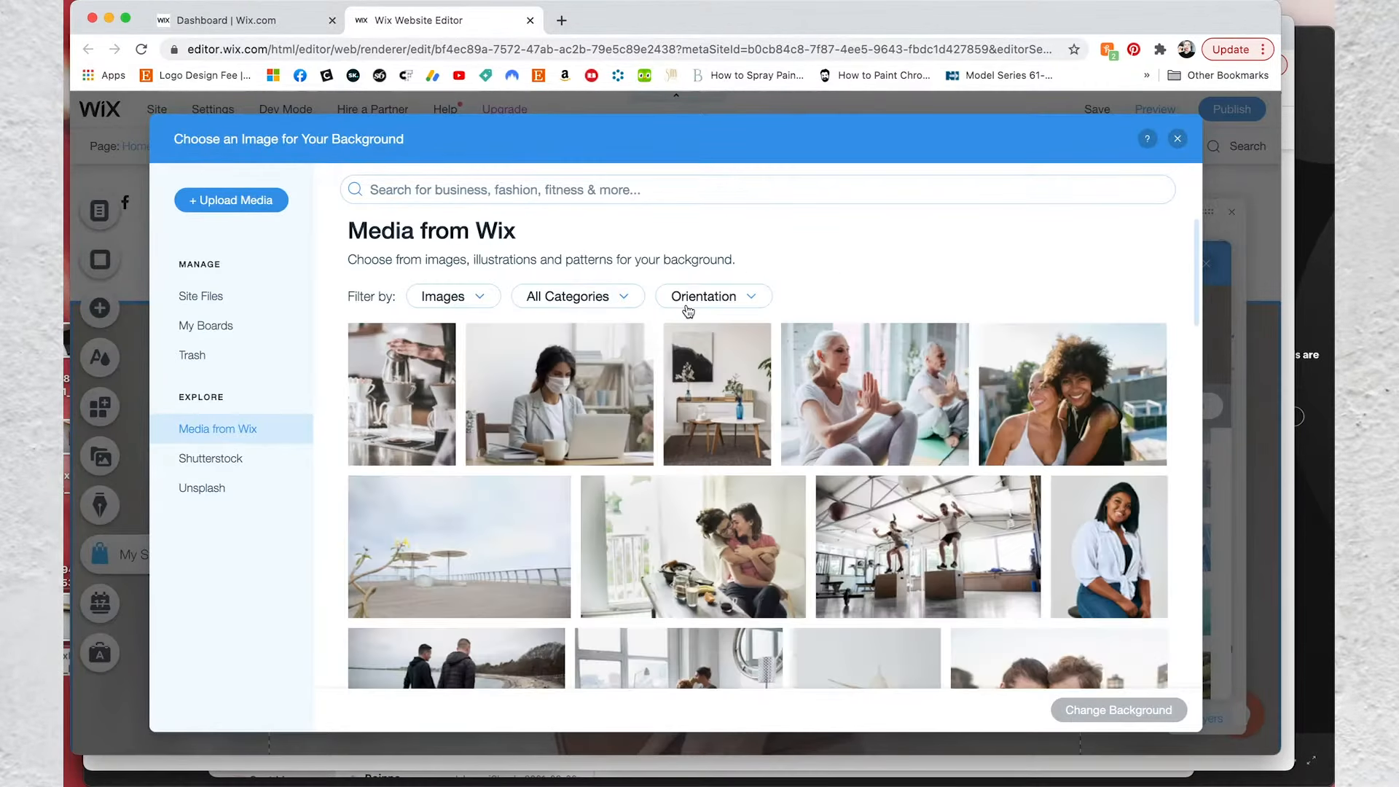
click(262, 298)
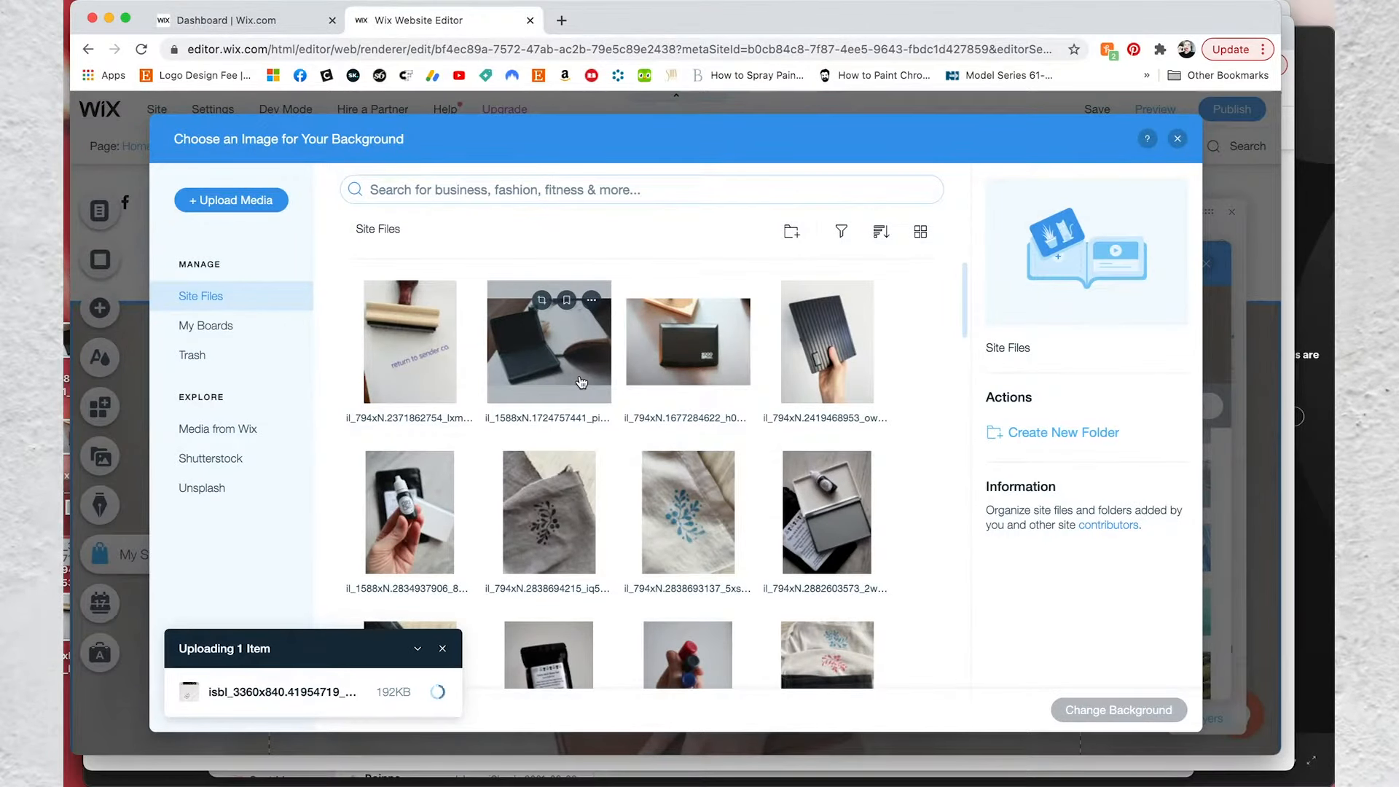
click(415, 362)
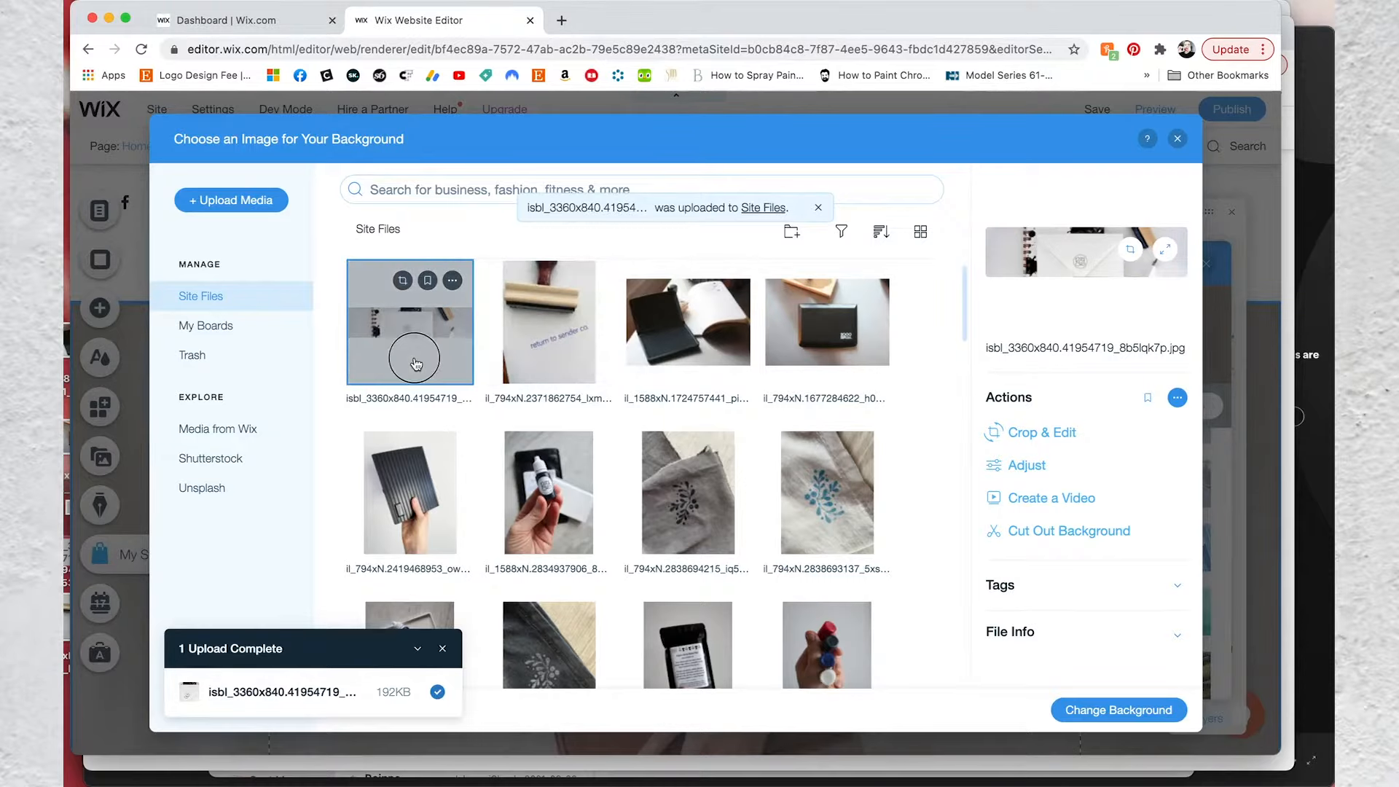
click(1128, 705)
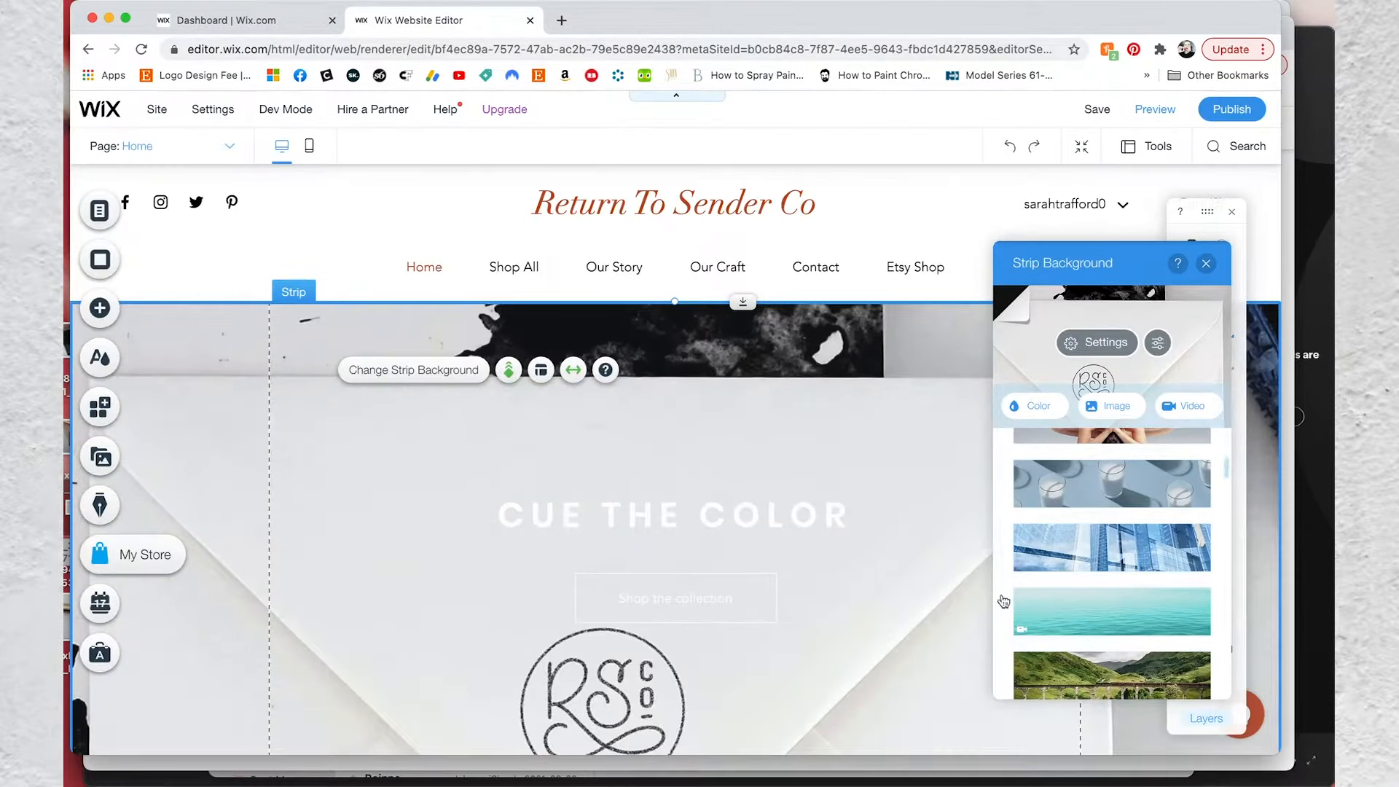
Try the Page stretch option on the CUE THE COLOR strip and return it to Screen with 0 px margins
scroll(890, 538, down, 4)
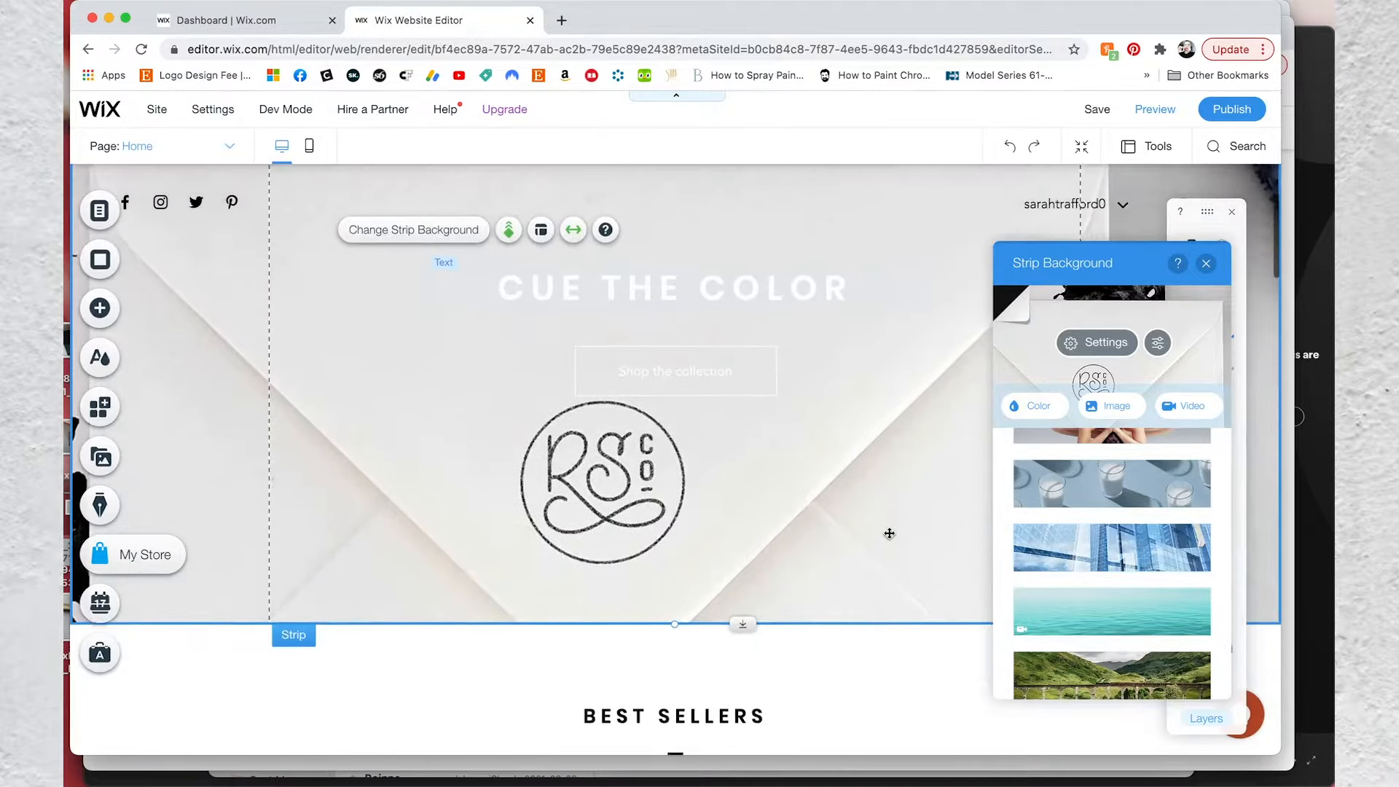
scroll(890, 538, up, 2)
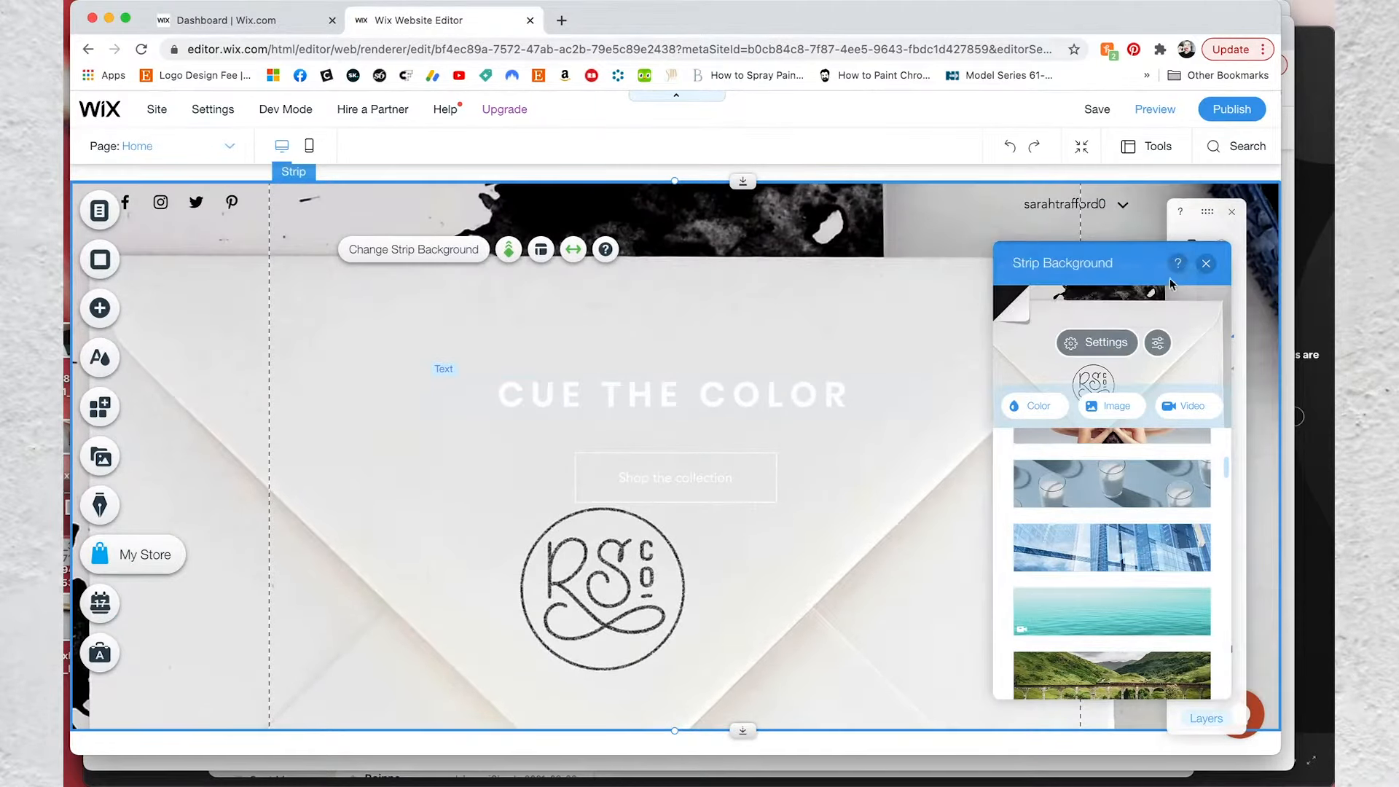
scroll(866, 371, up, 2)
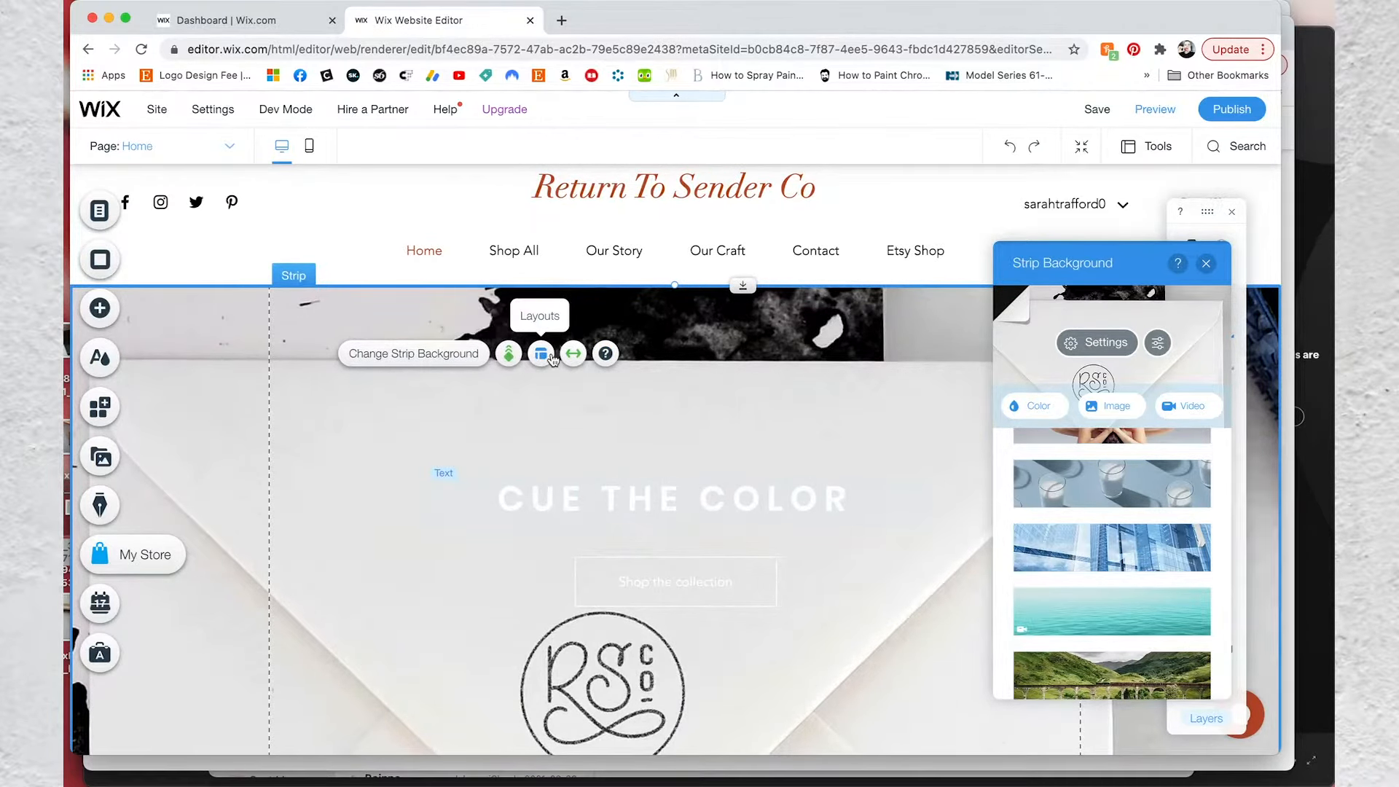
click(574, 355)
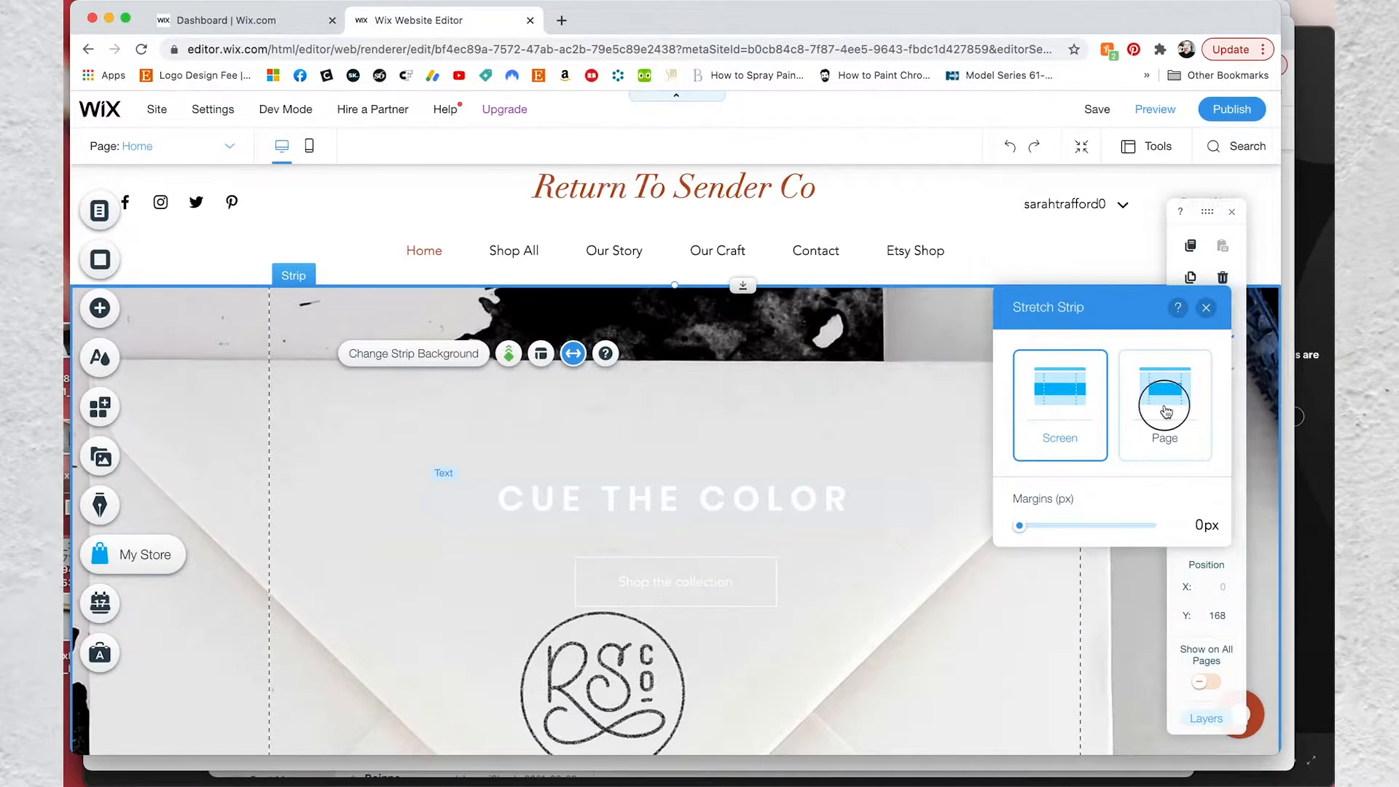
click(1166, 408)
click(1098, 413)
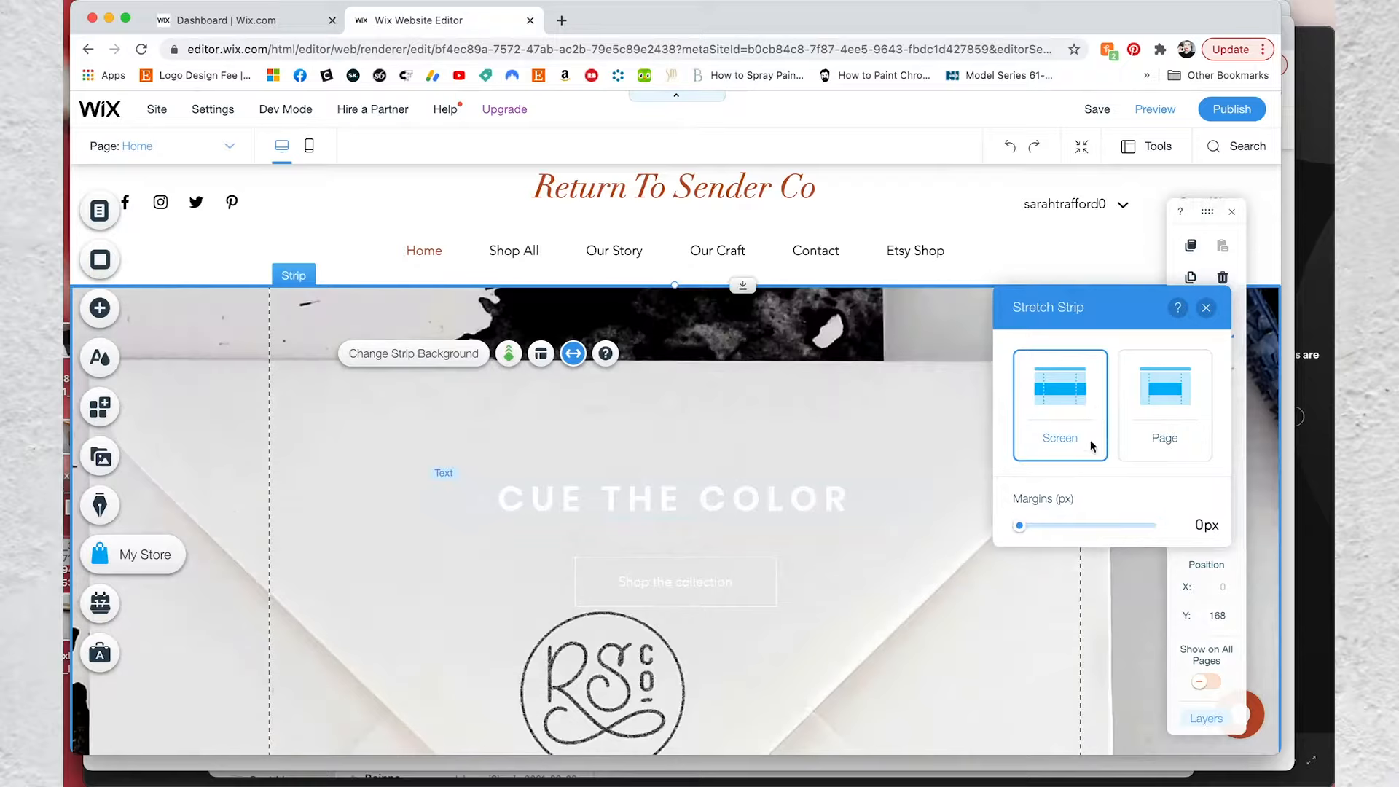
mouse_move(1016, 528)
mouse_down()
mouse_move(1074, 530)
mouse_move(1011, 543)
mouse_up()
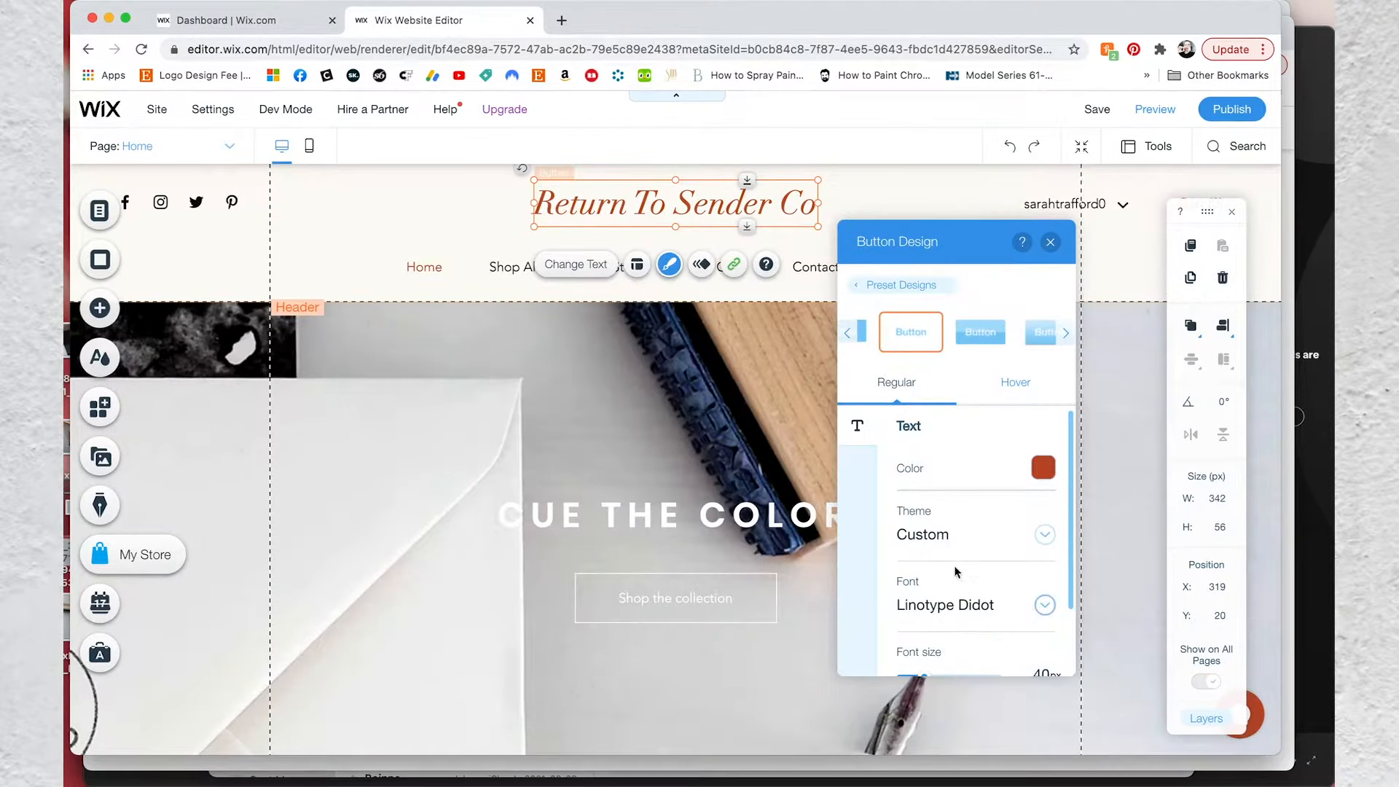
Change the text color of the Return To Sender Co header title to black
click(1047, 470)
click(844, 442)
click(980, 299)
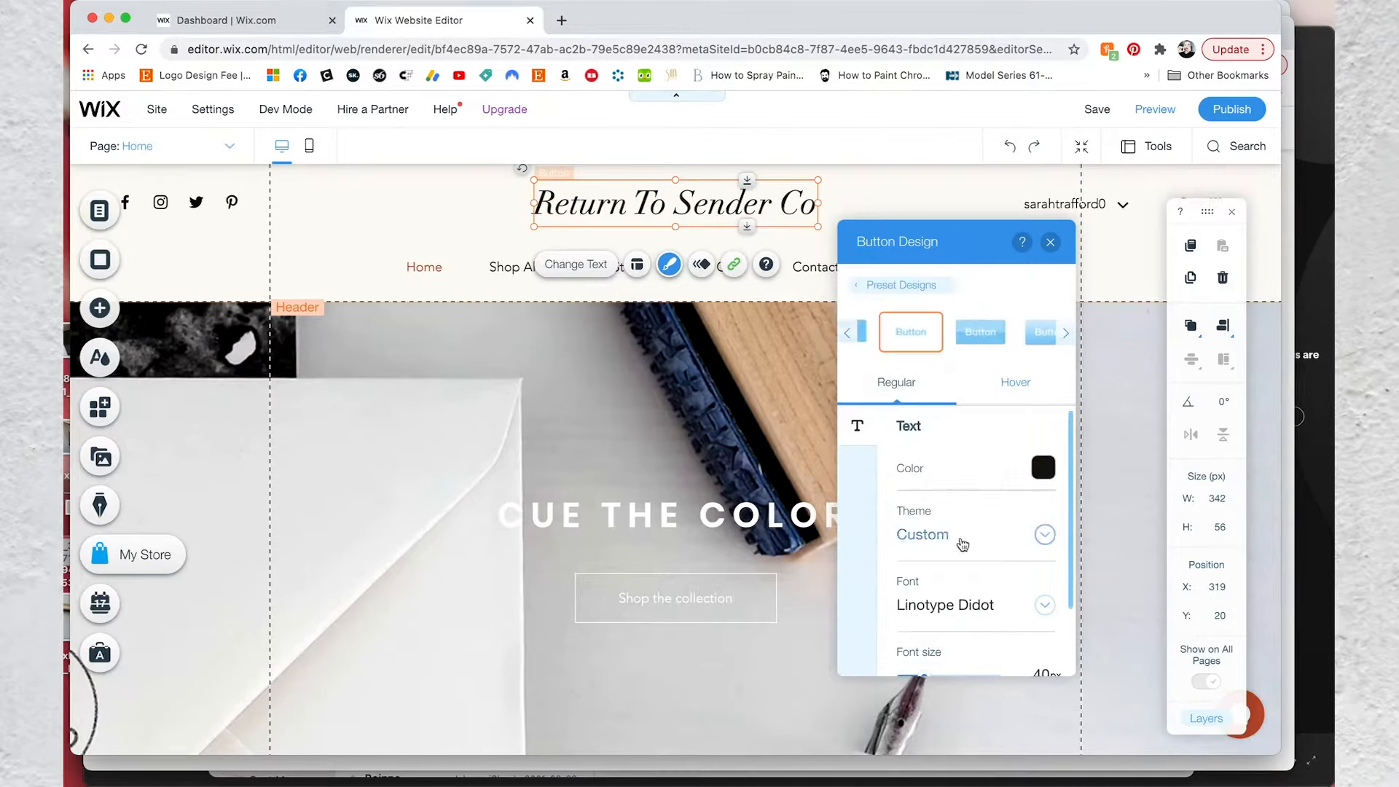
Set the header title's font to Lulo Clean and reduce its font size to 34 px
scroll(962, 545, down, 2)
click(1034, 556)
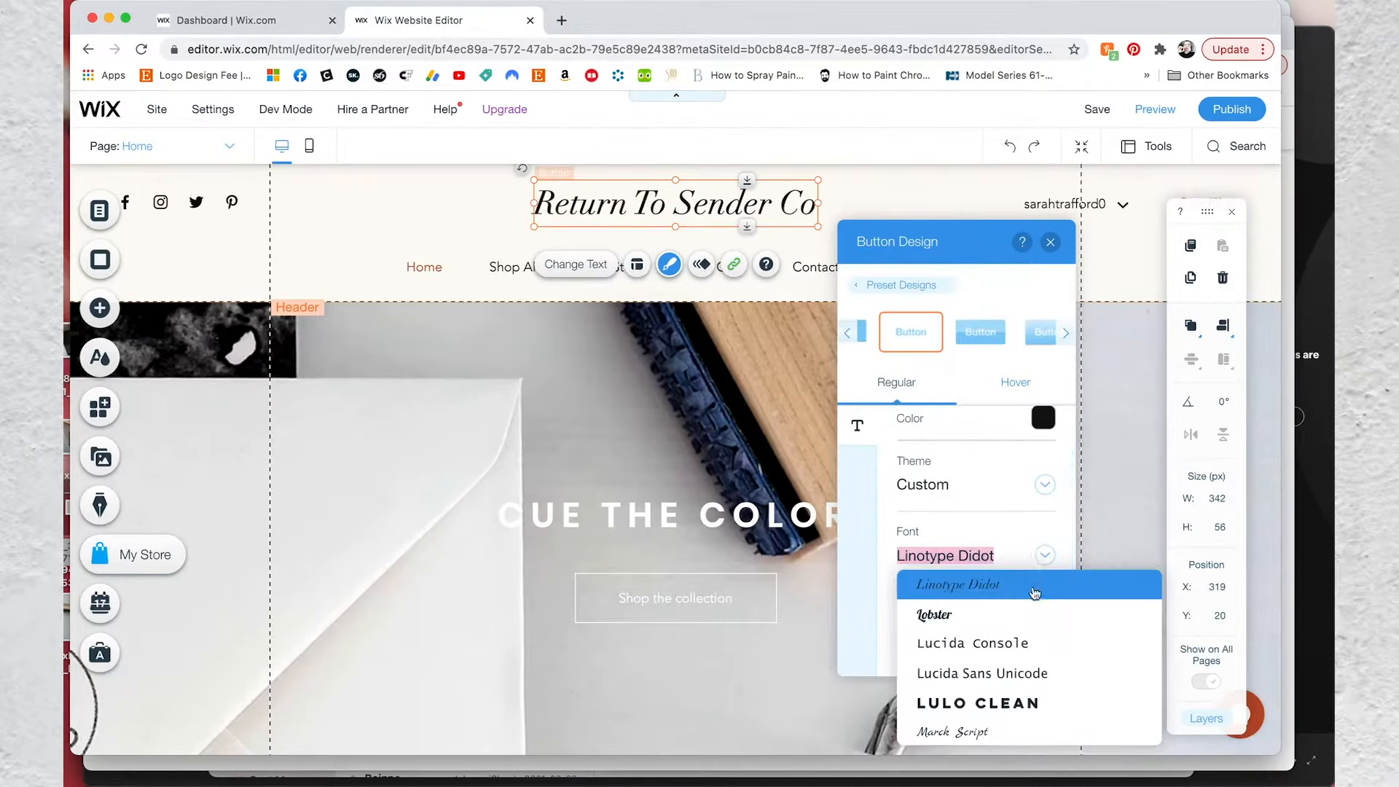
scroll(1010, 667, down, 1)
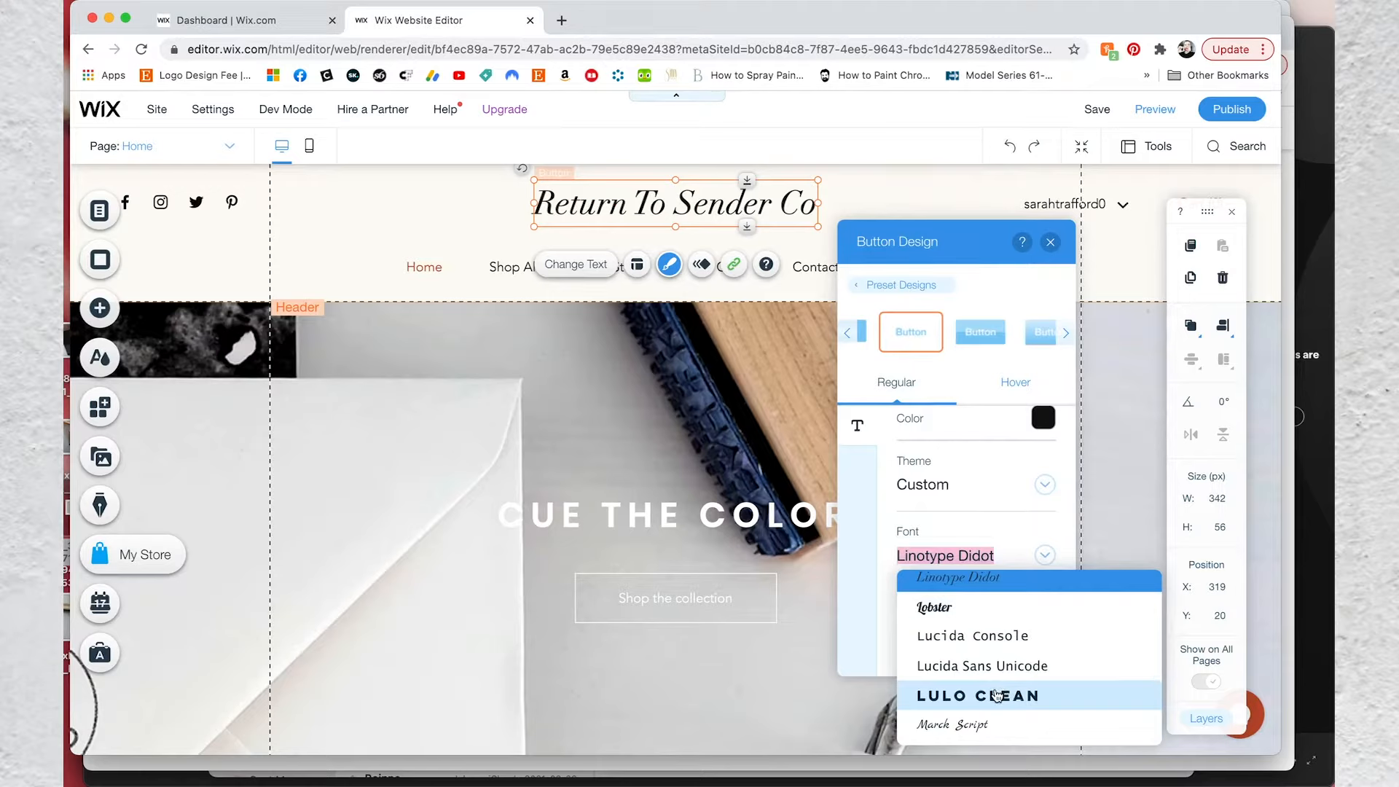
click(997, 694)
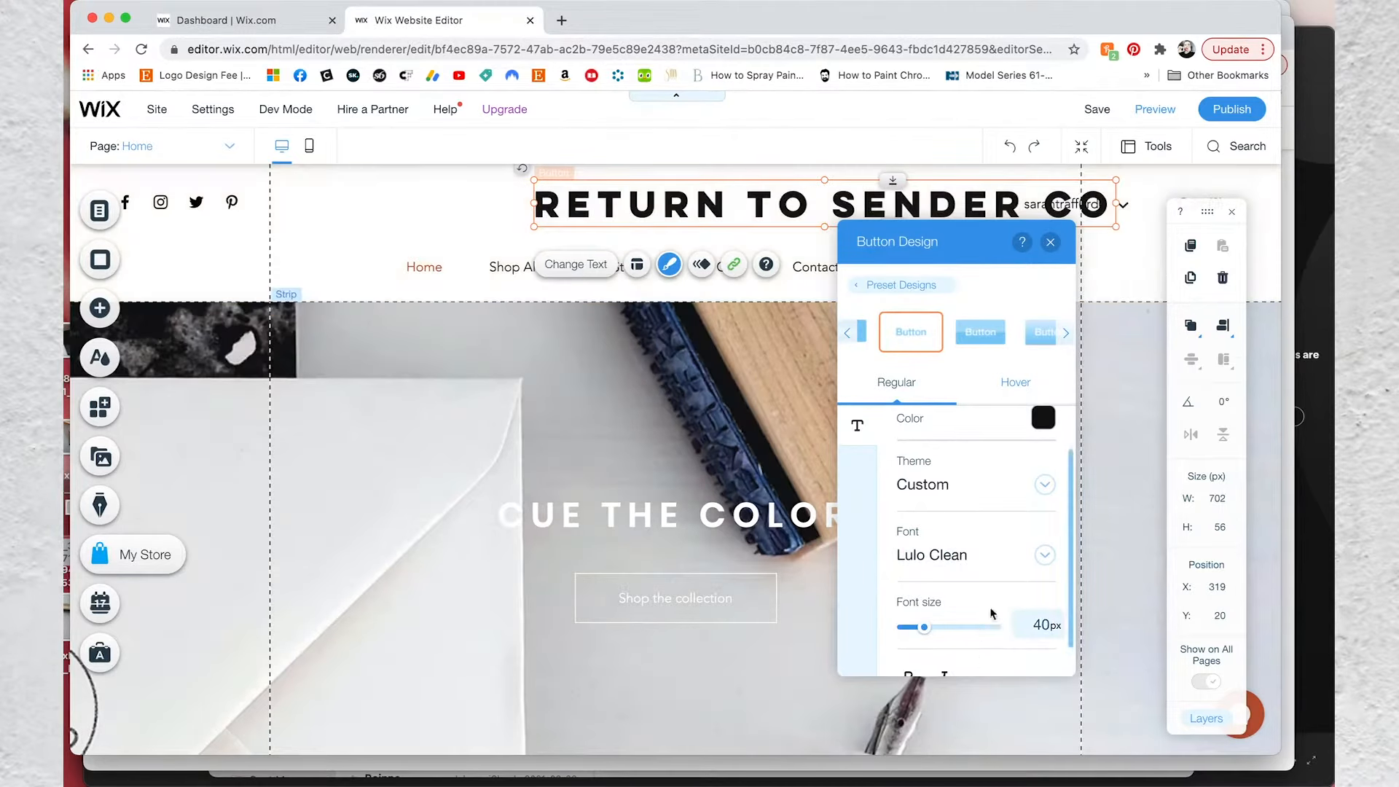
drag(928, 631, 915, 629)
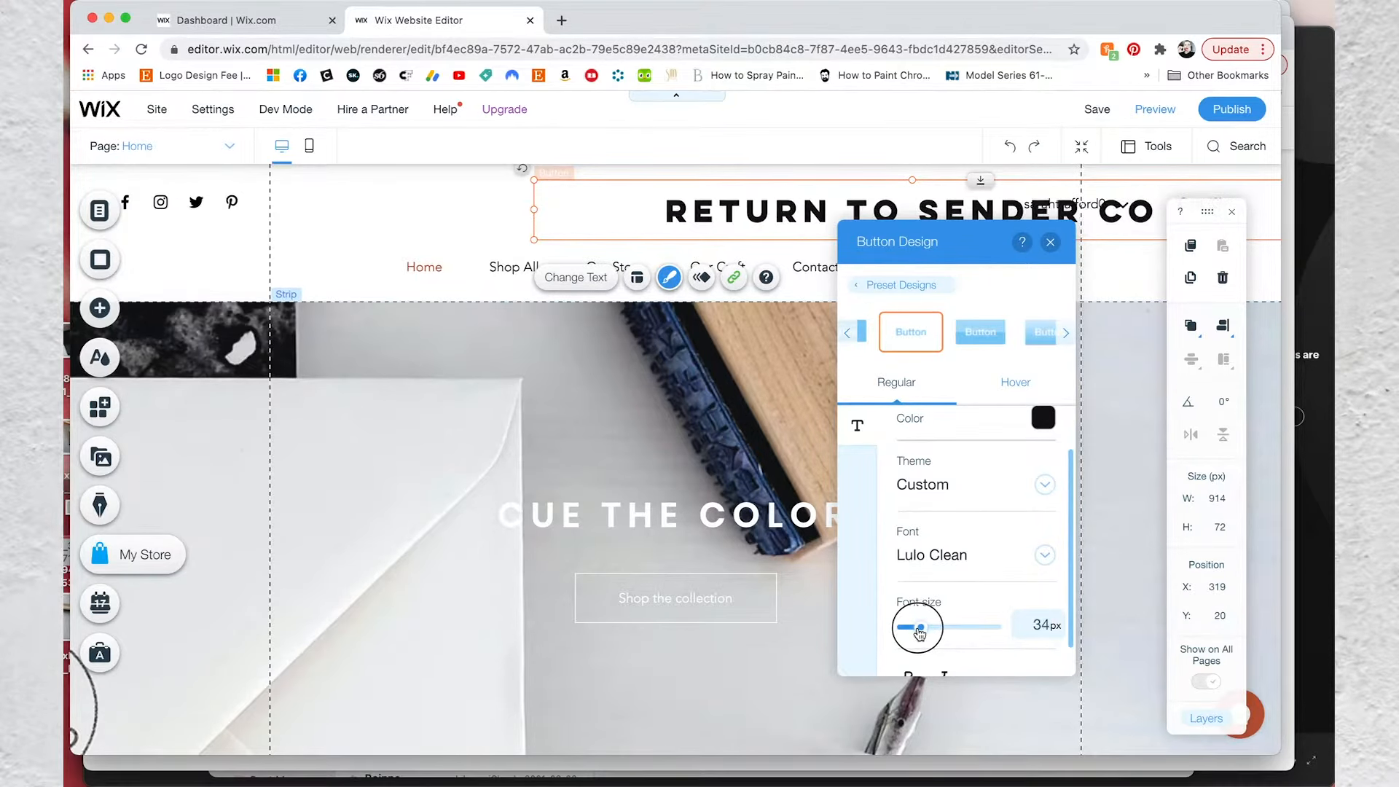
Restyle the header's horizontal menu with the beige-highlight preset from Discover More Menus and check it in preview mode
click(438, 268)
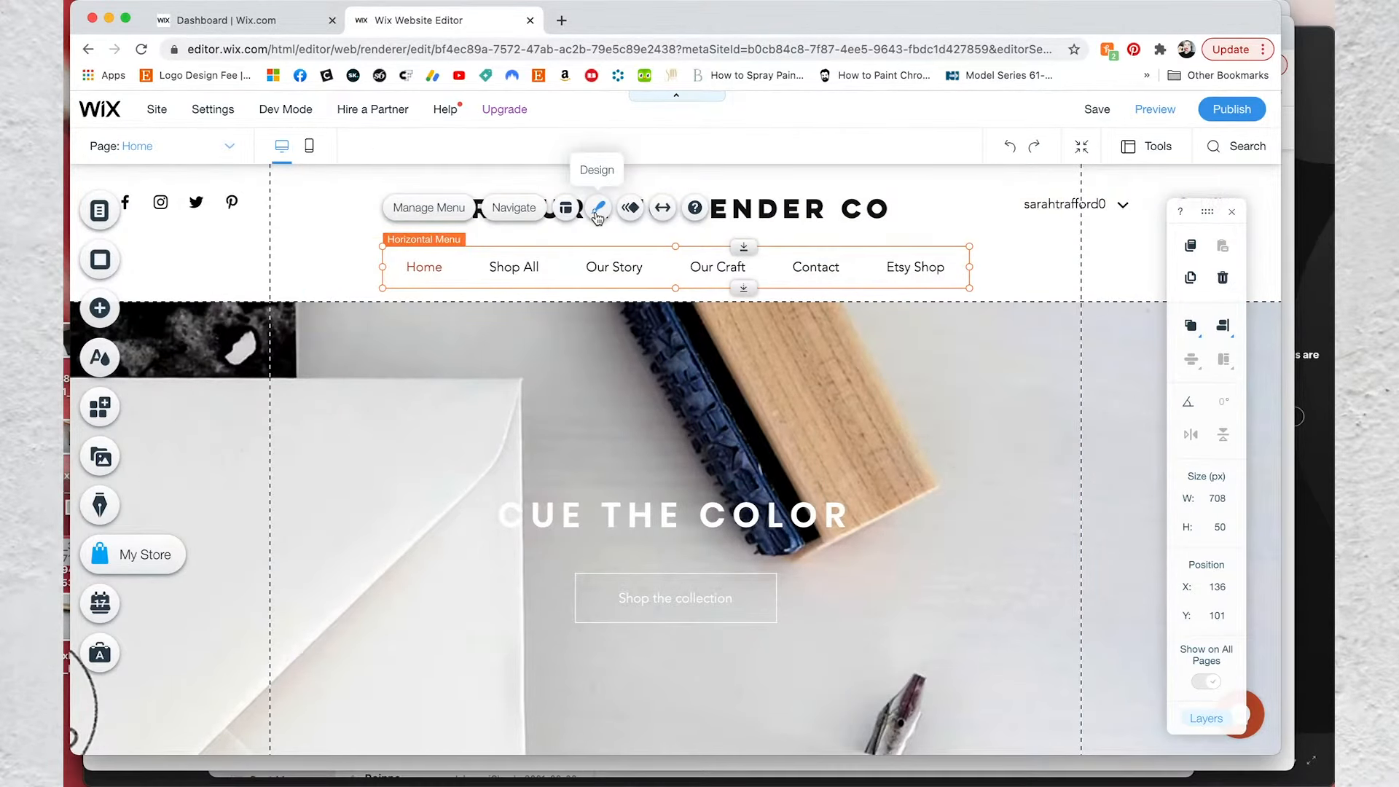
click(598, 208)
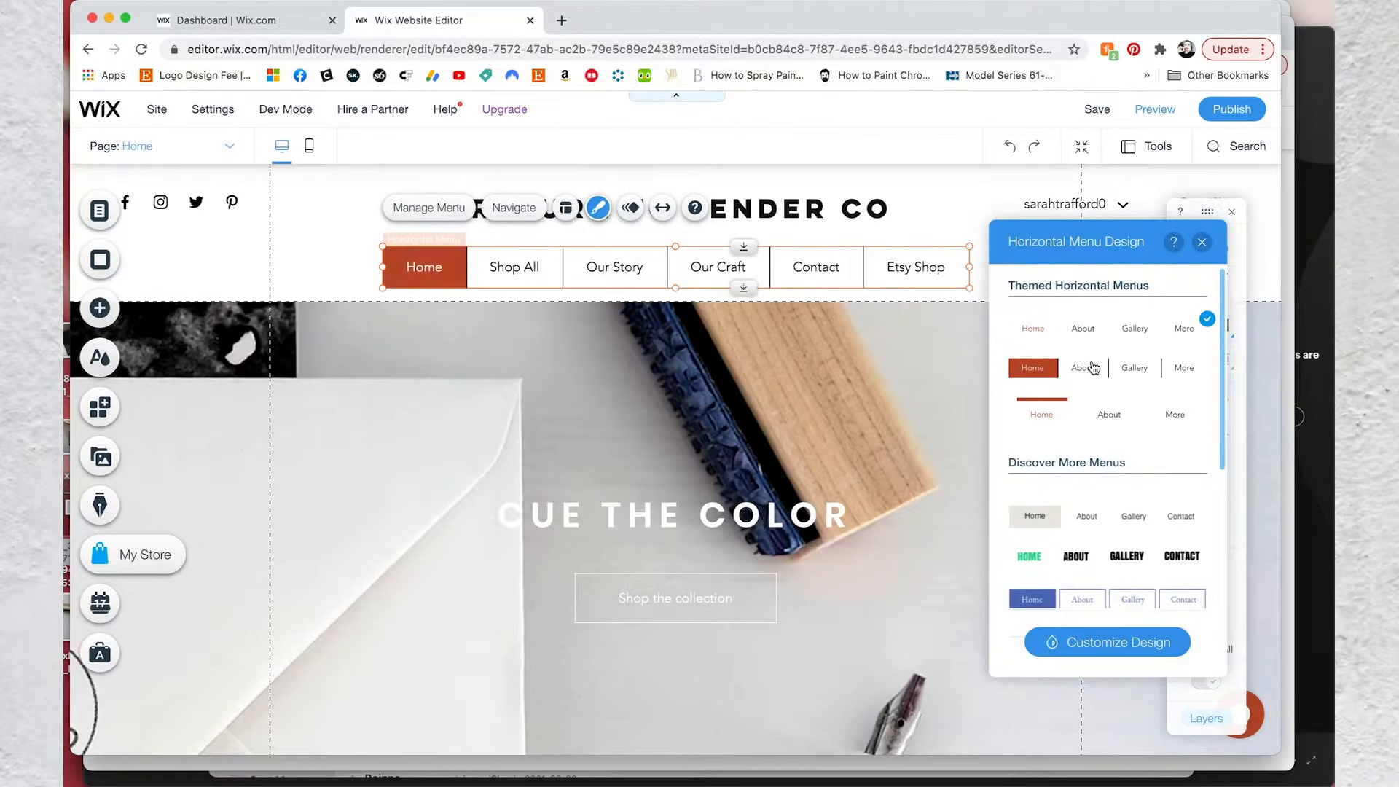
click(1155, 109)
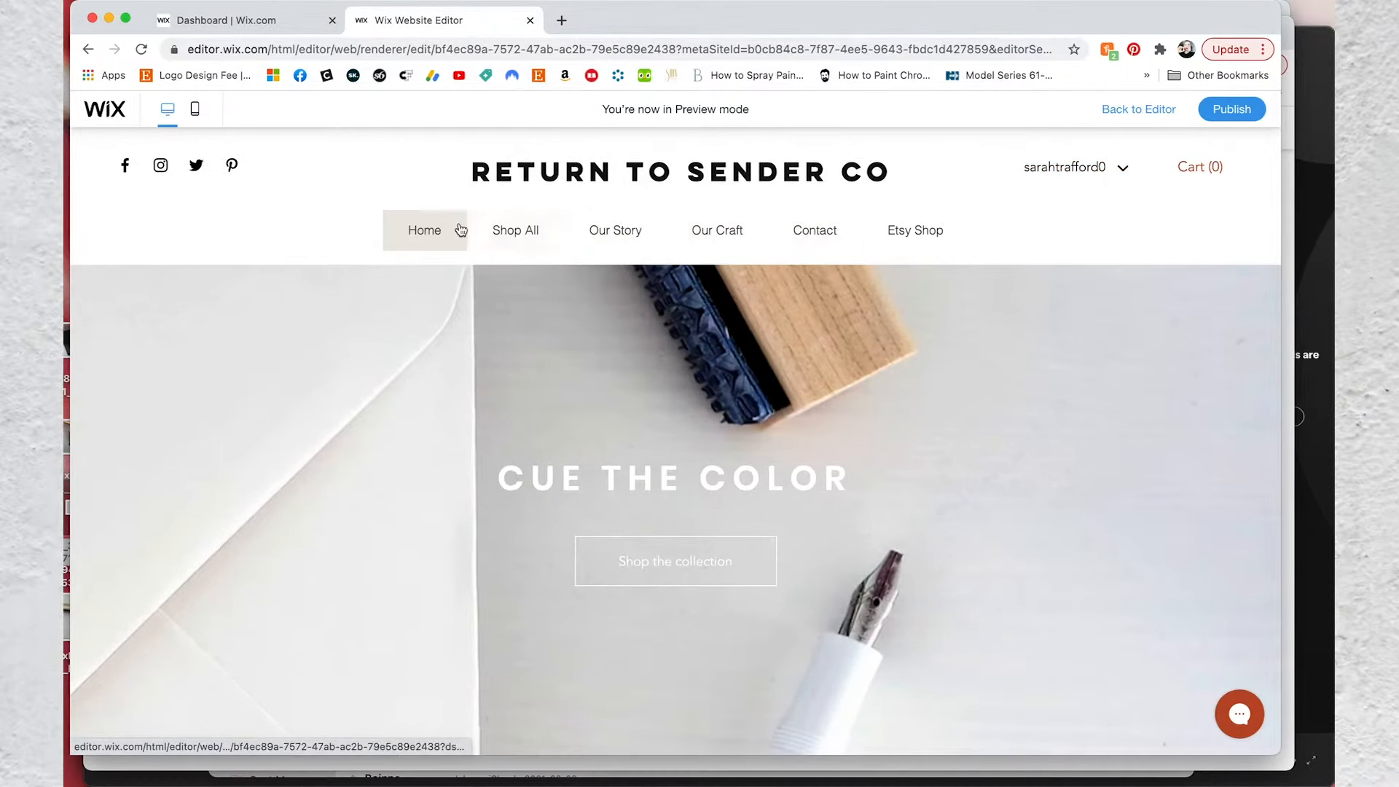
click(1151, 109)
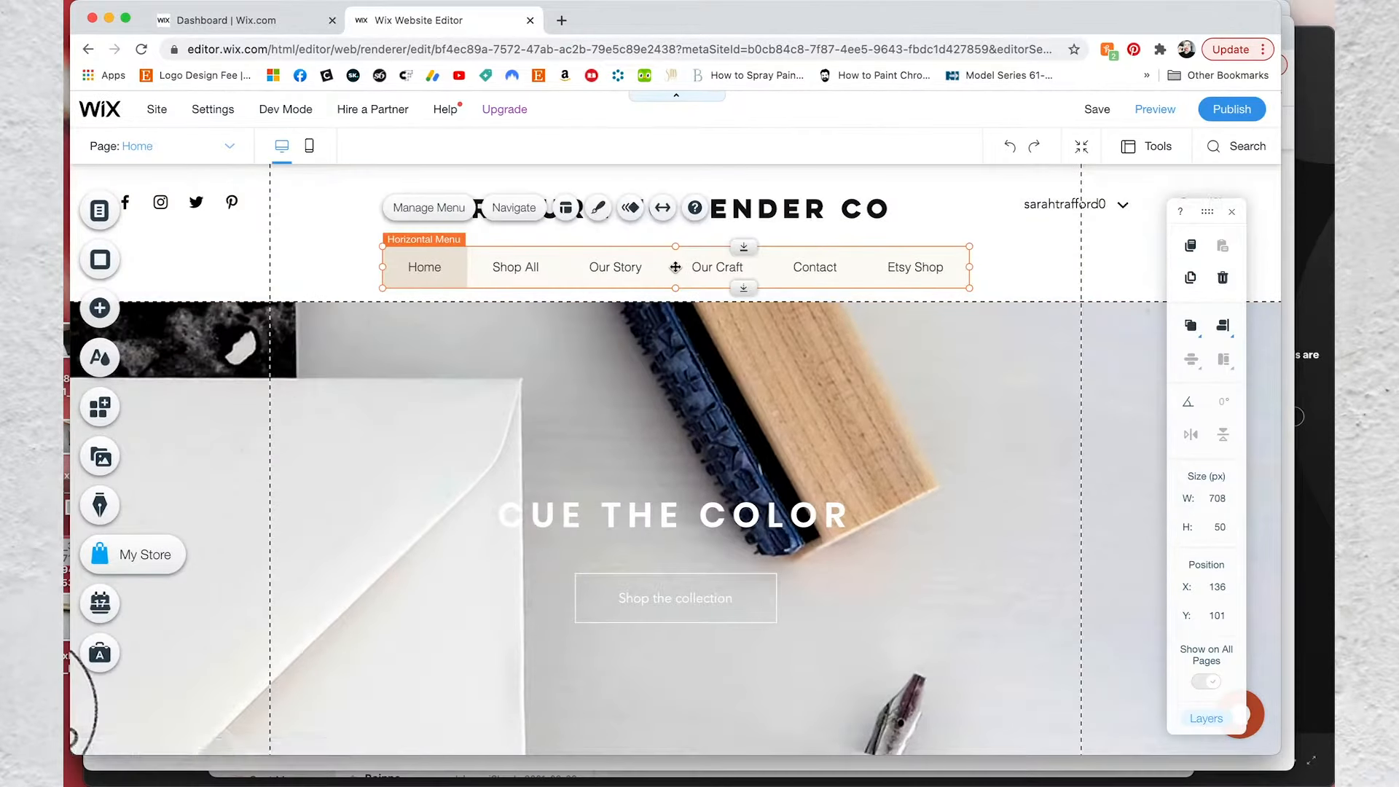
Open the horizontal menu's custom design and bring up its regular text settings
click(598, 208)
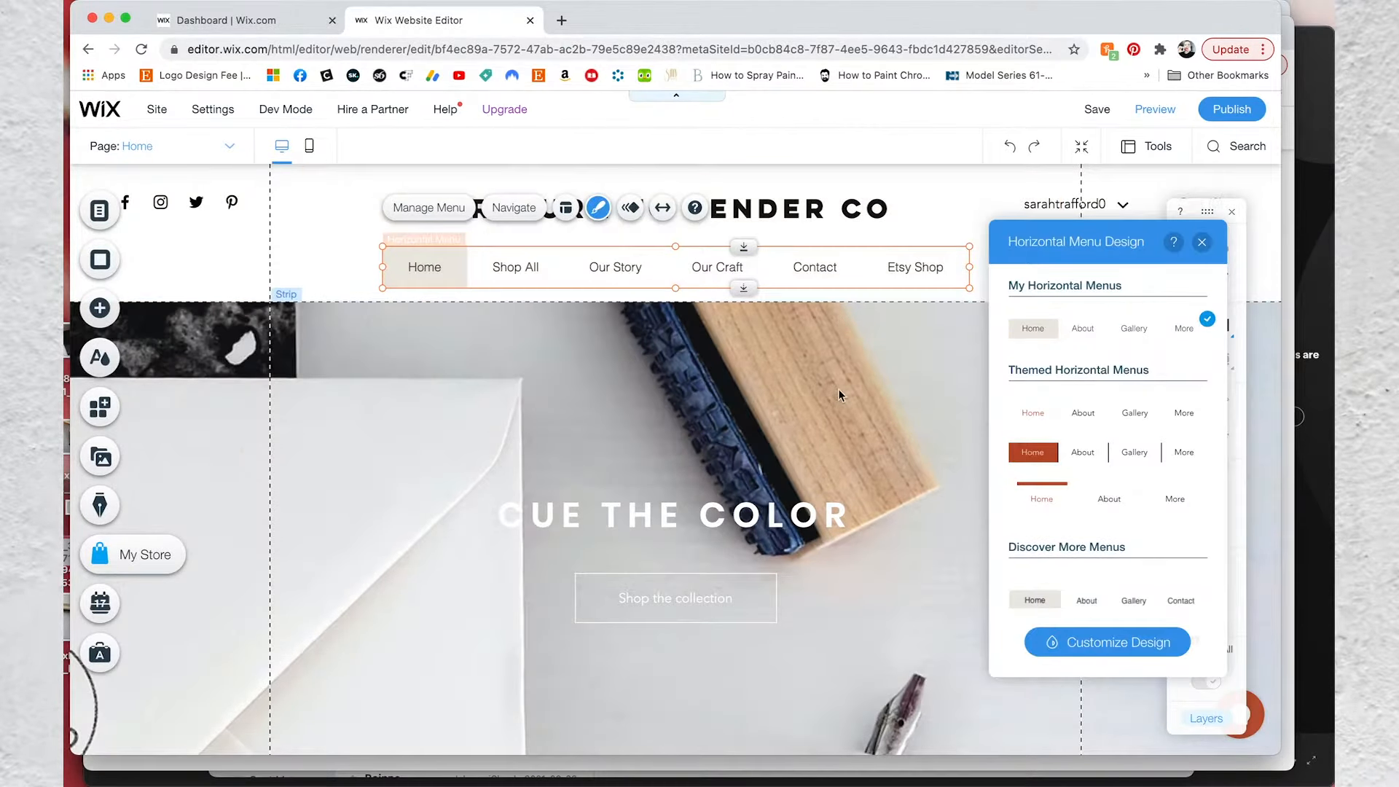
click(1091, 644)
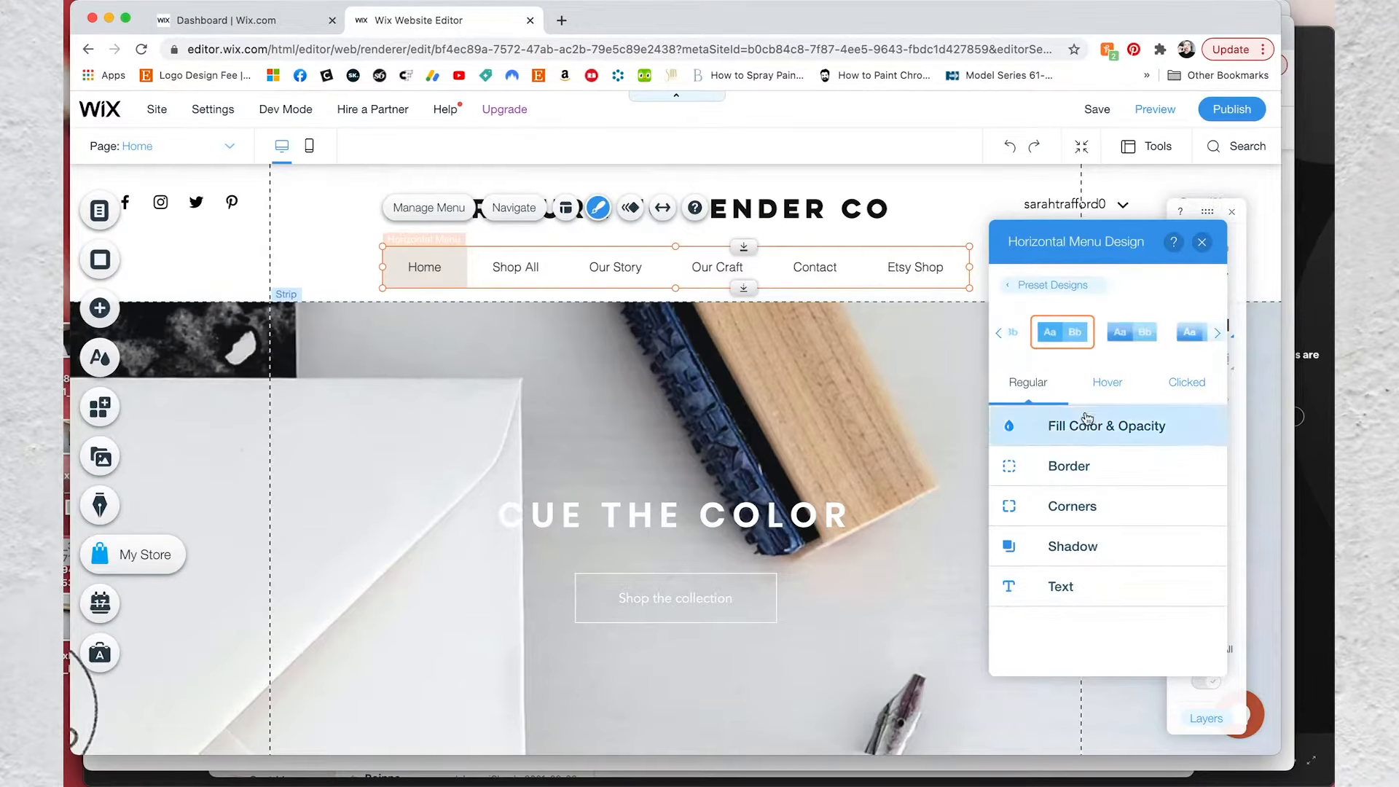
click(1164, 399)
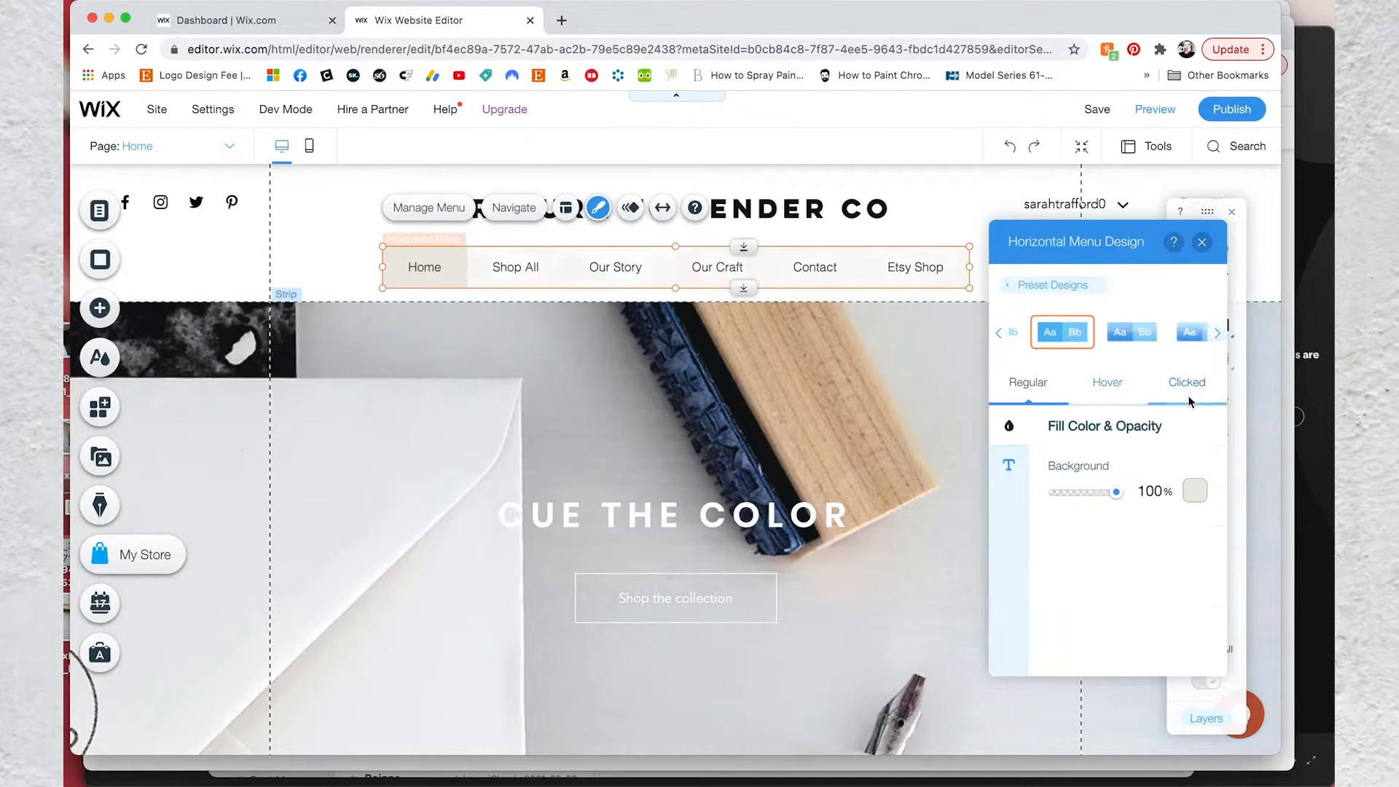
click(1007, 470)
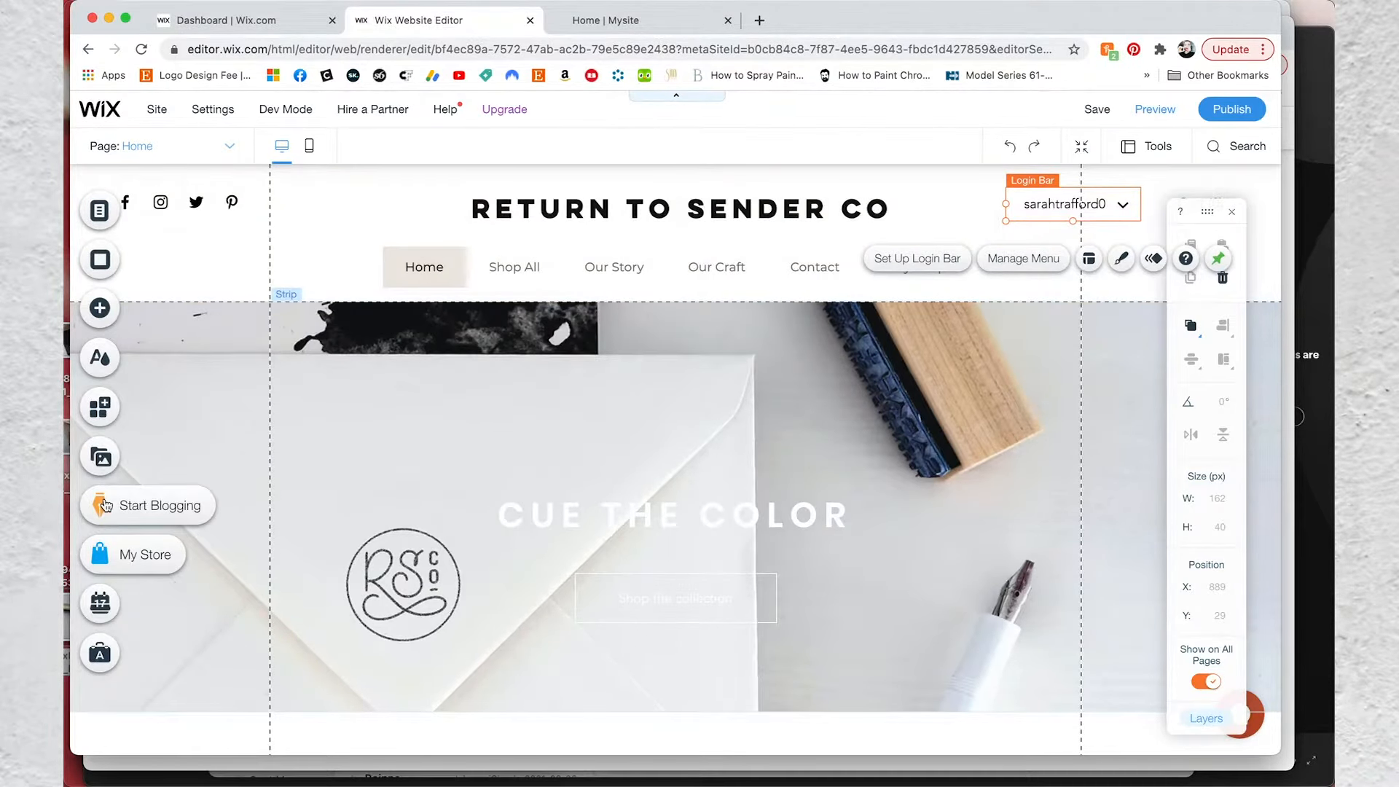
Examine the HEX, RGB and HSB values of Color 2 in the site's color theme
click(102, 364)
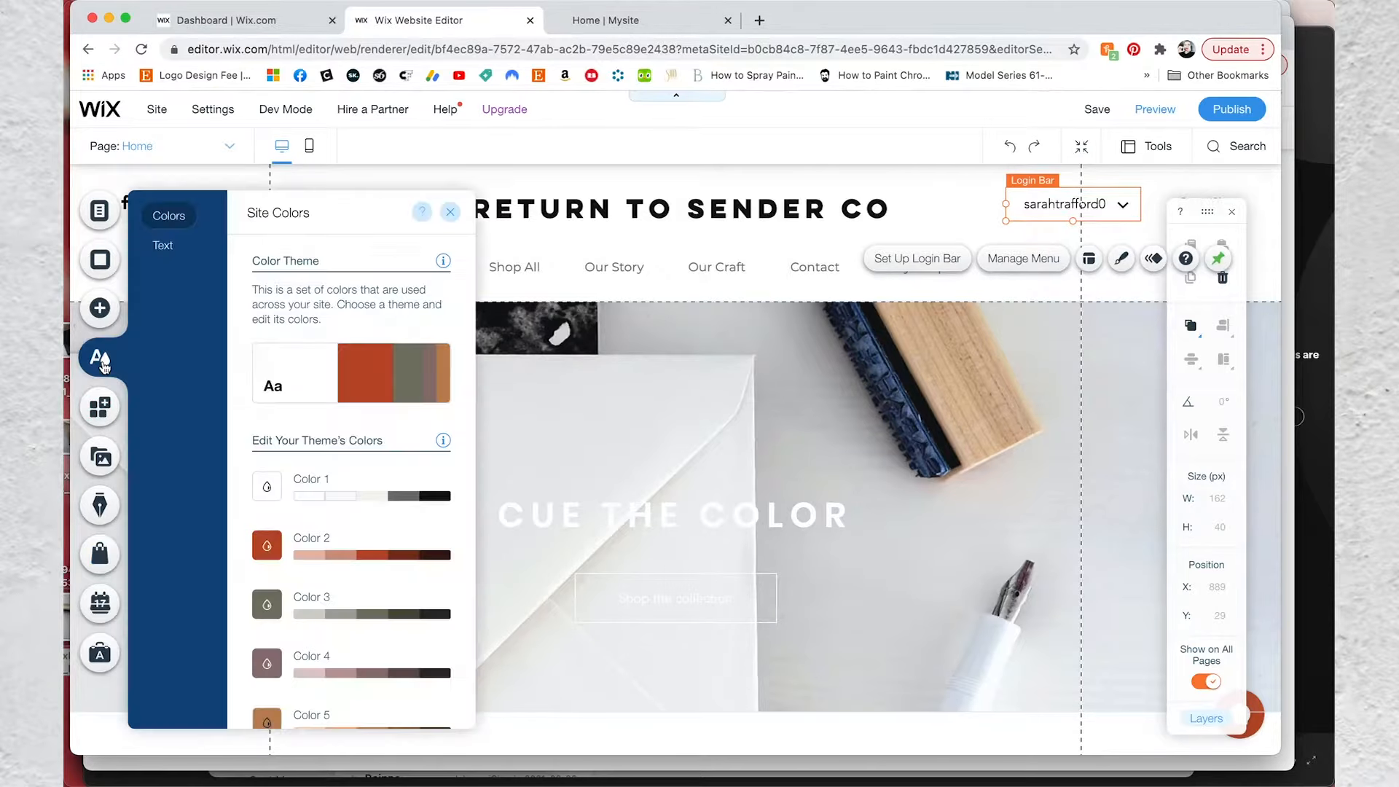
scroll(335, 423, down, 1)
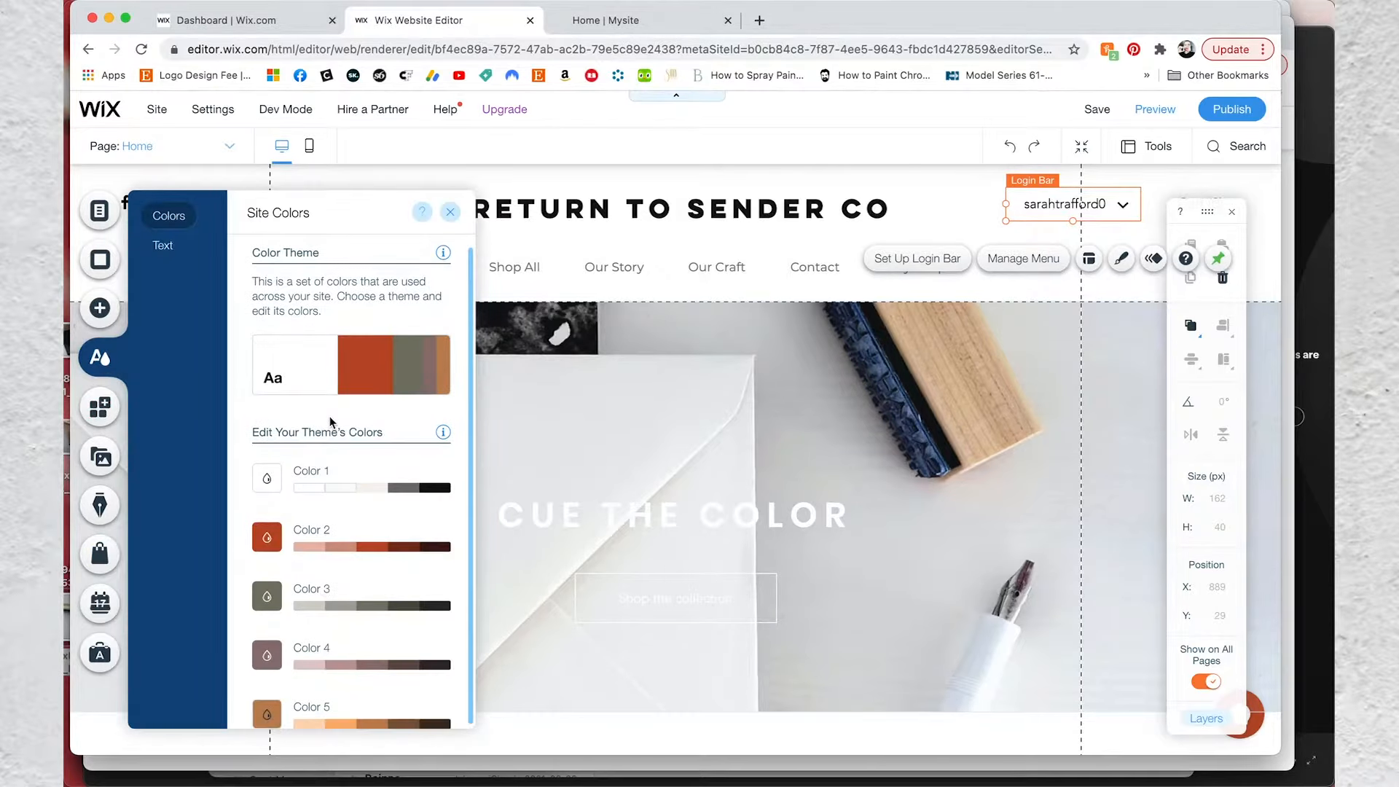
click(268, 541)
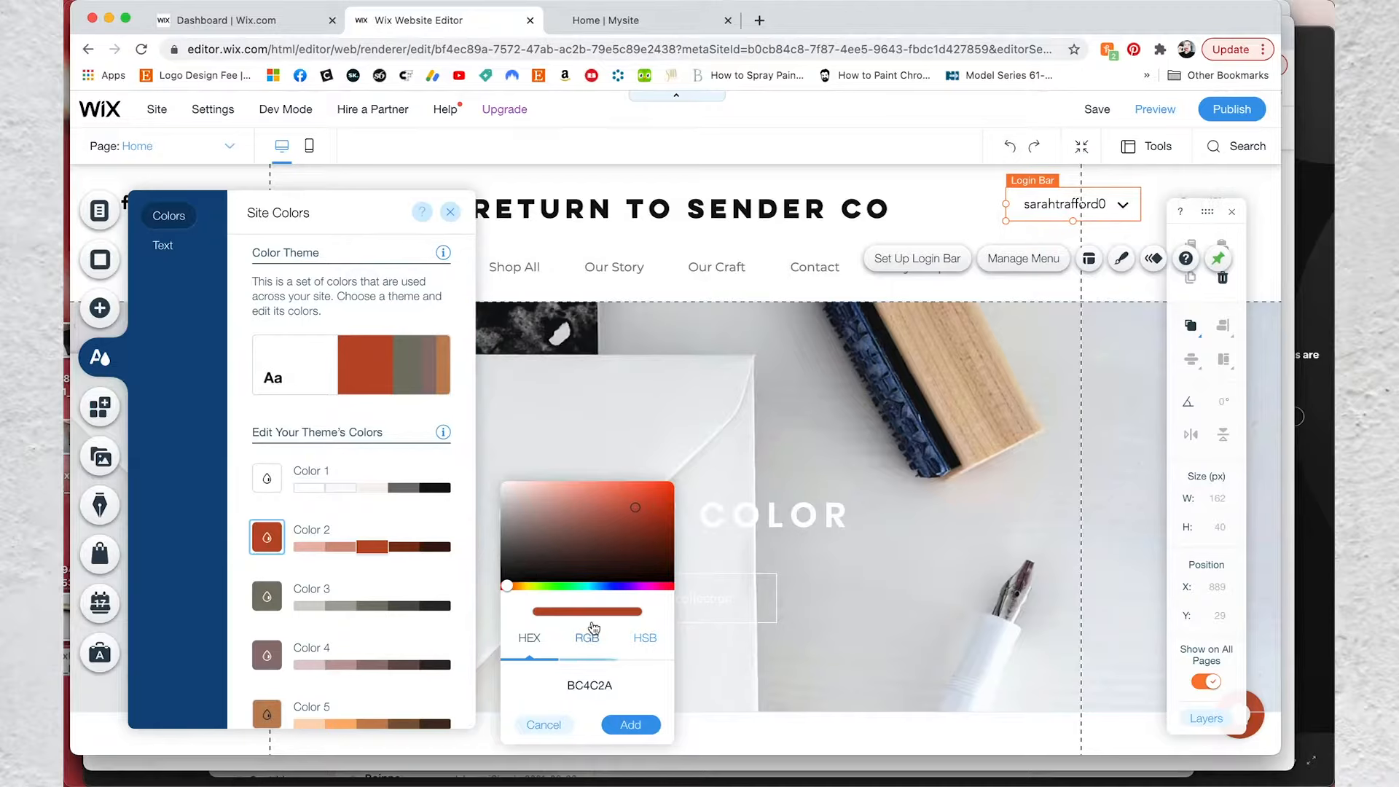
click(589, 647)
click(644, 643)
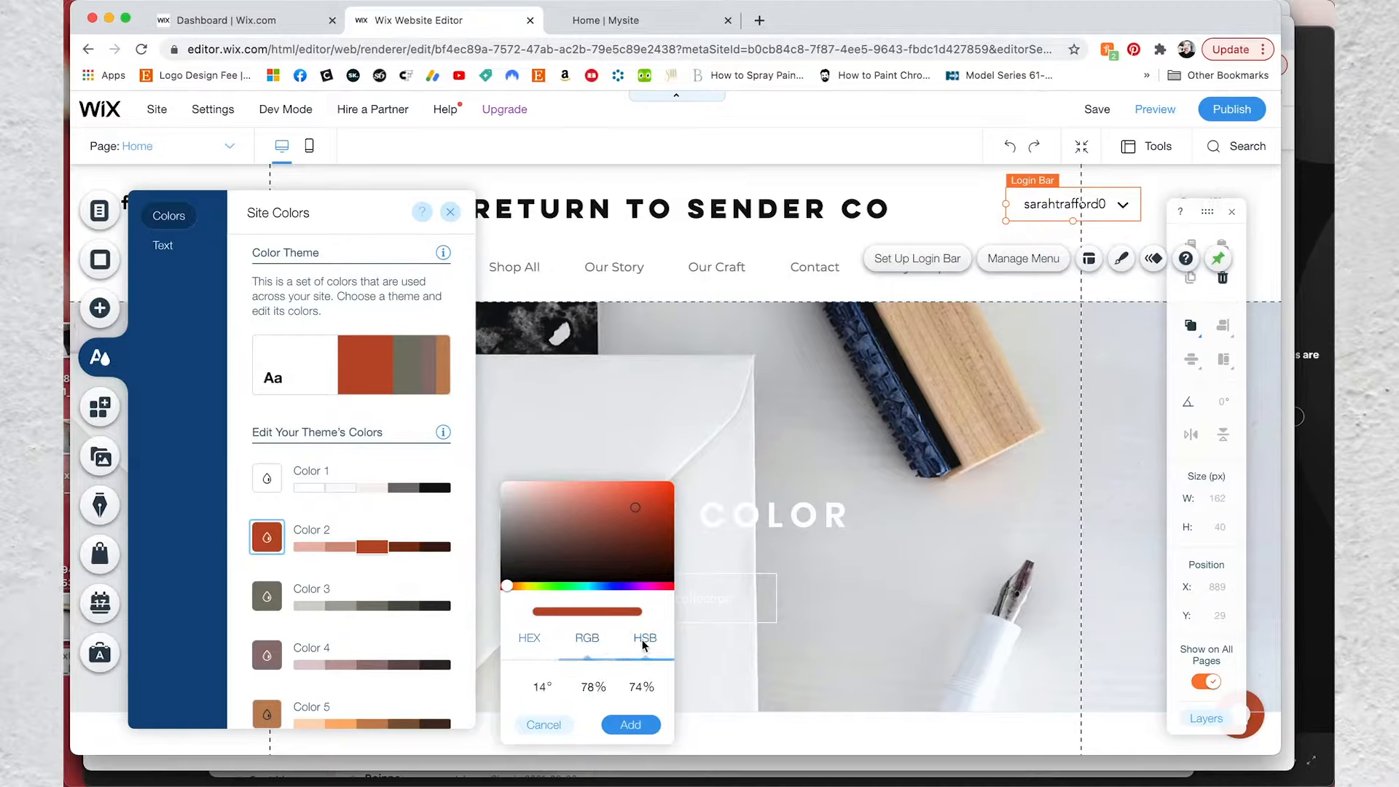
click(541, 649)
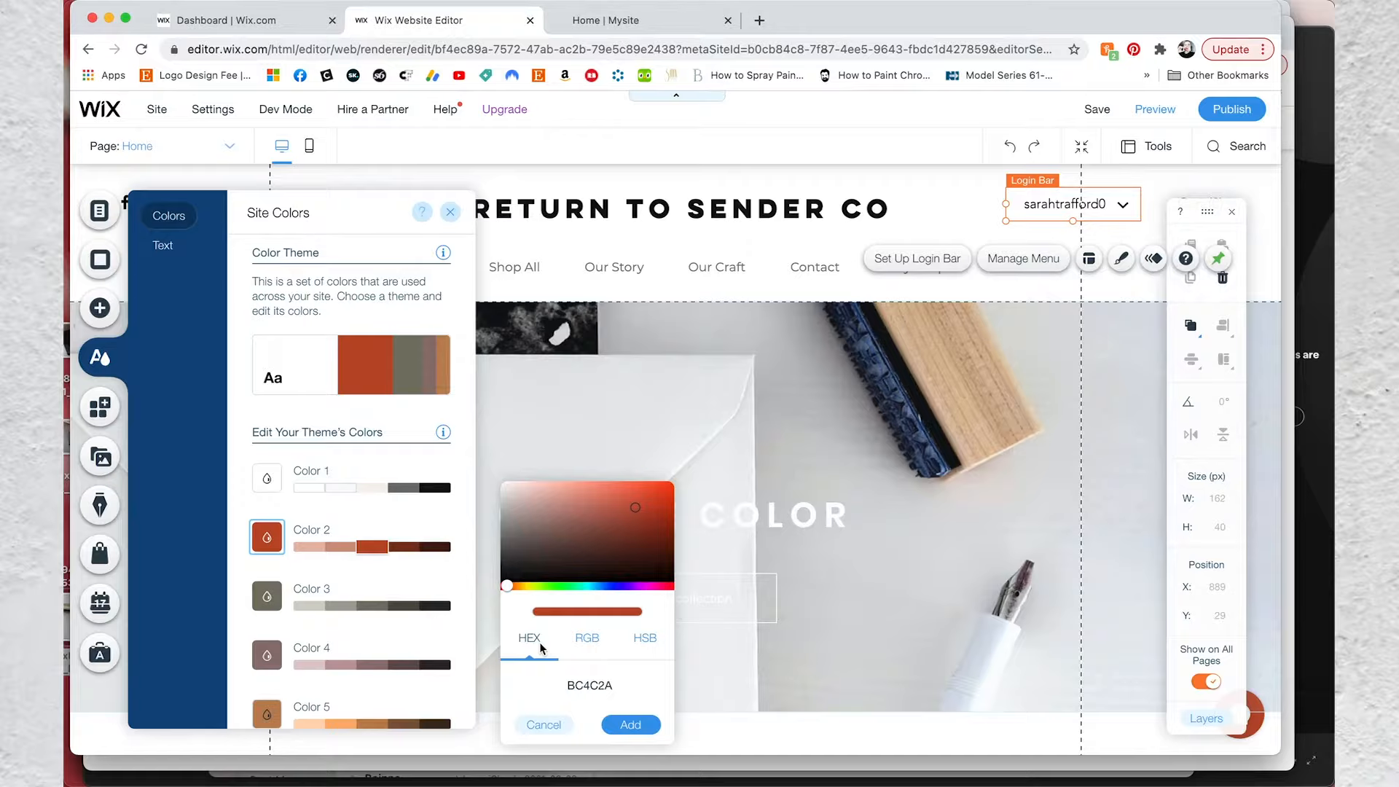
click(454, 578)
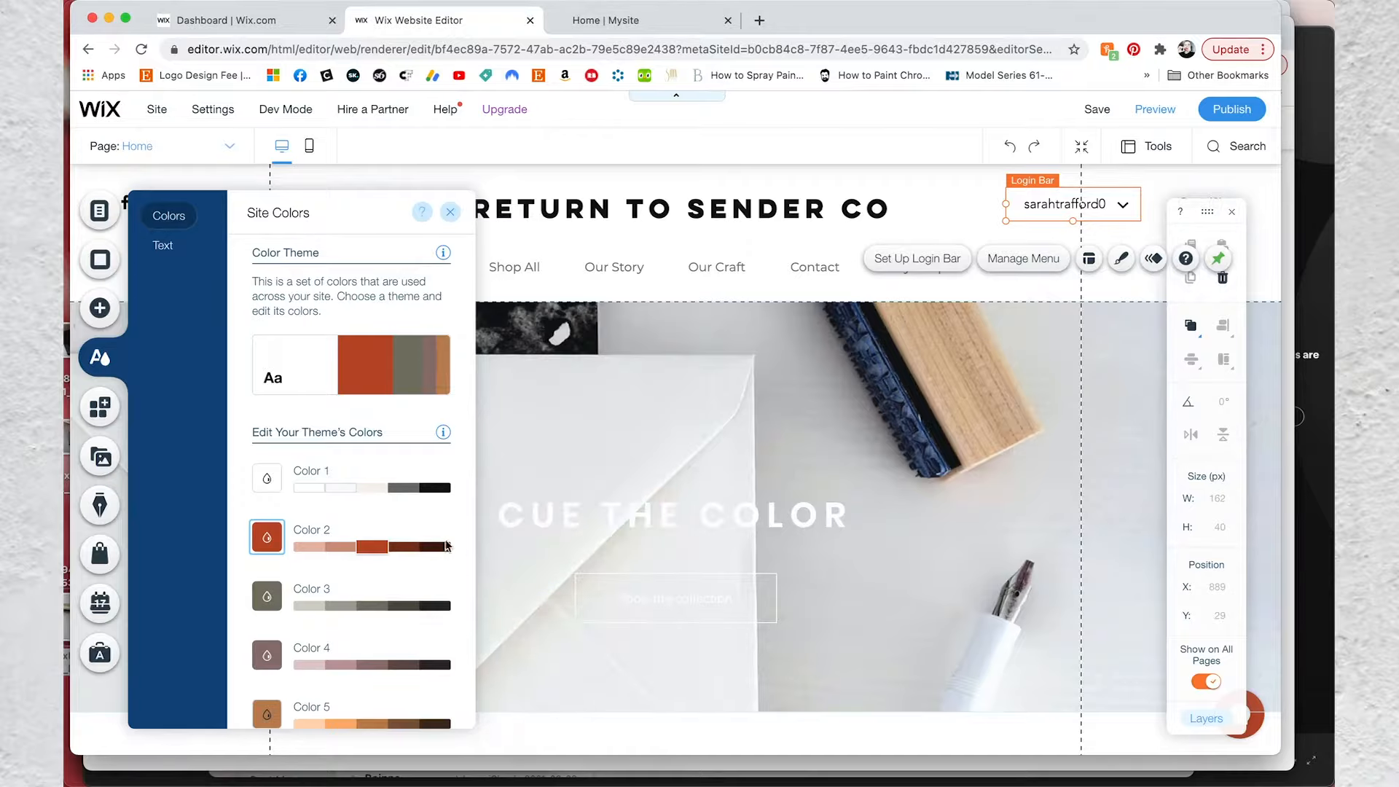
Set Color 2 of the site's color theme to Color 4's mauve, HEX 8F7674
click(267, 658)
click(267, 538)
click(272, 541)
click(272, 541)
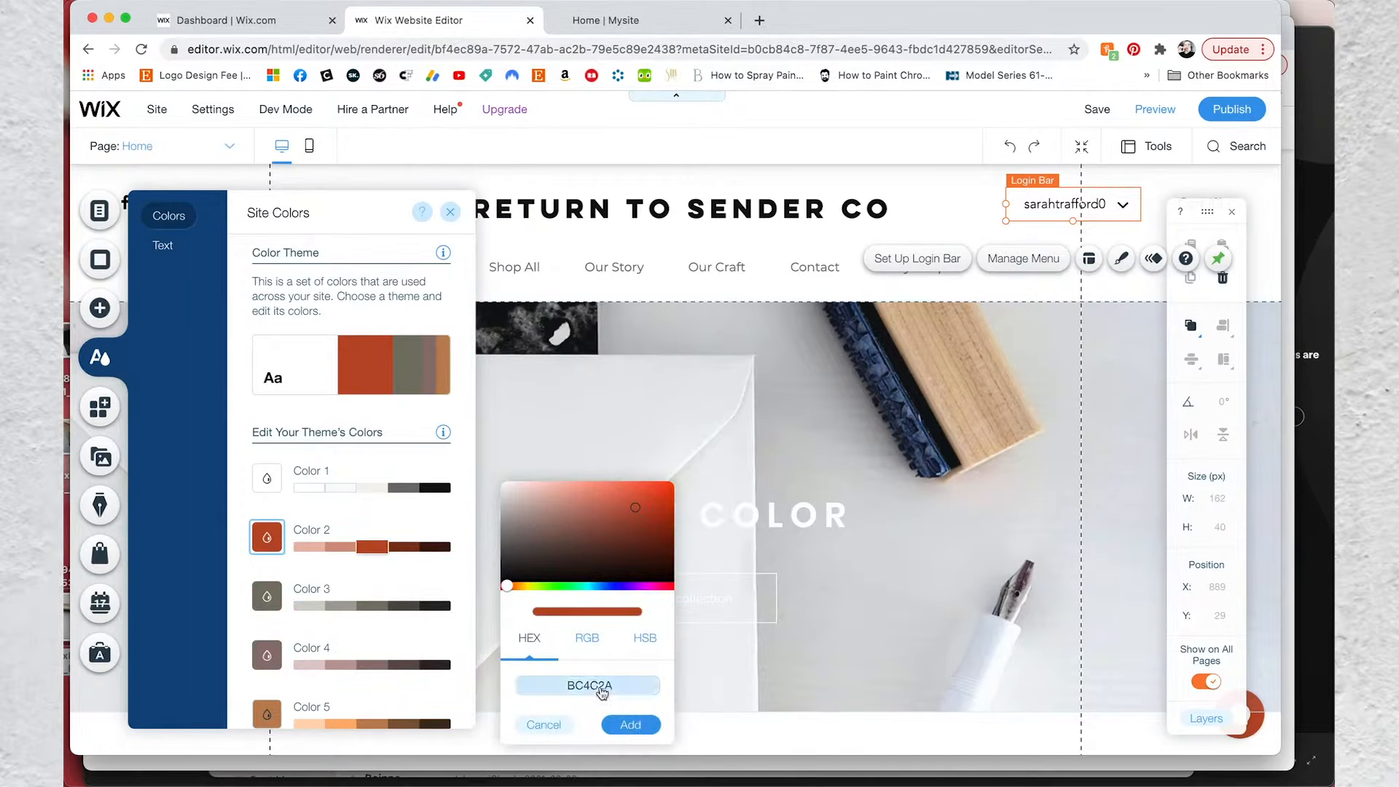
double_click(604, 688)
text(#8F7071)
click(645, 727)
Darken Color 2 of the site's color theme to a deep brown, adjust its shades and close the site colors
click(268, 656)
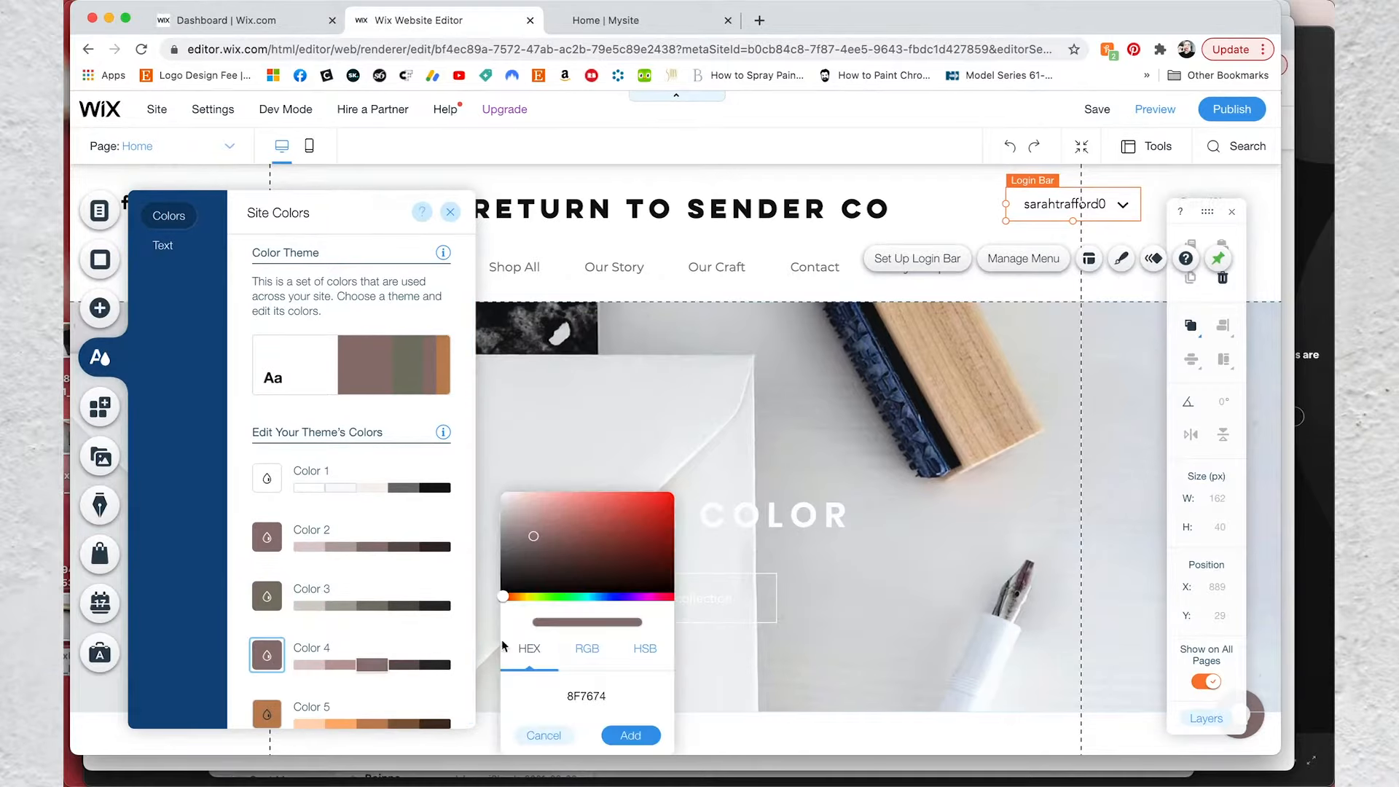
click(405, 547)
drag(525, 545, 593, 546)
click(567, 690)
click(372, 547)
drag(547, 599, 528, 599)
click(530, 596)
click(536, 688)
click(266, 714)
click(163, 245)
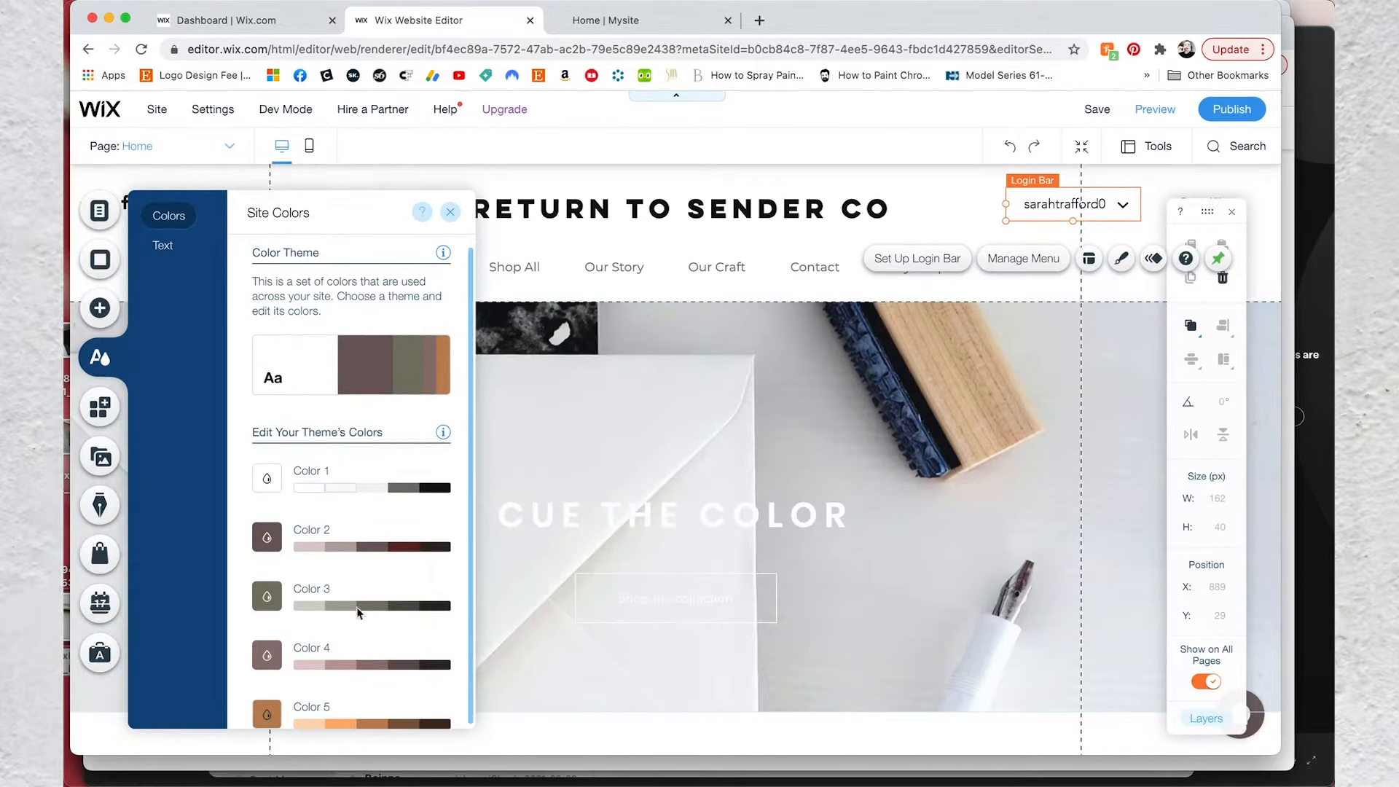
scroll(350, 438, down, 3)
click(450, 212)
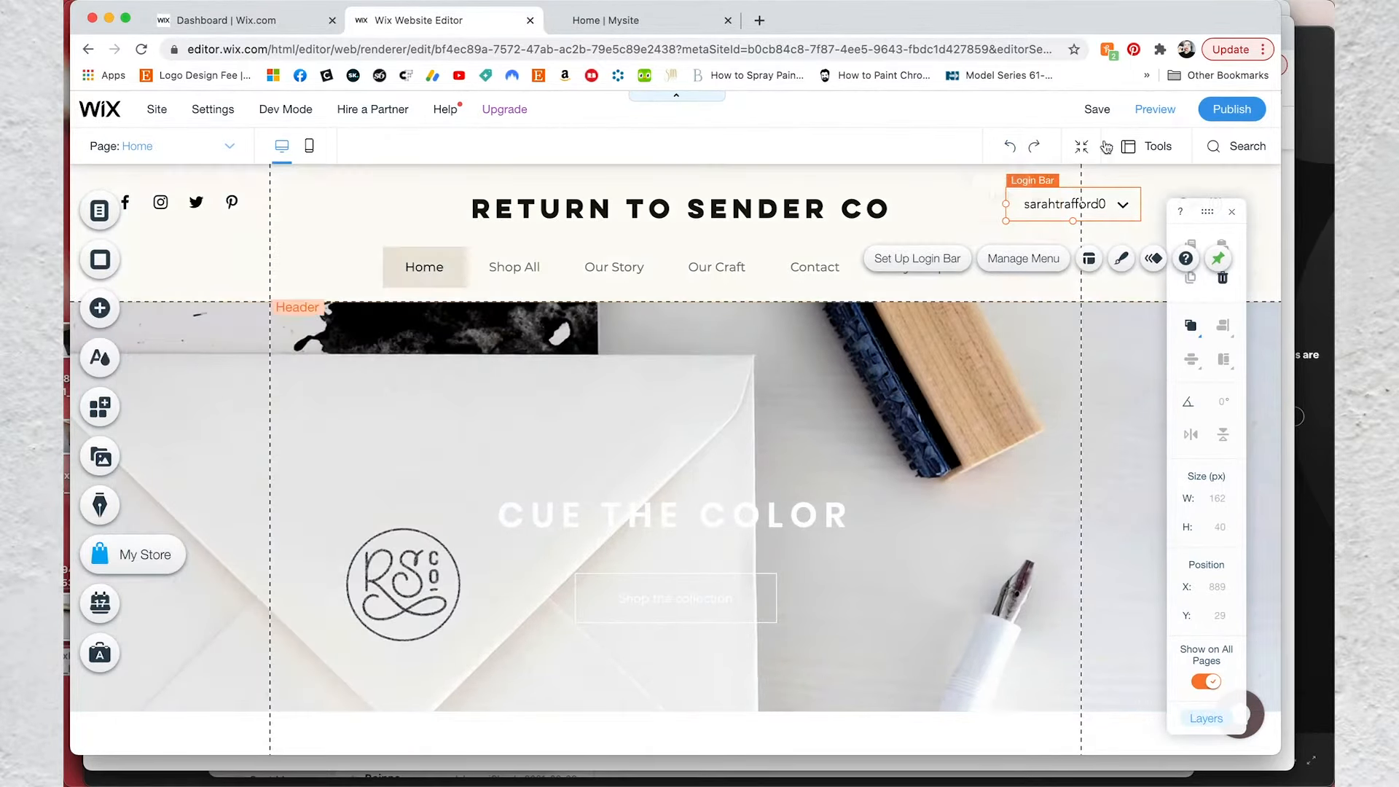
Preview the home page with the new theme color and check the member account menu in the header
click(1151, 110)
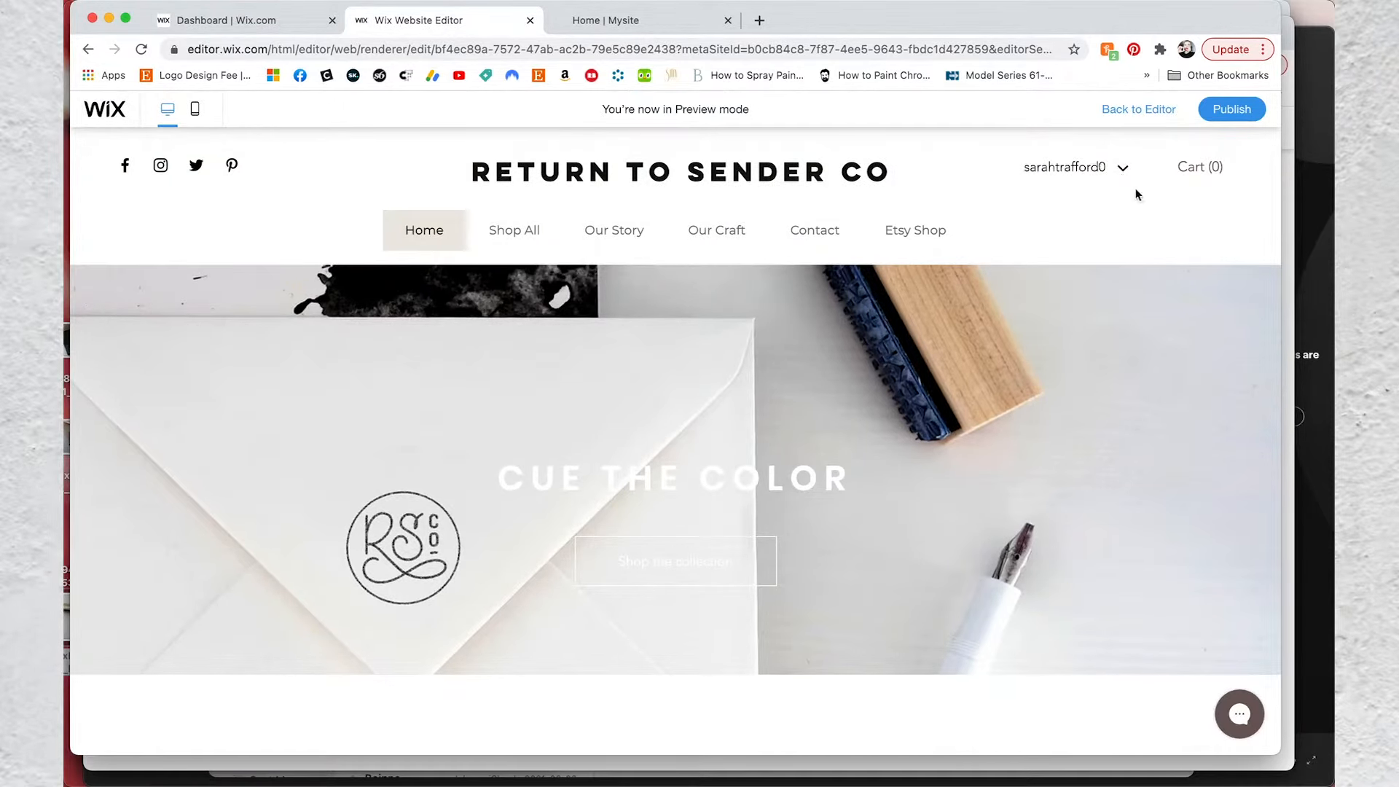
click(1103, 170)
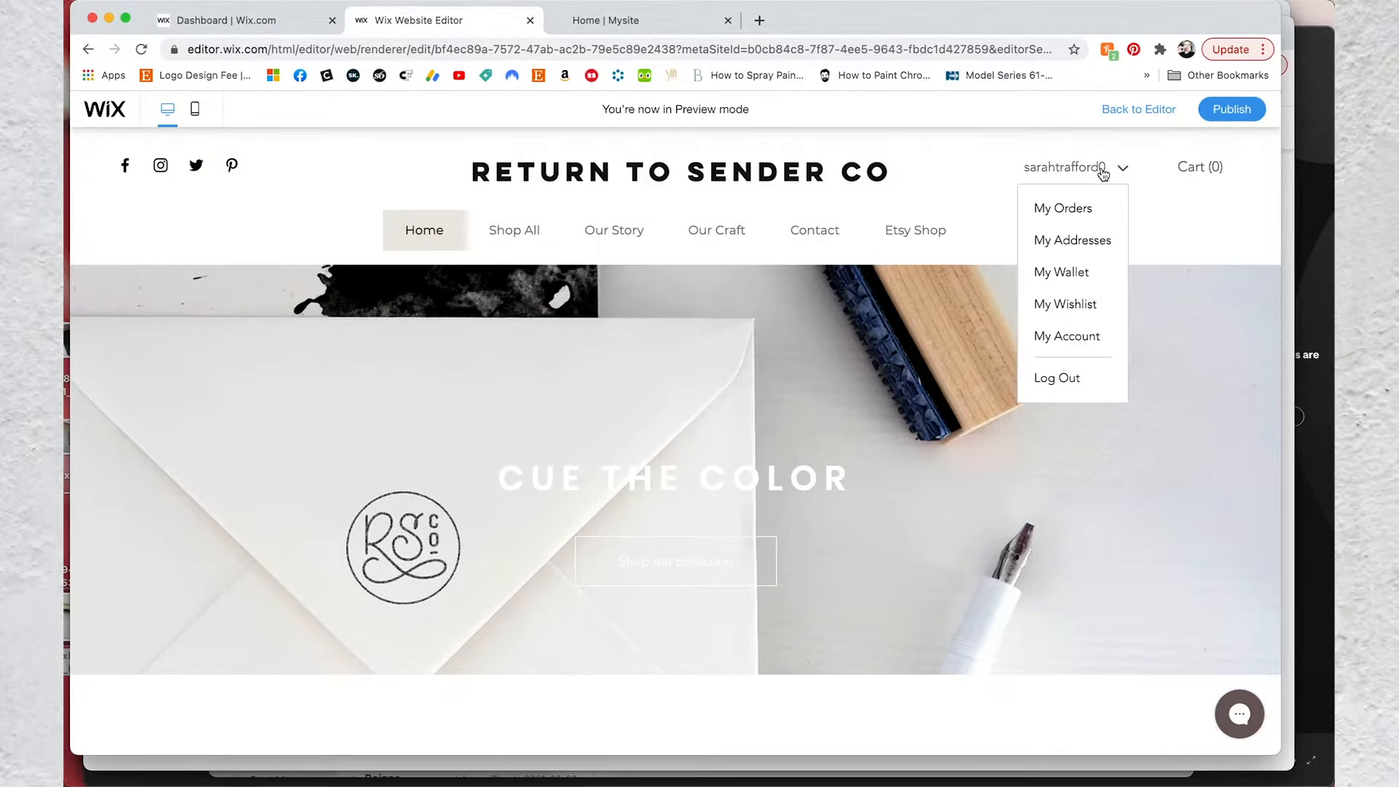
click(1103, 171)
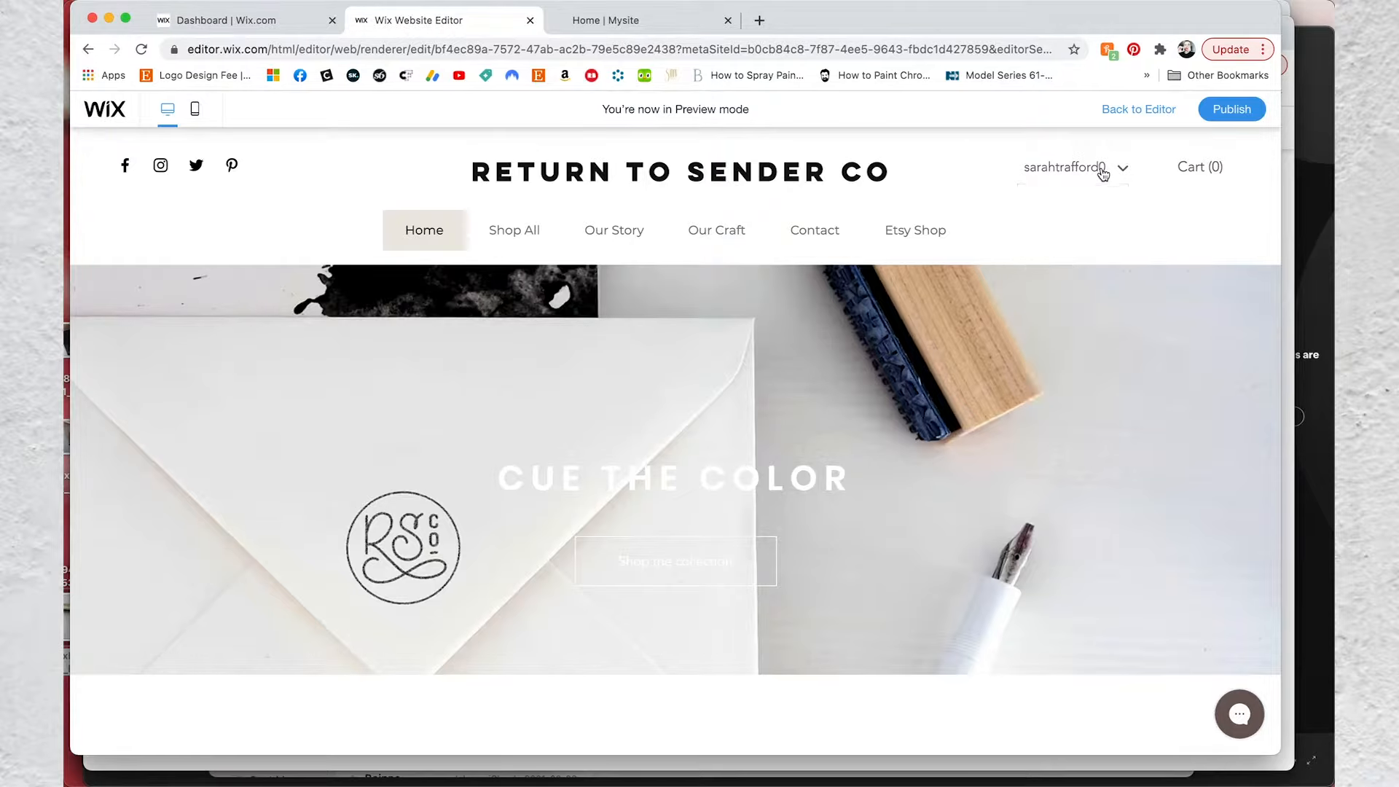
Publish the site, dismiss the publishing dialog and return to editing the home page
click(1218, 113)
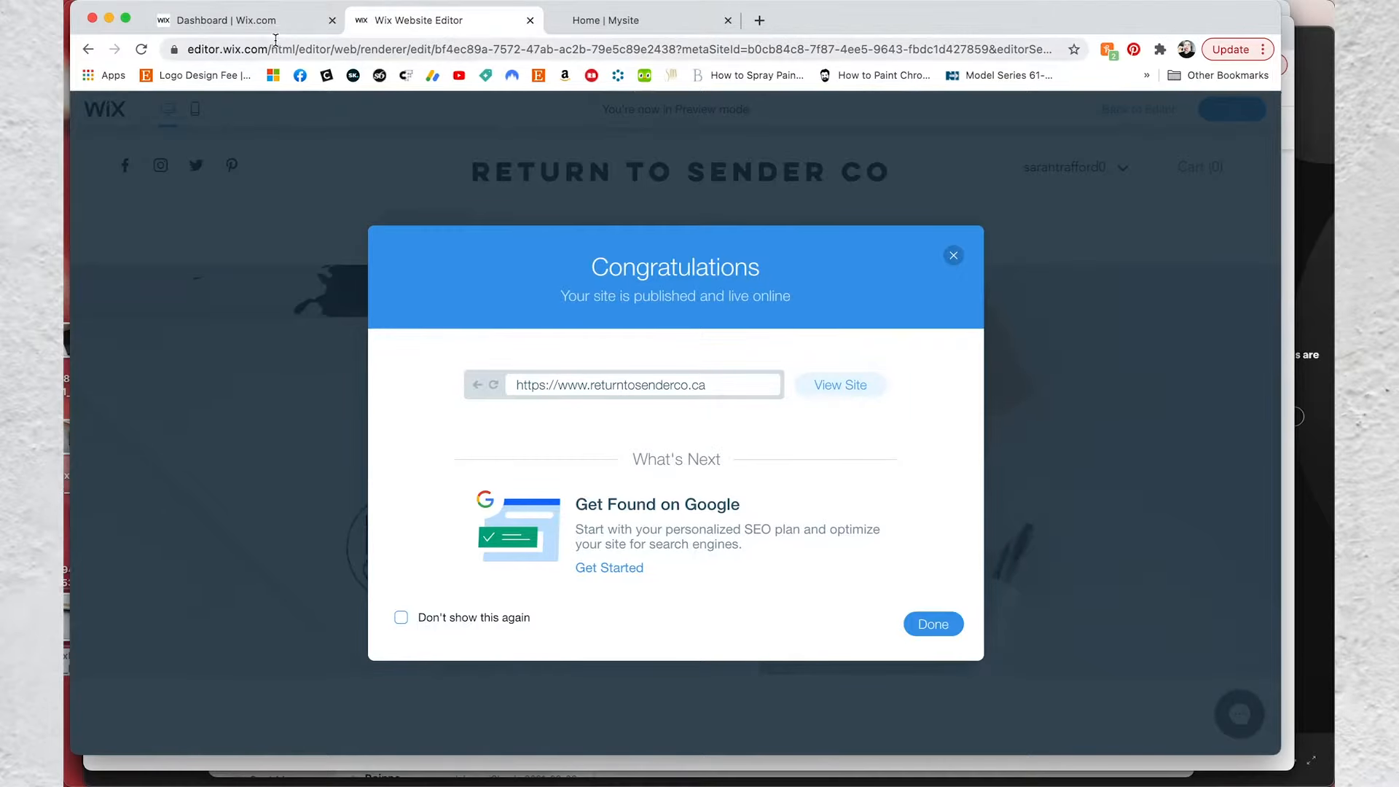
click(241, 20)
click(419, 21)
click(954, 256)
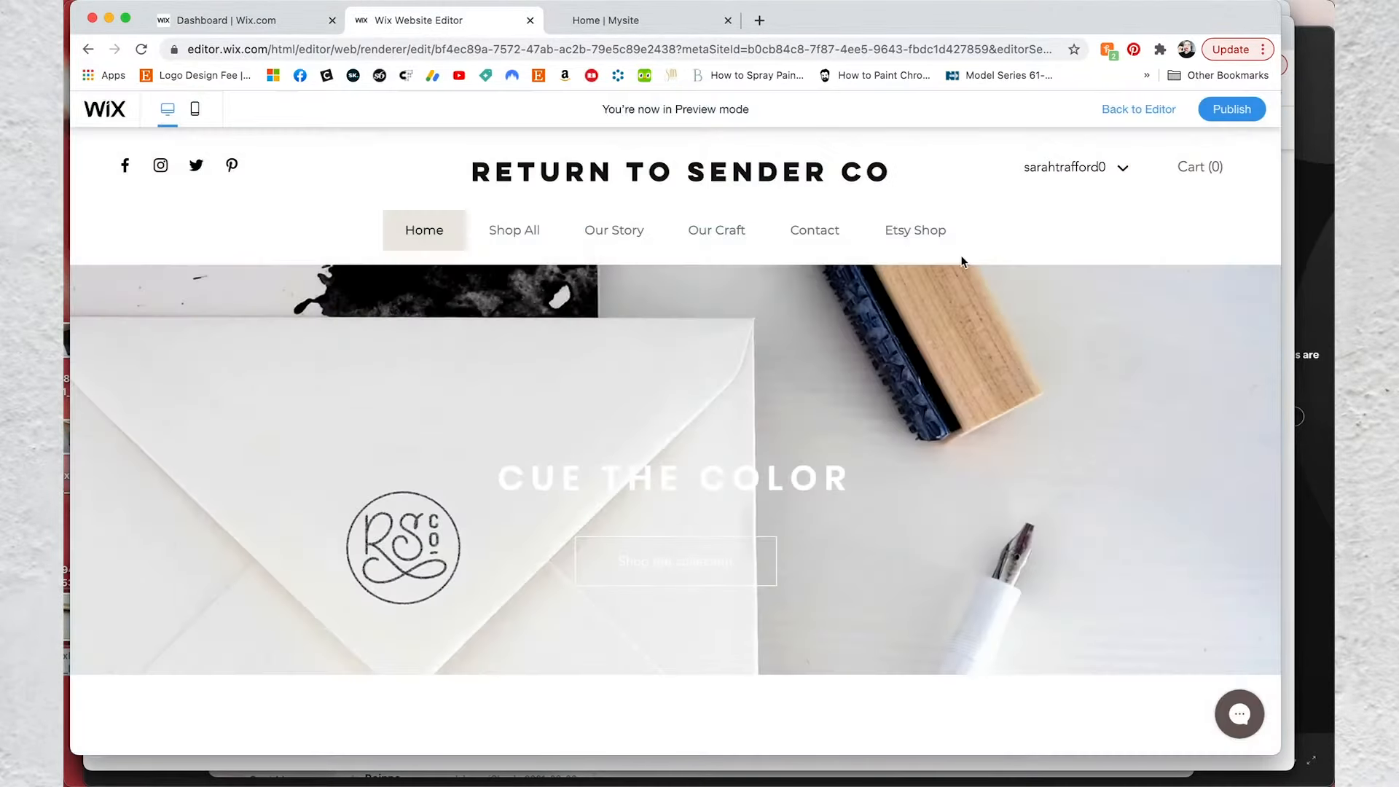
click(1104, 123)
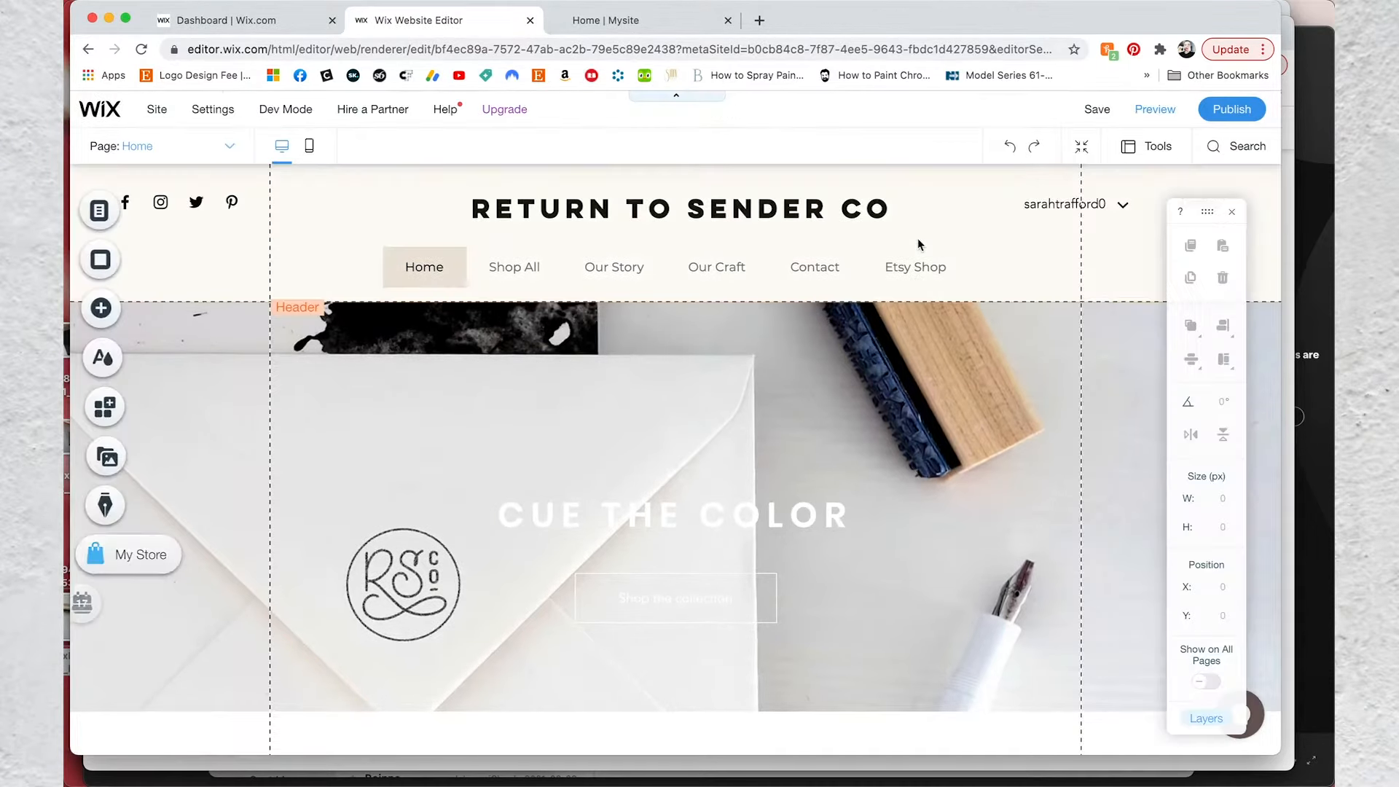
Set the height of the CUE THE COLOR strip to 450 px
click(943, 364)
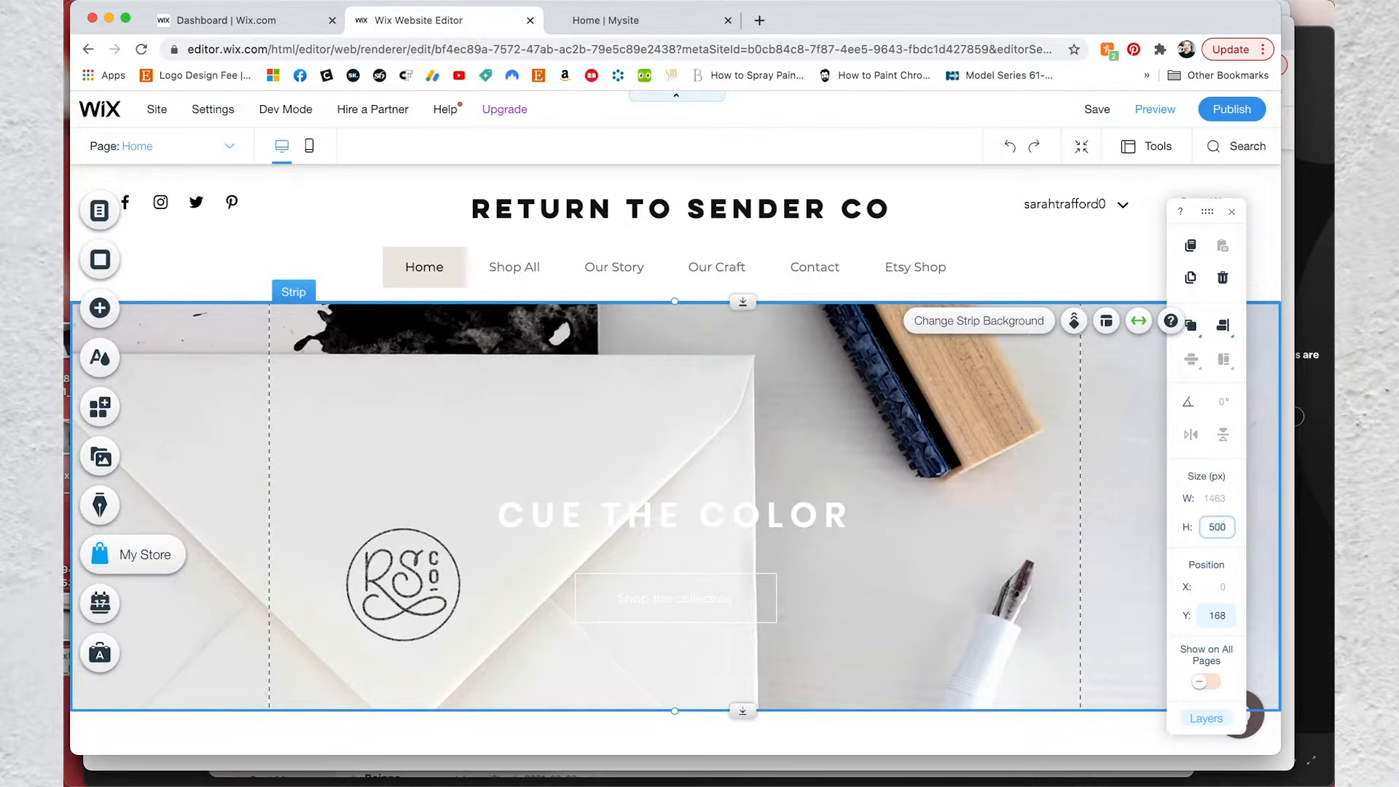
text(450)
key(Return)
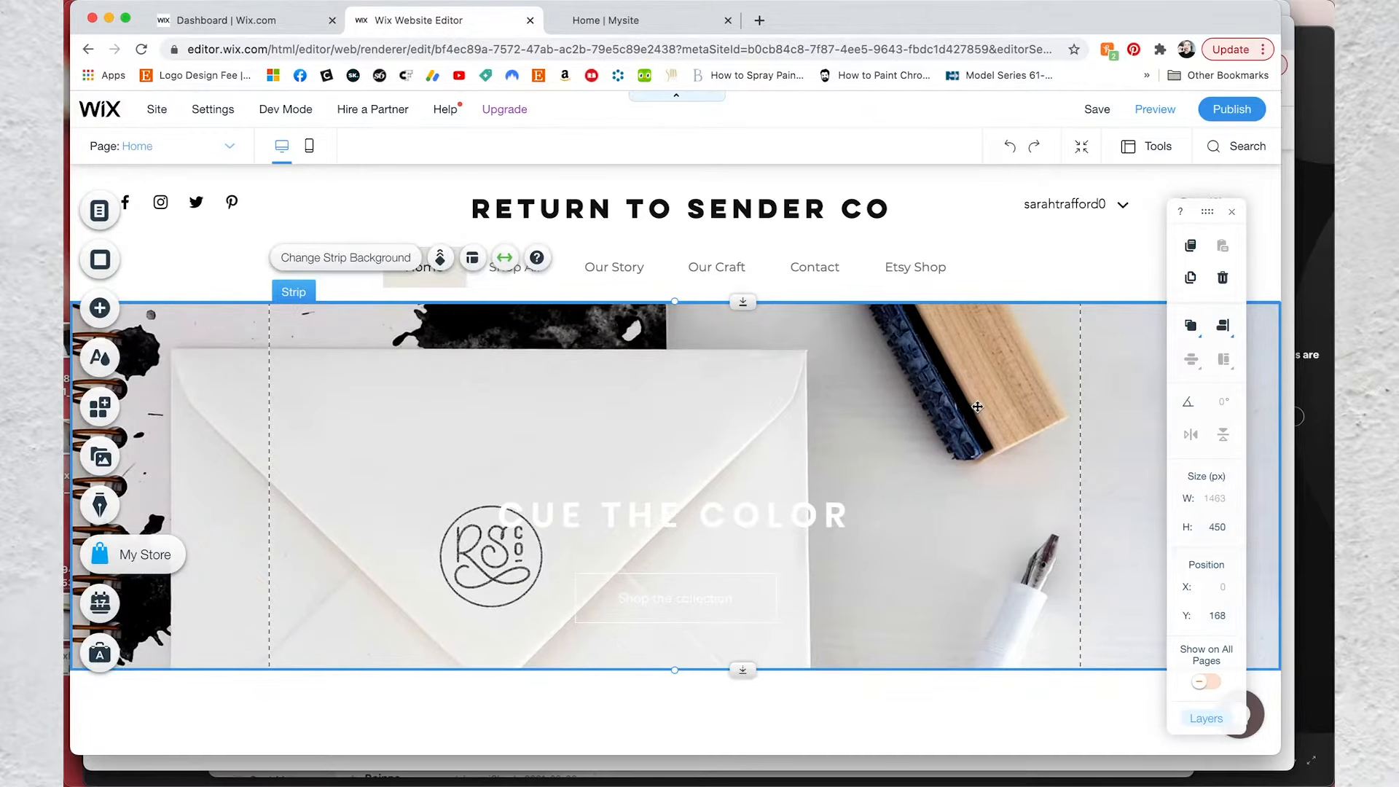
Choose the Pan Right scroll effect for the background of the CUE THE COLOR strip
click(441, 259)
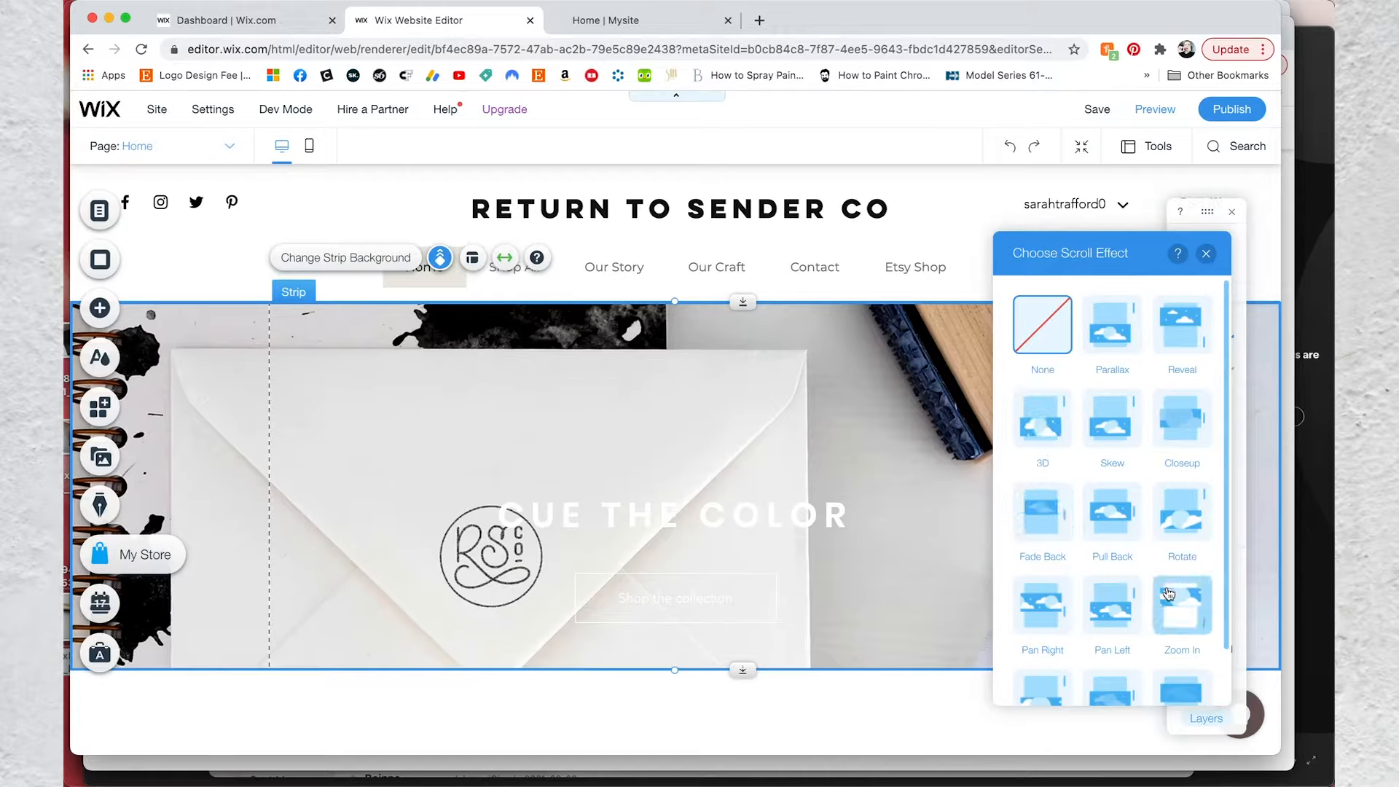
scroll(1169, 594, down, 2)
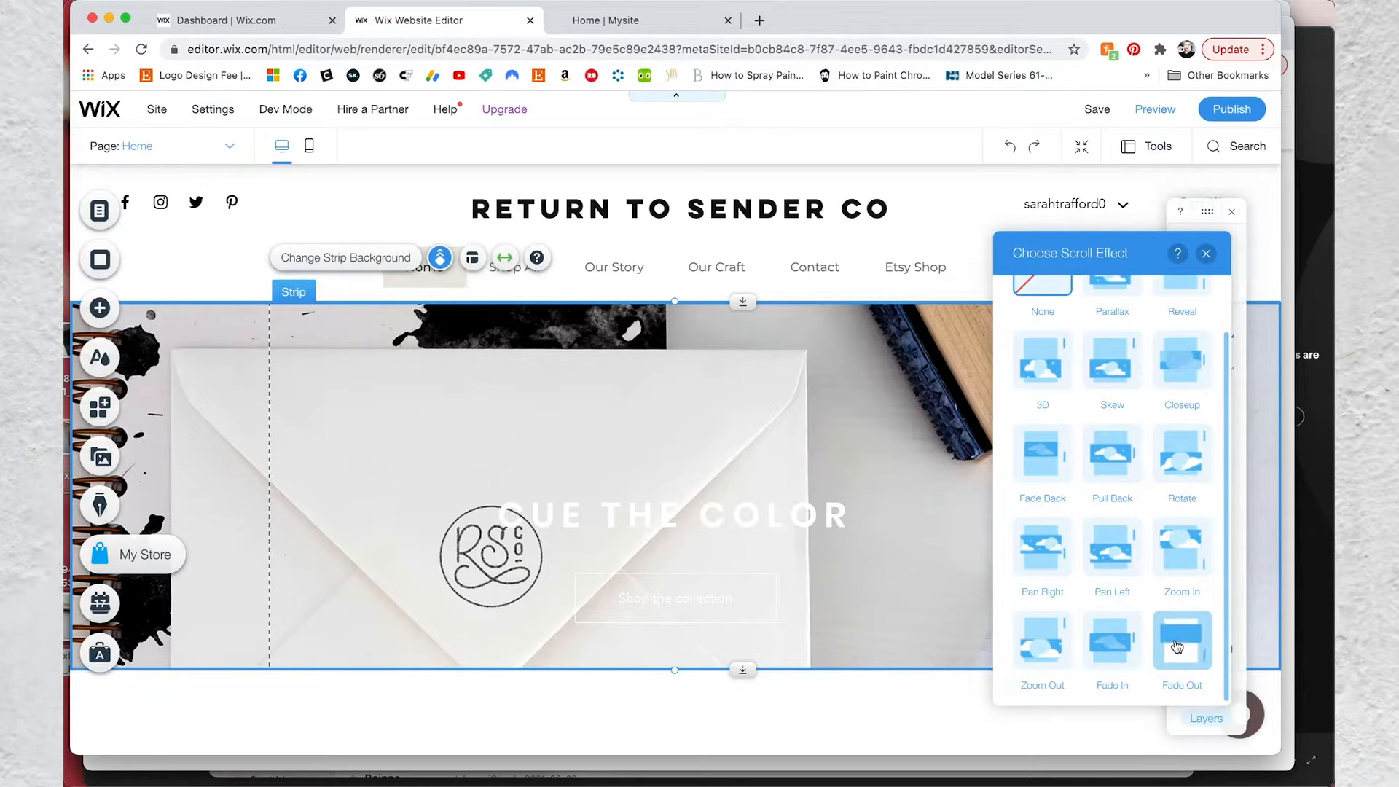
click(1053, 553)
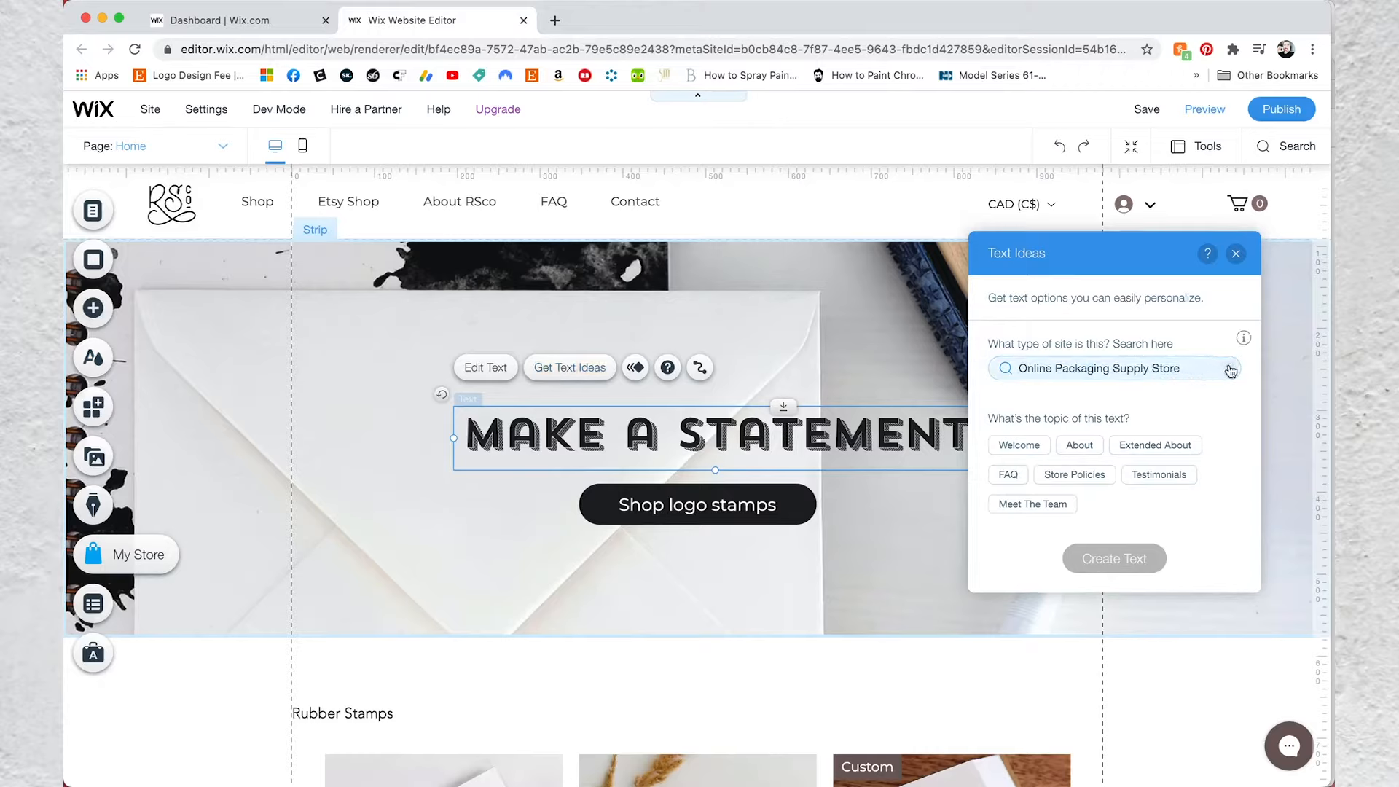
Generate text ideas for an Online Packaging Supply Store on the Welcome topic and review the title and paragraph options
click(1200, 381)
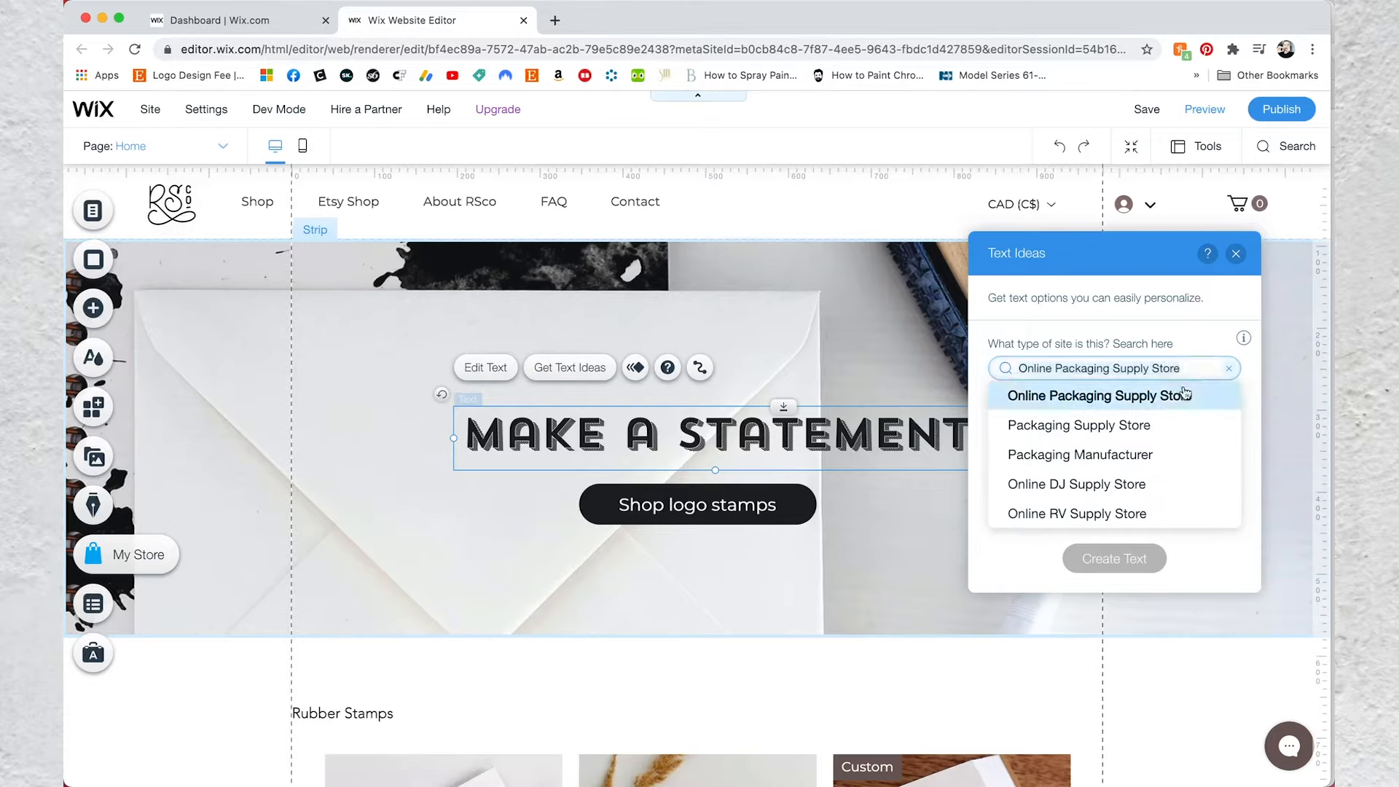
click(1177, 393)
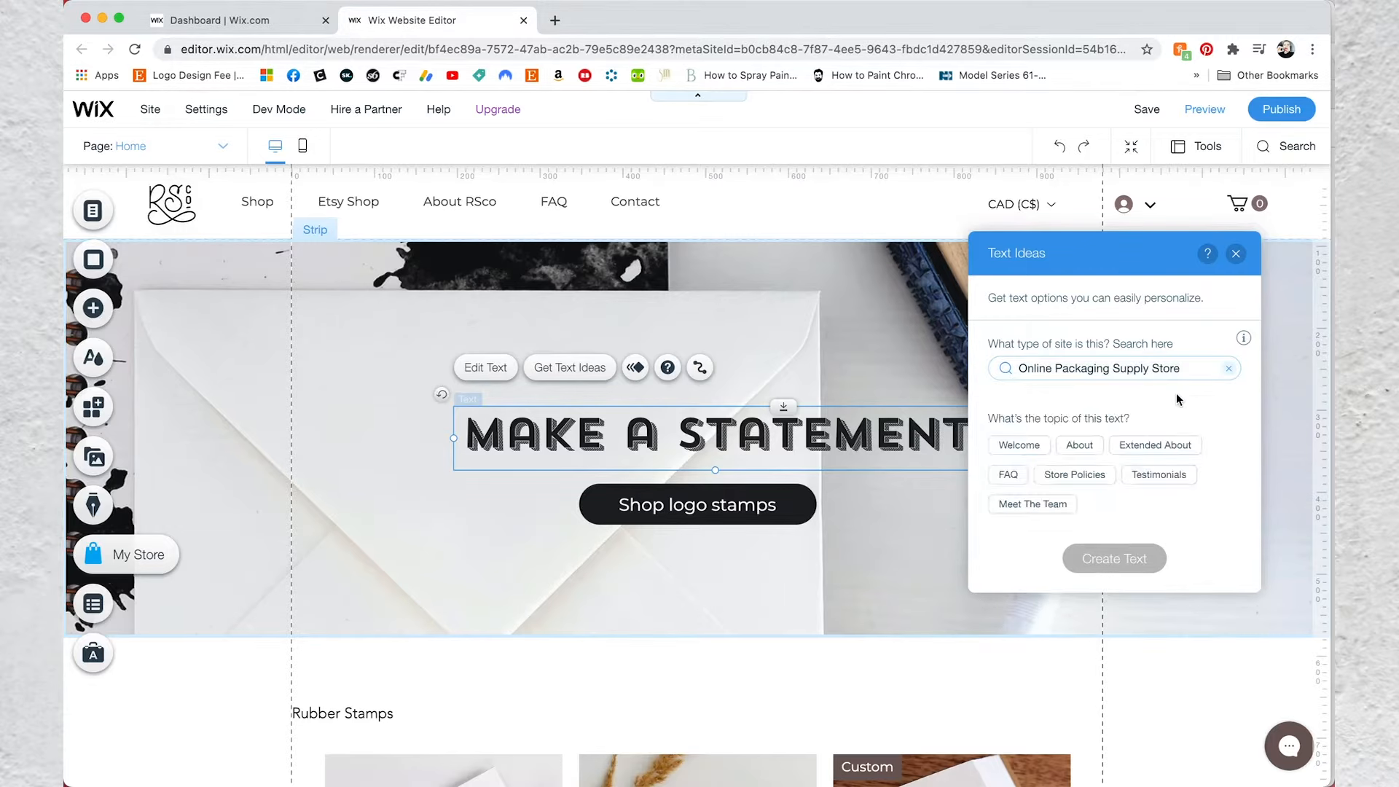
click(1019, 446)
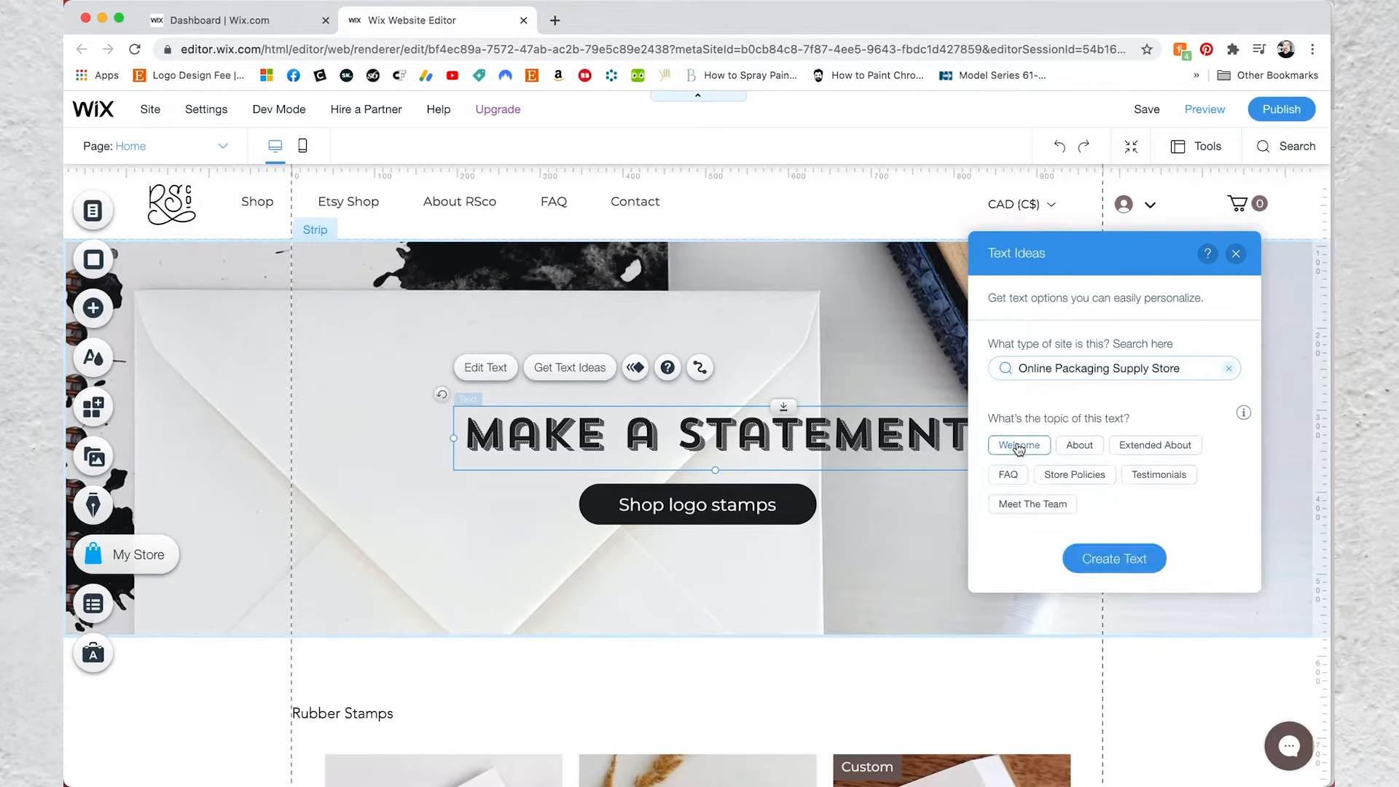
click(1096, 556)
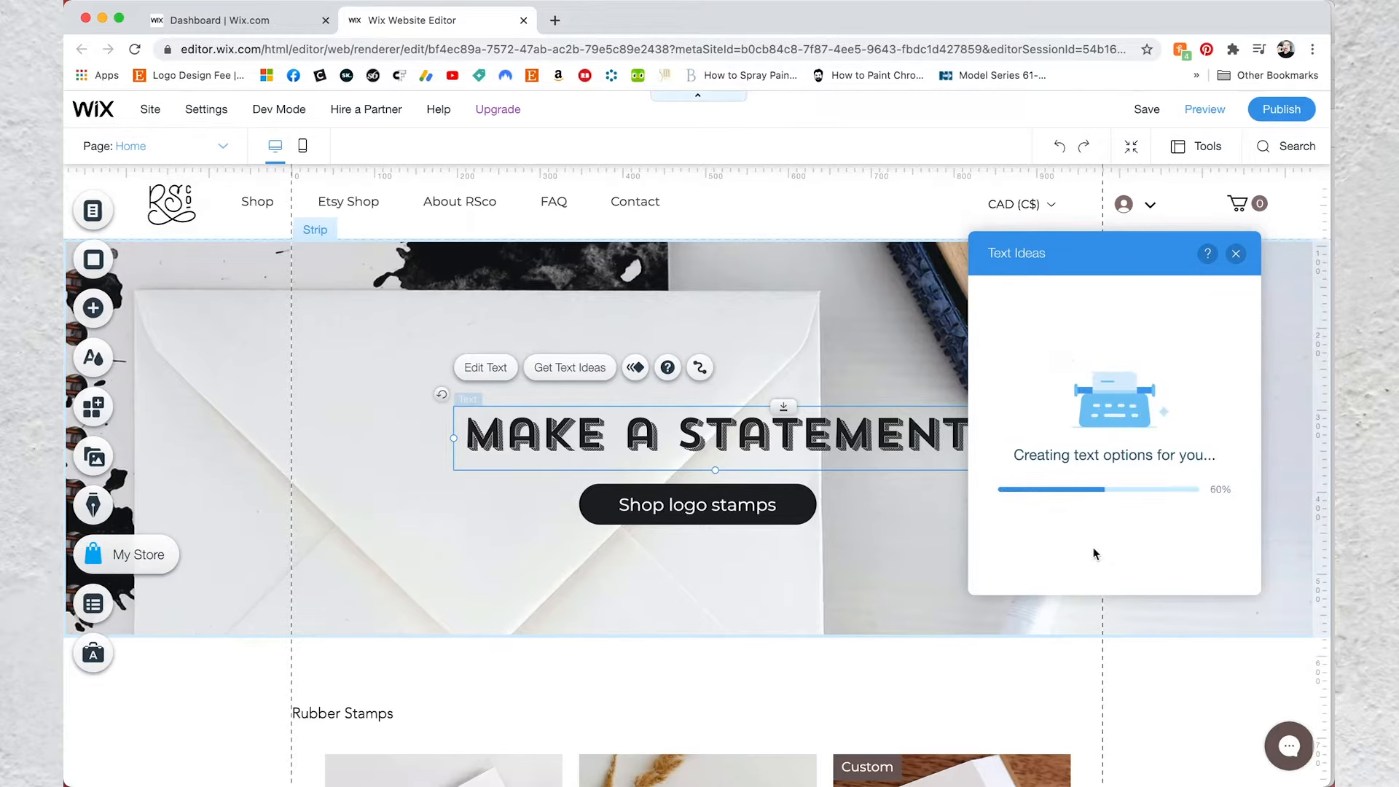
scroll(1096, 554, down, 1)
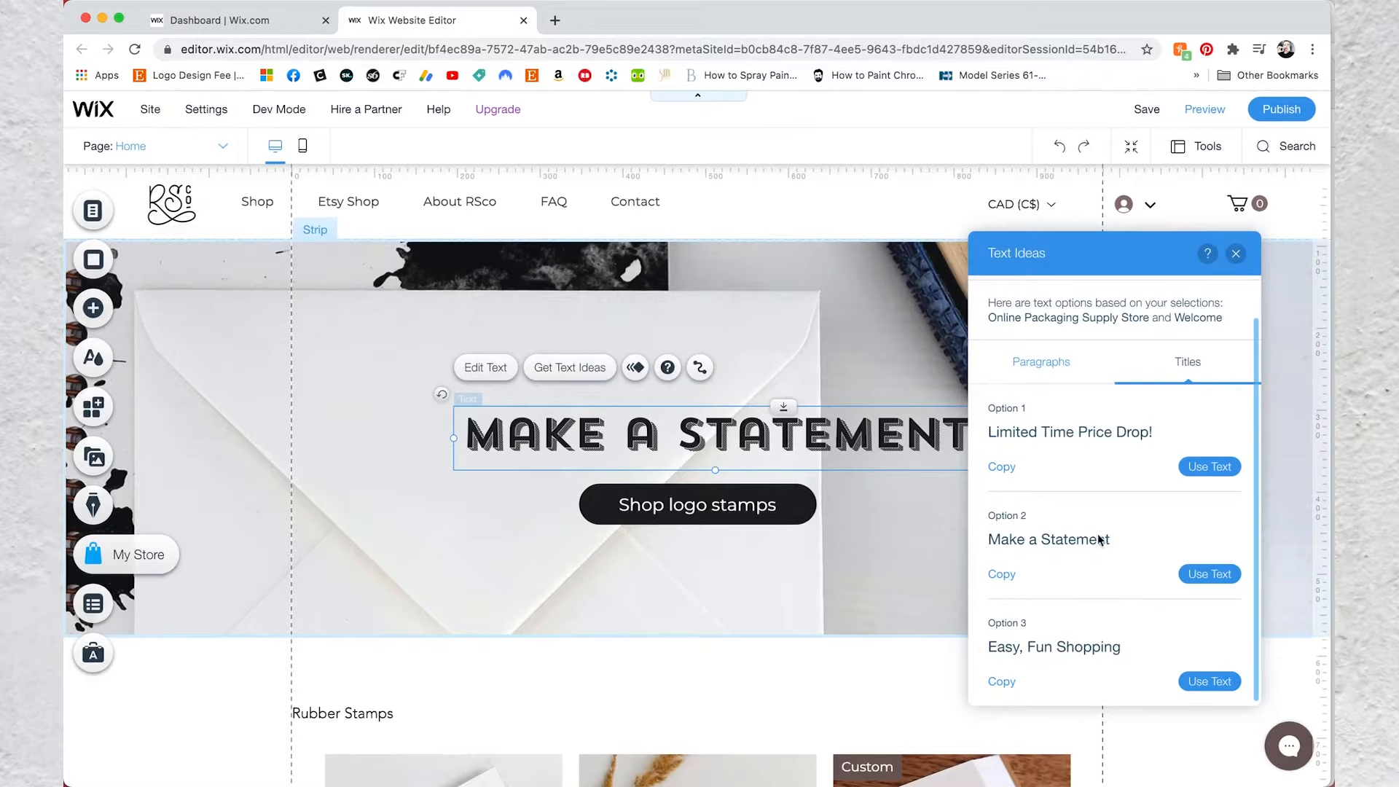
click(1049, 364)
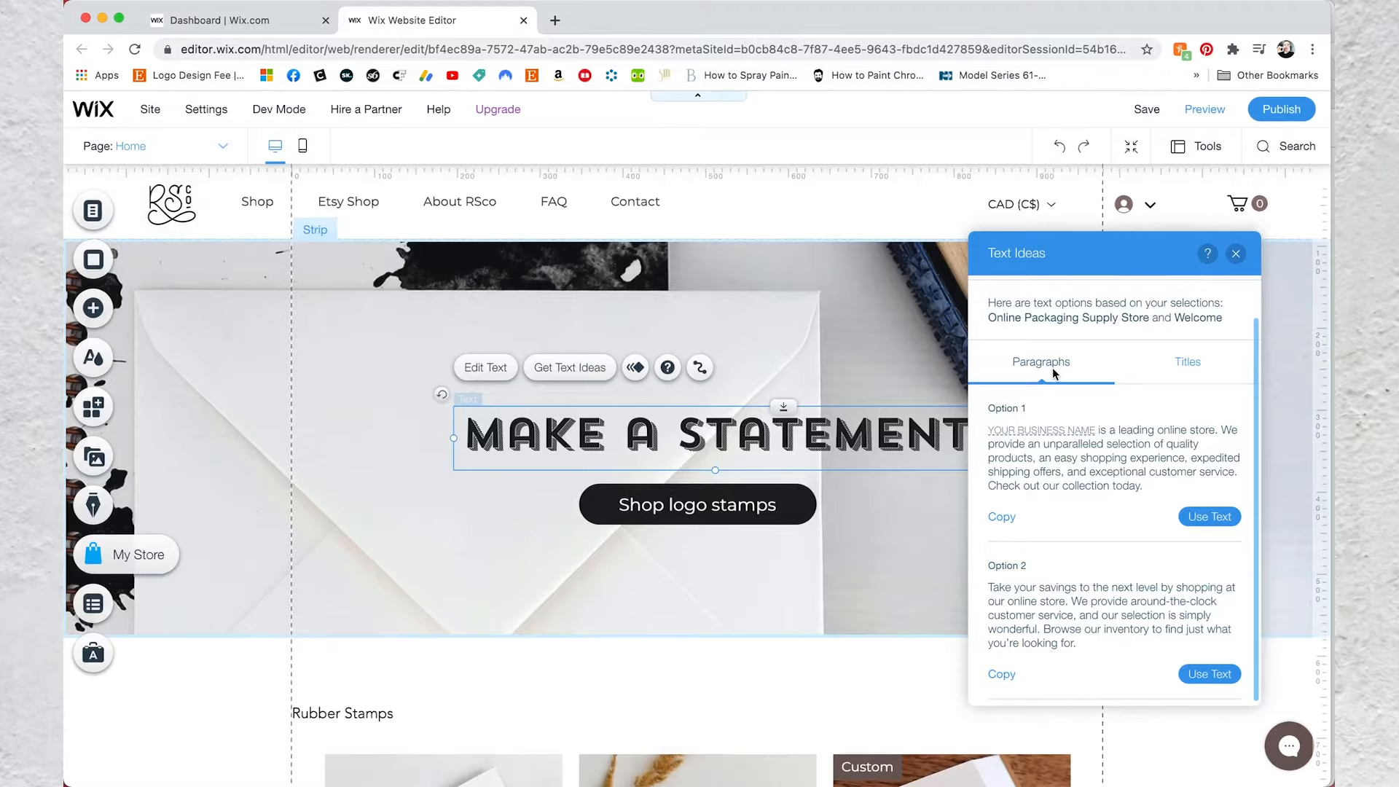
Generate text ideas for a Clothing Boutique on the Products topic, review the title options and close the text ideas
scroll(1057, 471, down, 3)
scroll(1056, 484, up, 4)
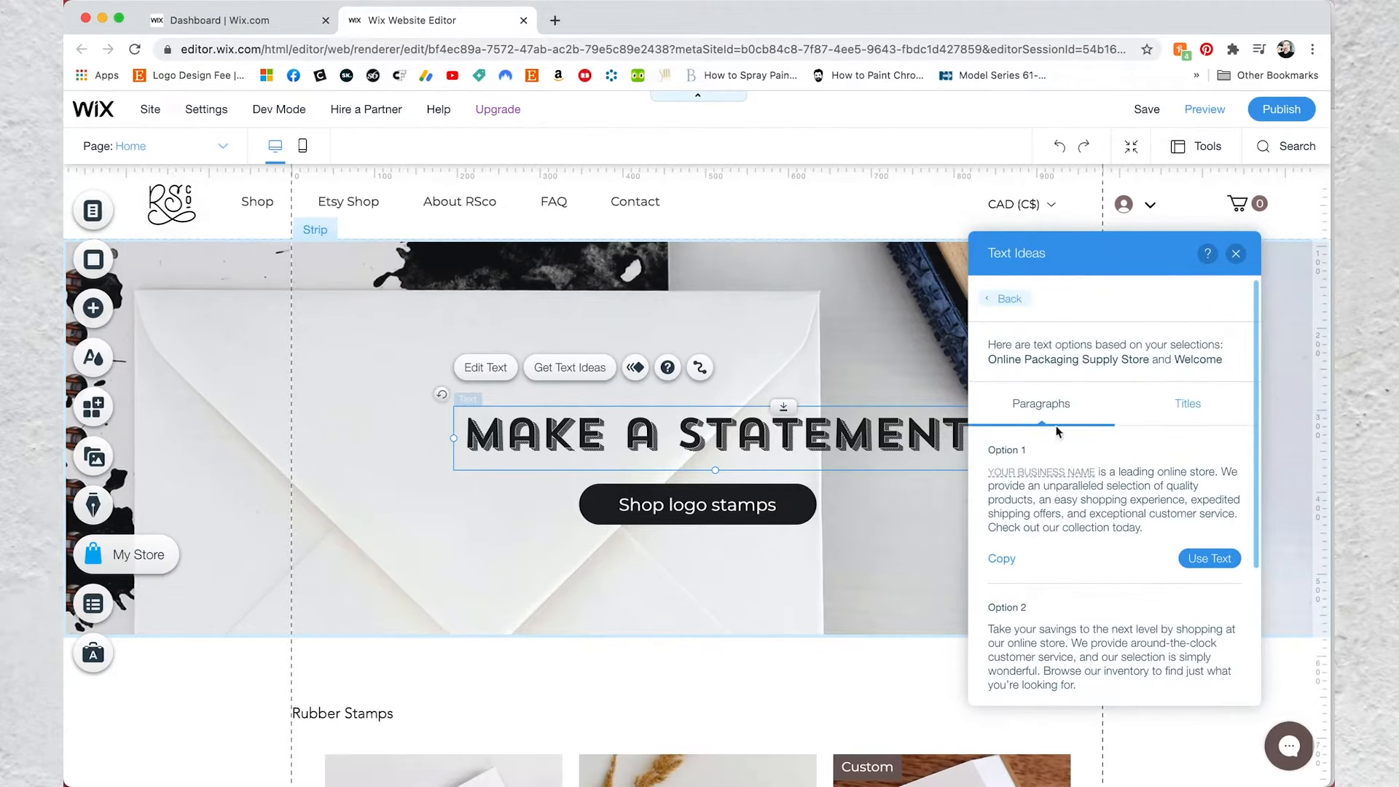
click(1008, 299)
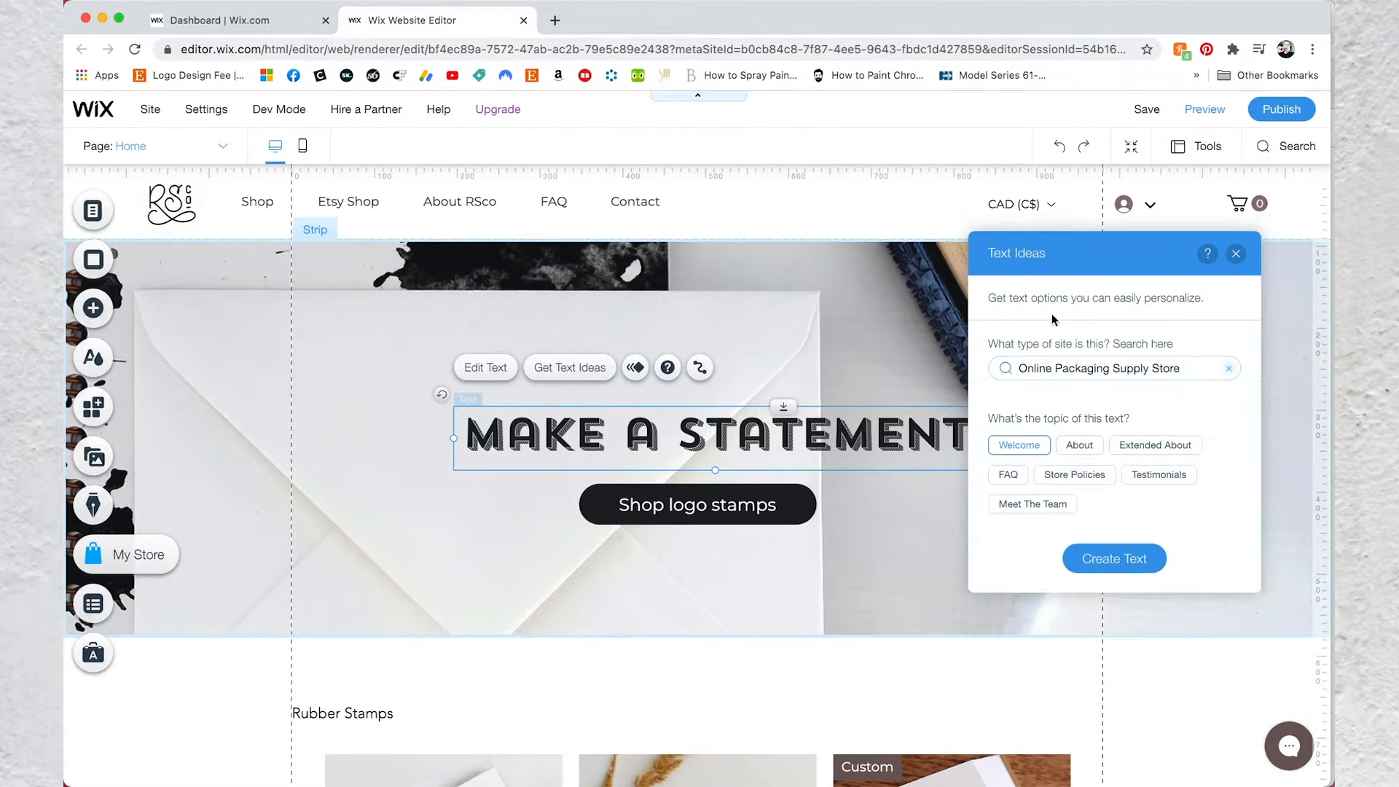
click(1229, 368)
text(clothing)
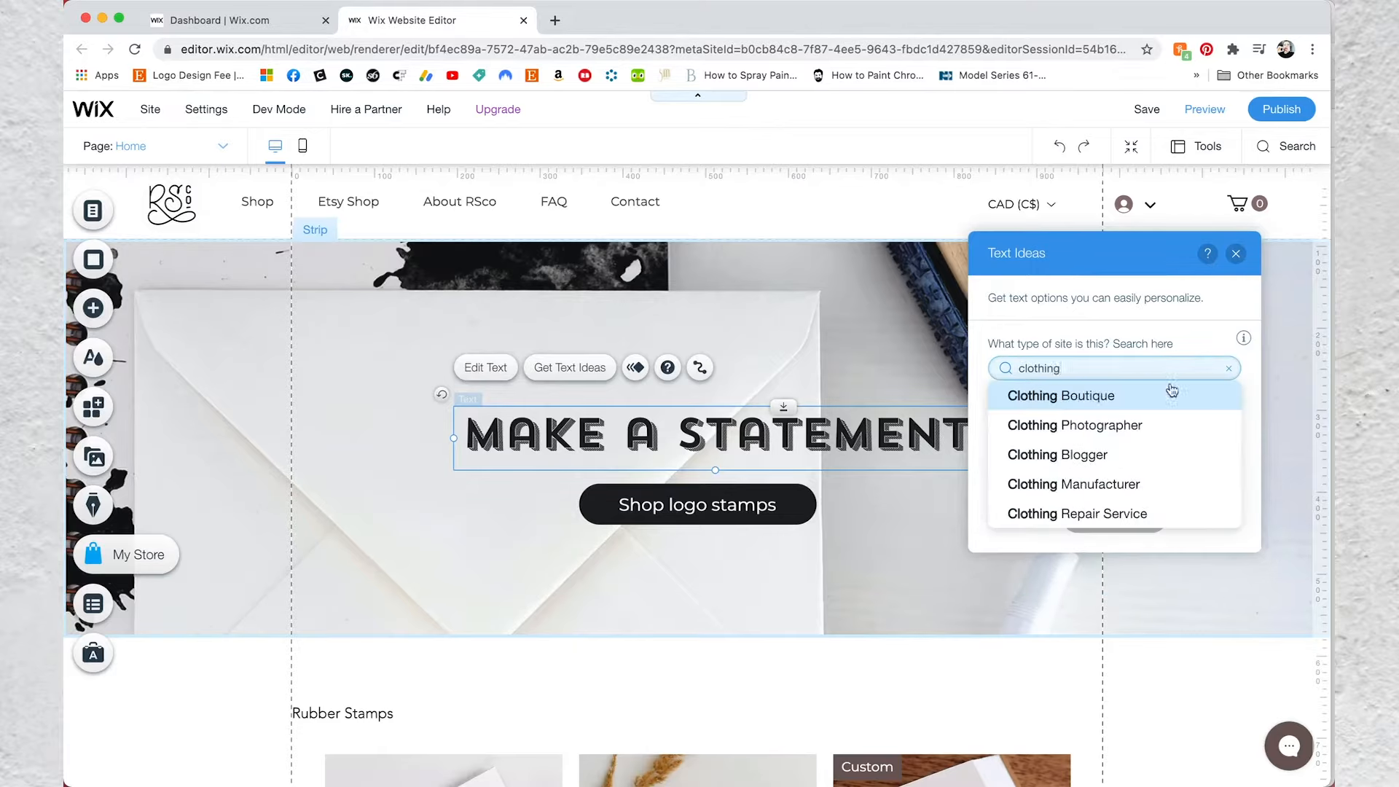
click(1150, 401)
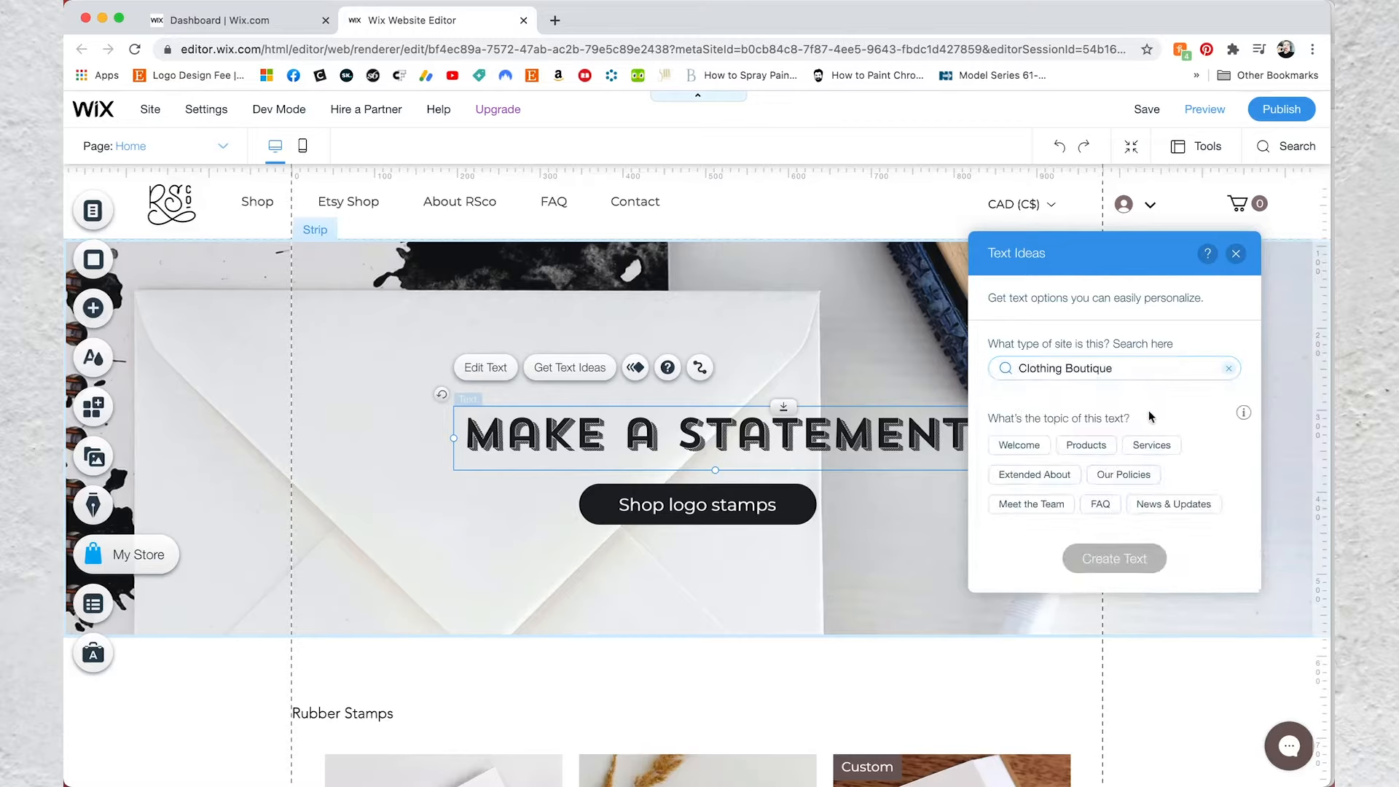
click(1106, 444)
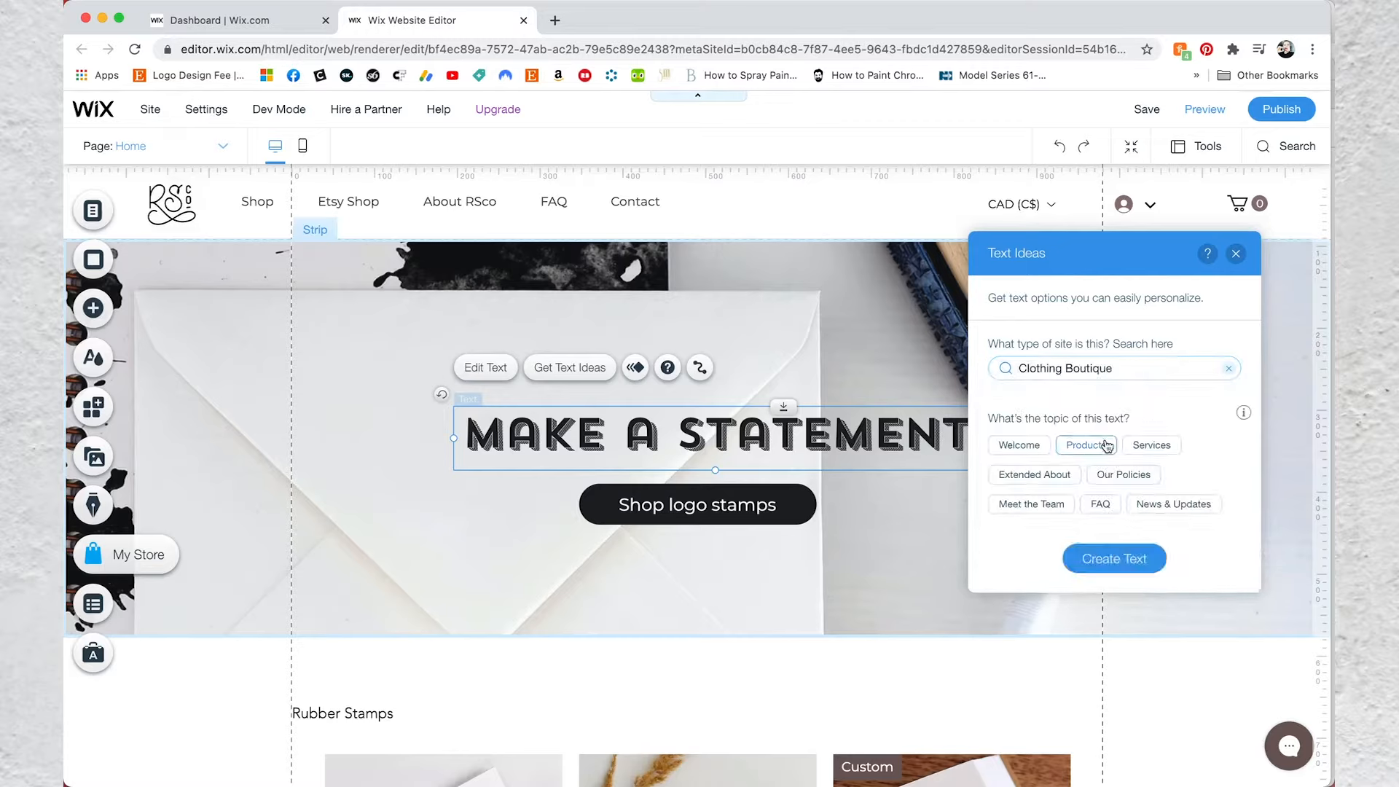
click(1113, 557)
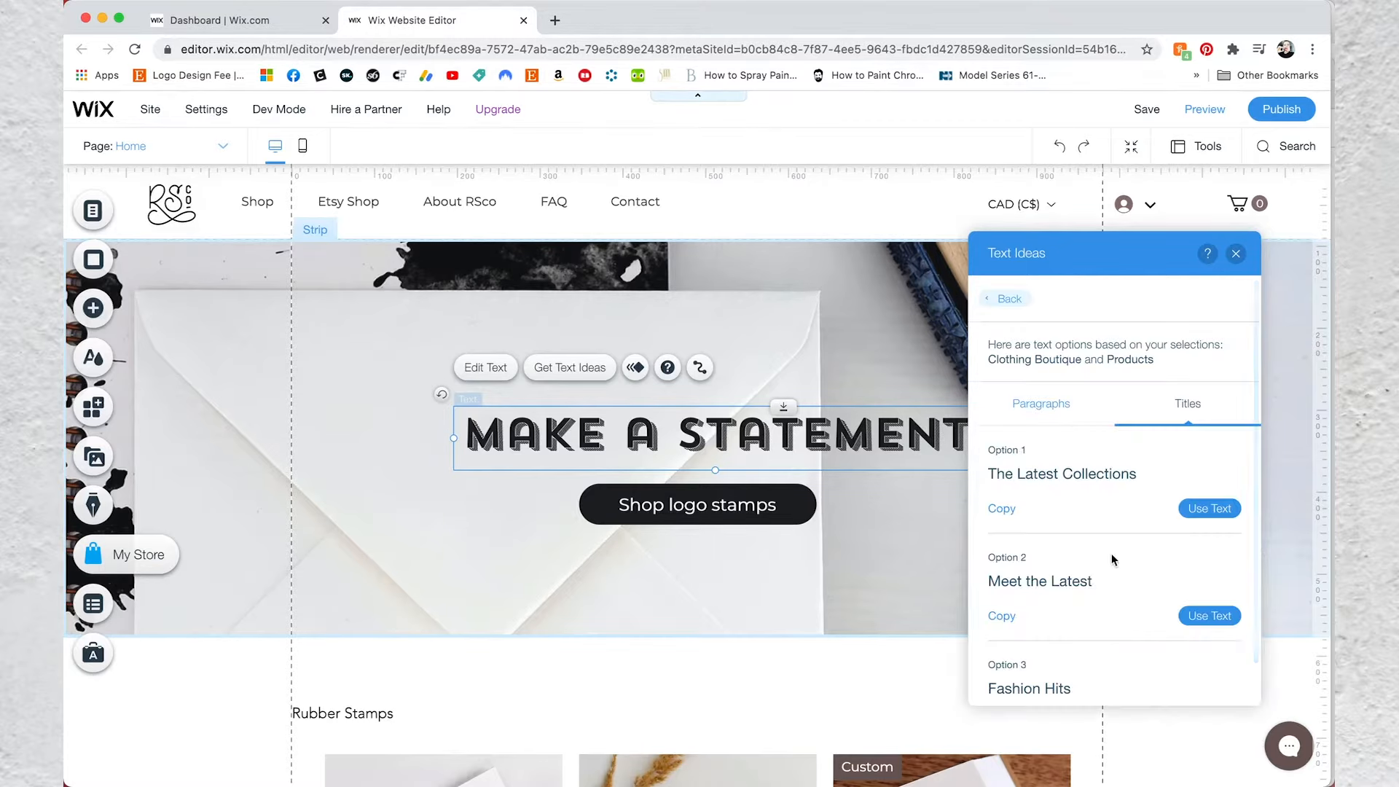
scroll(1112, 555, down, 1)
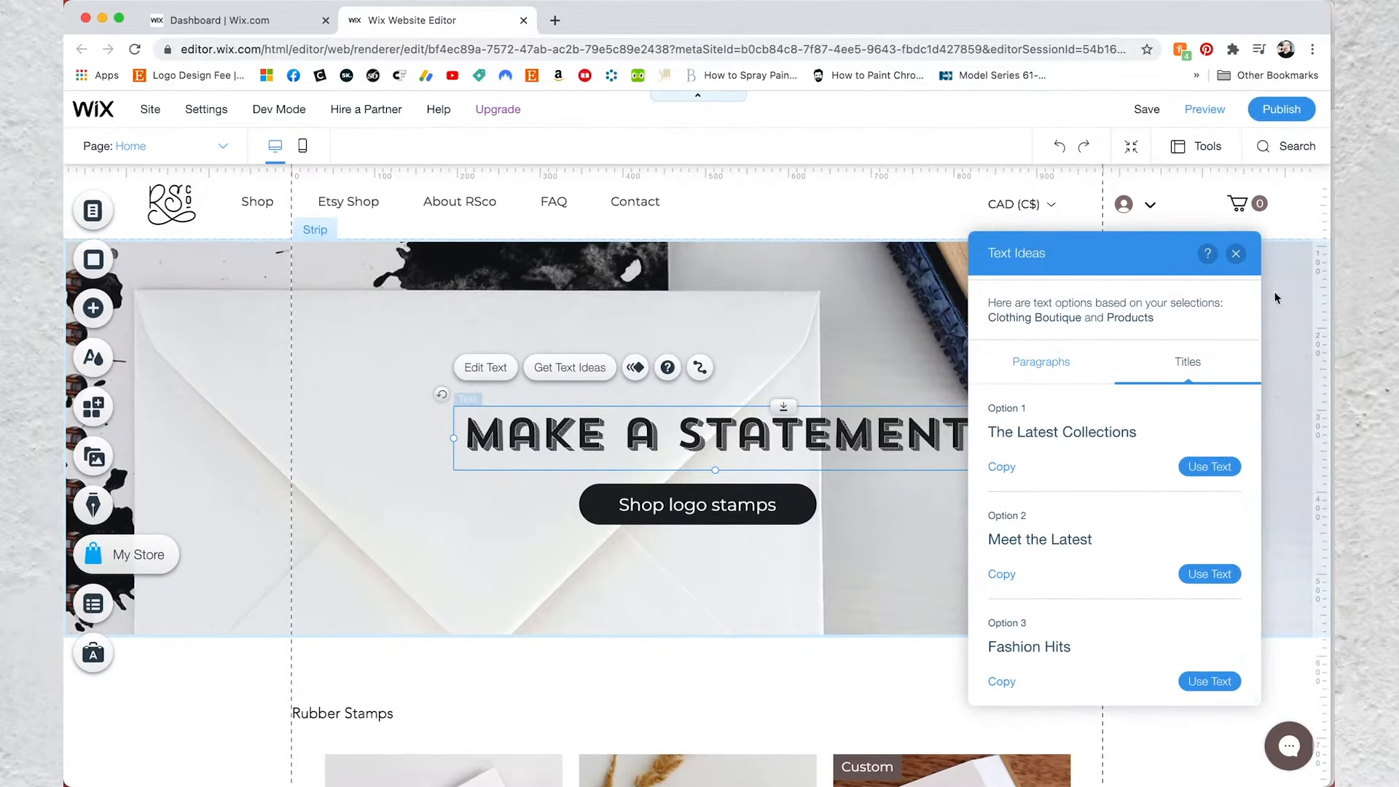
click(1236, 254)
Switch to the mobile version, preview the header scroll options and choose Scrolls with page
click(302, 146)
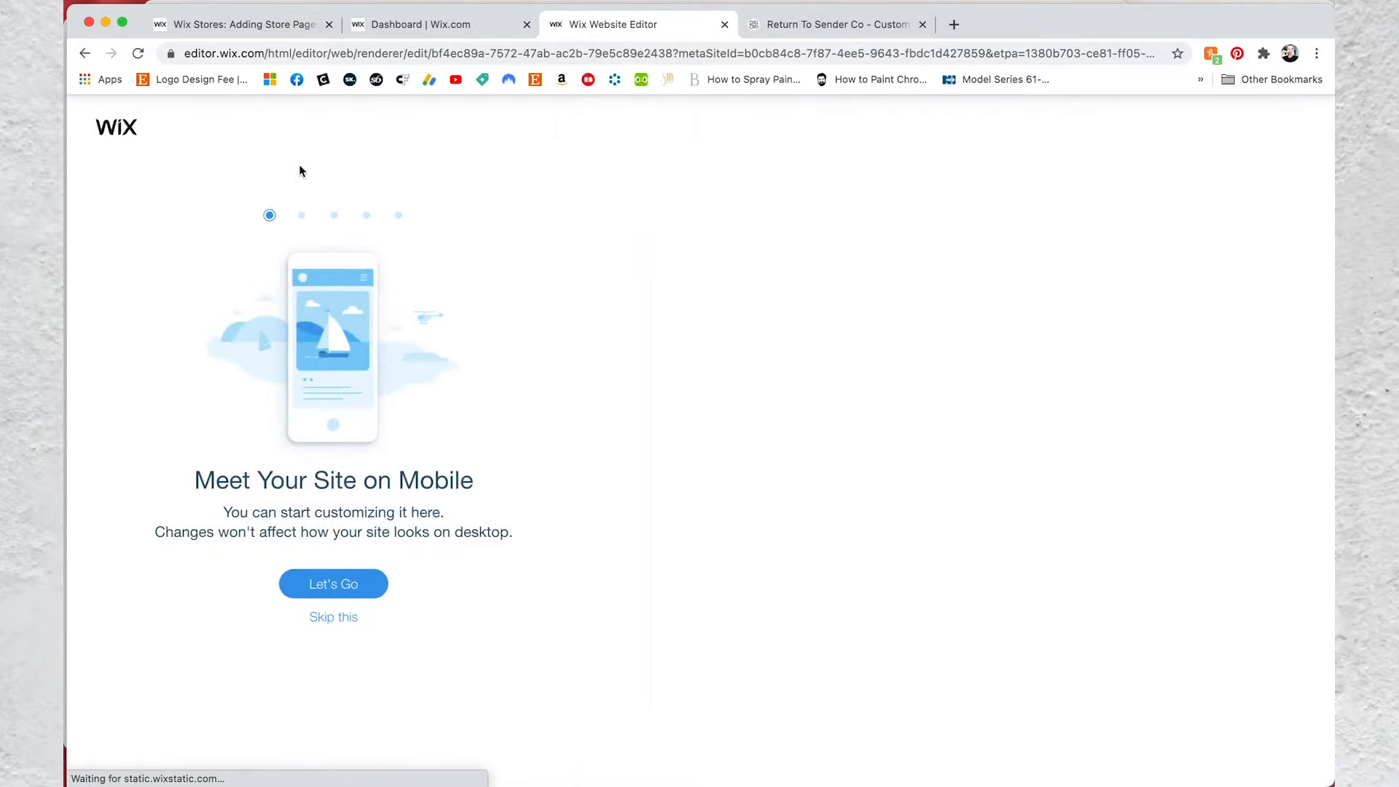
click(385, 583)
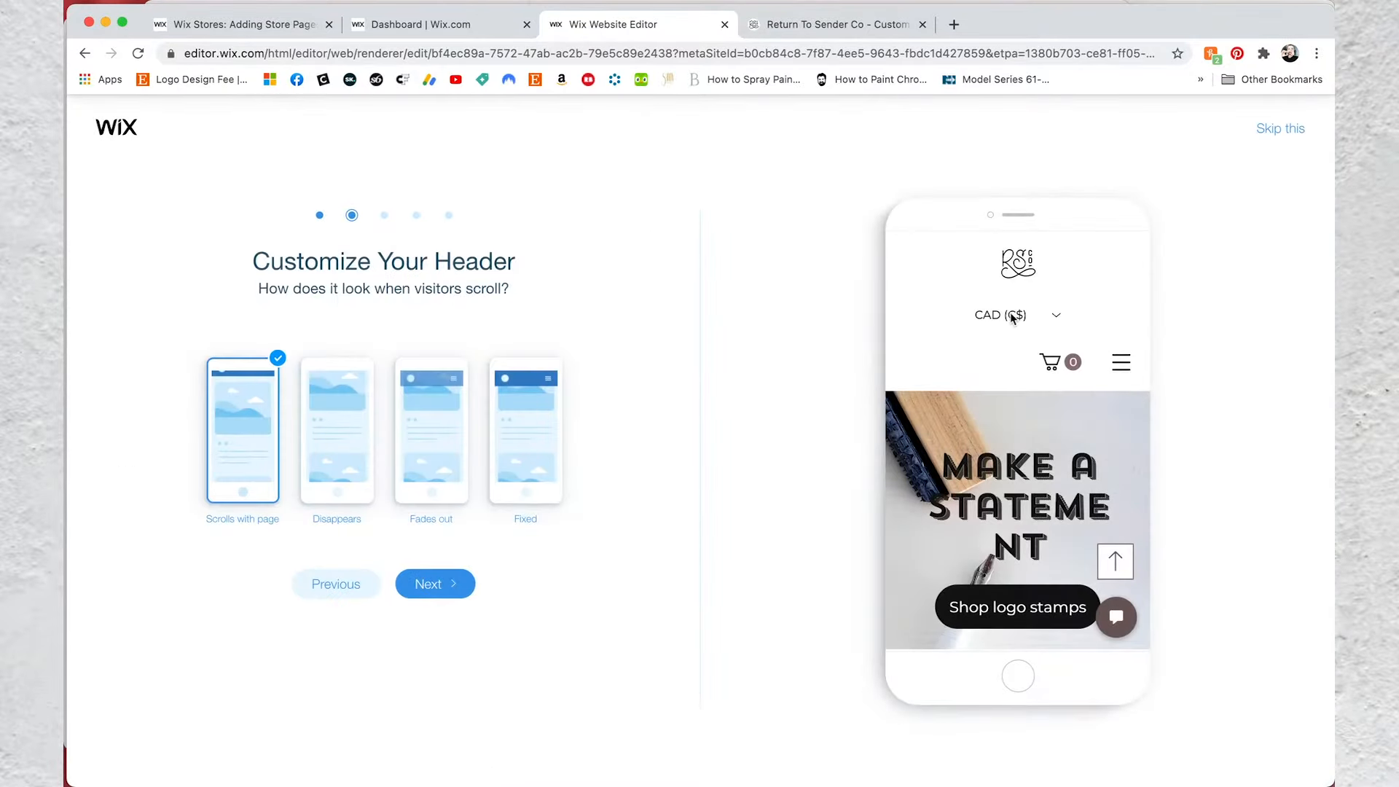
click(339, 440)
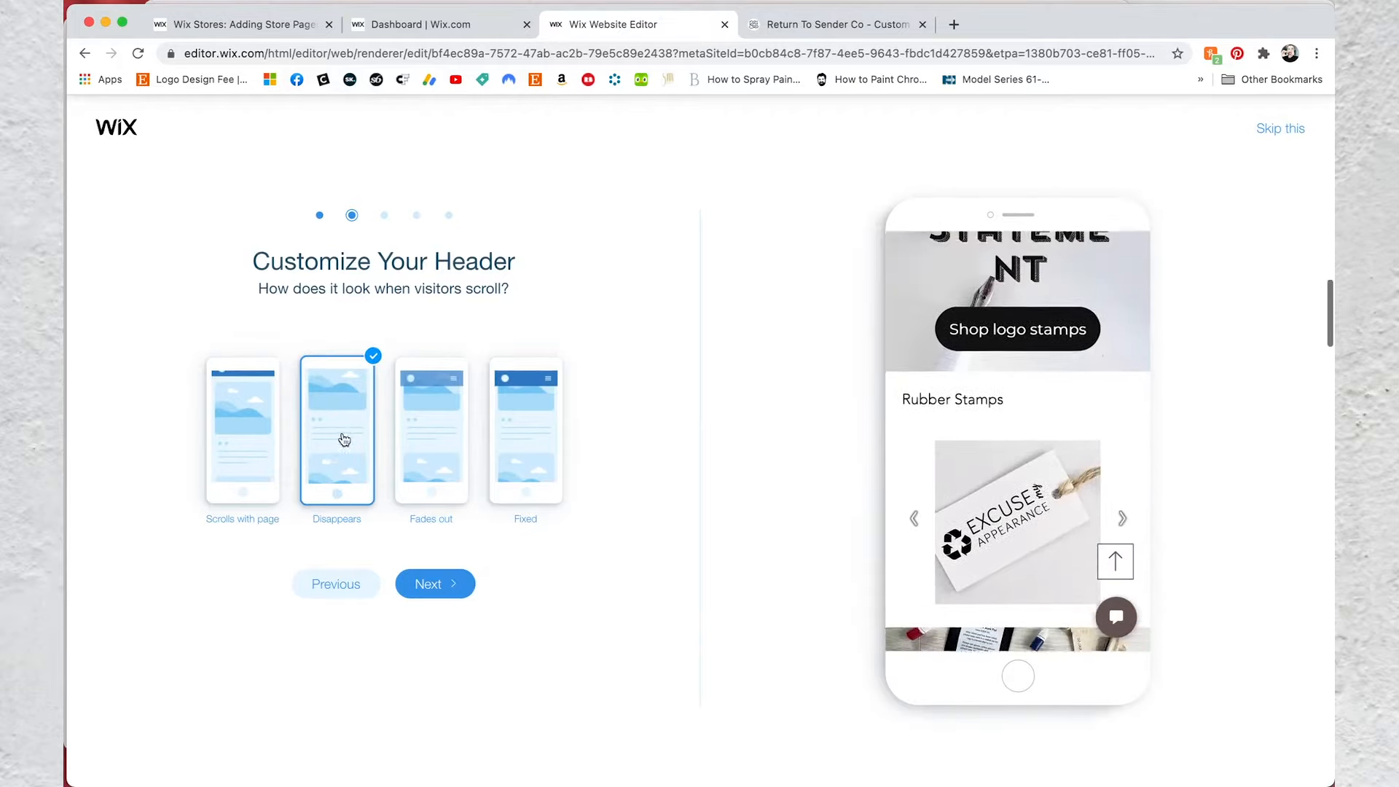
click(438, 446)
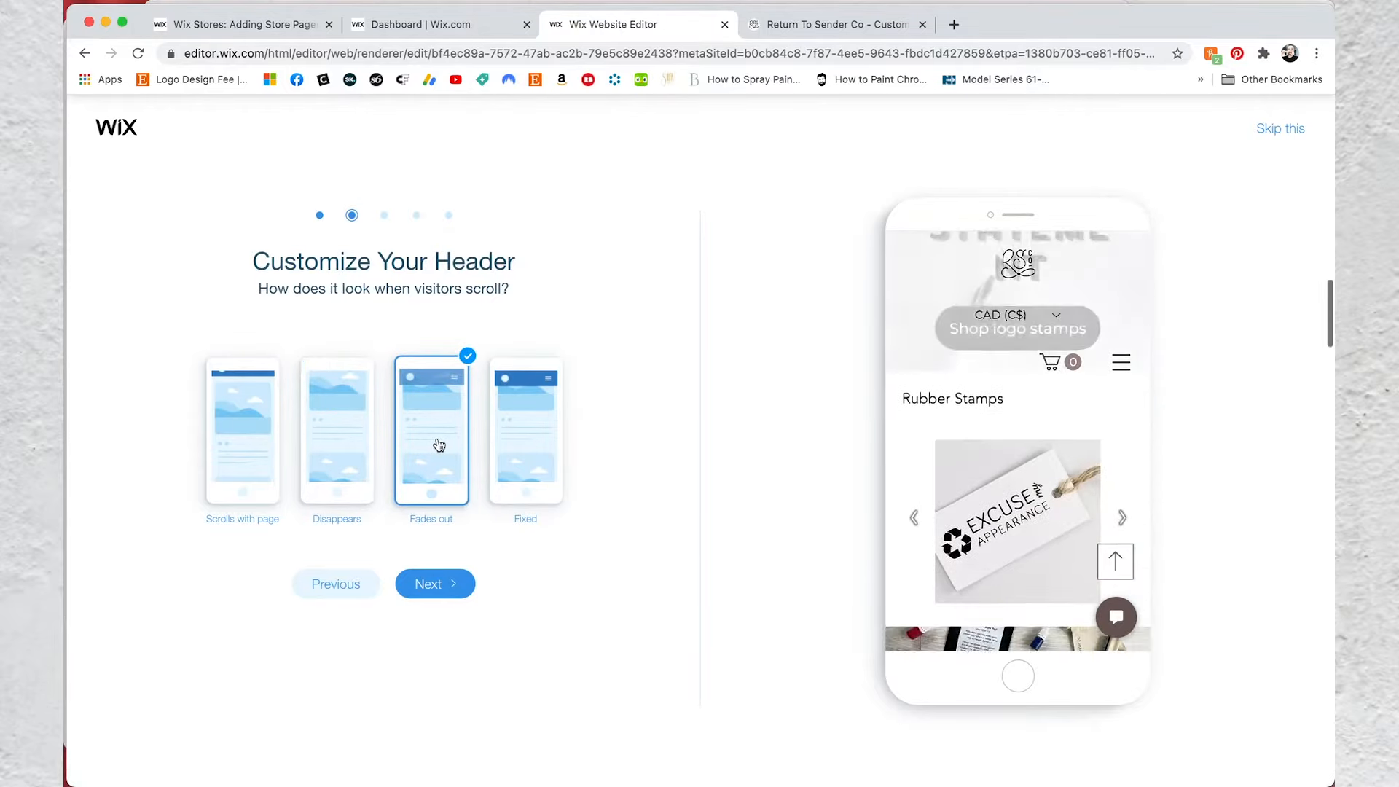
click(521, 459)
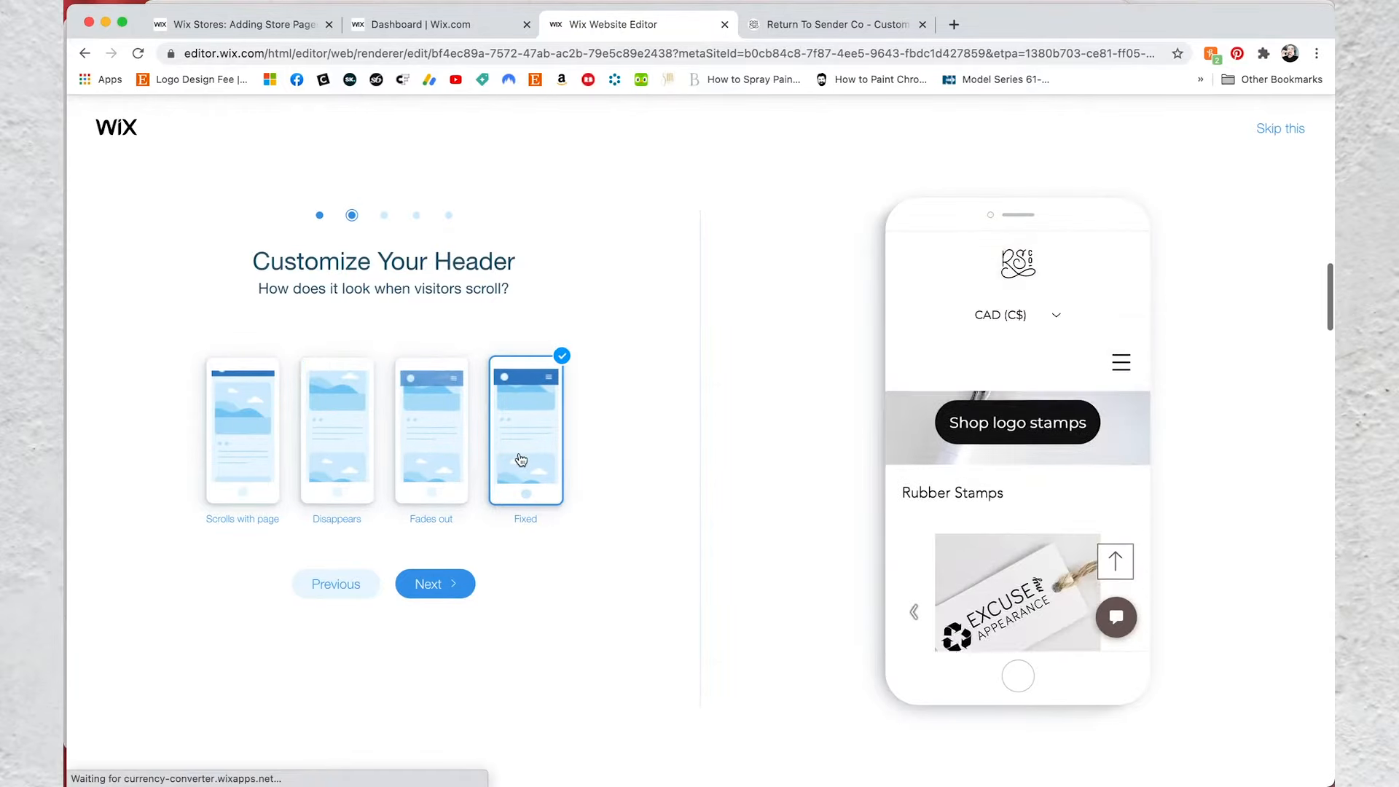
click(228, 443)
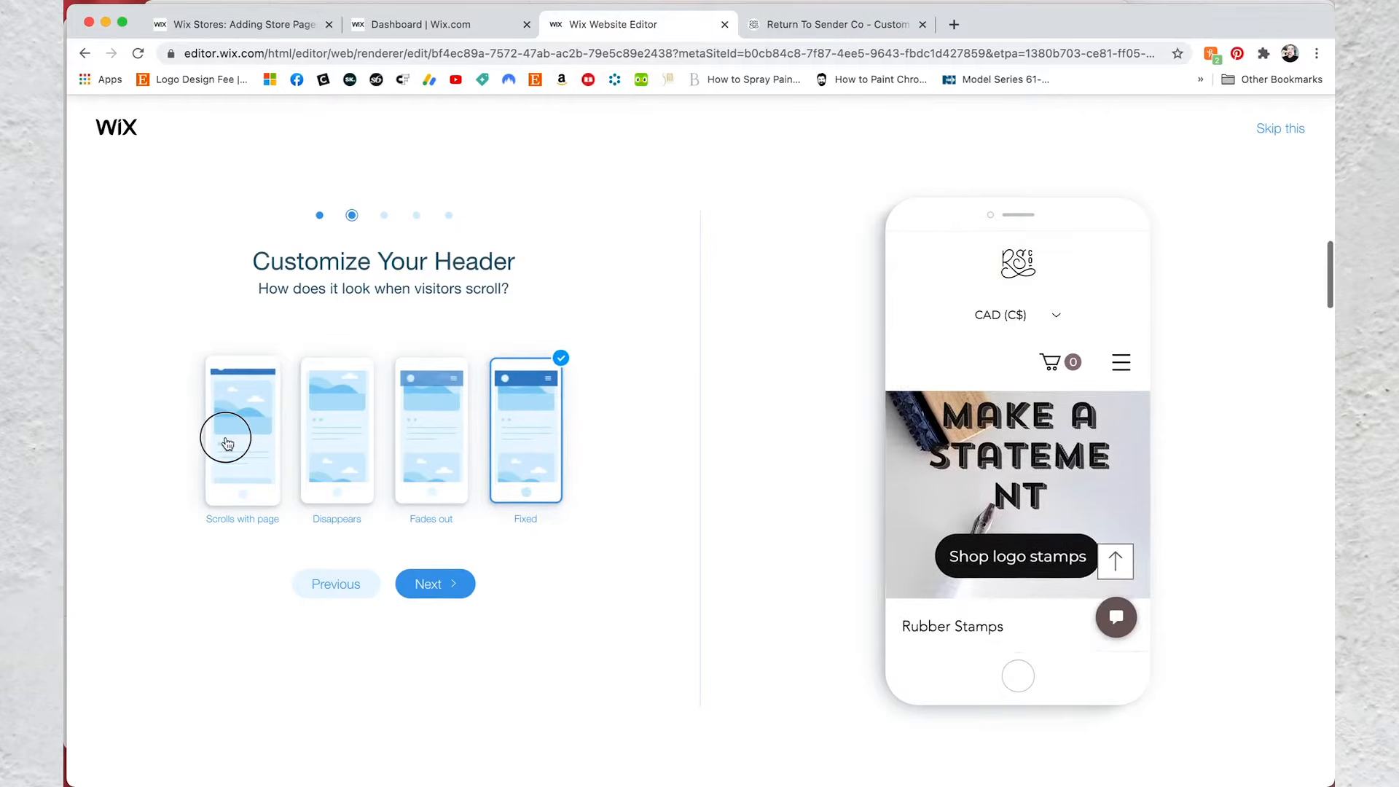
click(440, 586)
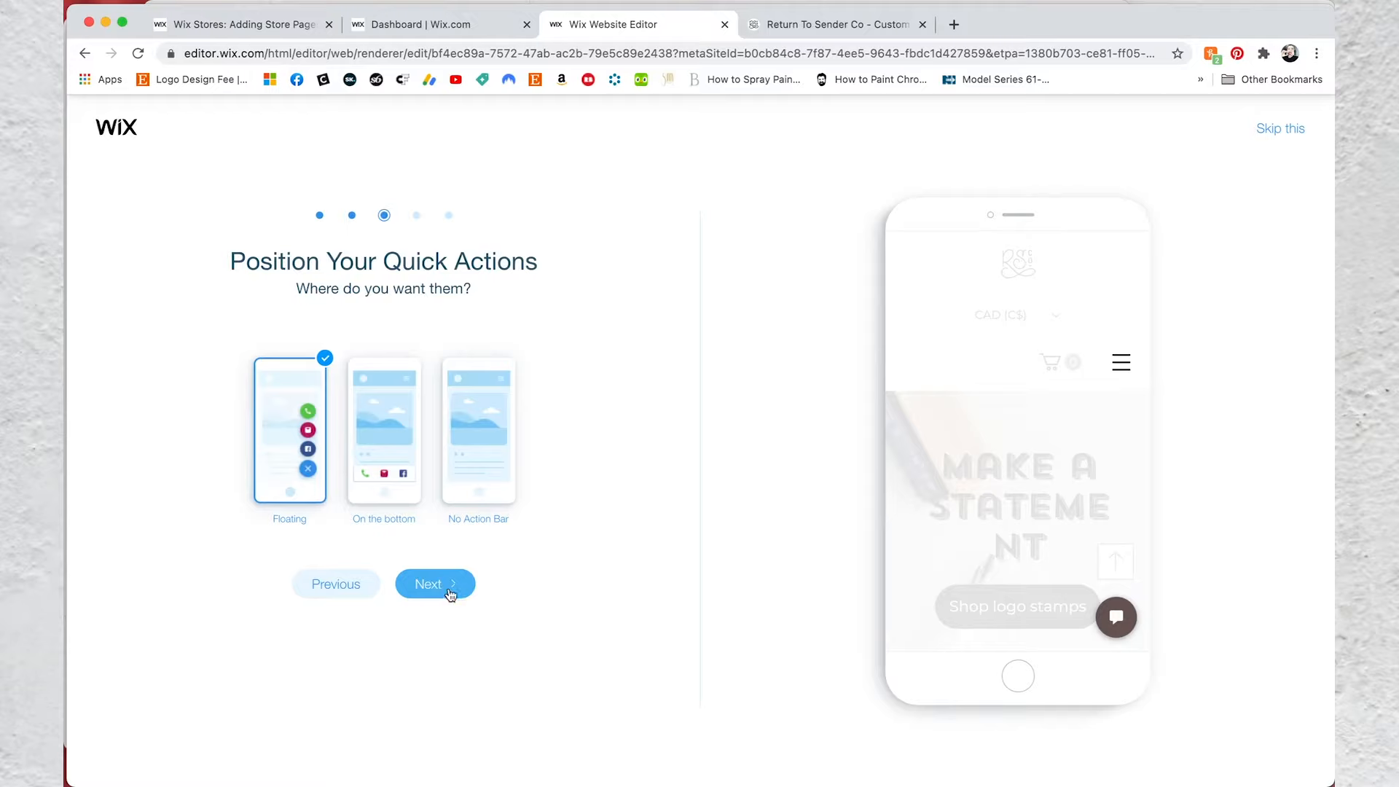
Choose No Action Bar for the quick actions, decline the back to top button and continue to the mobile editor
click(469, 436)
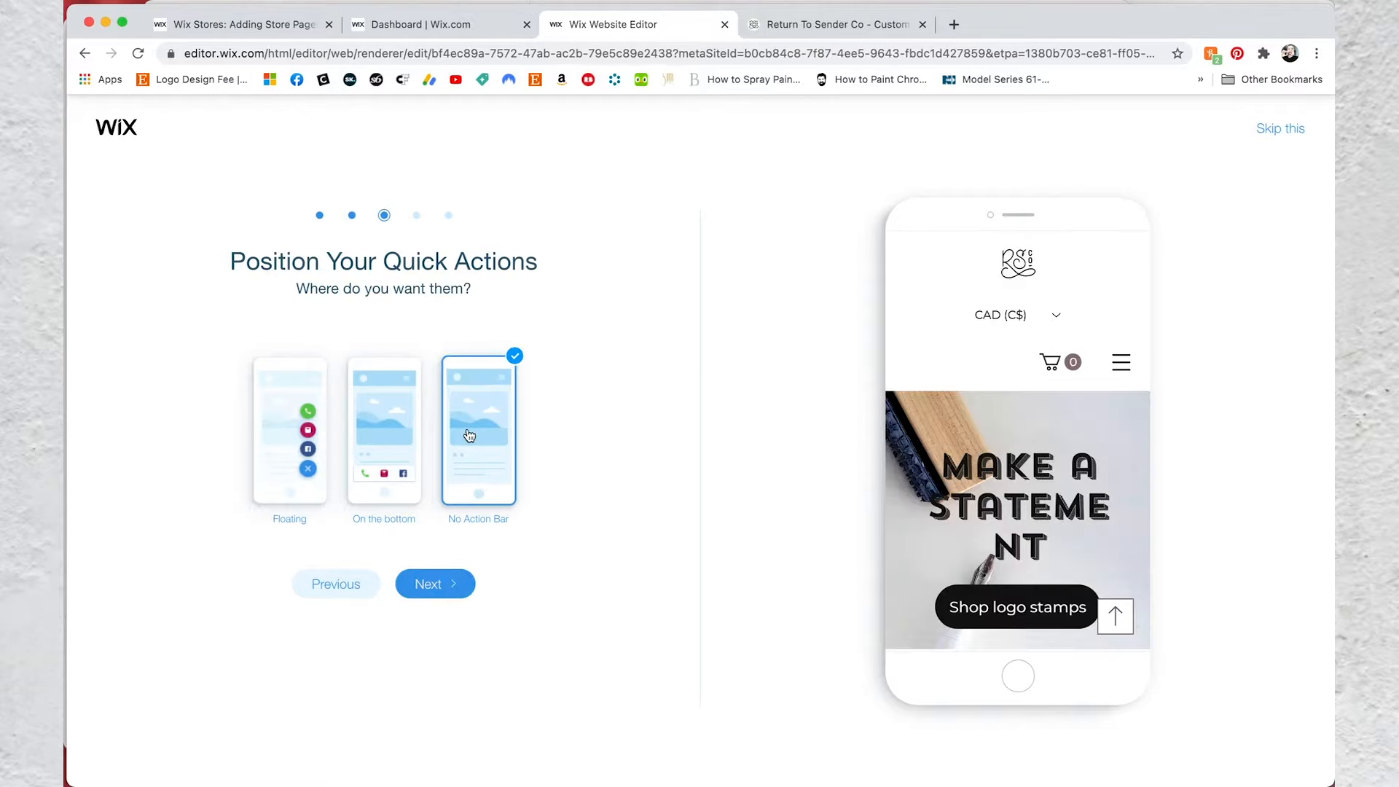
click(447, 586)
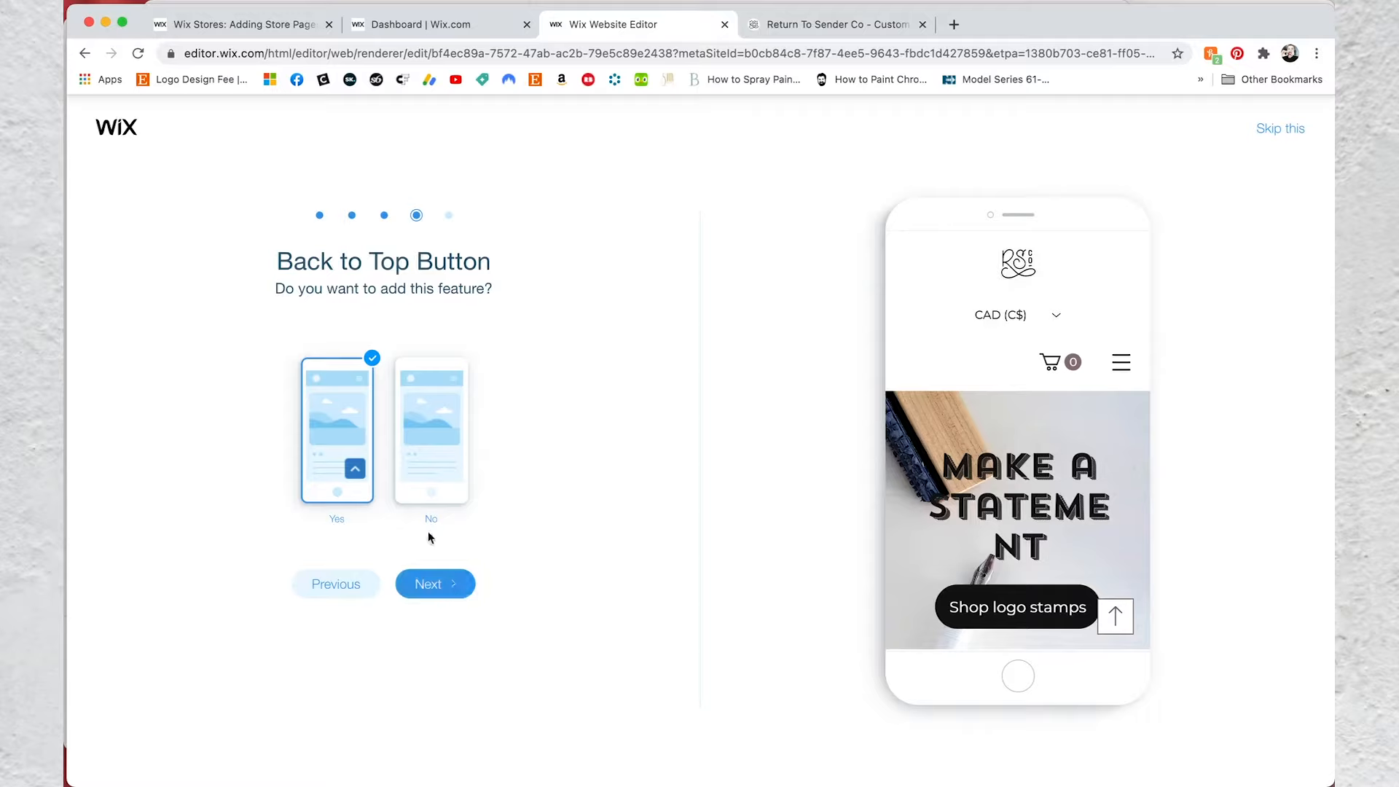
click(431, 470)
click(448, 587)
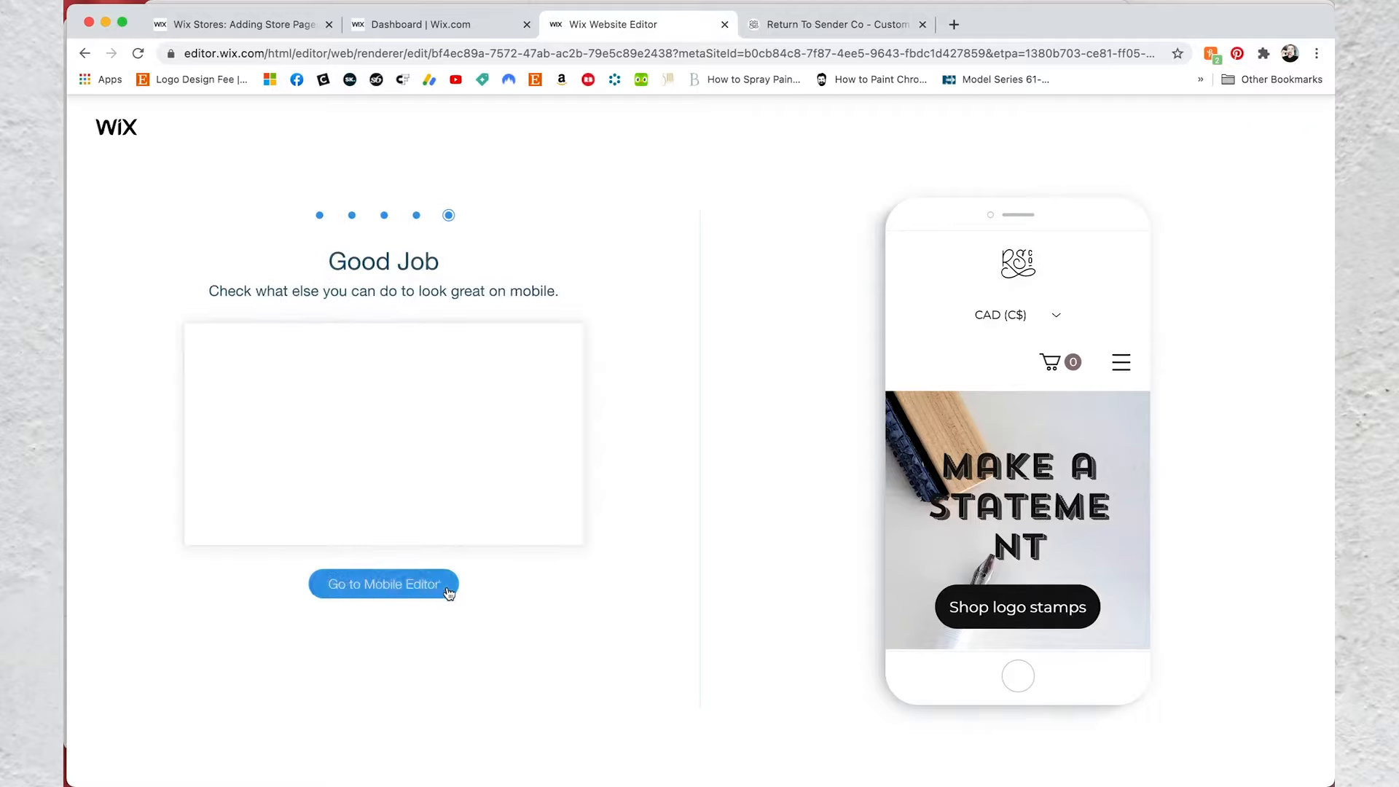
click(426, 592)
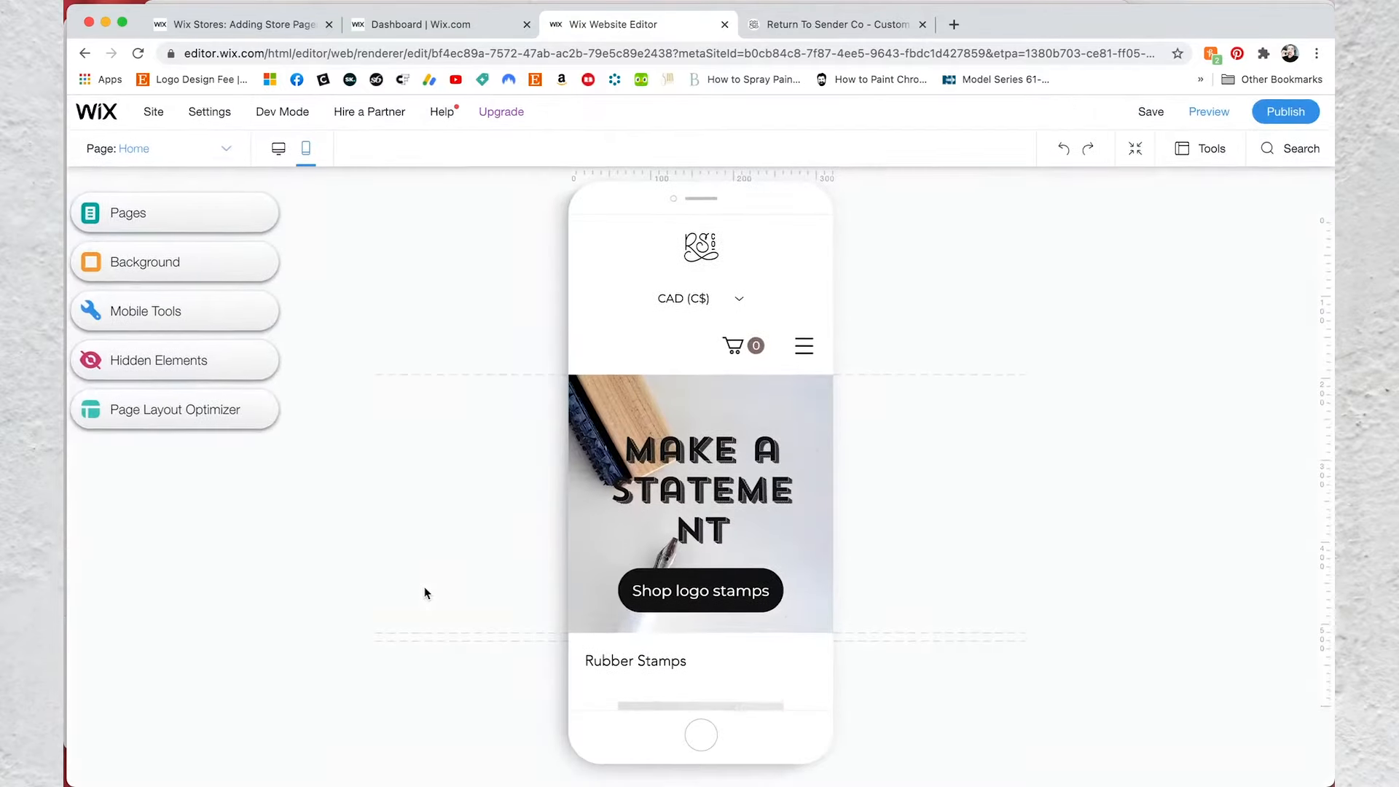
Hide the currency converter in the mobile header
click(683, 284)
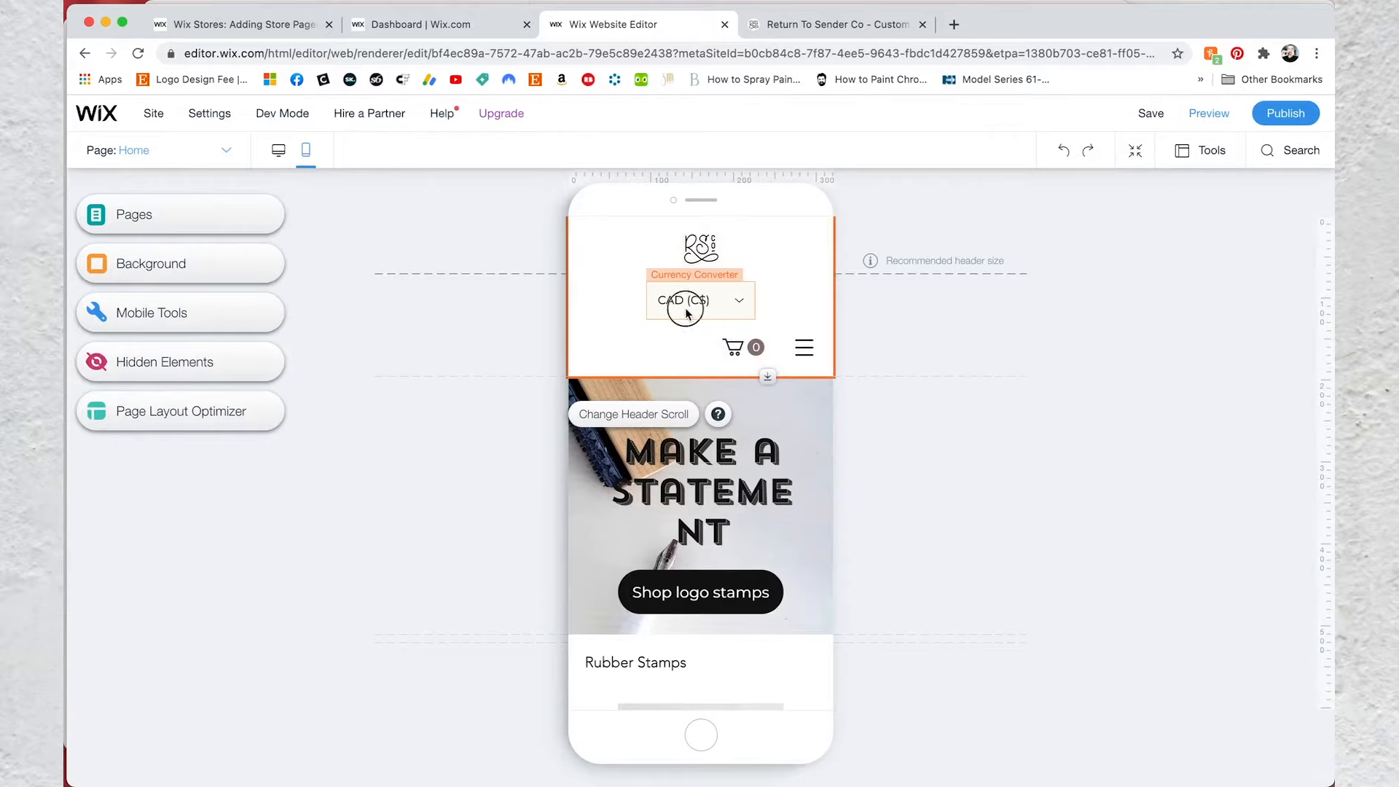
click(684, 292)
click(659, 242)
click(761, 368)
drag(766, 376, 766, 303)
drag(702, 250, 609, 260)
drag(804, 348, 804, 256)
click(741, 290)
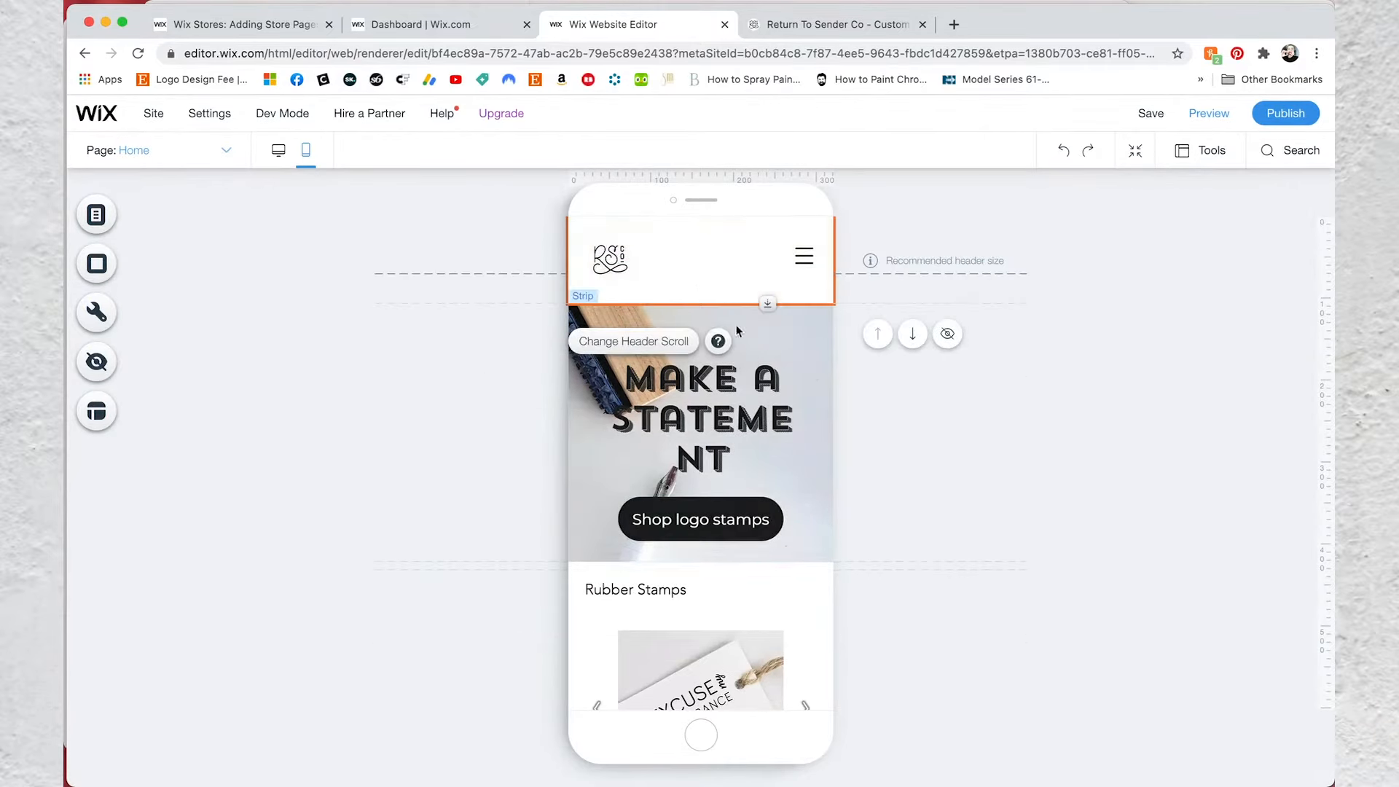
click(1064, 151)
click(1065, 150)
click(1065, 151)
Arrange the cart, menu icon and logo in one row in the mobile header and shorten the header to fit
drag(748, 343, 750, 249)
drag(805, 348, 809, 249)
drag(702, 255, 603, 258)
click(758, 357)
drag(766, 376, 766, 280)
Reduce the MAKE A STATEMENT text size, widen its box so STATEMENT fits on one line, and reposition it
click(688, 408)
click(652, 468)
click(652, 466)
click(652, 463)
drag(796, 363, 816, 363)
drag(779, 368, 771, 396)
Try the Bottom and Top background spacing options for the MAKE A STATEMENT strip and leave it at None
click(706, 433)
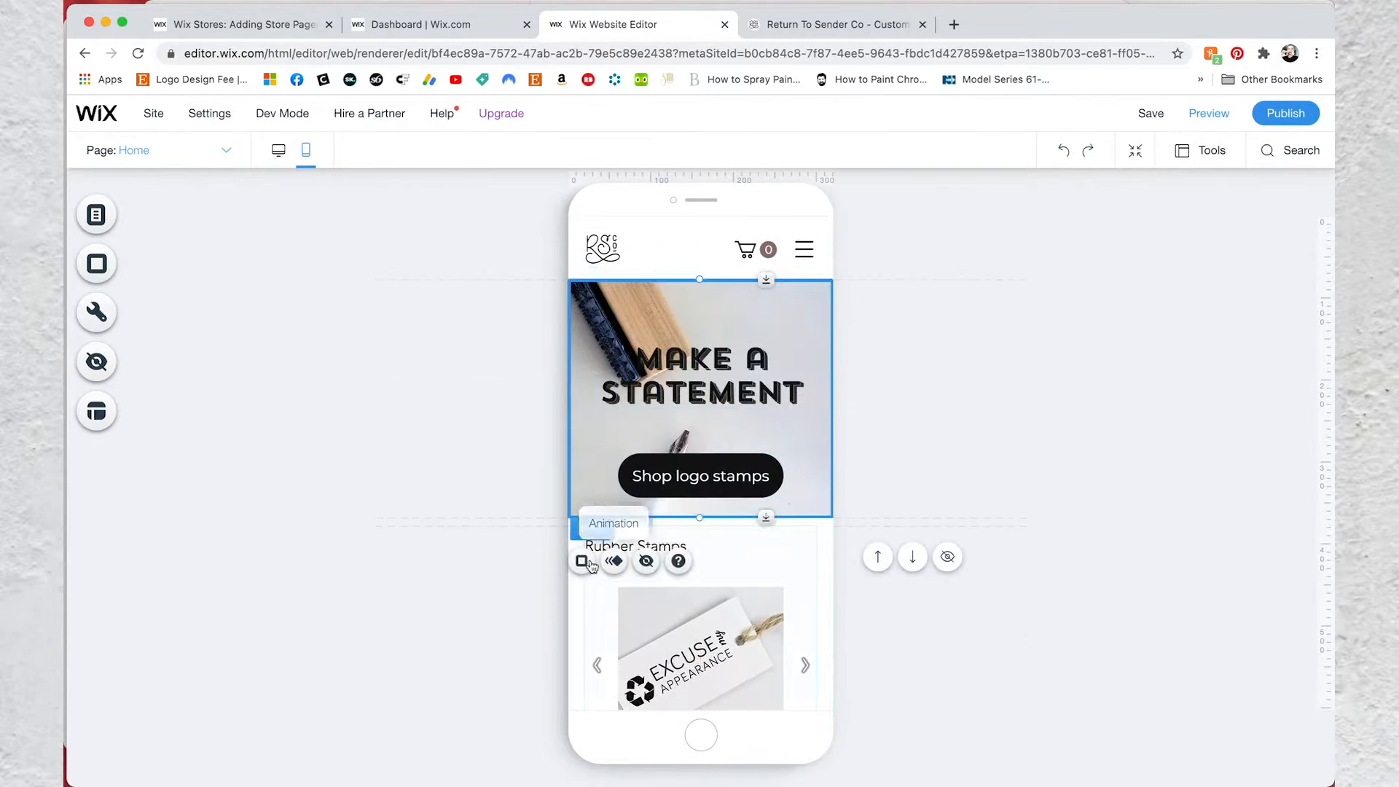
click(582, 562)
click(507, 525)
click(453, 528)
drag(347, 633, 400, 627)
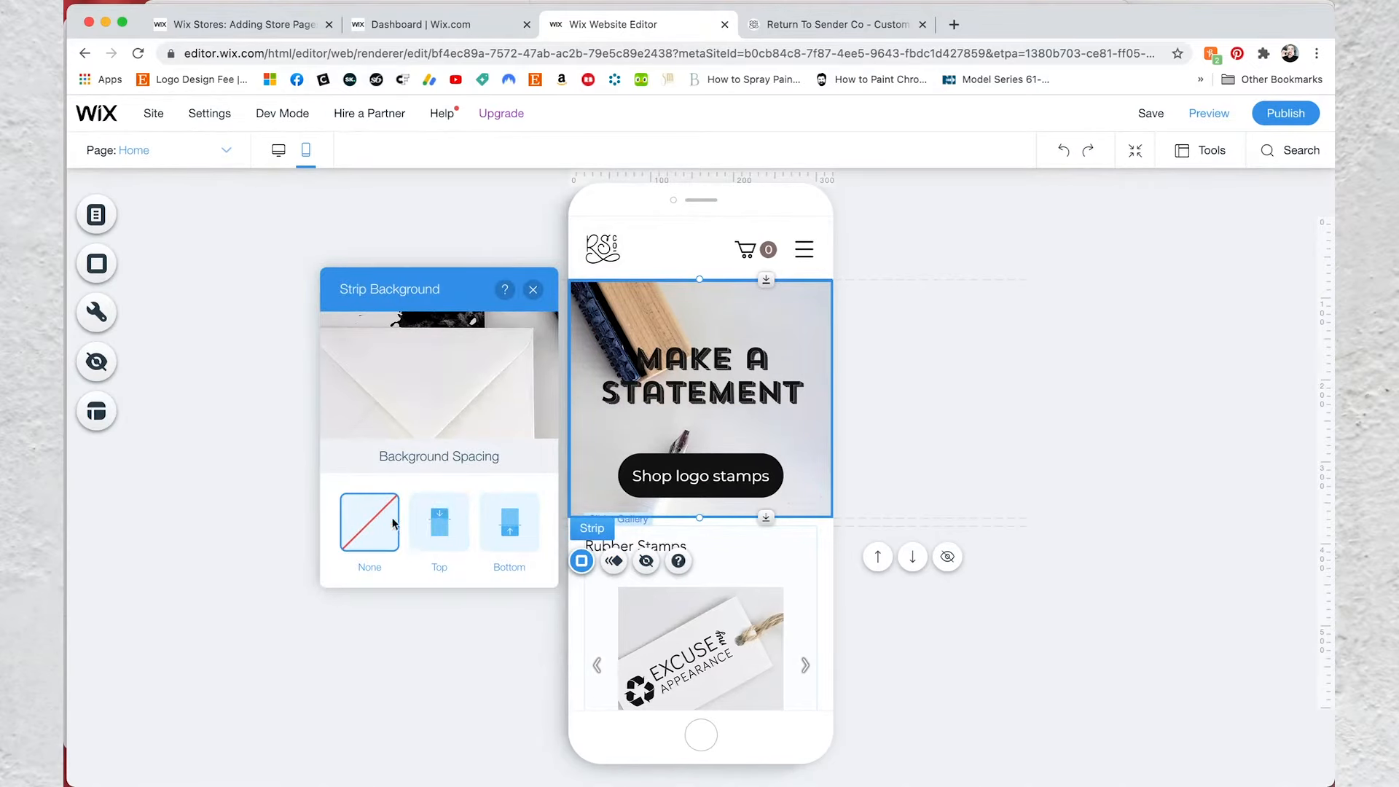
click(533, 289)
Shorten the MAKE A STATEMENT strip and move the Shop logo stamps button to about x 60, y 233
drag(699, 518, 702, 486)
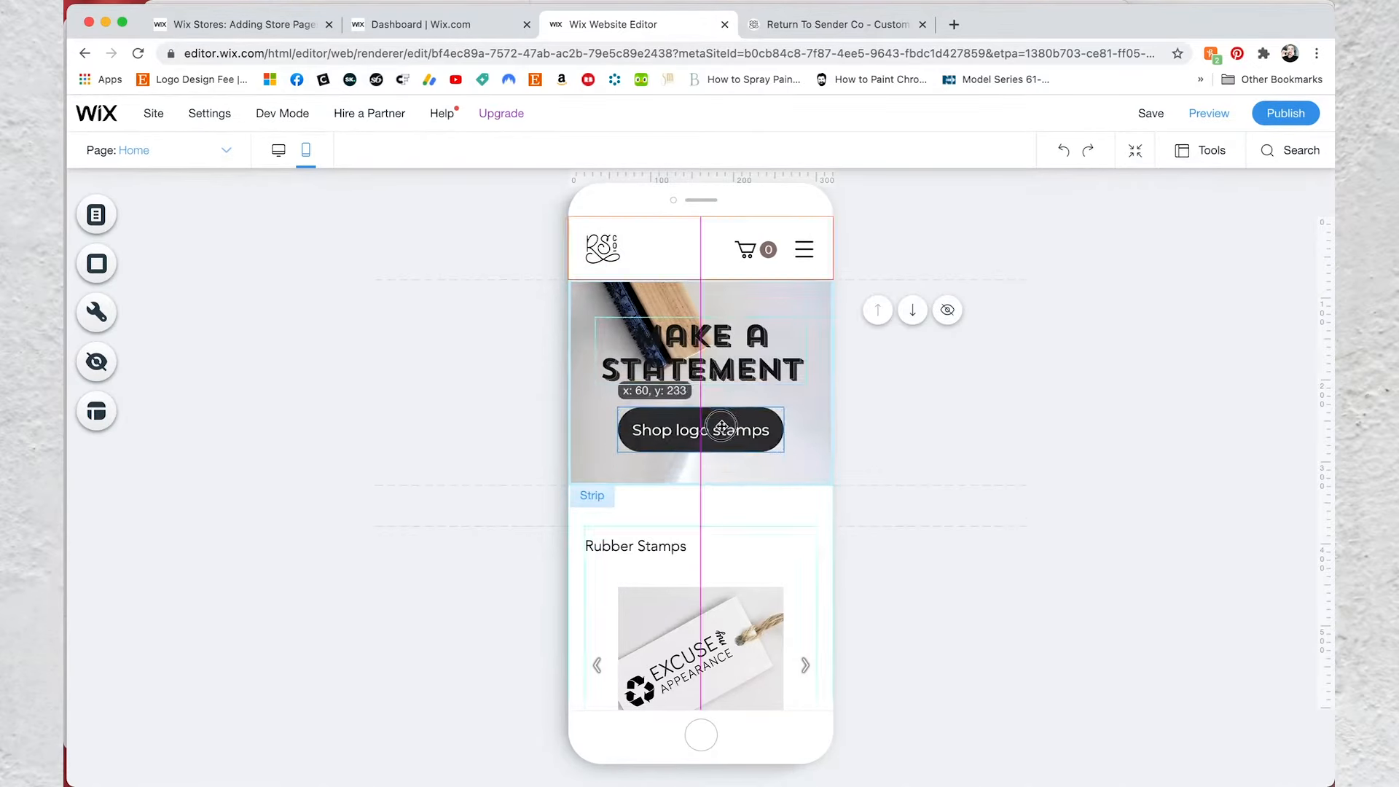
click(729, 561)
scroll(749, 438, down, 3)
scroll(749, 409, down, 5)
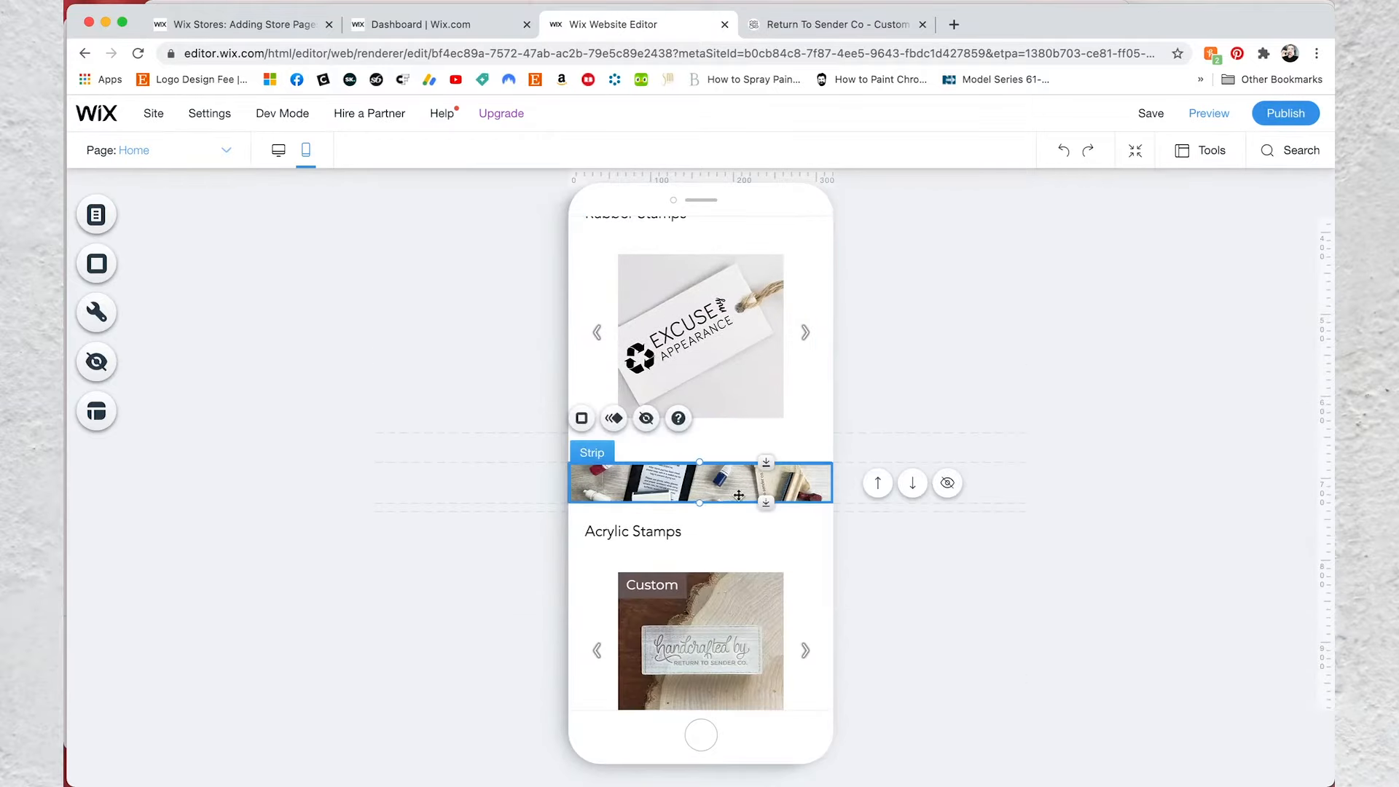
click(684, 584)
scroll(729, 557, down, 6)
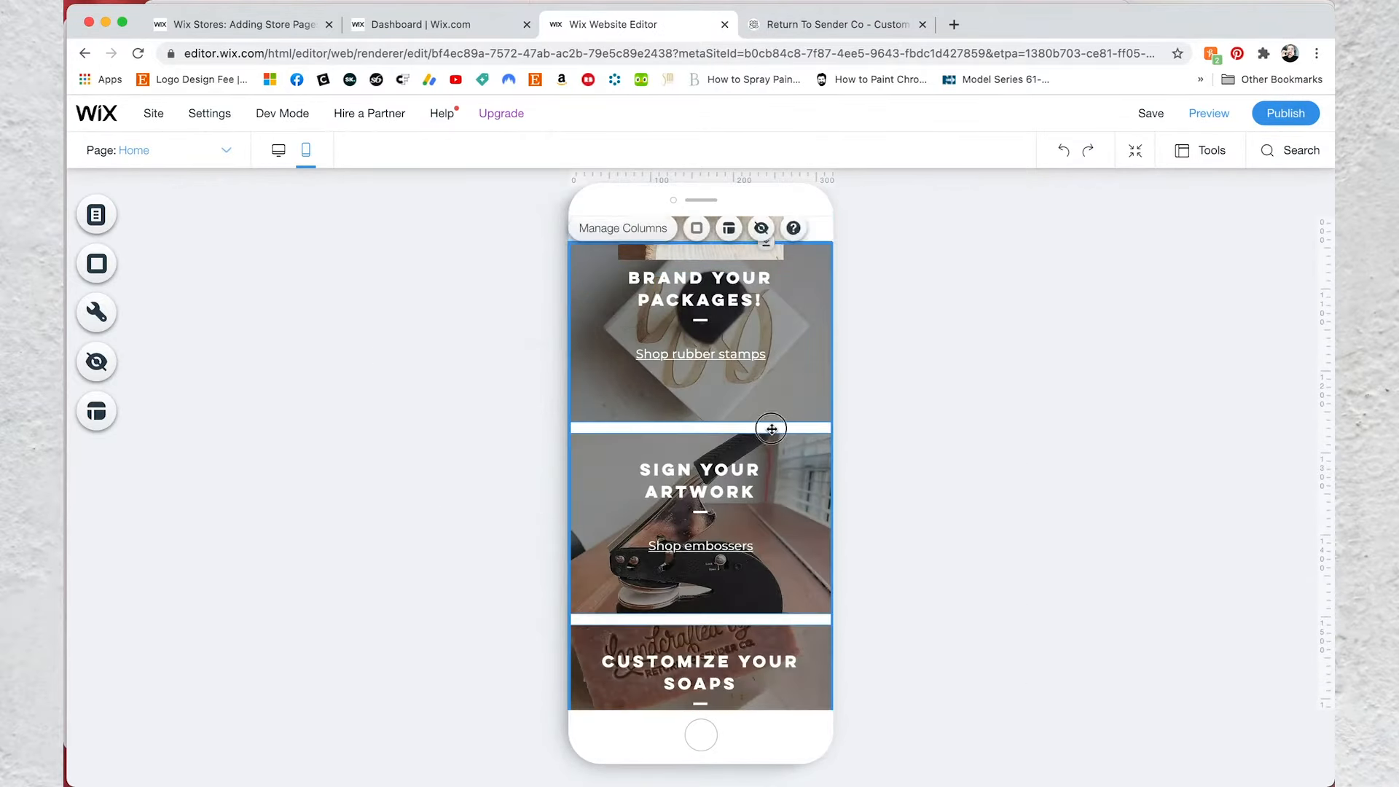
scroll(827, 292, down, 6)
scroll(823, 328, down, 3)
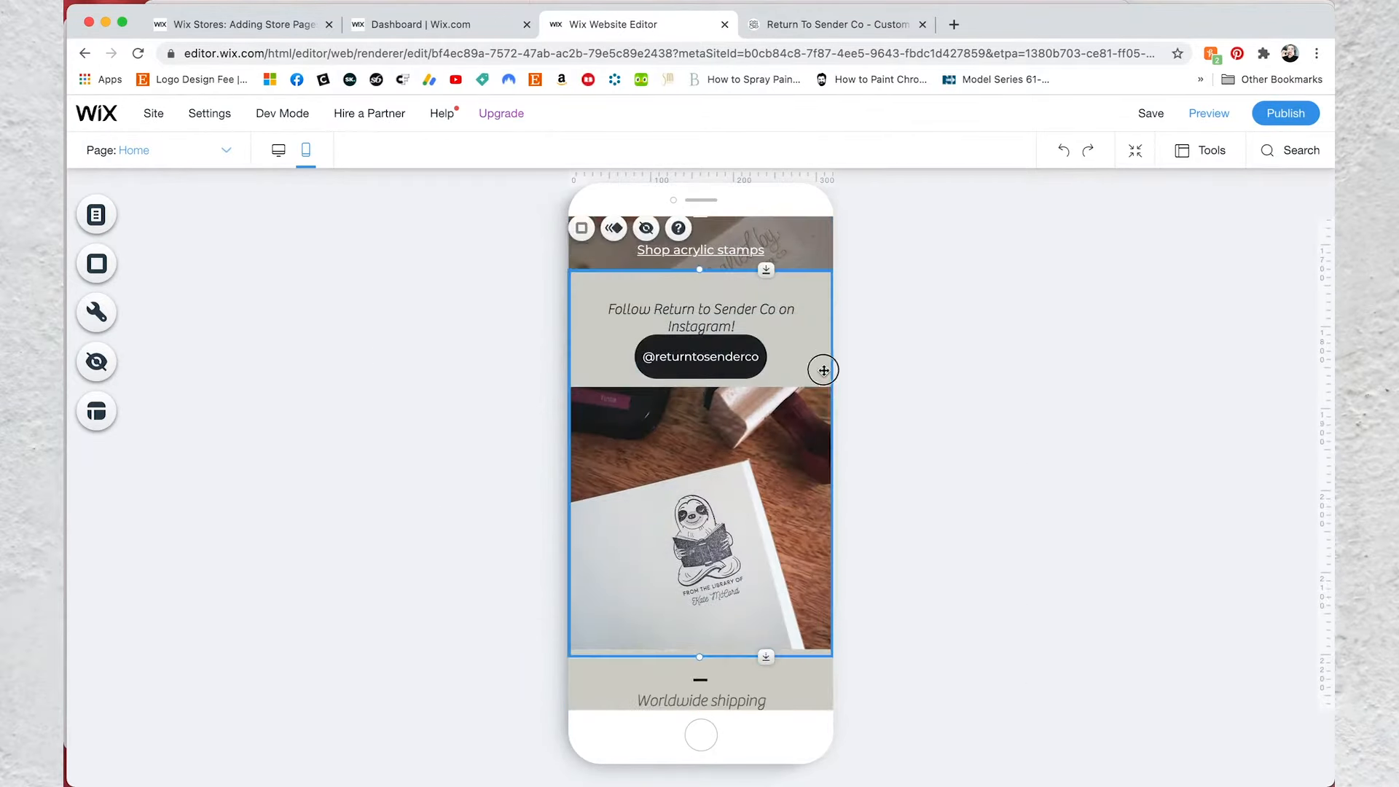
click(752, 326)
drag(634, 324, 592, 324)
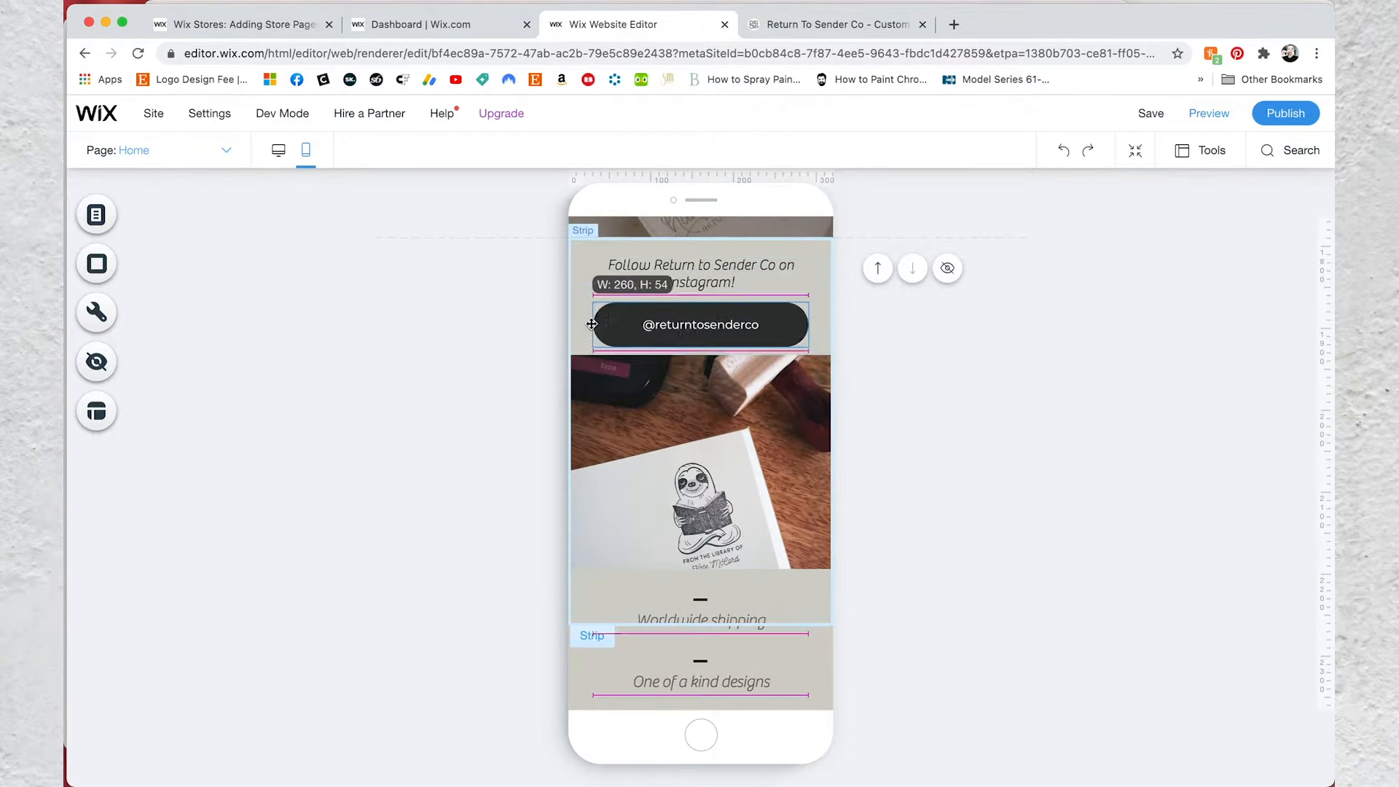
scroll(803, 500, down, 10)
click(806, 447)
scroll(806, 446, up, 15)
Set the product gallery layout to 2 Columns on the Rubber Stamps and Shop pages, and check the Ink page
click(156, 150)
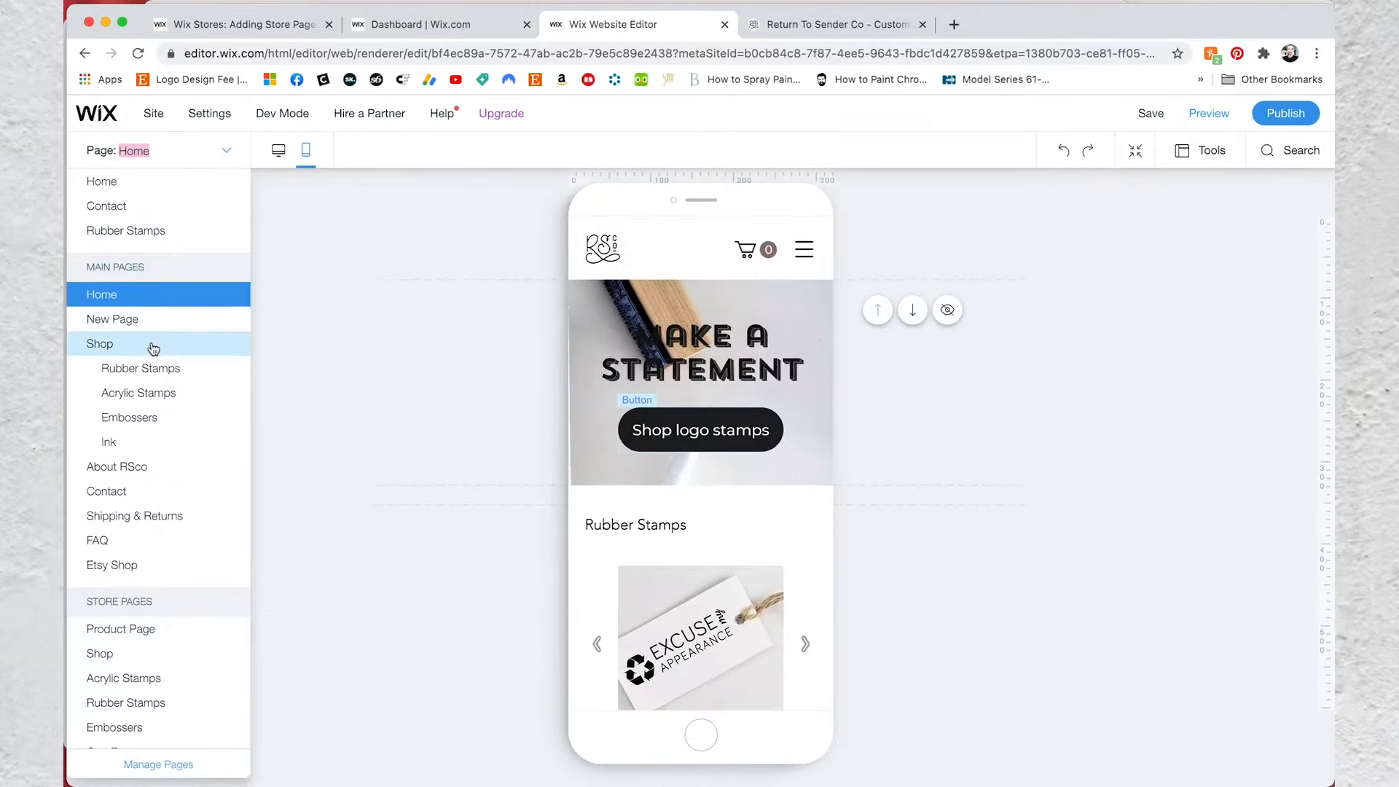
click(153, 347)
click(156, 151)
click(165, 377)
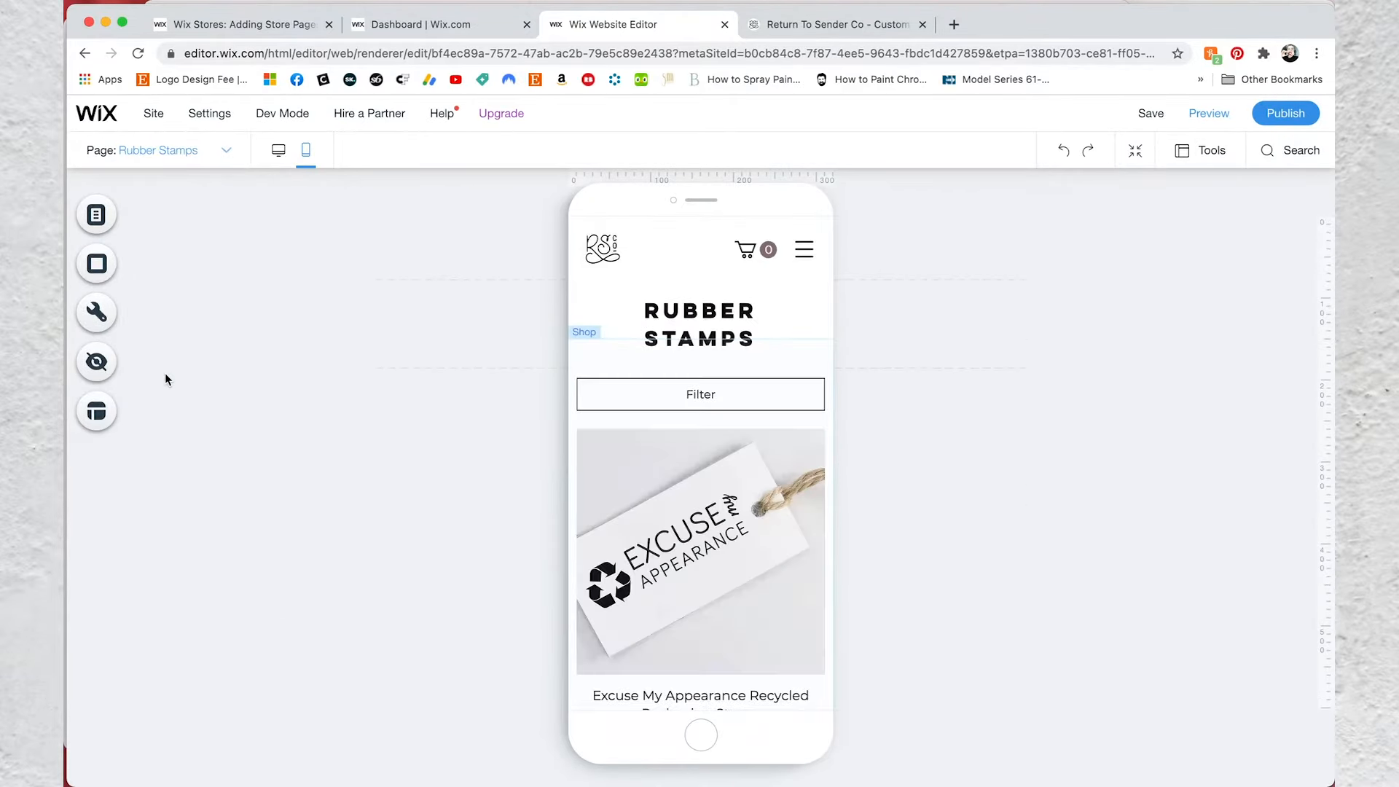
click(696, 462)
click(685, 421)
click(345, 380)
click(441, 282)
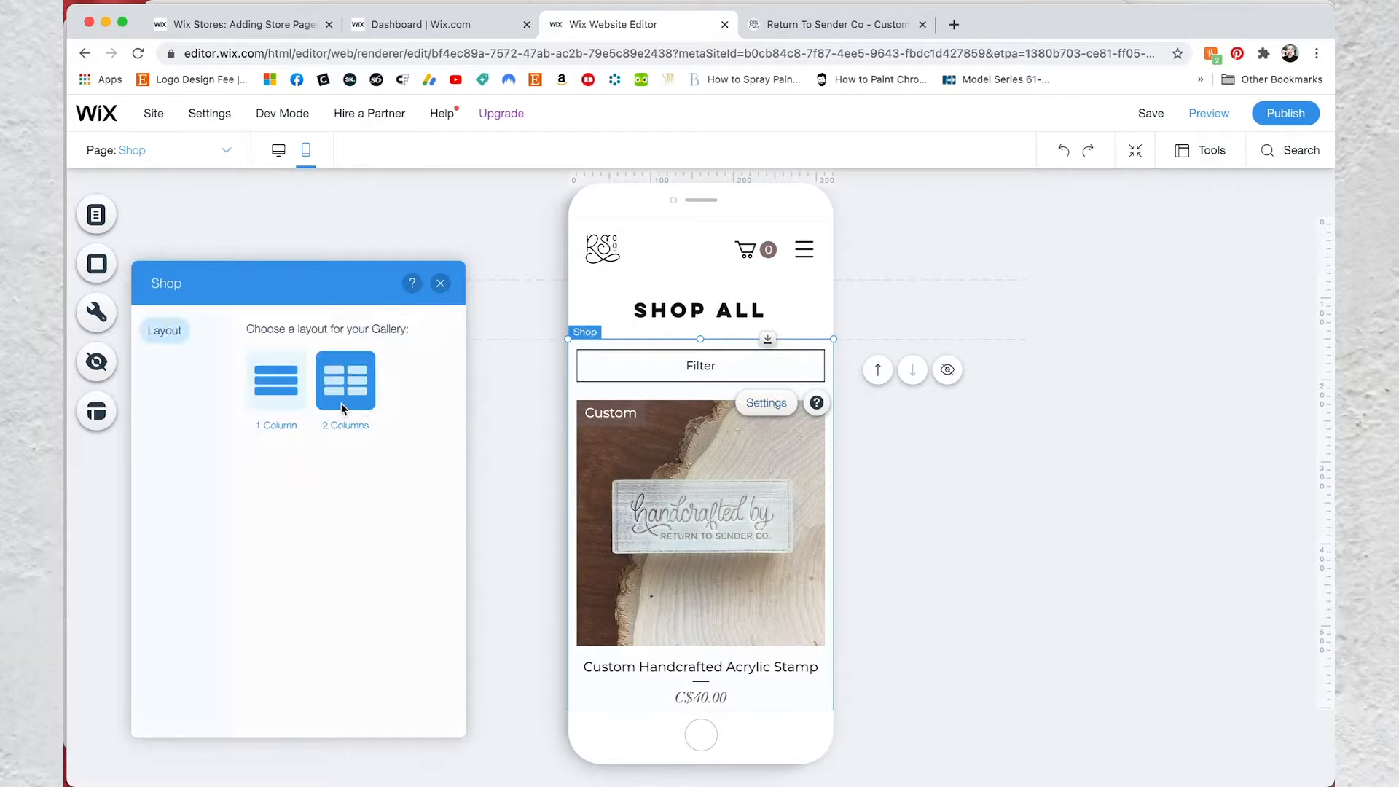
click(342, 408)
click(440, 282)
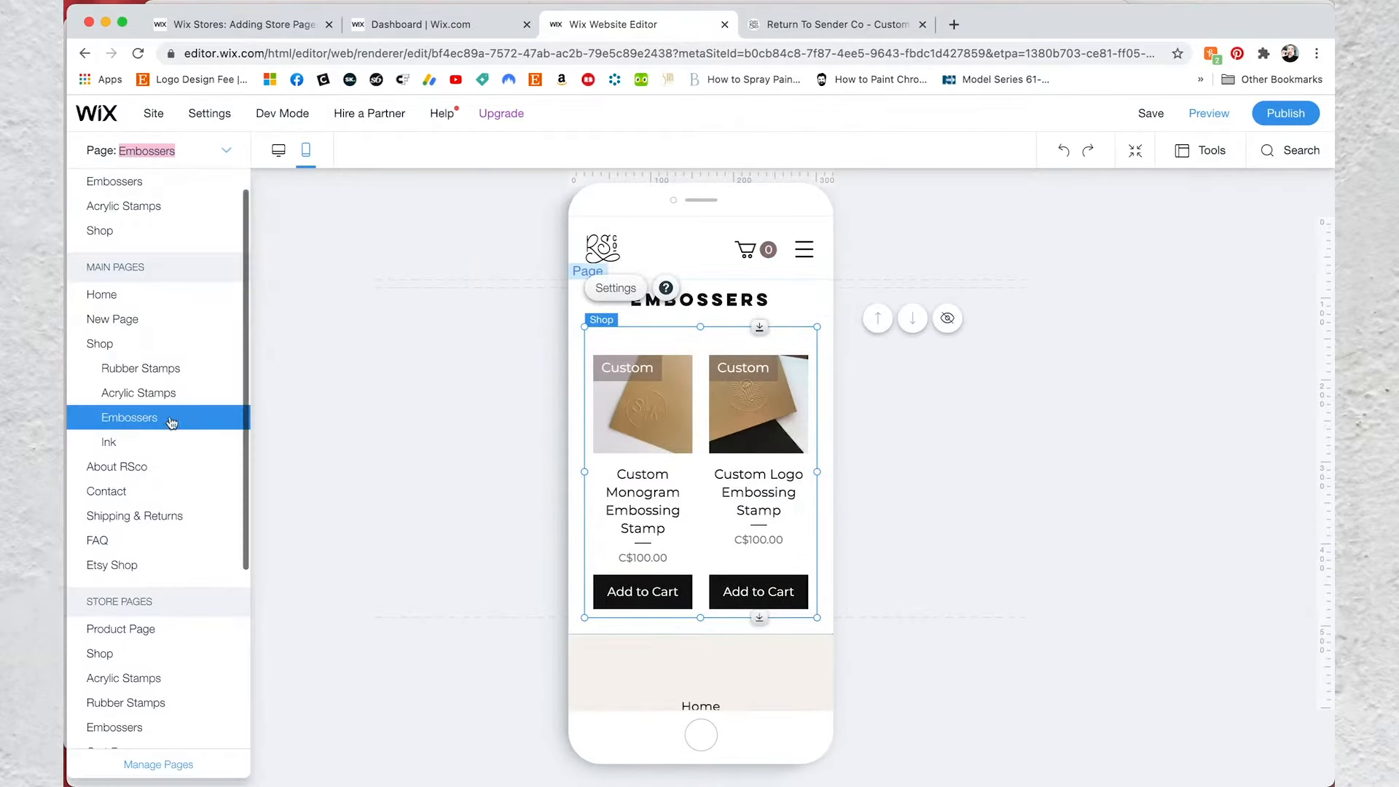
click(110, 441)
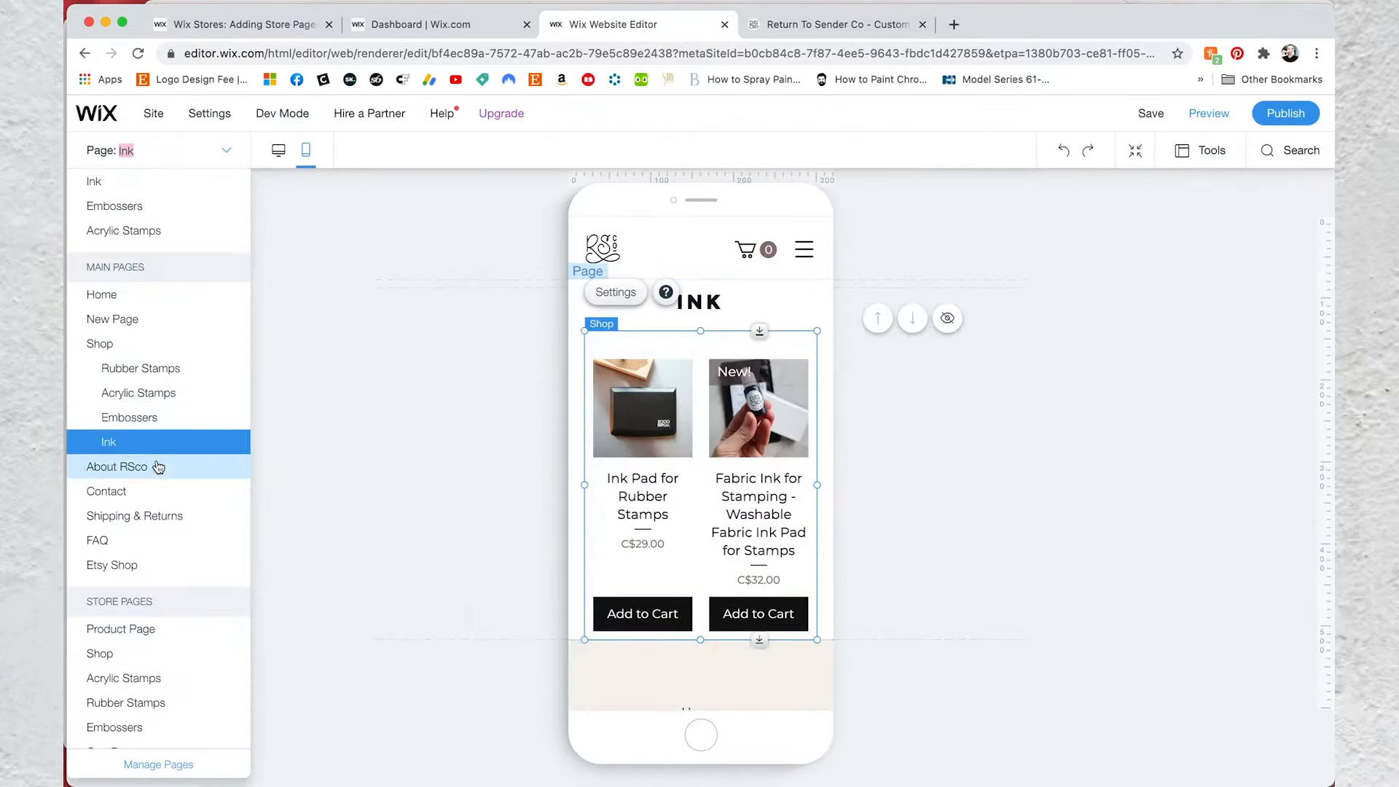
On the Contact page, move the Inquiries text to about x 19, y 351 and adjust the GET IN TOUCH heading's size
click(107, 491)
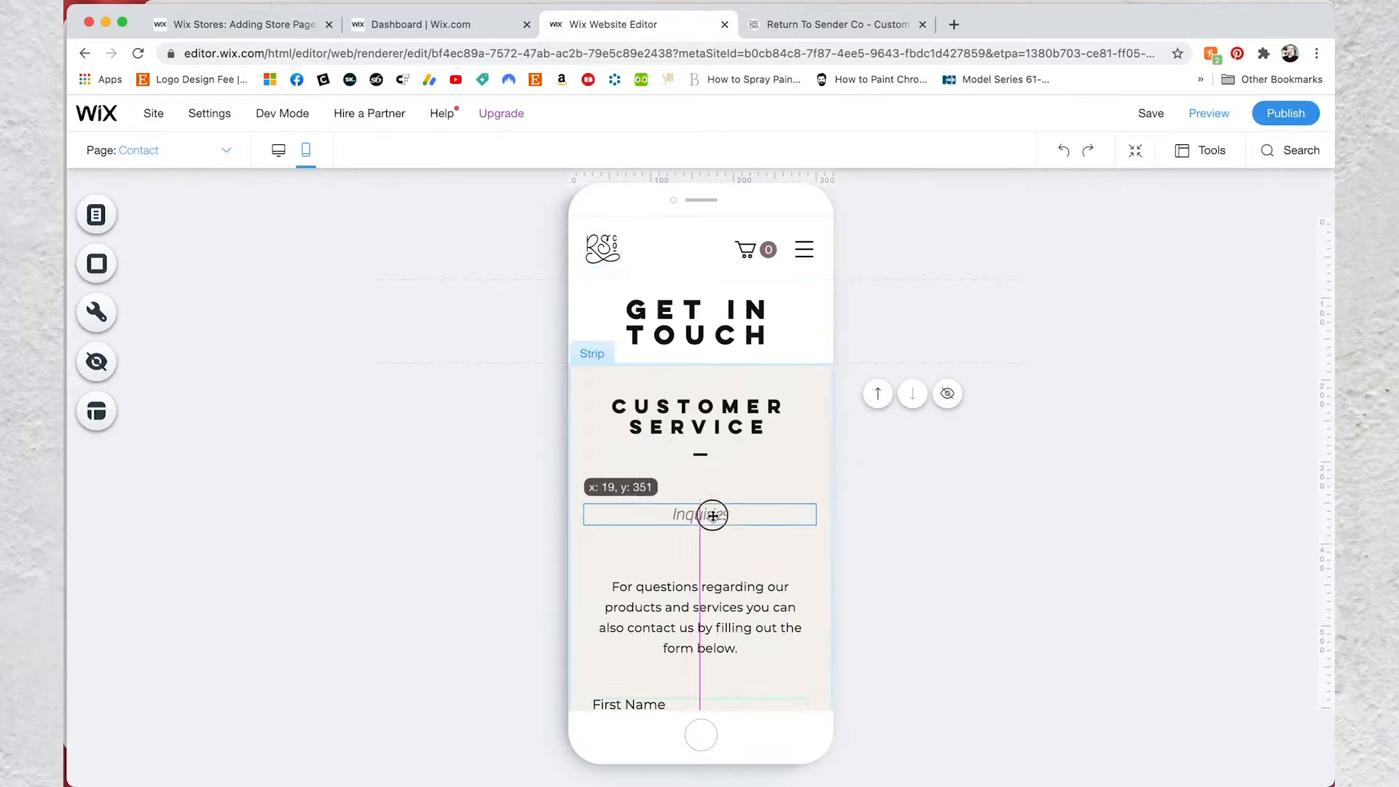
click(700, 561)
click(724, 337)
click(612, 257)
scroll(743, 474, down, 5)
click(744, 474)
scroll(744, 475, down, 5)
Open the Shipping & Returns page and reduce its main heading to 30 px
click(176, 146)
click(194, 525)
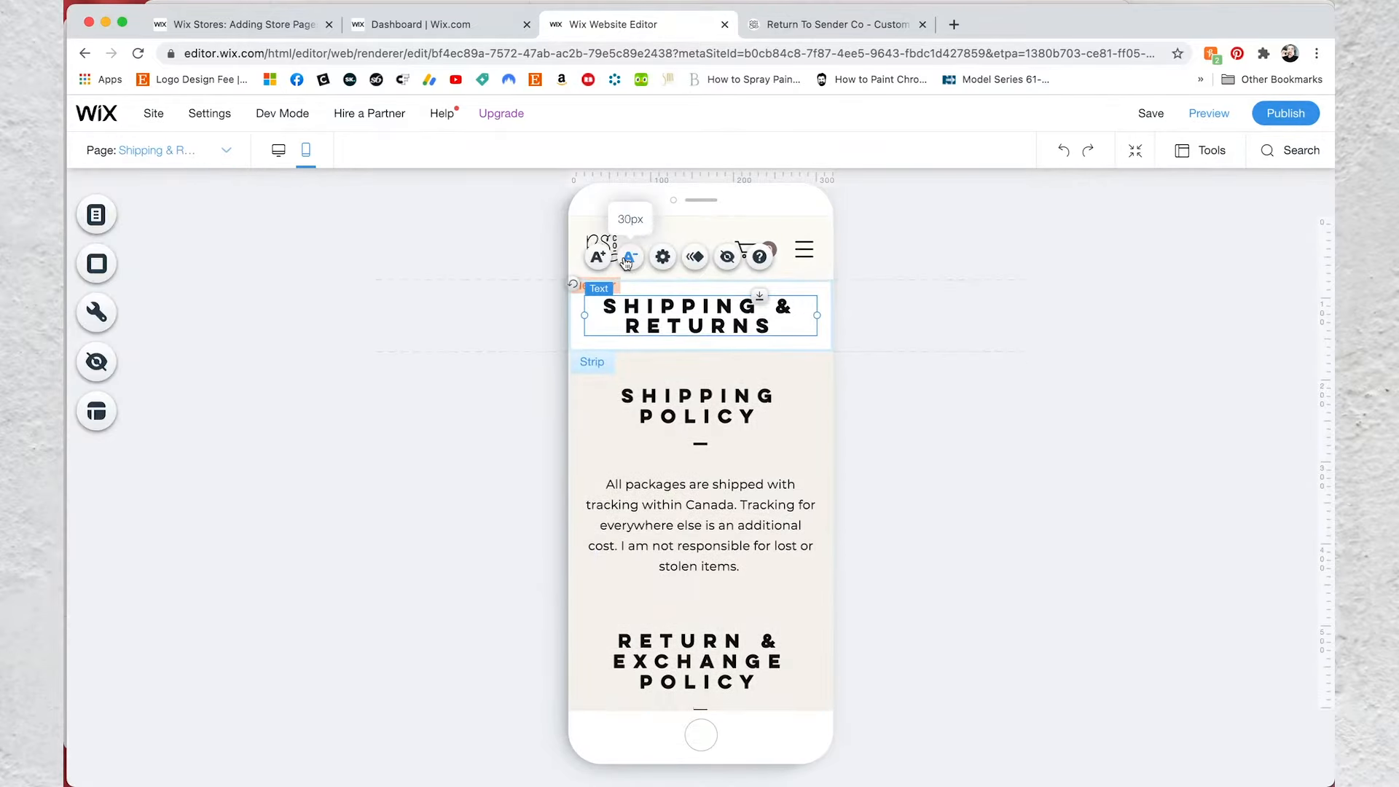
On the FAQ page, reduce the FAQ heading's size and set the THE MOST COMMON QUESTIONS text to 20 px
click(215, 146)
click(175, 560)
click(712, 306)
click(630, 258)
click(700, 393)
click(633, 464)
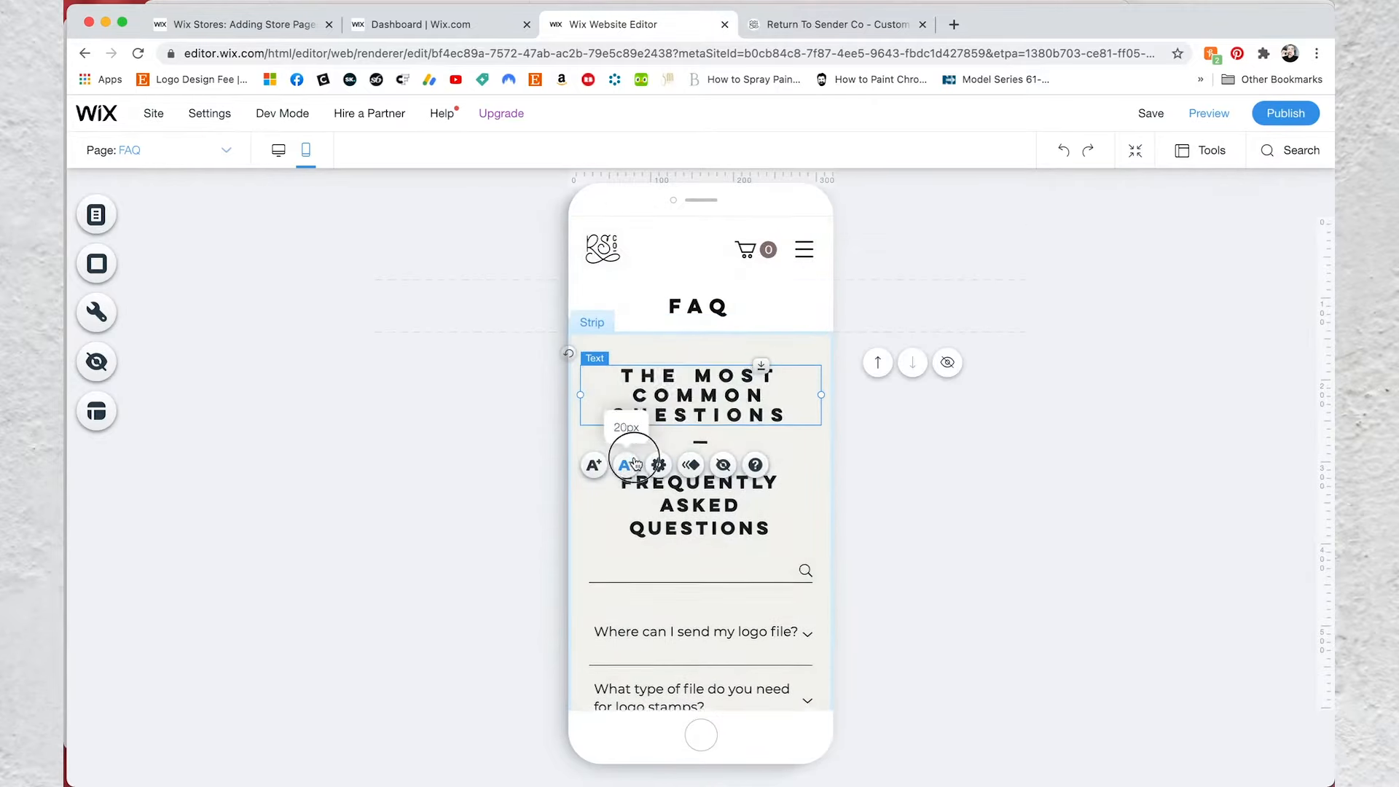
Finish reducing THE MOST COMMON QUESTIONS text on the FAQ page and open the Etsy Shop page in the mobile editor
click(632, 462)
click(647, 462)
click(182, 150)
click(172, 563)
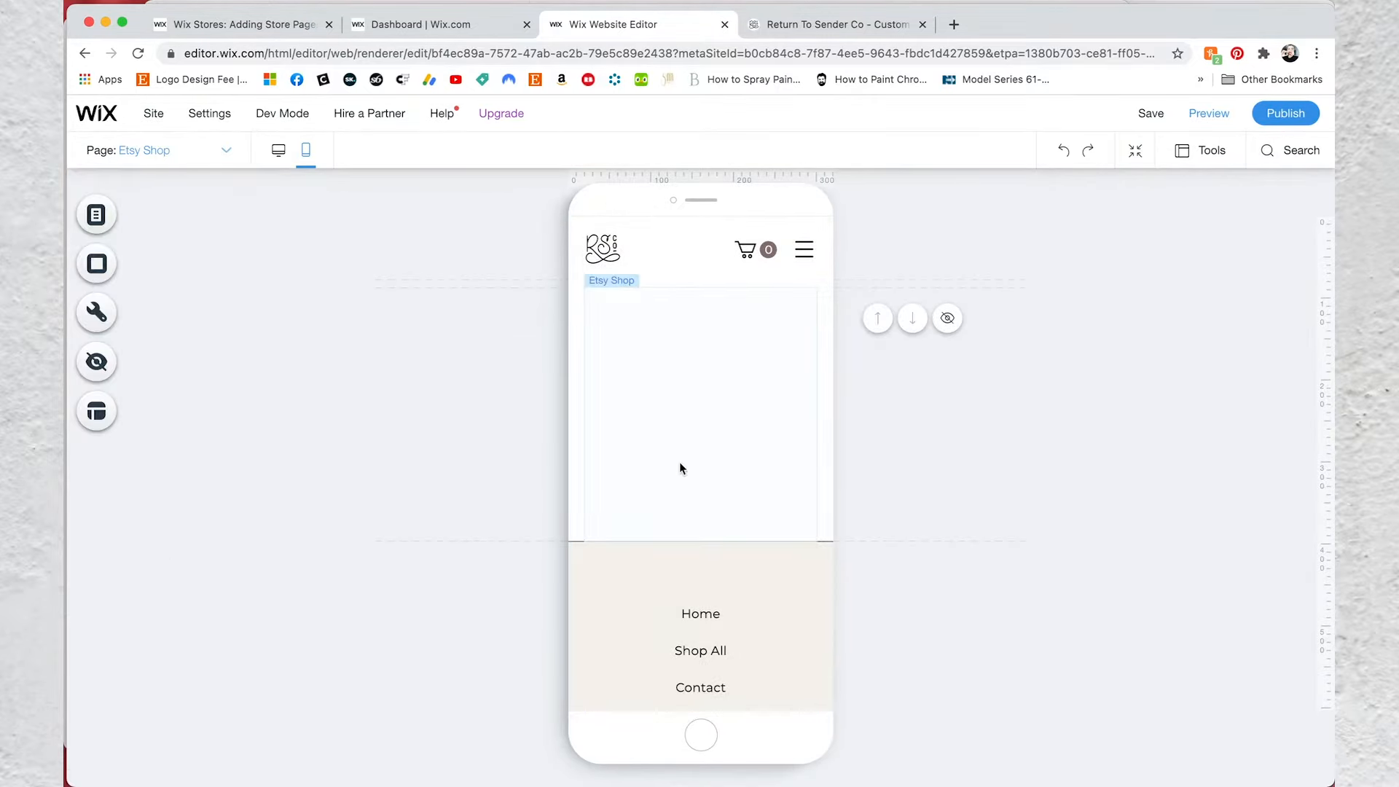
Open the Shop page and switch the editor from the mobile to the desktop view
click(182, 150)
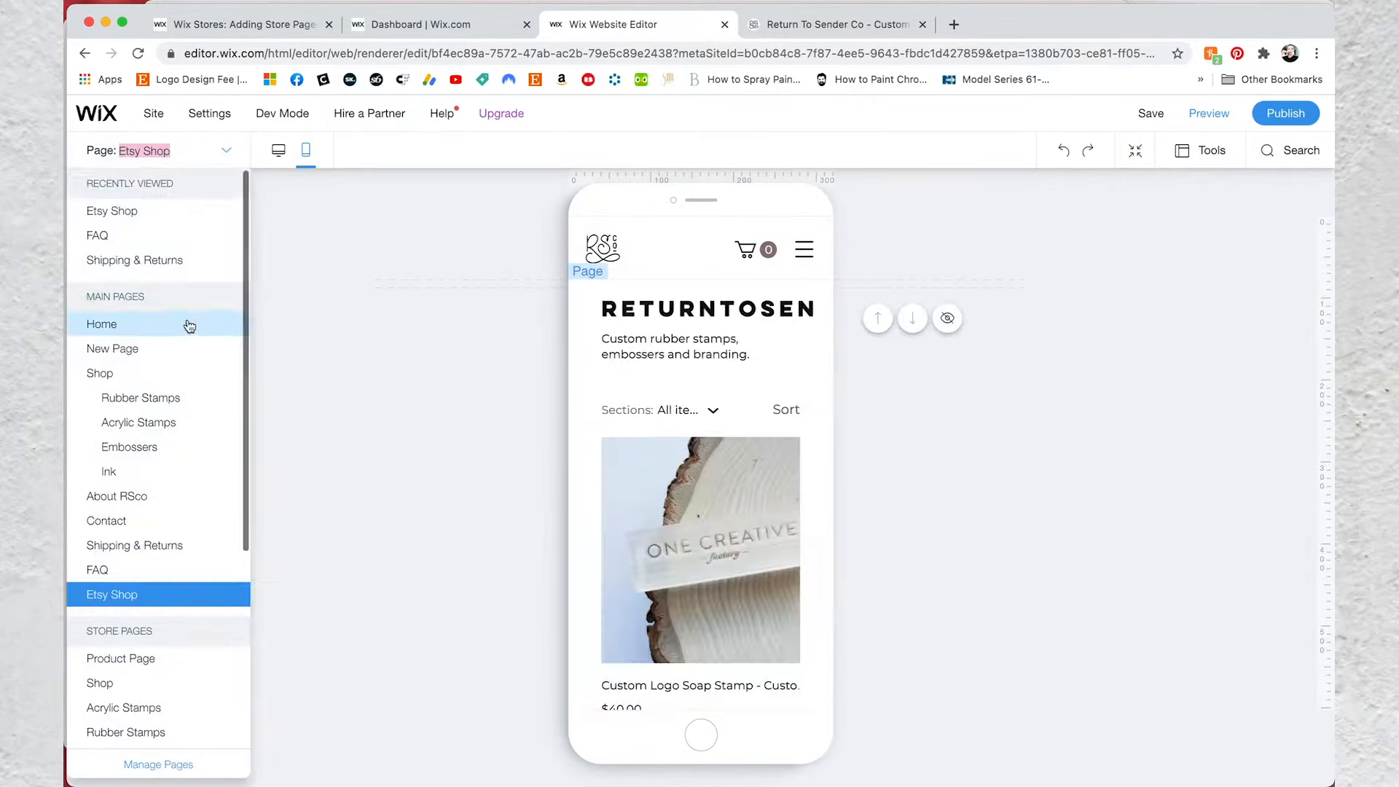
click(172, 371)
click(278, 151)
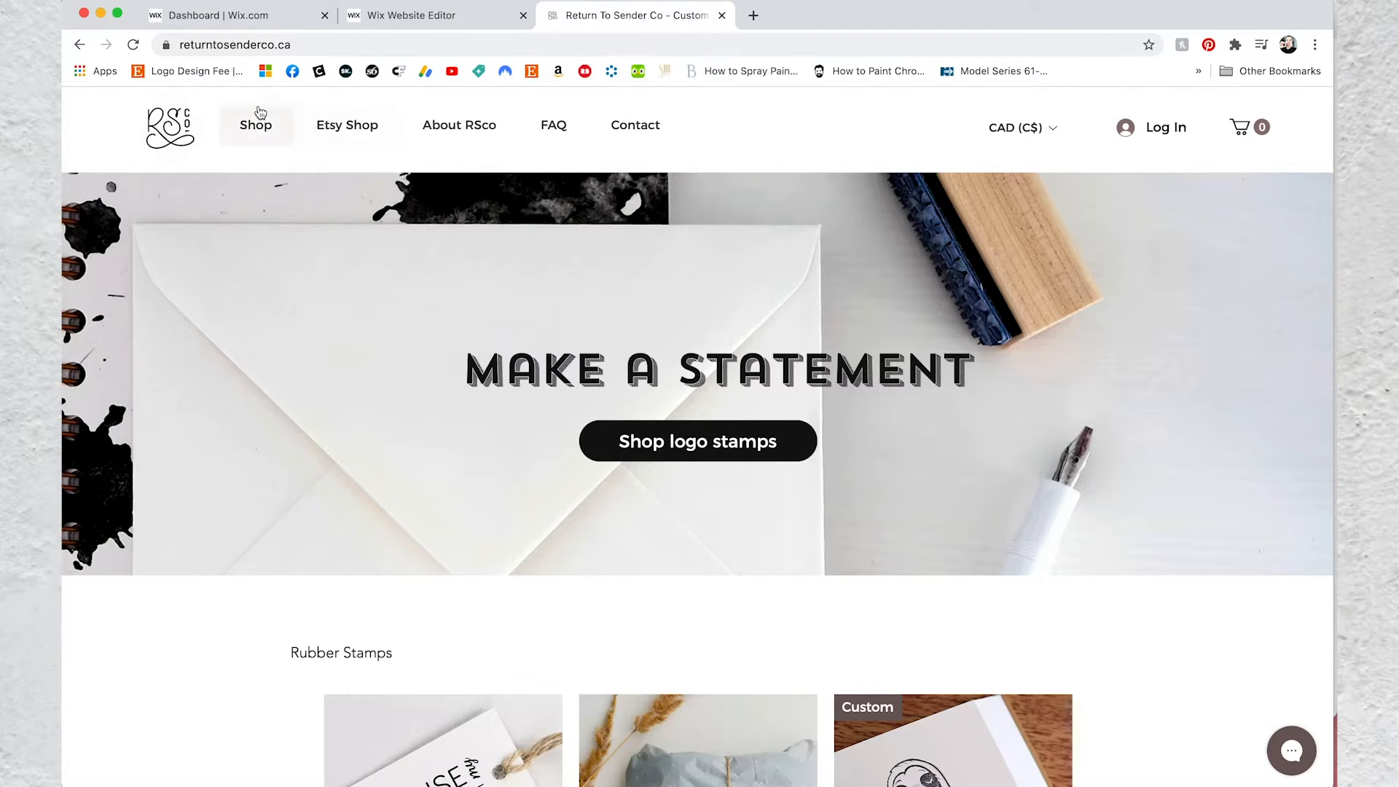
On the published site, reveal the Shop submenu and look through the product listings on the Etsy Shop page
mouse_move(255, 125)
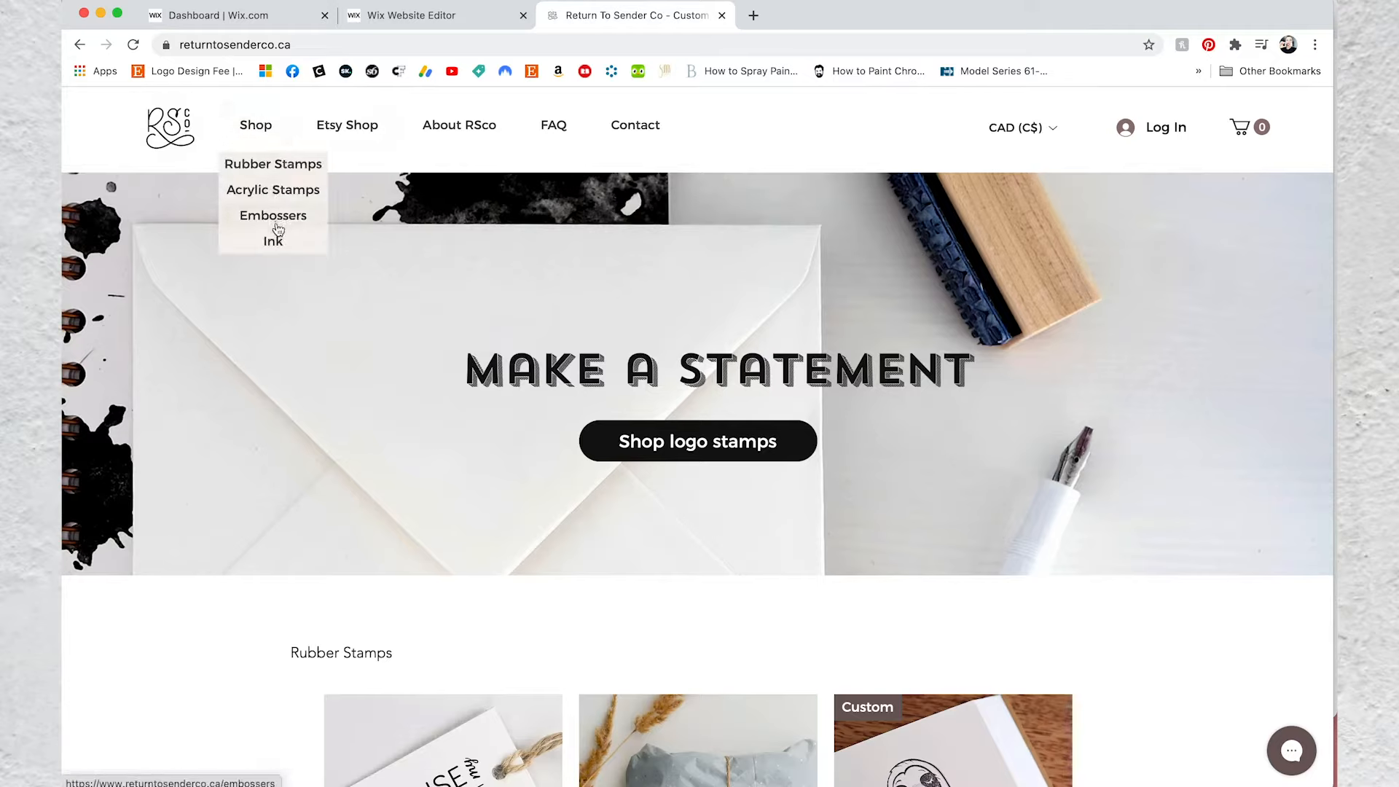
click(371, 129)
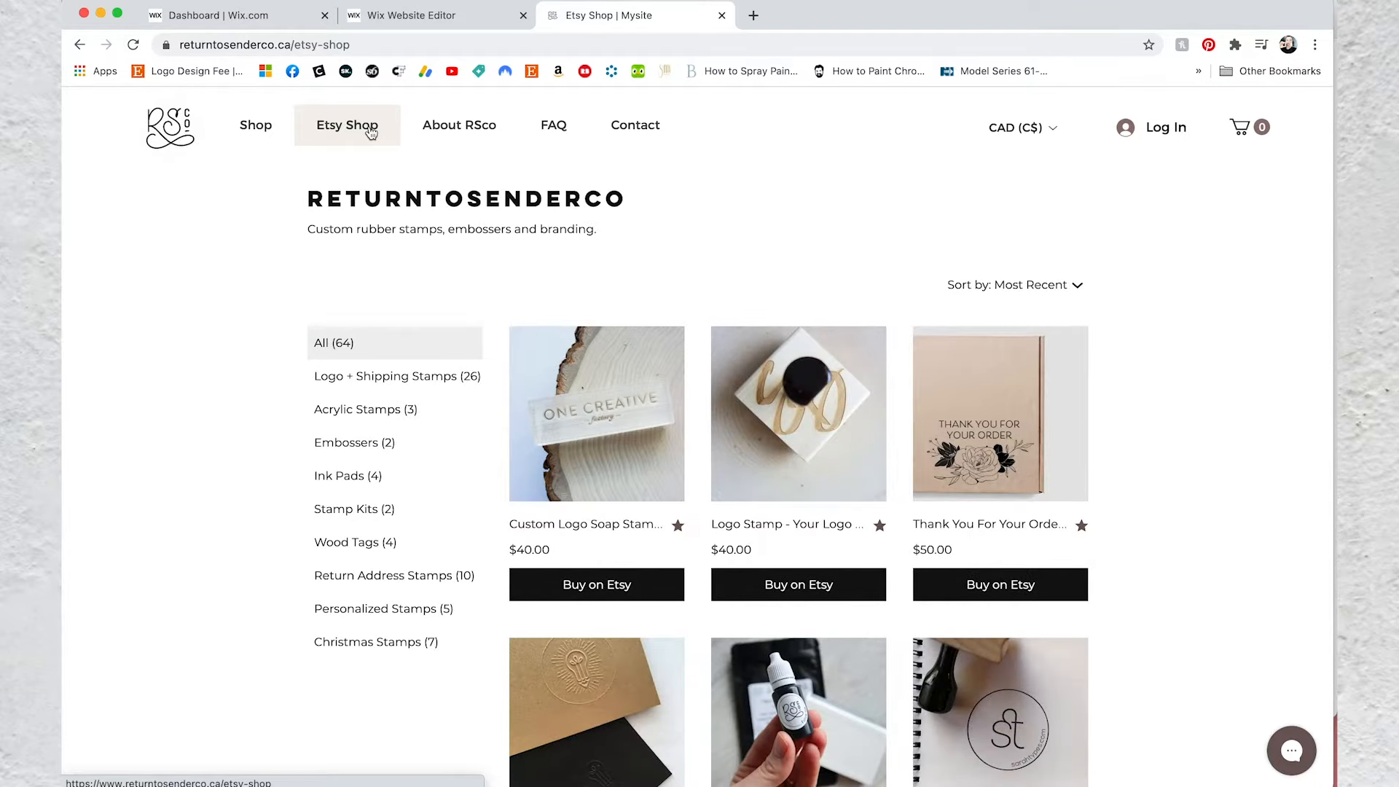
scroll(374, 181, down, 3)
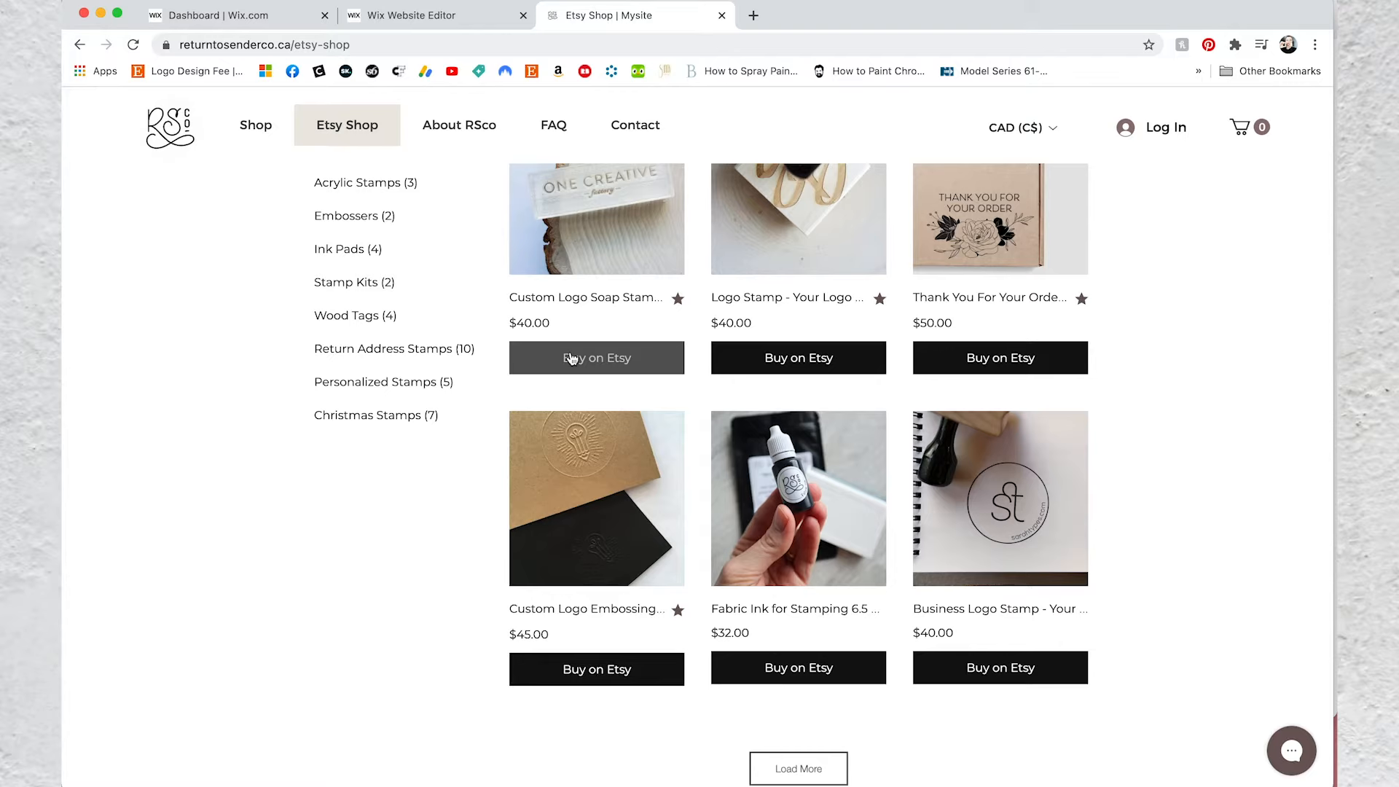
scroll(495, 335, up, 4)
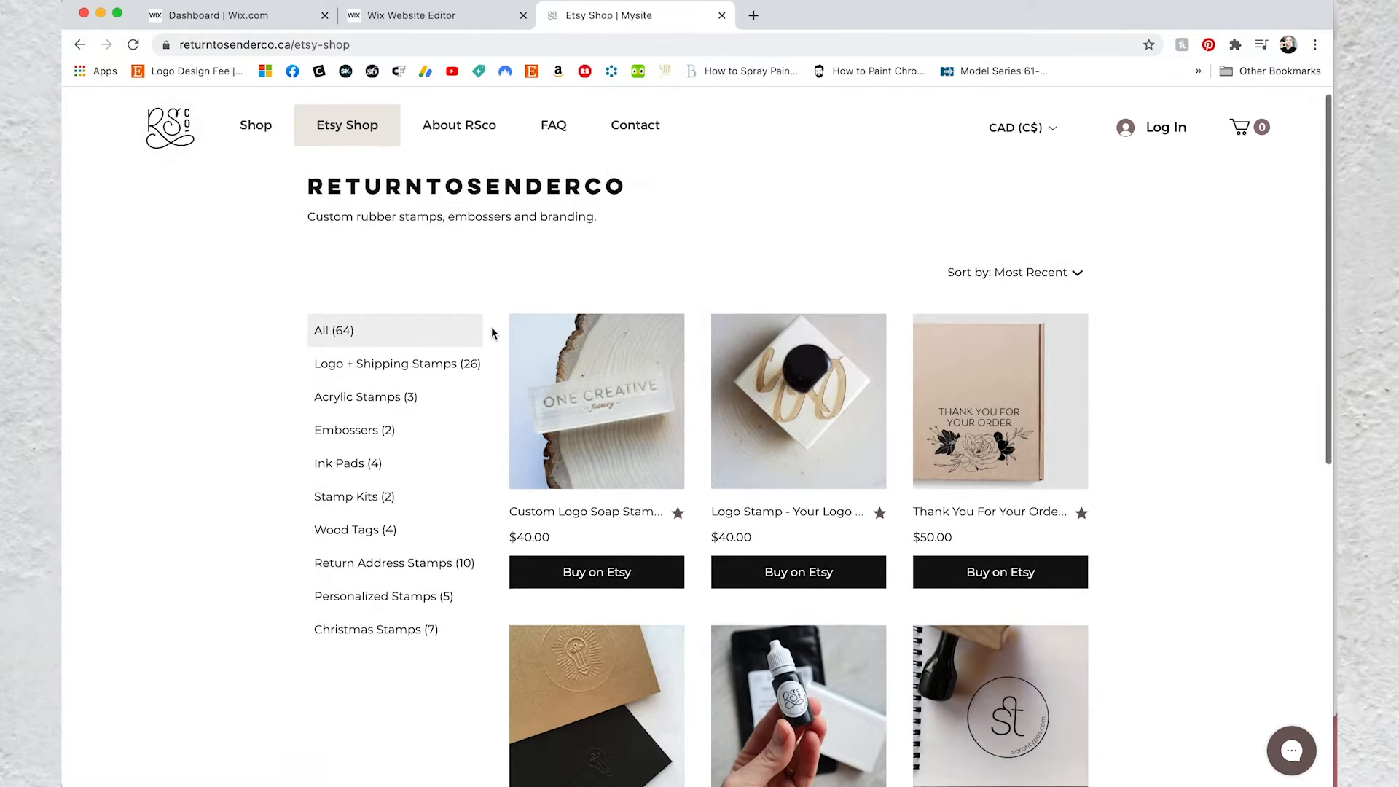
Open the published FAQ page and expand the question about where to send the logo file
click(551, 144)
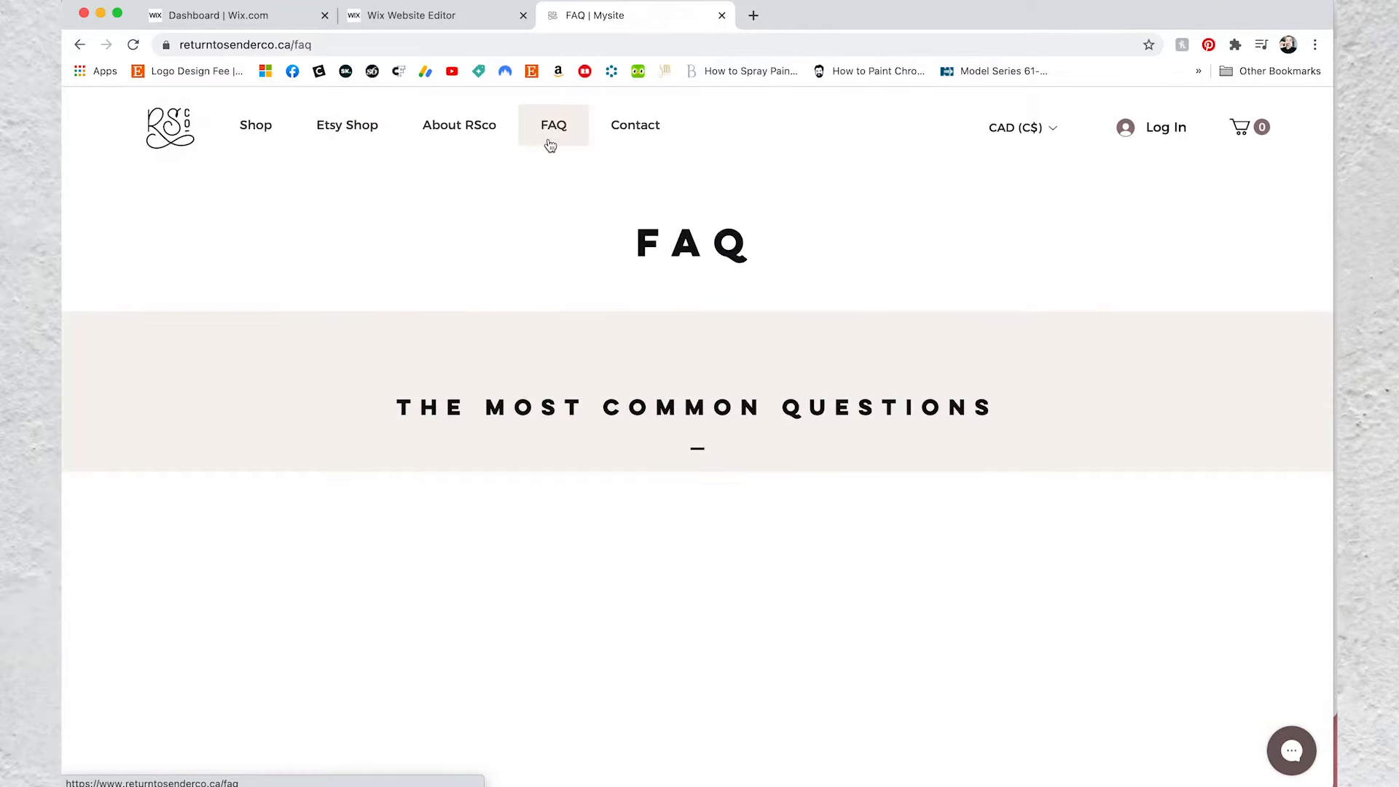
scroll(636, 424, down, 3)
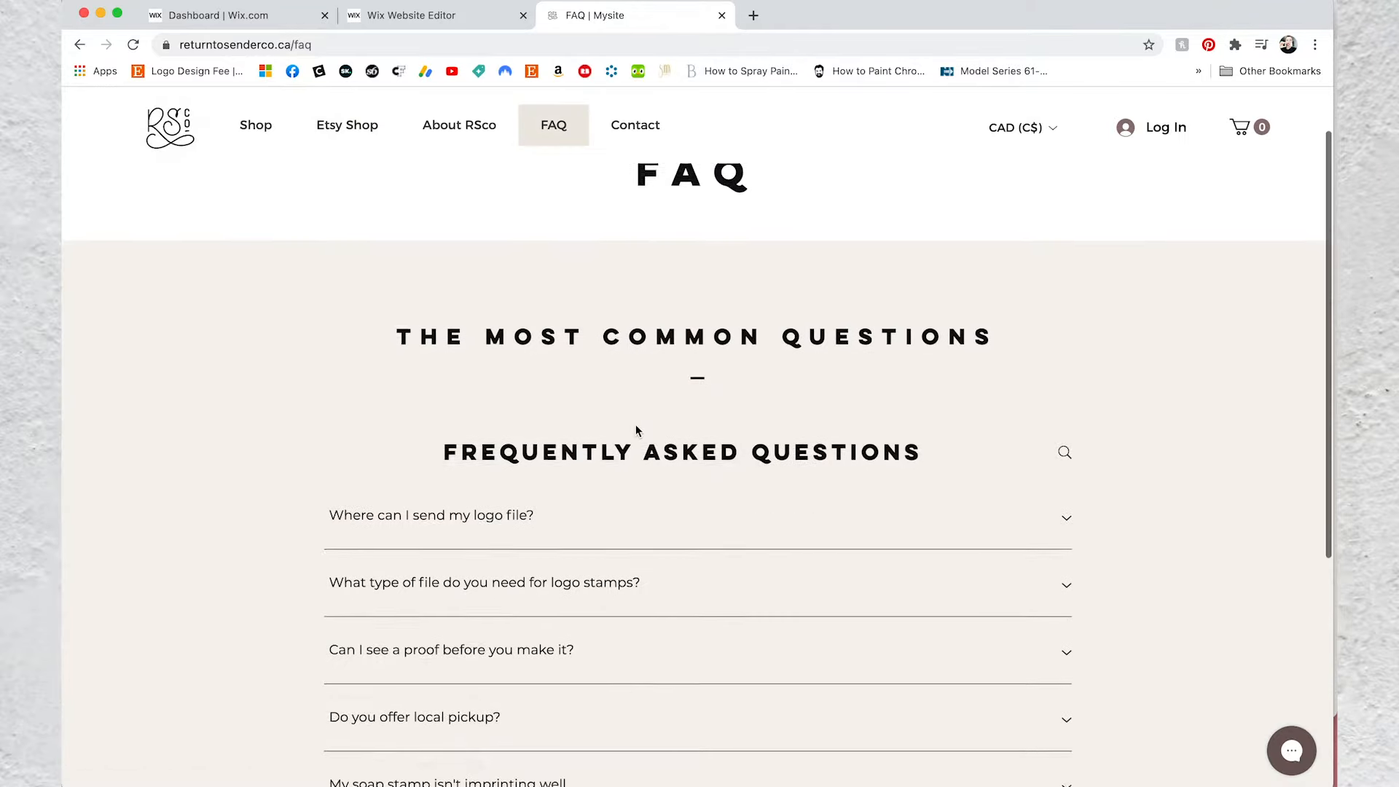
click(626, 454)
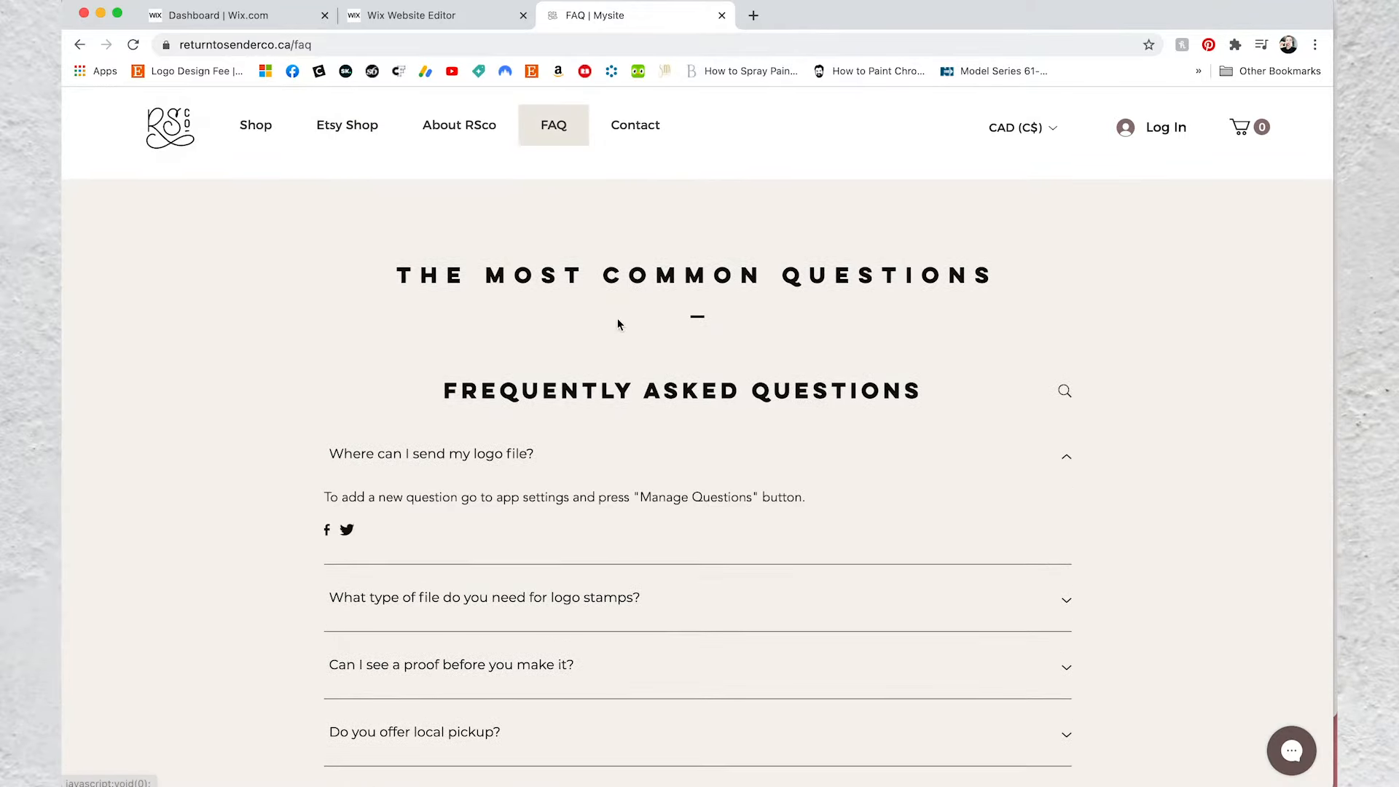
Open the published Contact page, view the currency options in the header, and review the page down to its footer
click(639, 140)
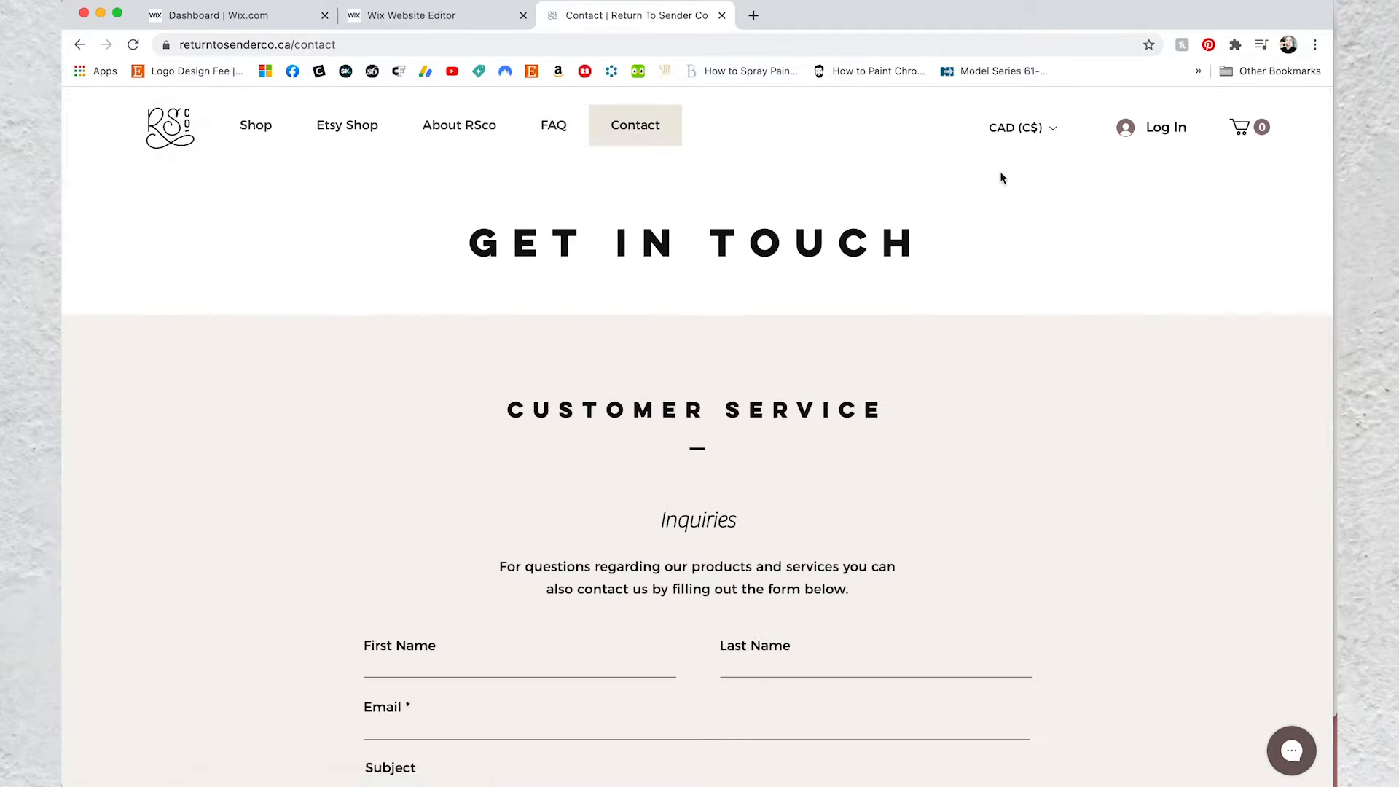
click(1004, 140)
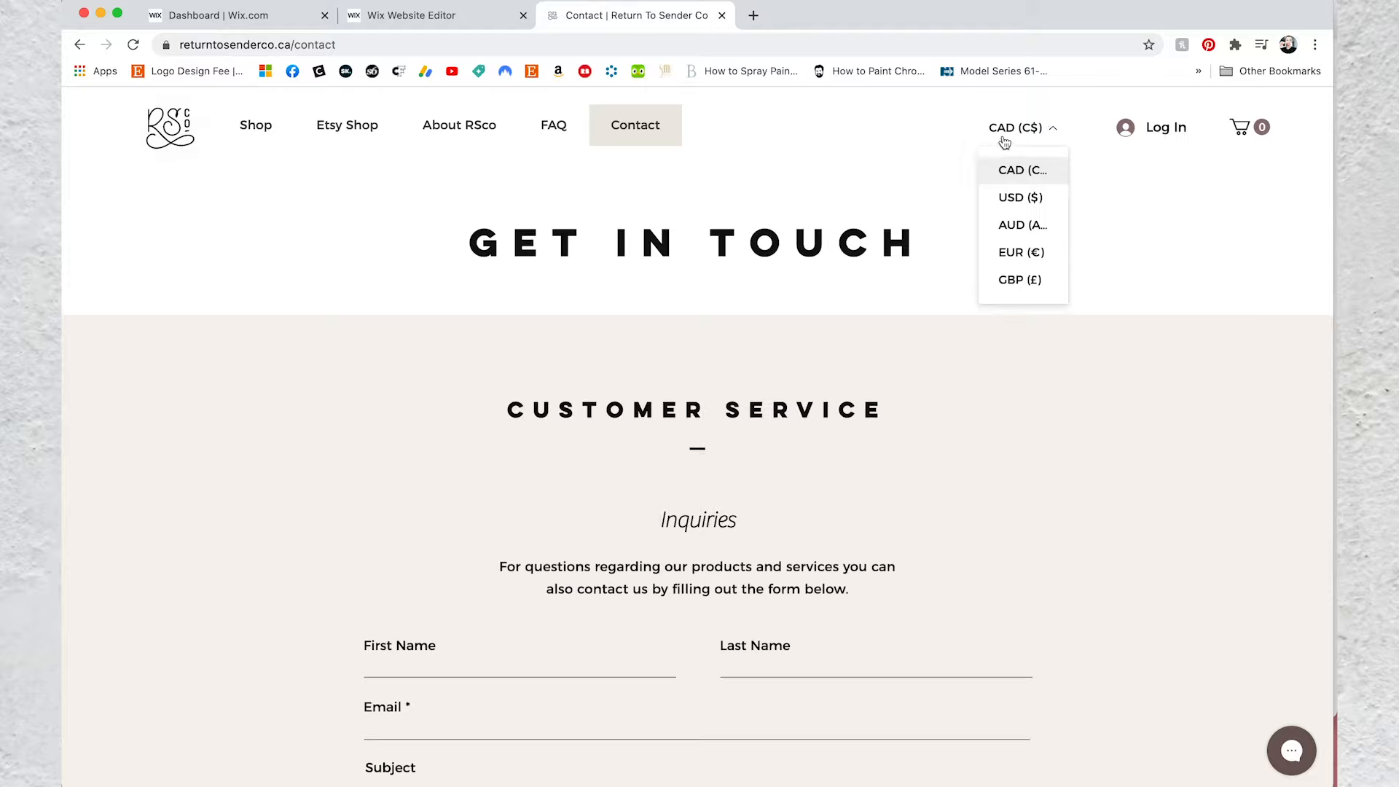
scroll(863, 360, down, 10)
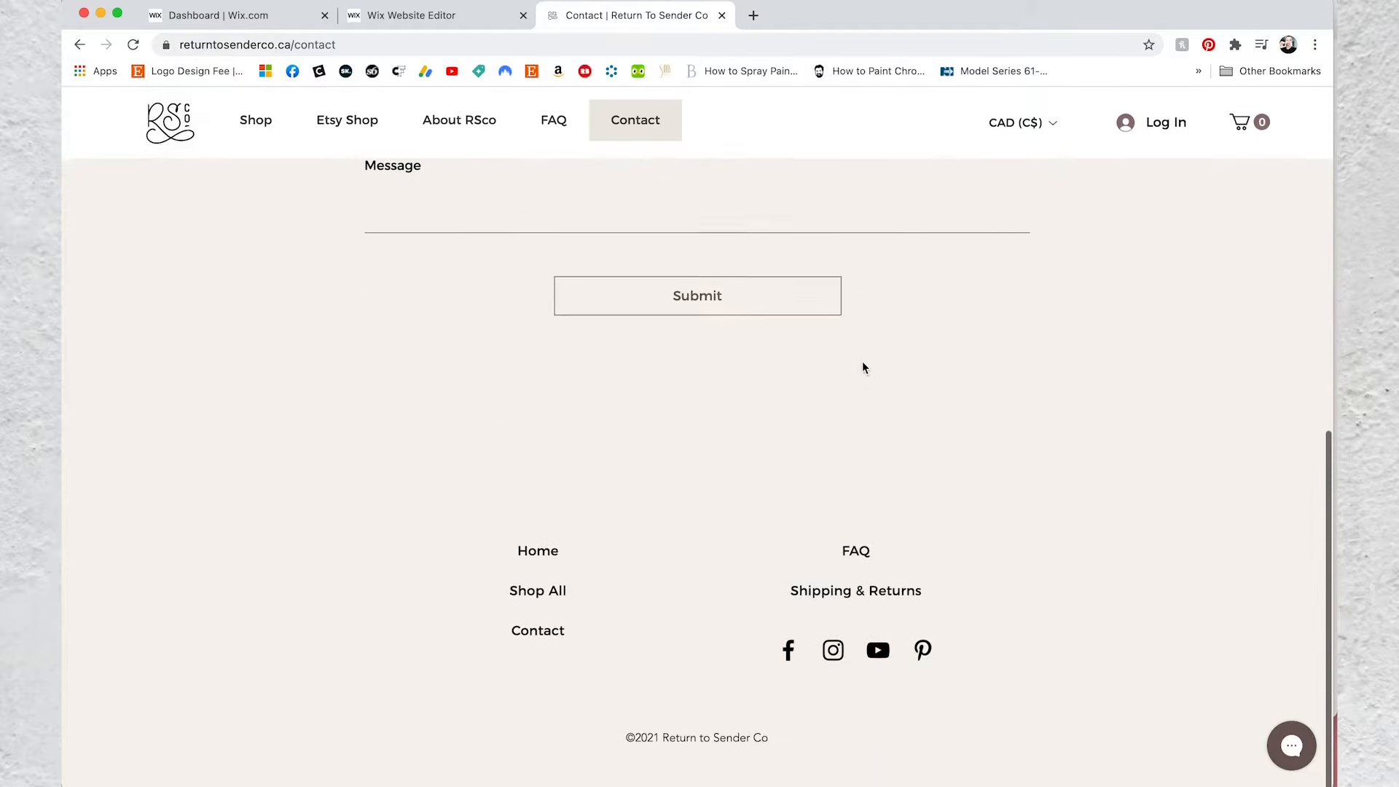
Return to the published homepage and review its product sliders, category images, Instagram feed and footer
click(191, 130)
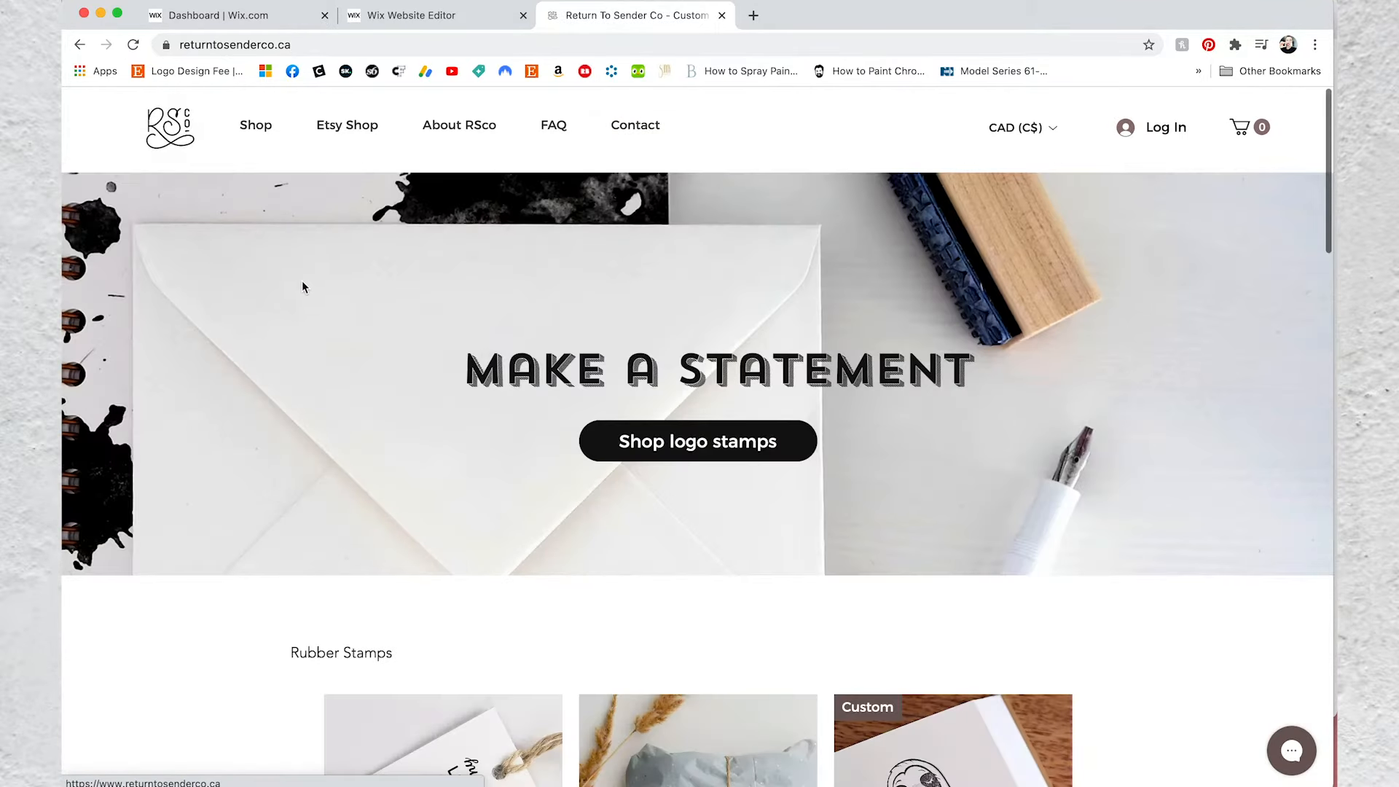
scroll(303, 286, down, 5)
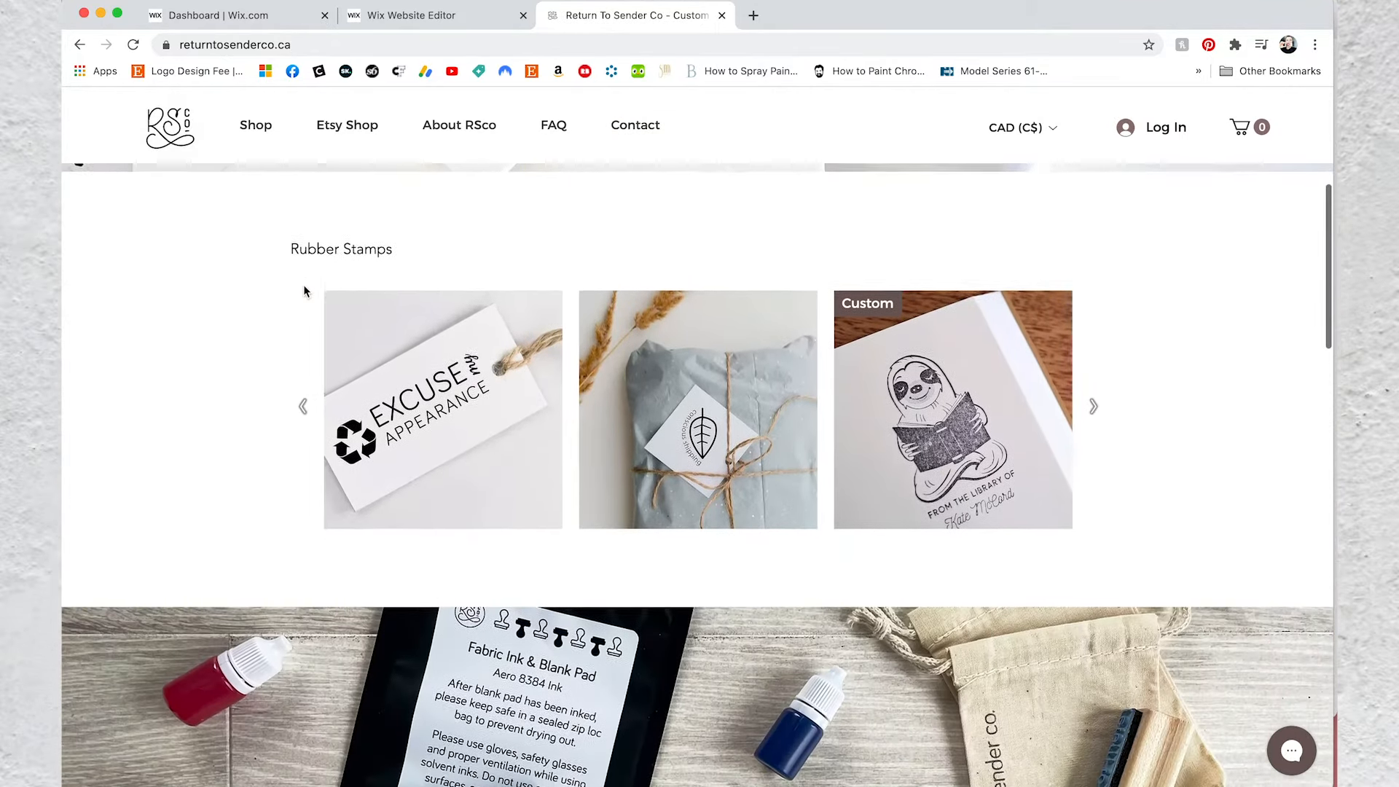
scroll(305, 291, down, 6)
scroll(304, 291, down, 7)
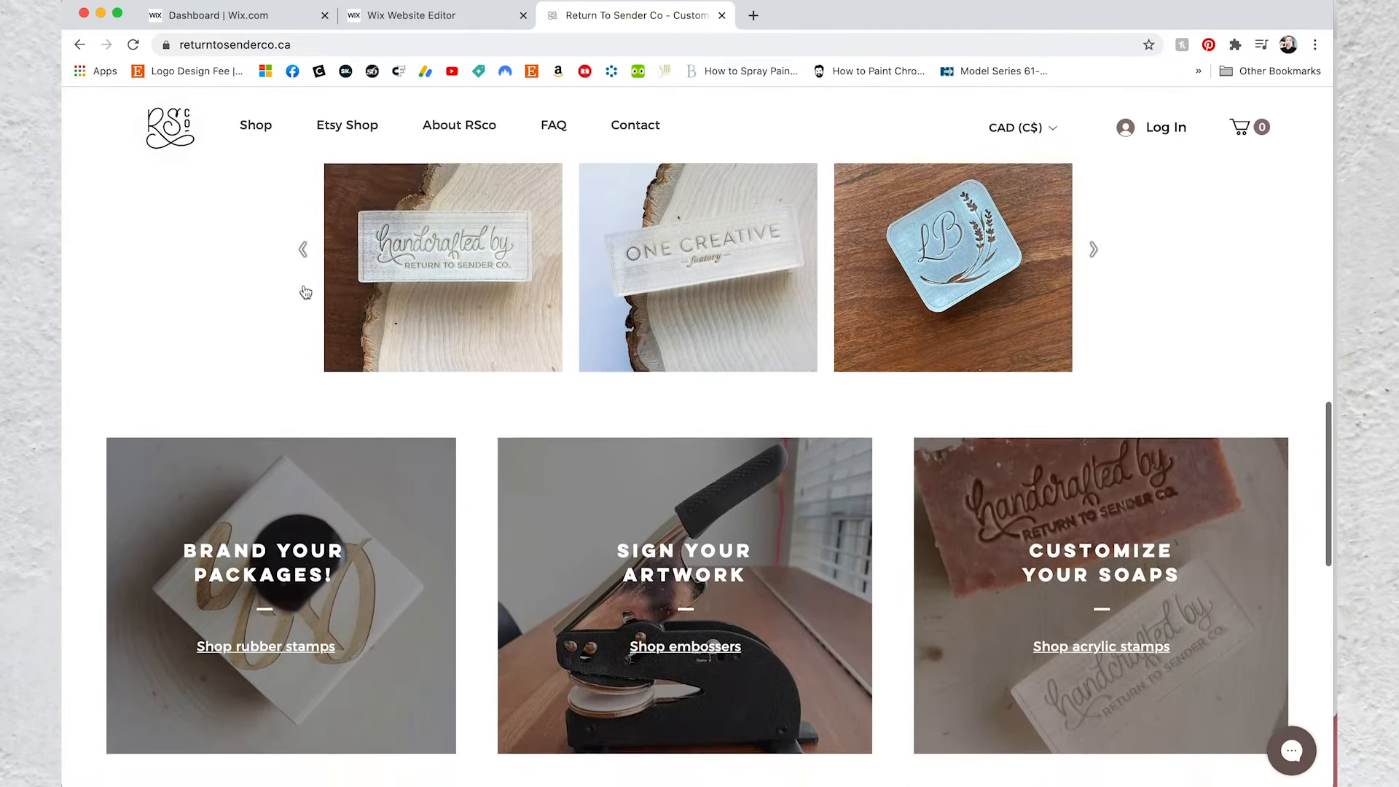
scroll(305, 293, down, 4)
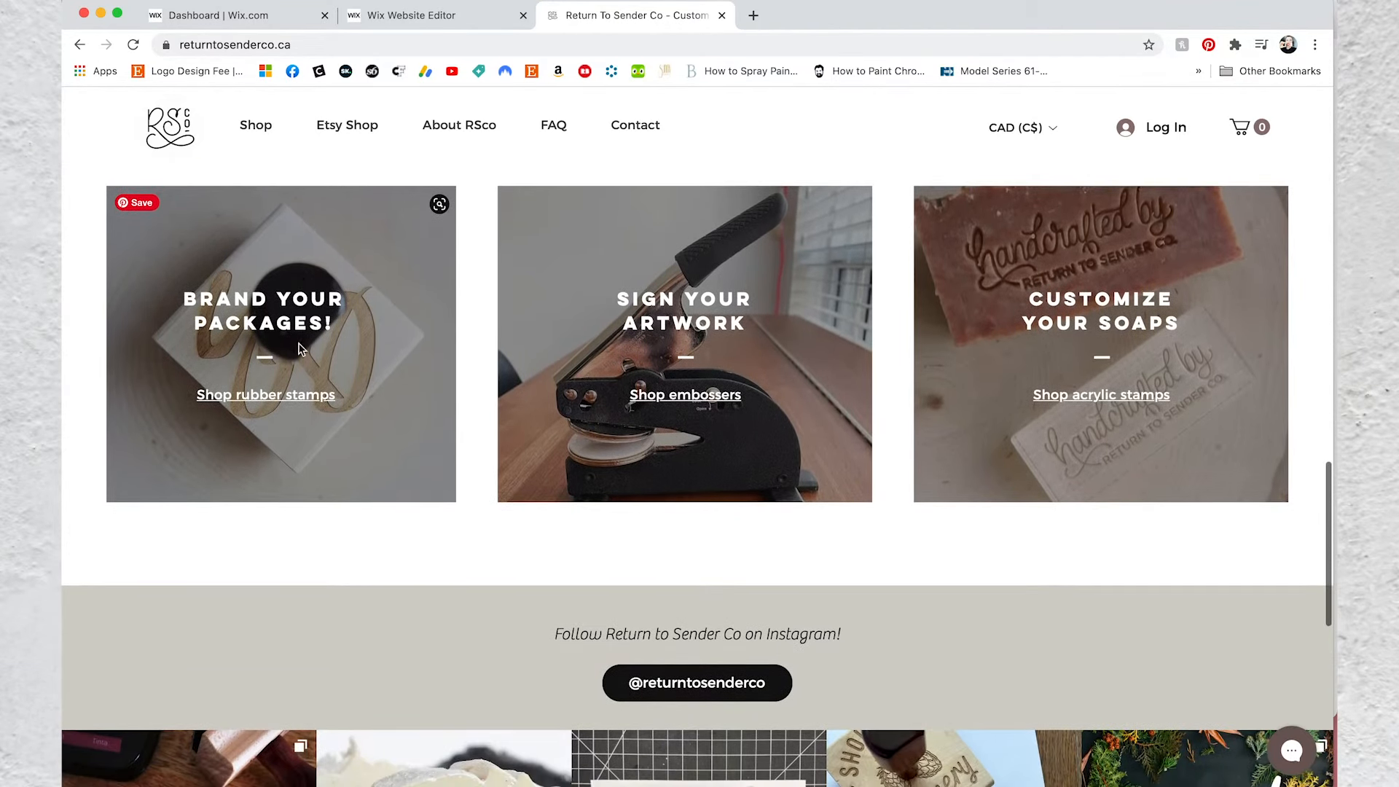
scroll(301, 350, down, 7)
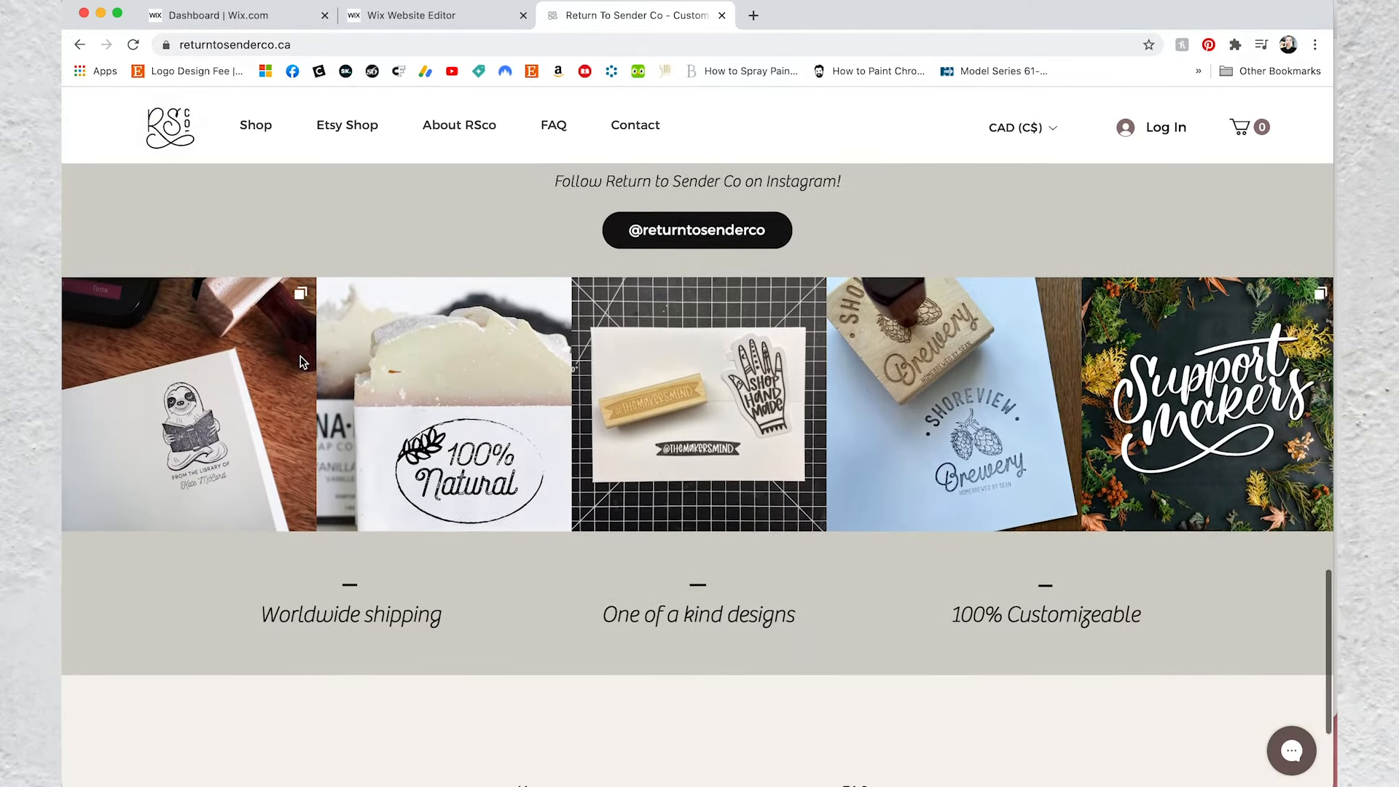
scroll(303, 362, down, 3)
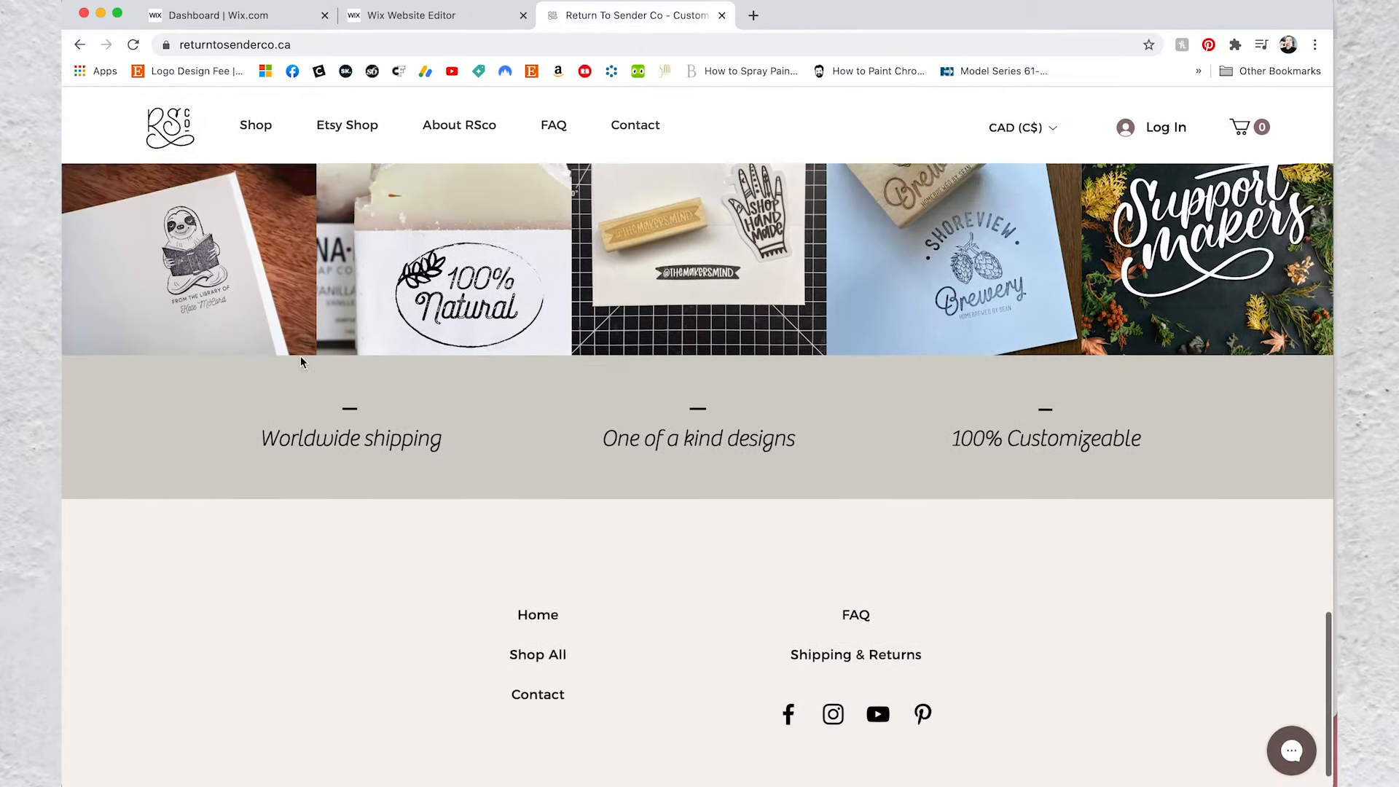
scroll(300, 363, up, 10)
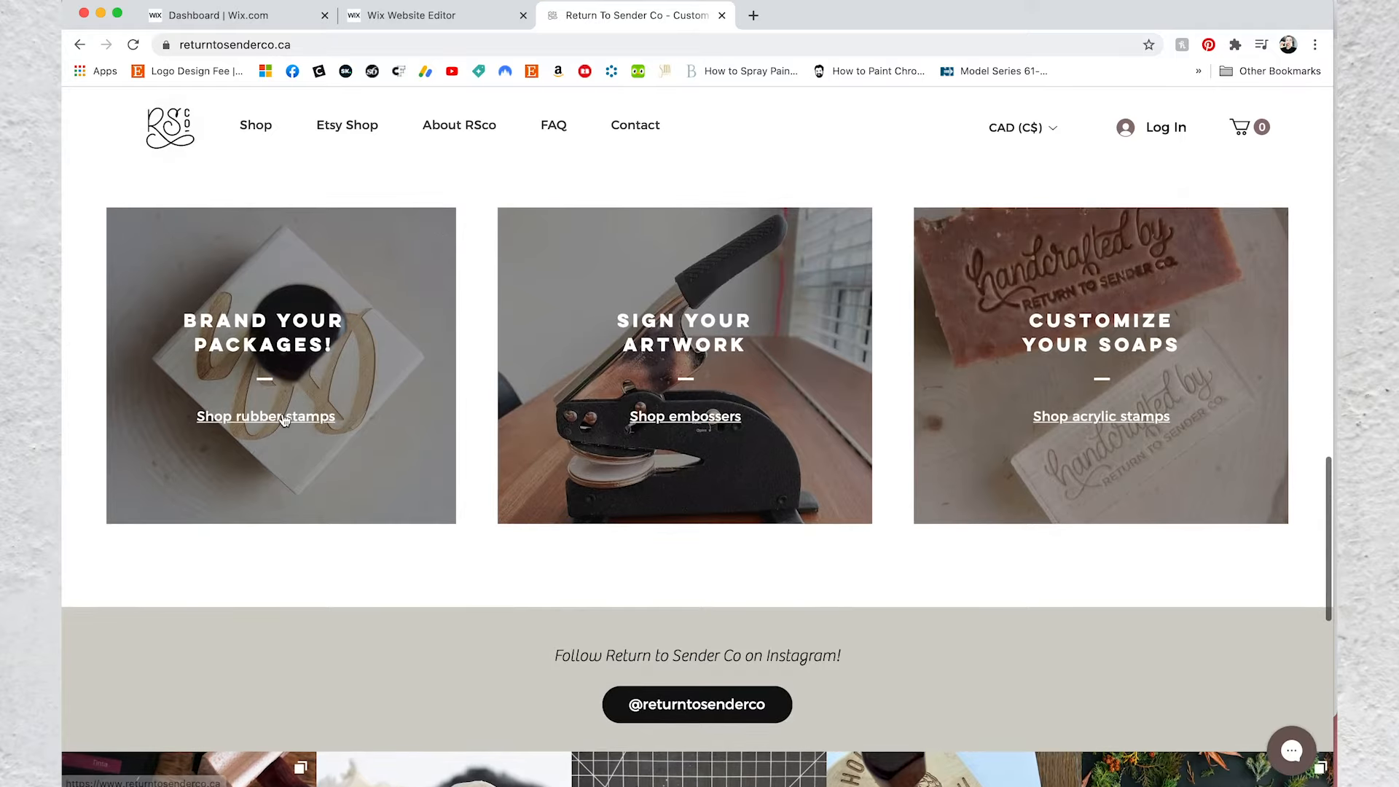
scroll(284, 419, up, 15)
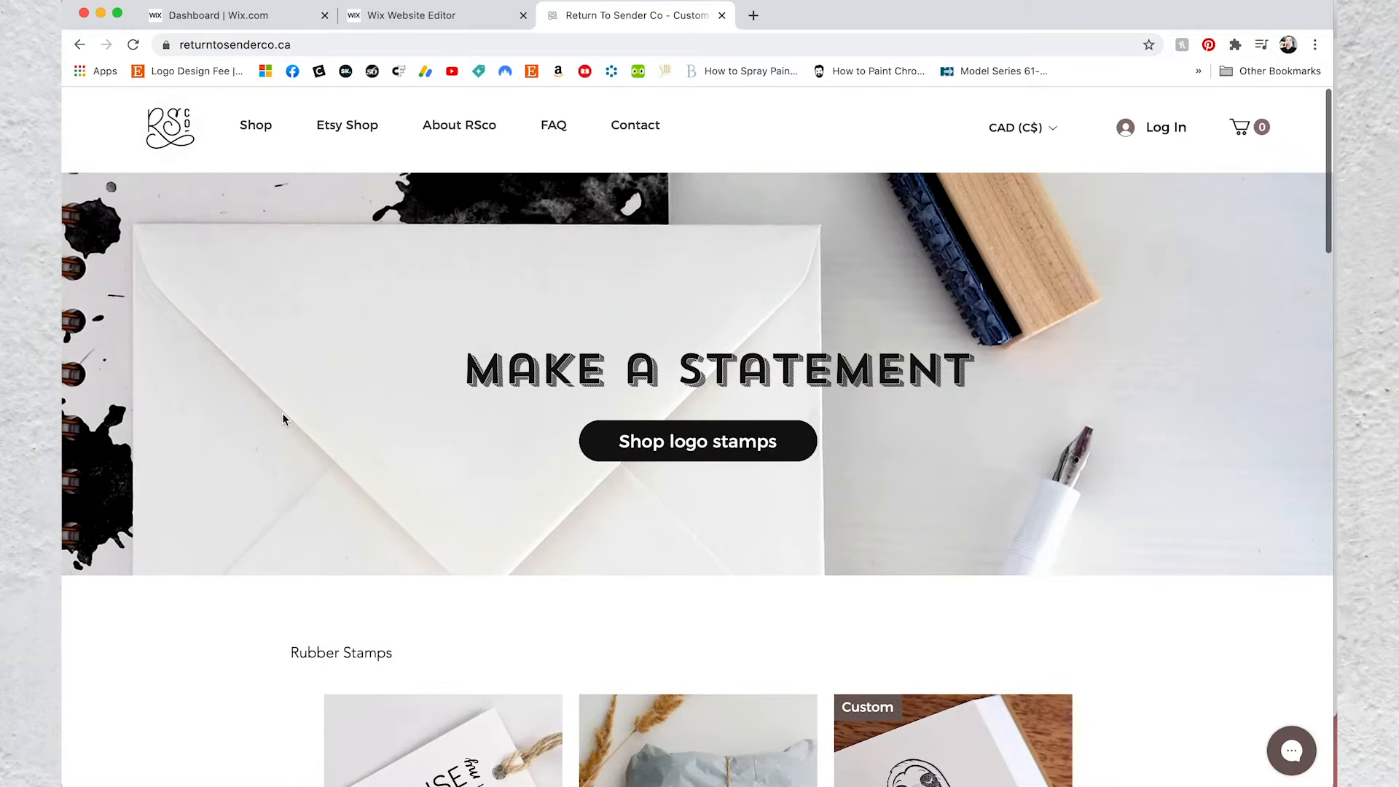
Check the published Shop All page and its Rubber Stamps, Acrylic Stamps, Embossers and Ink subpages
click(260, 130)
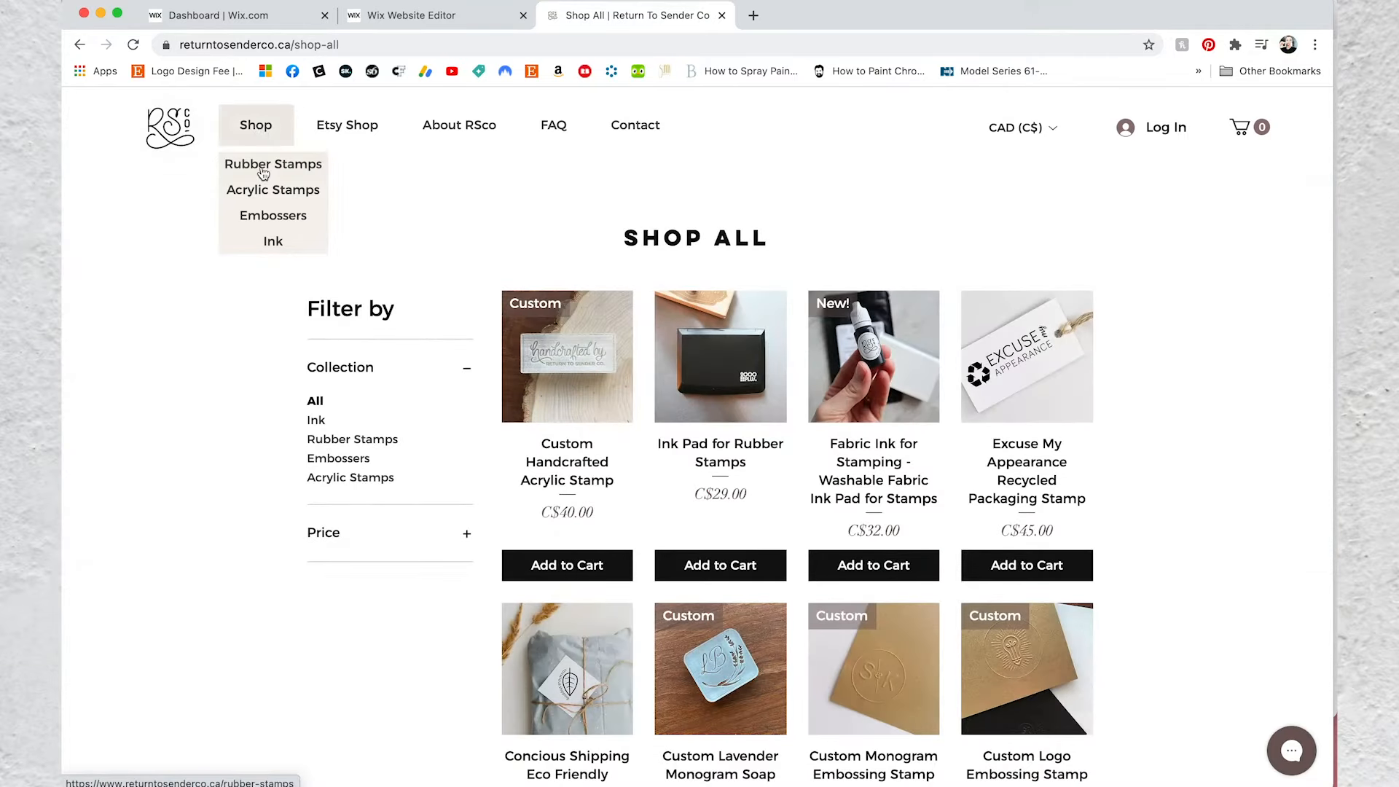
click(263, 172)
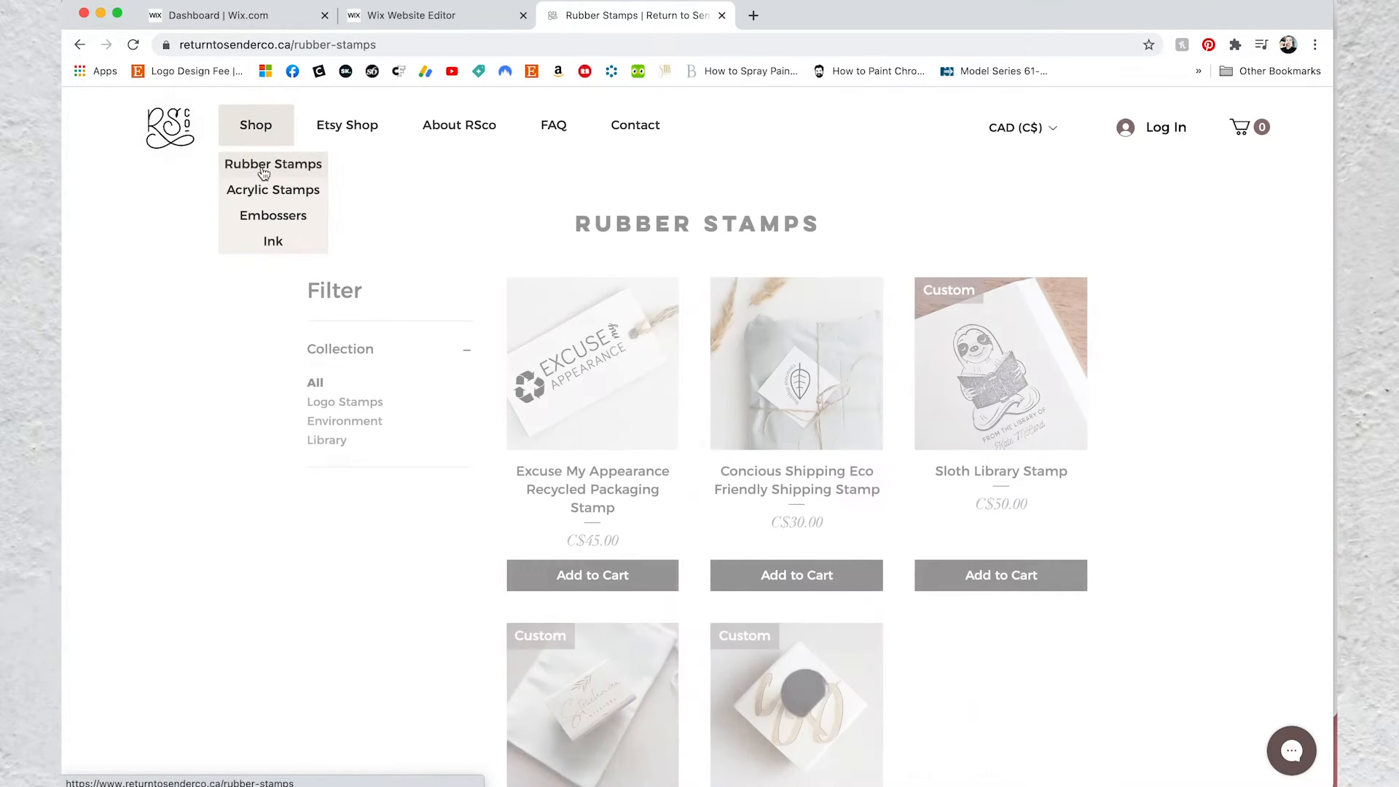
click(268, 194)
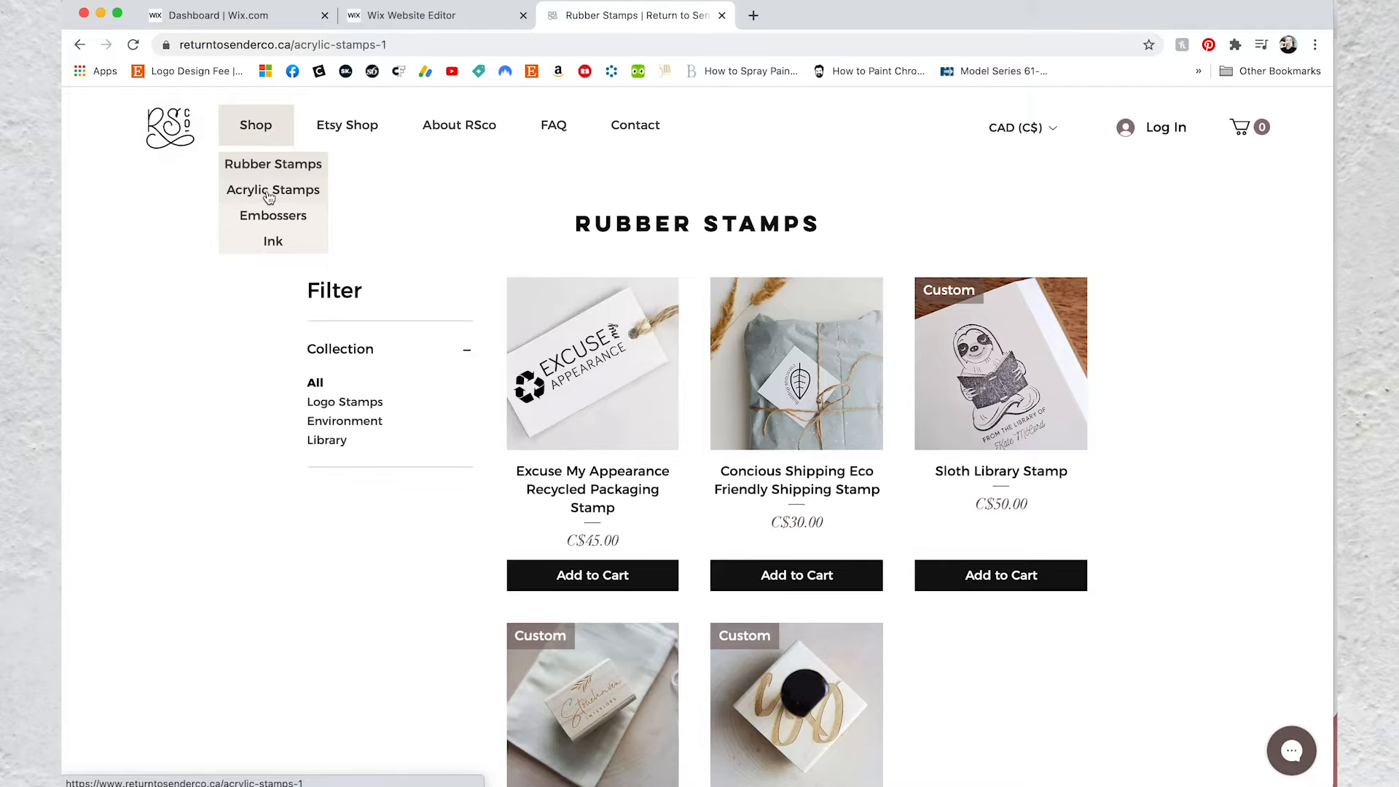
click(272, 219)
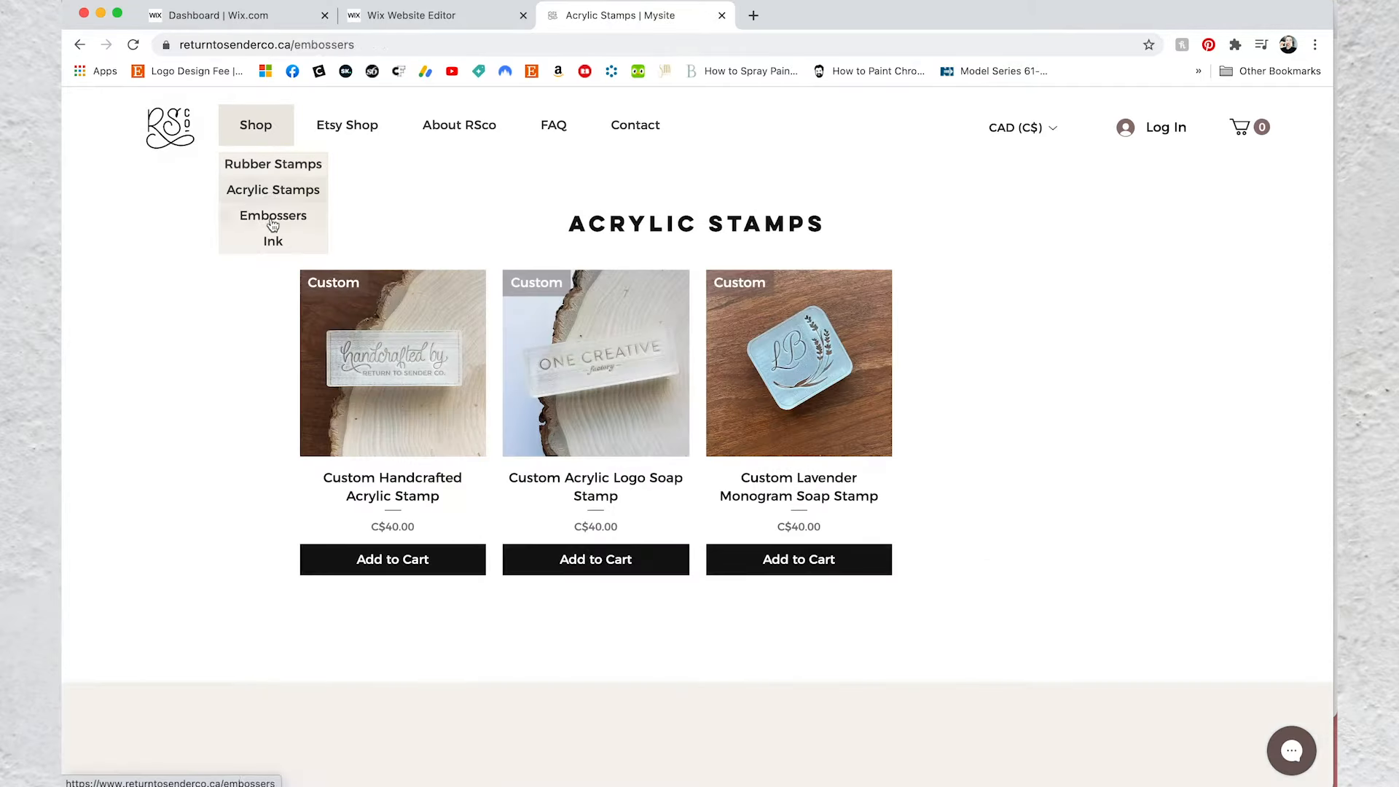
click(275, 242)
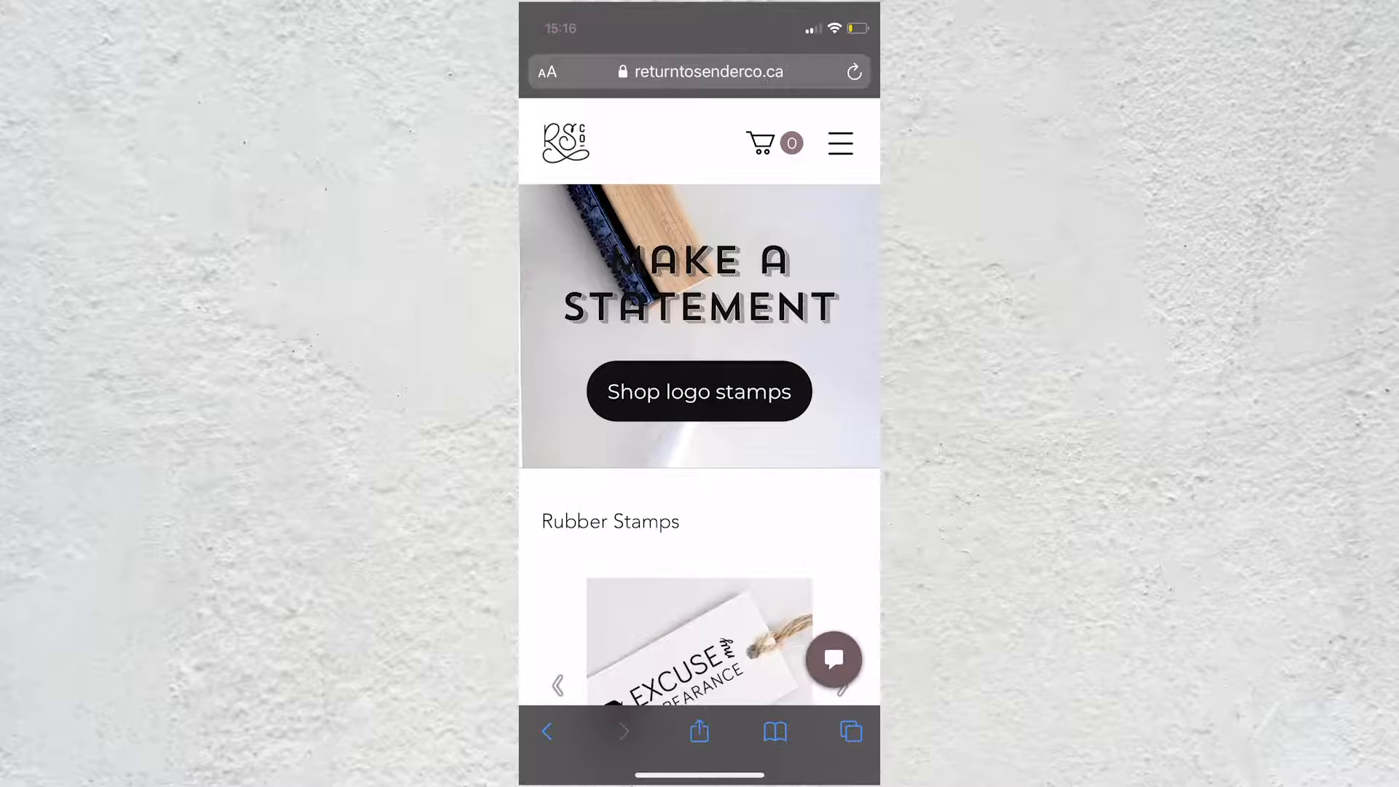
On a phone, review the published mobile homepage from the MAKE A STATEMENT banner down to the footer links
scroll(699, 394, down, 10)
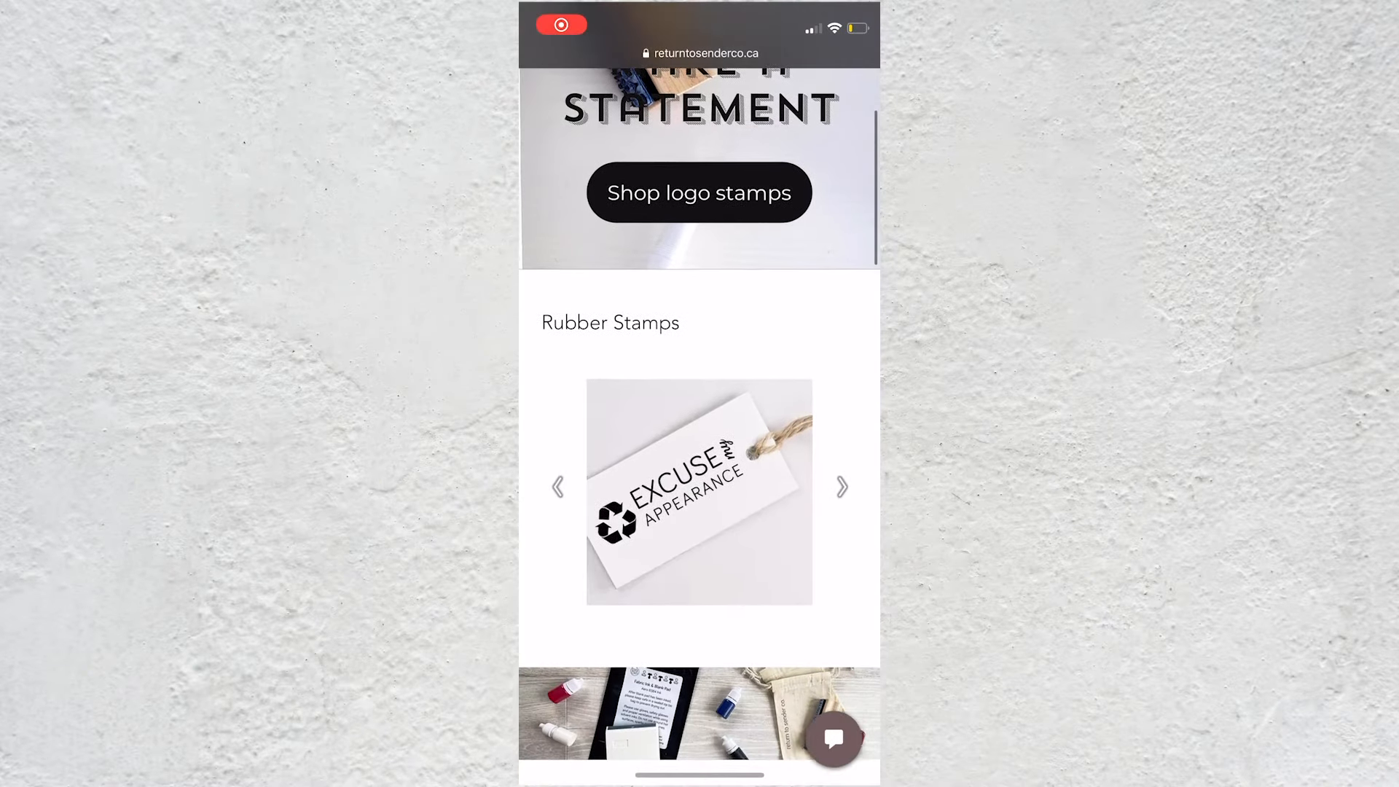
scroll(700, 394, down, 7)
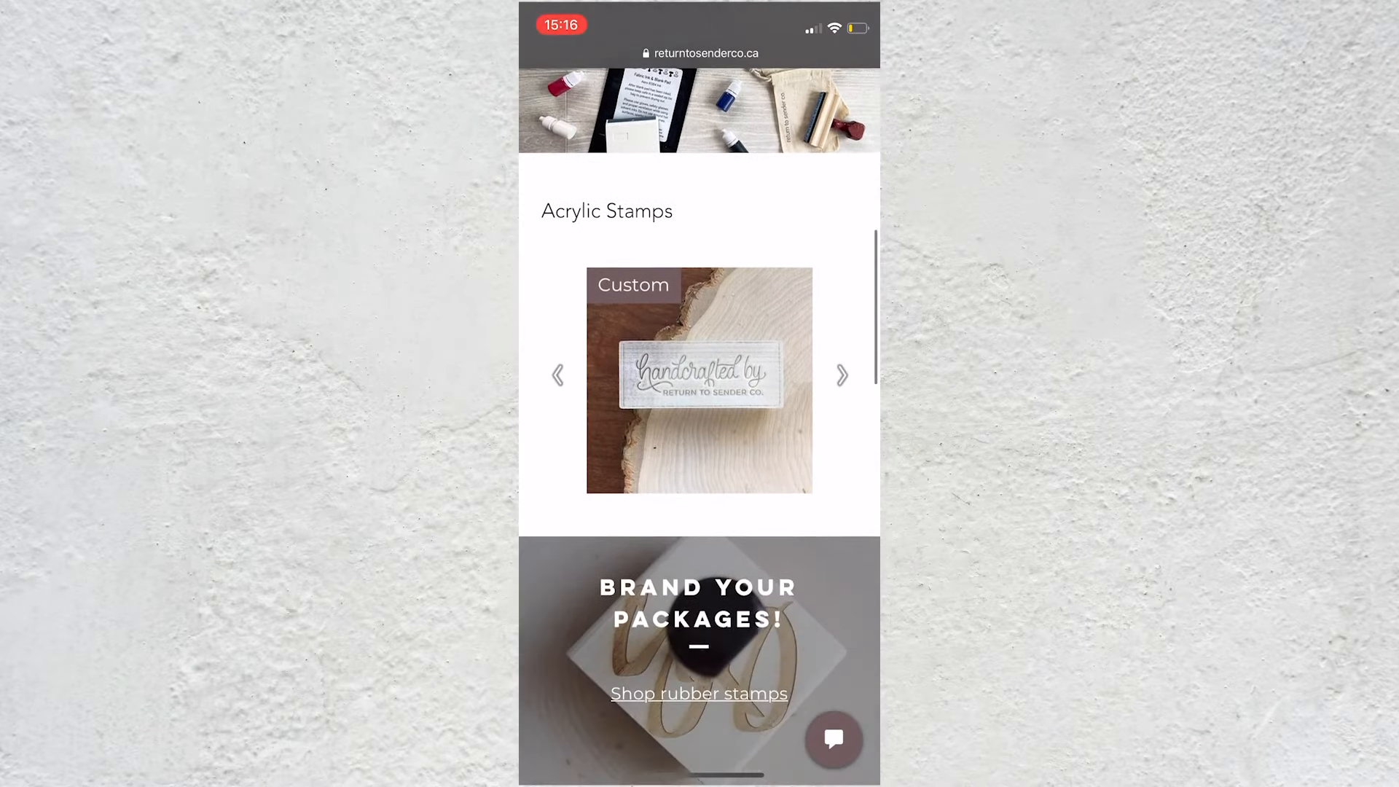
scroll(700, 394, down, 10)
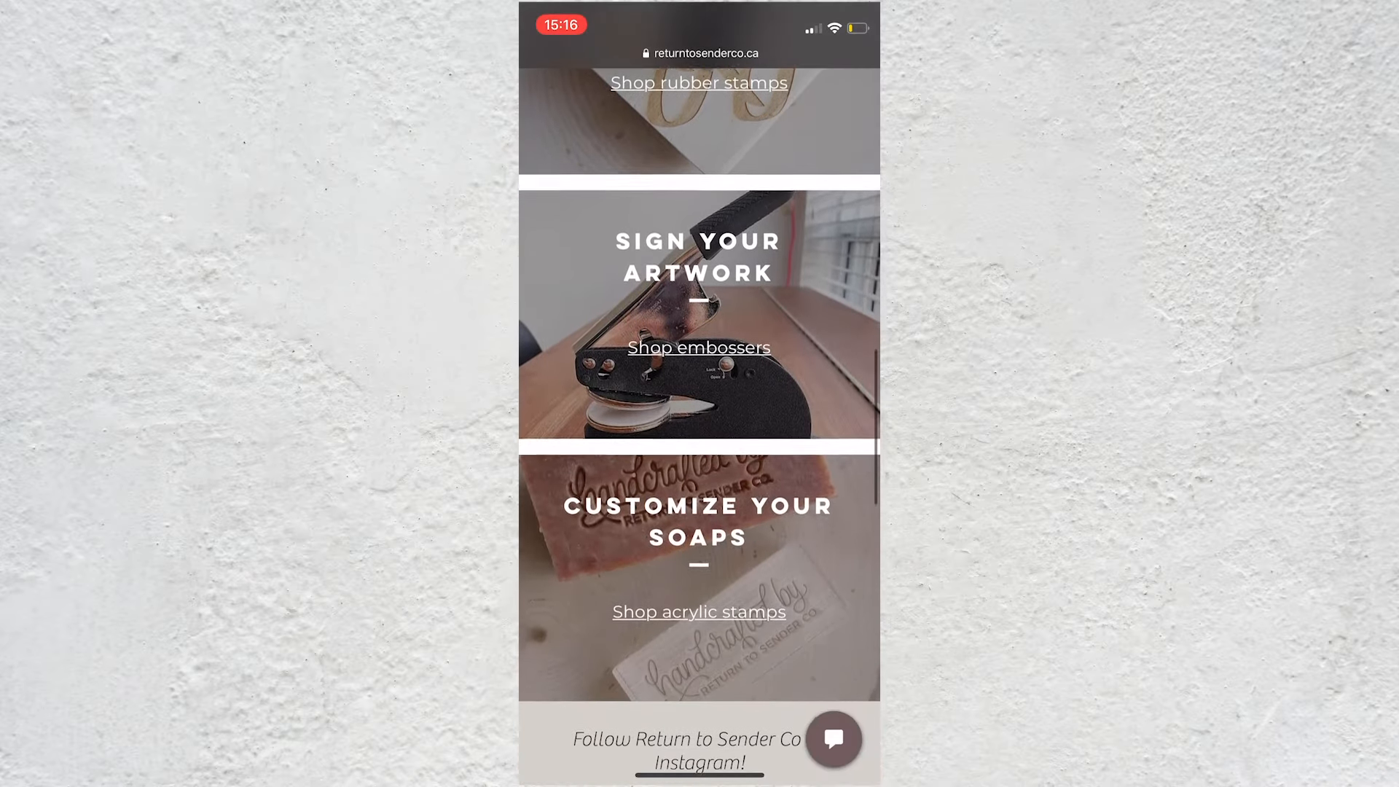
scroll(699, 393, down, 10)
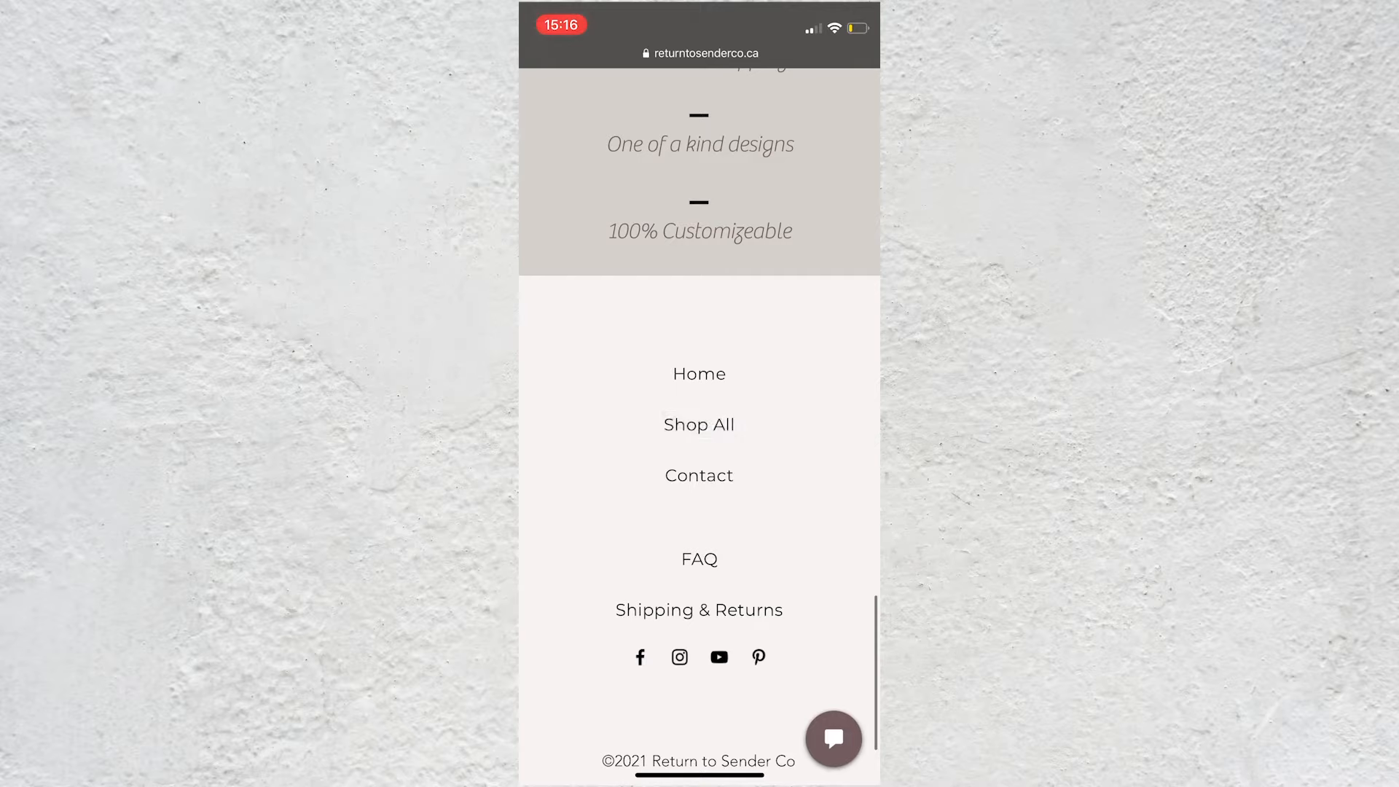
Open the mobile Shop All page, filter the products by the Rubber Stamps collection, and look through the filtered products
click(699, 425)
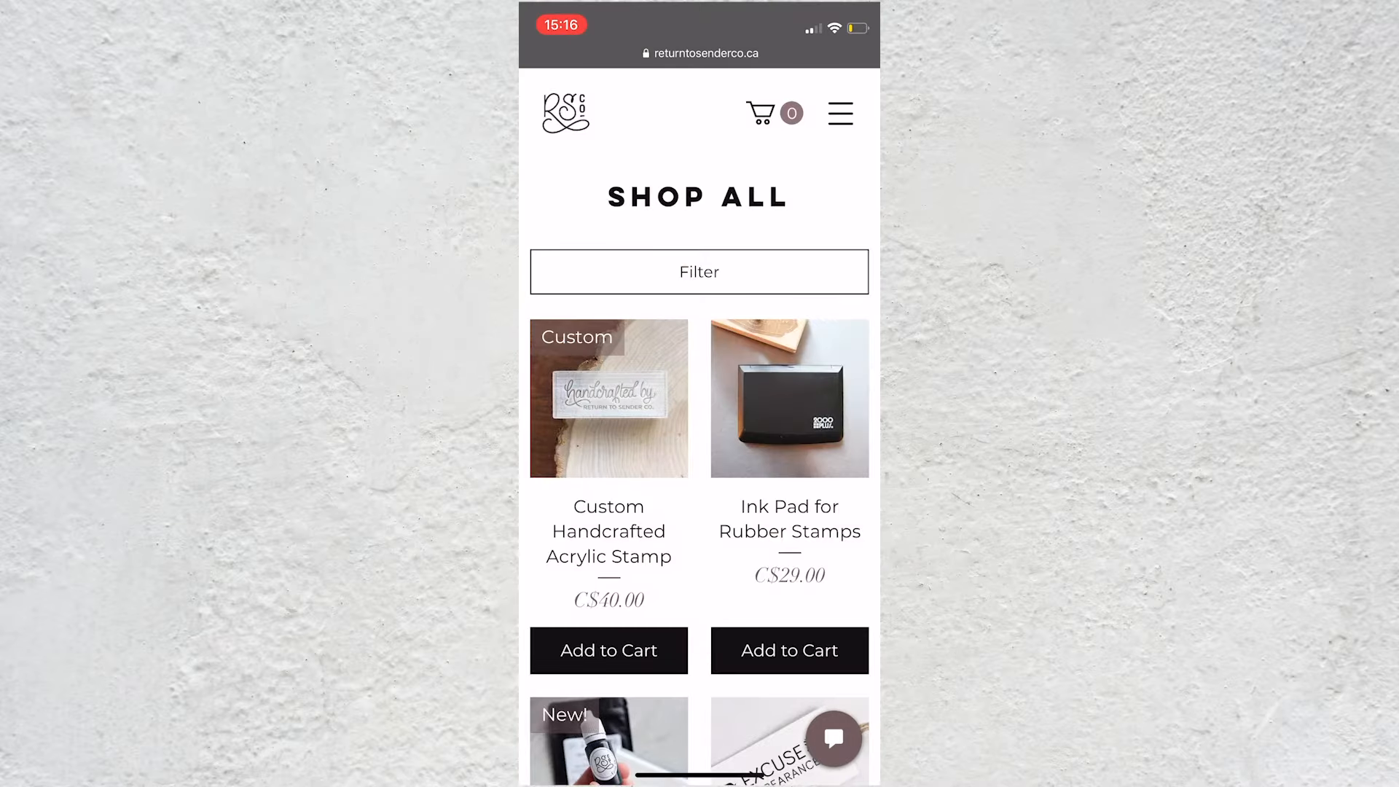
click(699, 272)
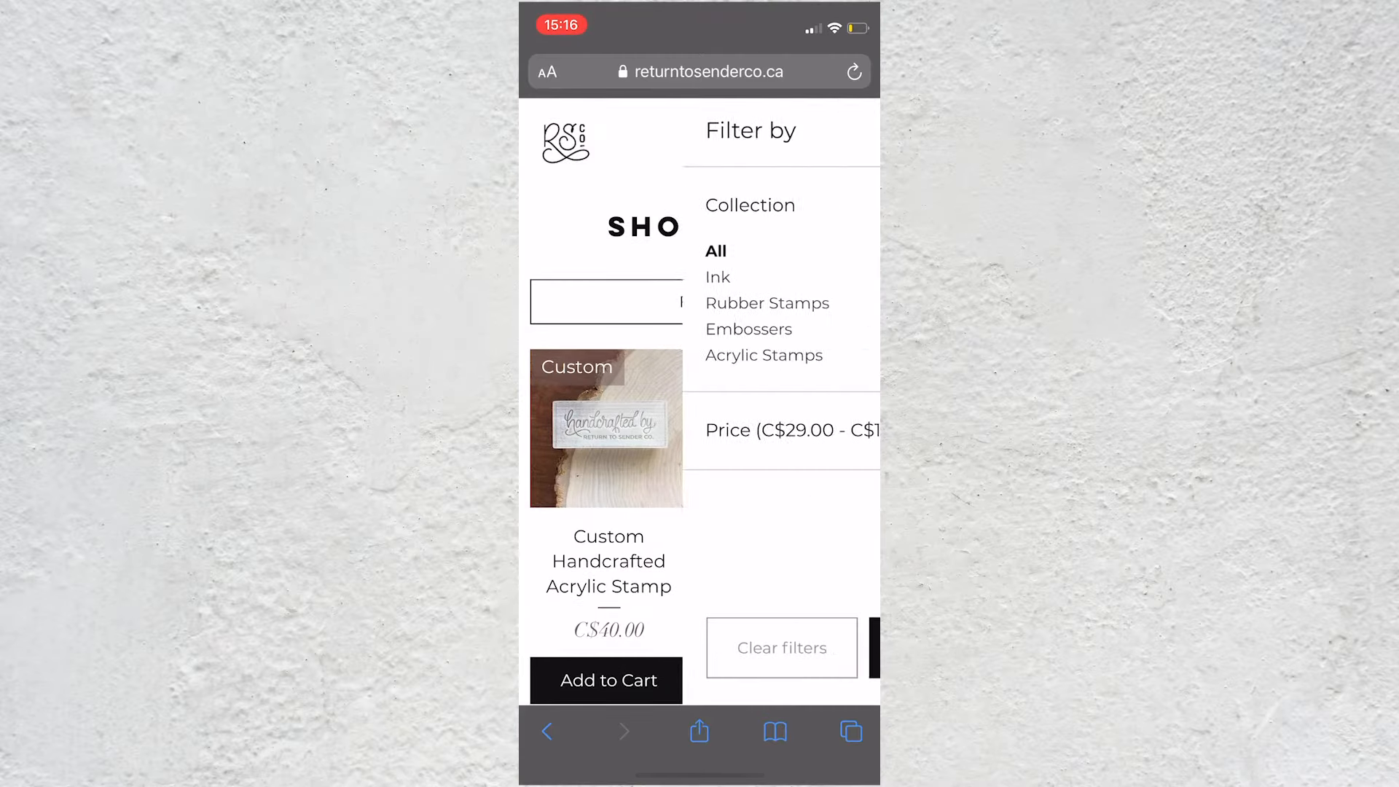
click(604, 303)
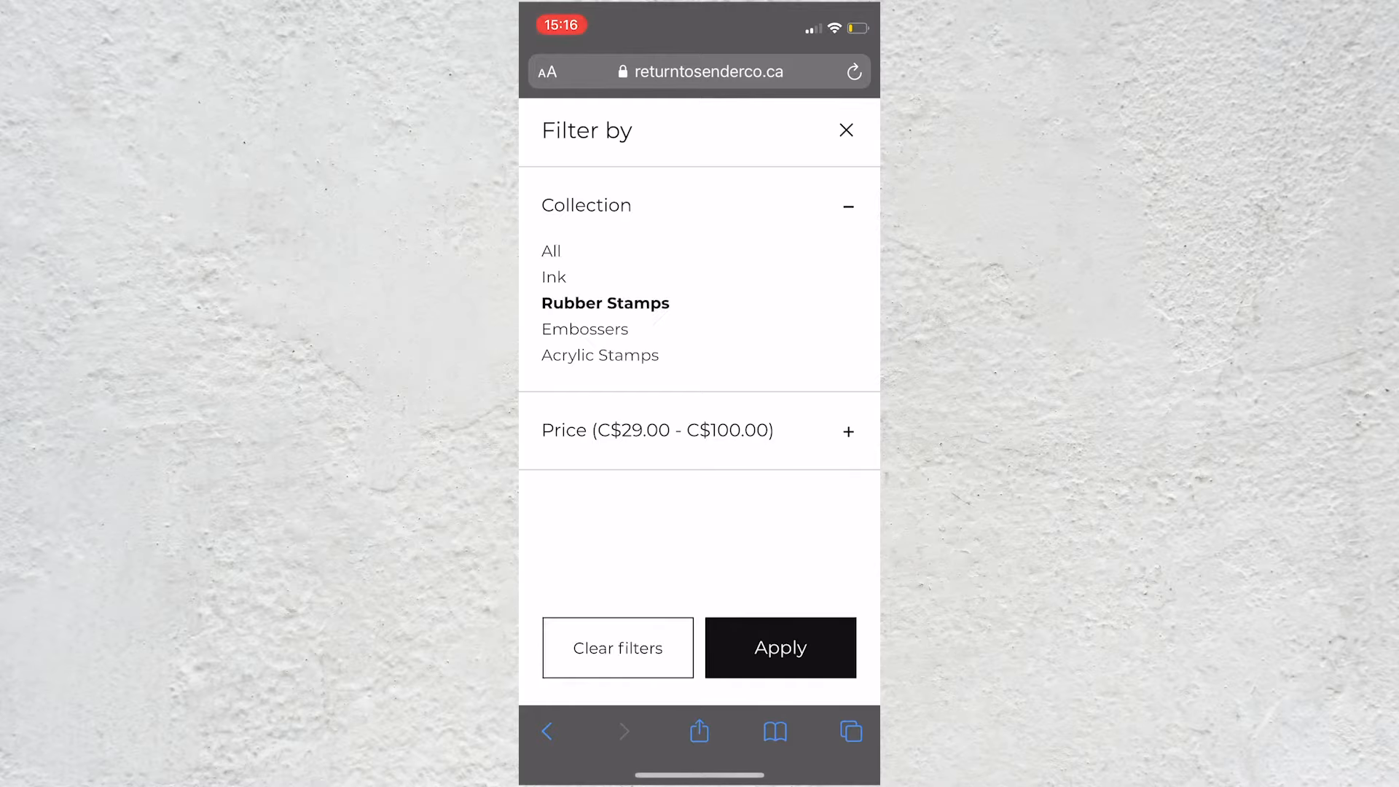
click(780, 648)
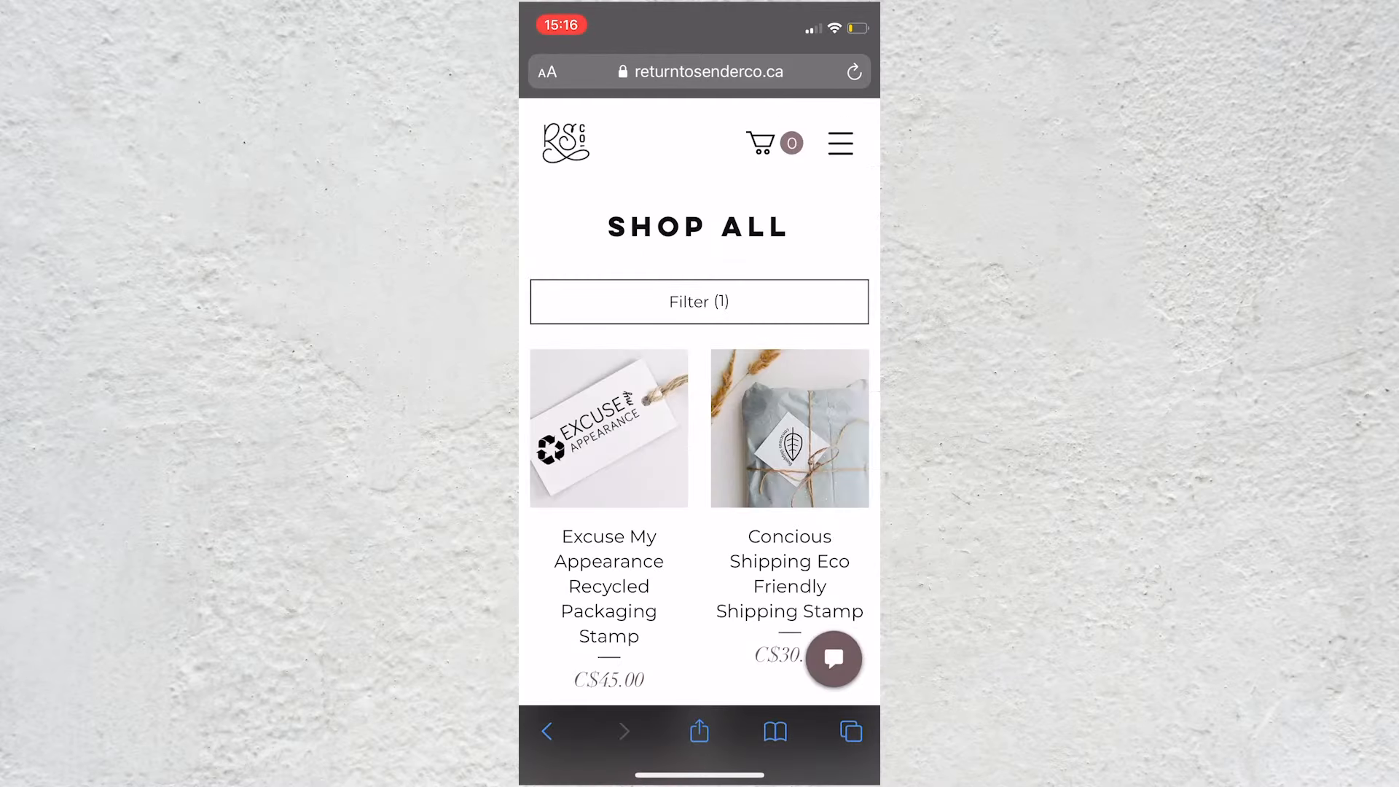
scroll(699, 408, down, 10)
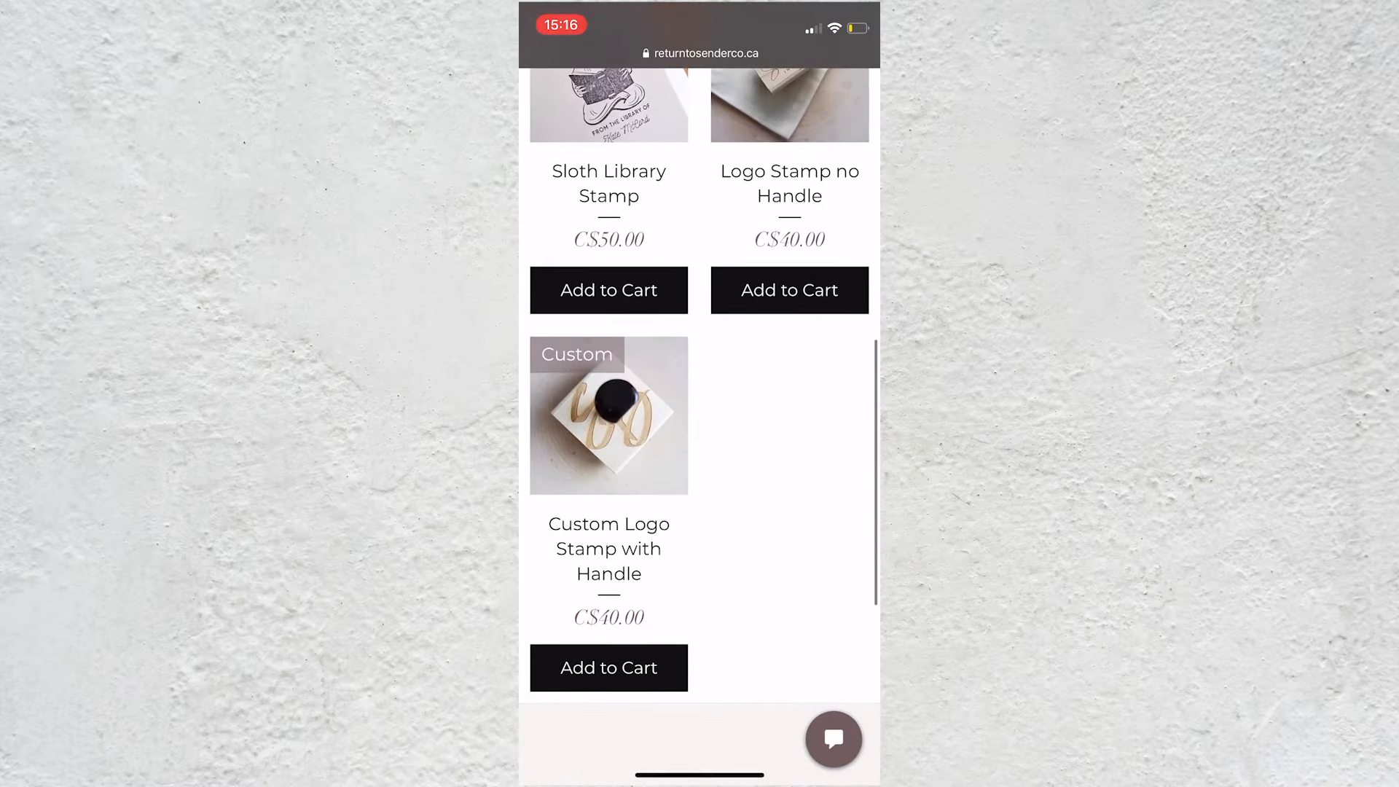
click(789, 290)
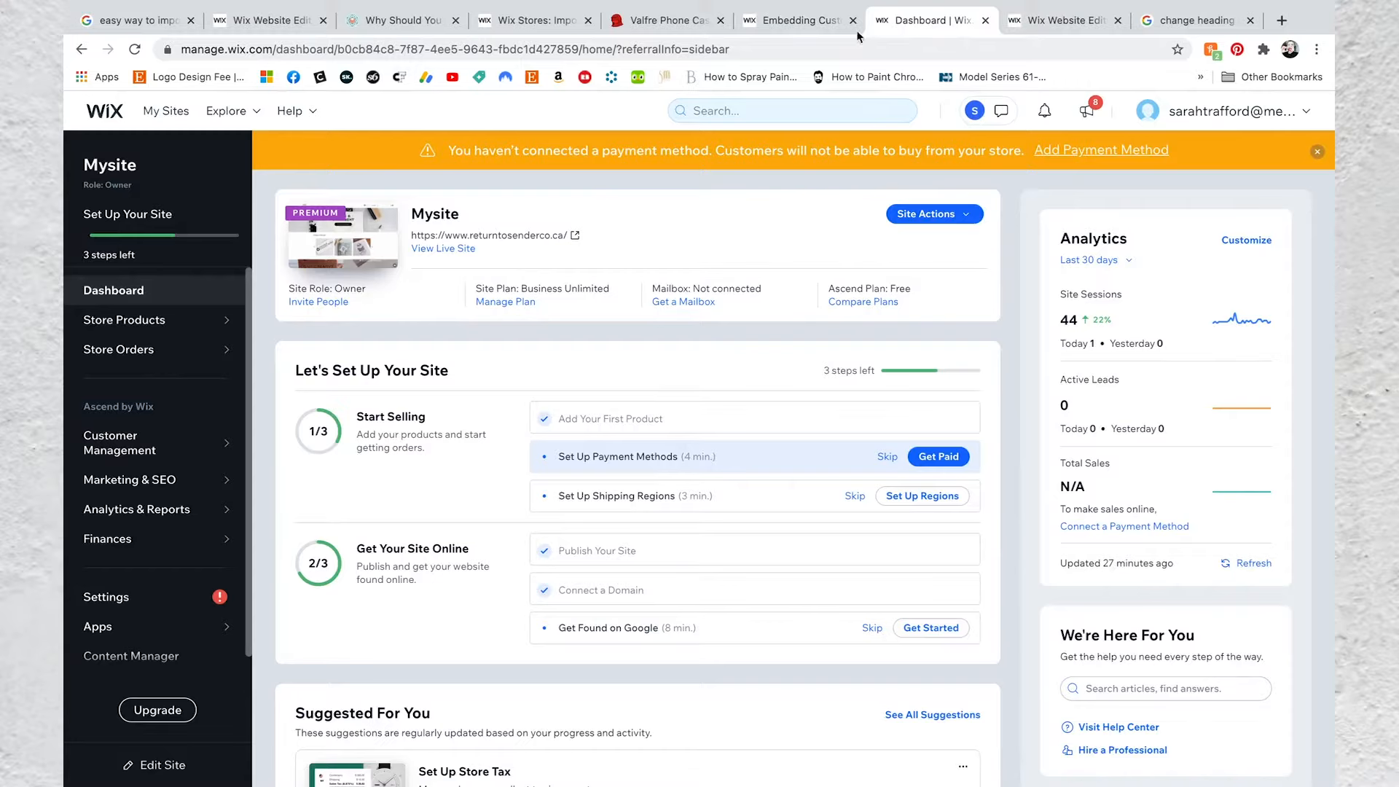
Start the Get Found on Google setup with the business name Return to Sender Co and mark the business as online only
click(147, 481)
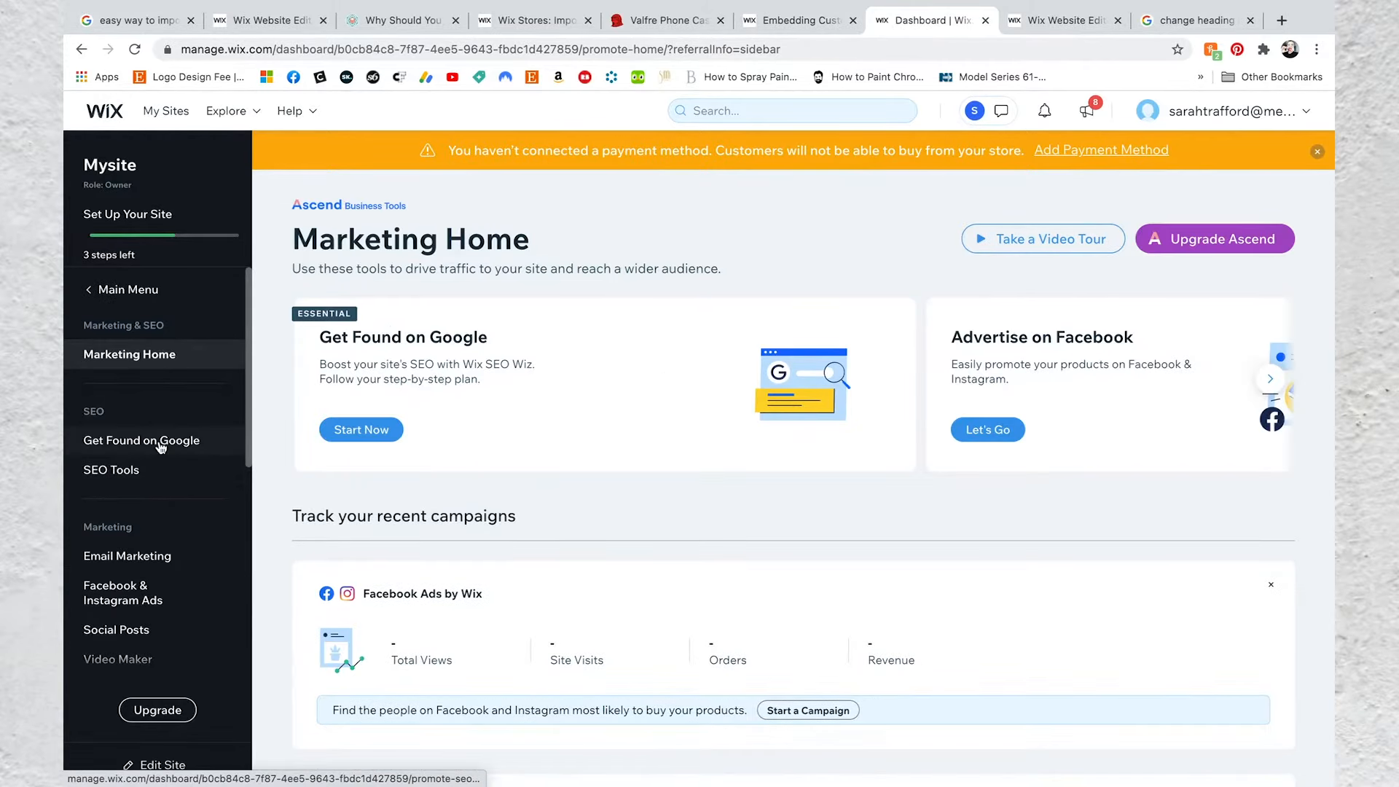
click(339, 429)
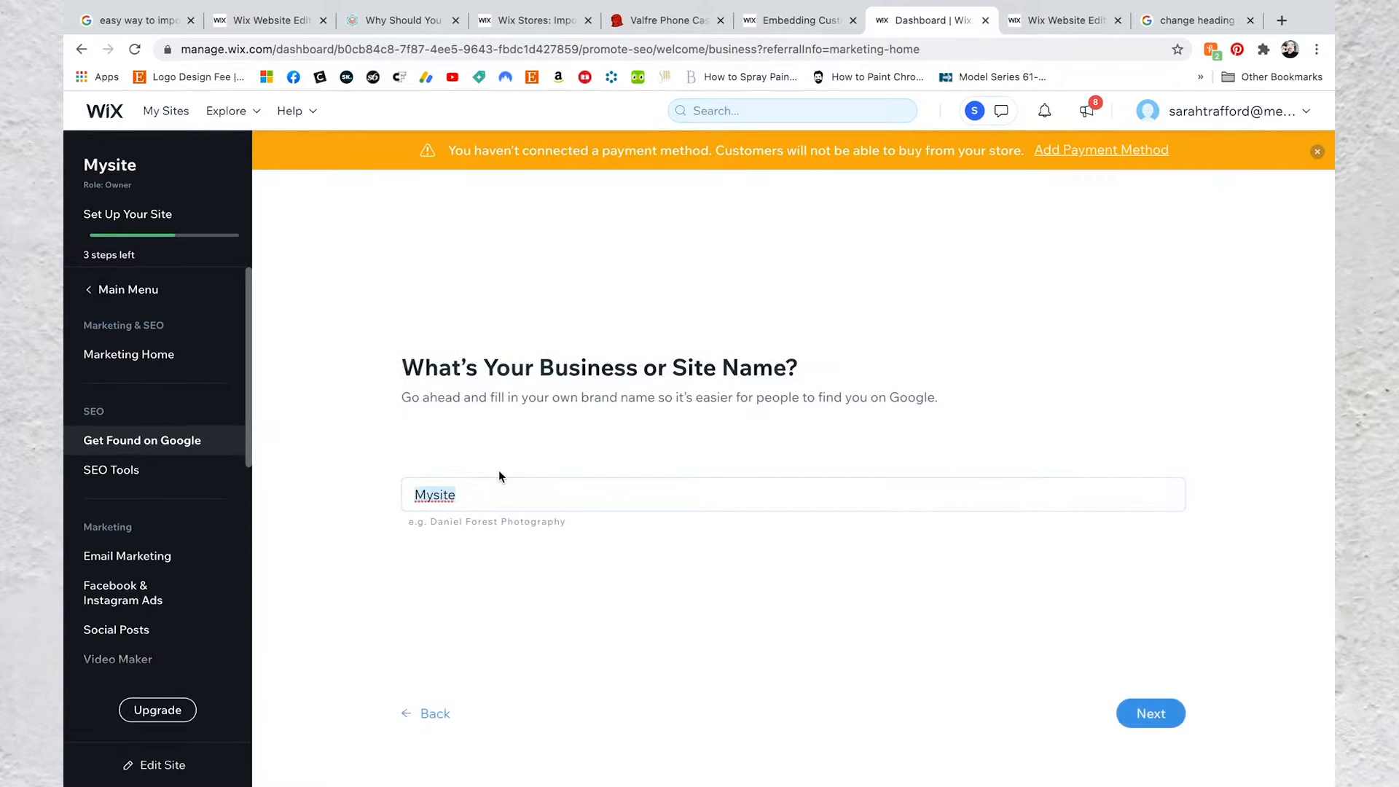
text(Return to Sender)
click(1126, 711)
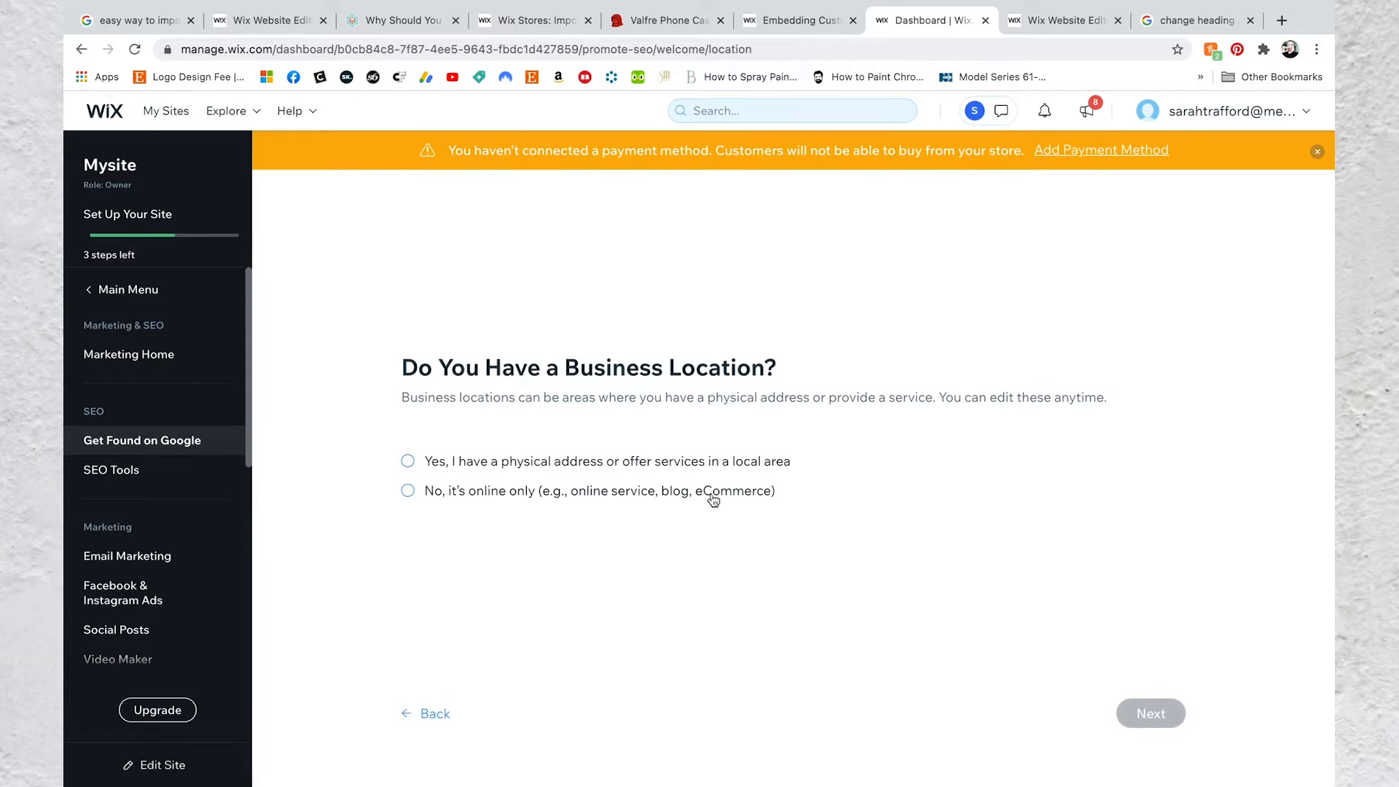
click(711, 495)
click(1138, 709)
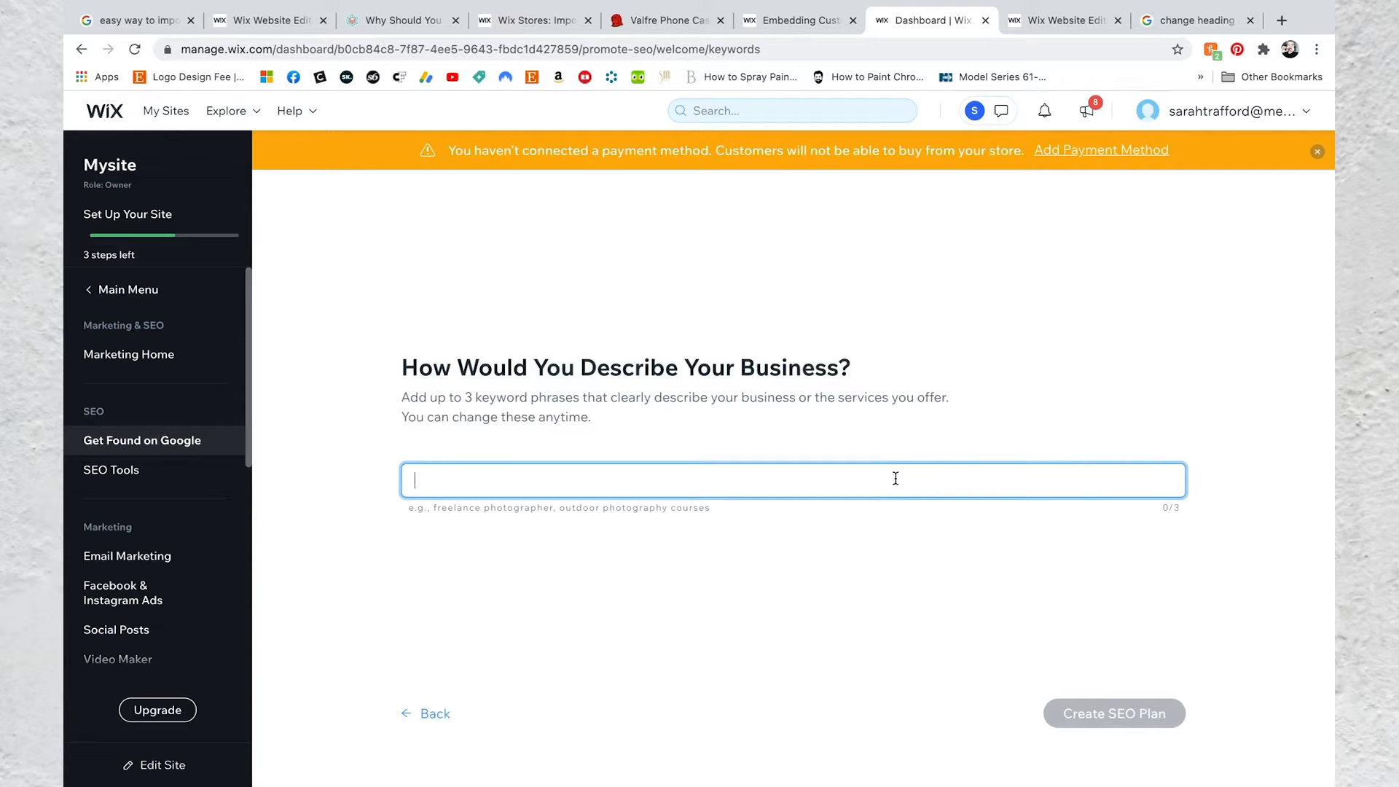
Describe the business with the keywords Branding, Rubber Stamps and Packaging, and create the SEO plan
text(Branding)
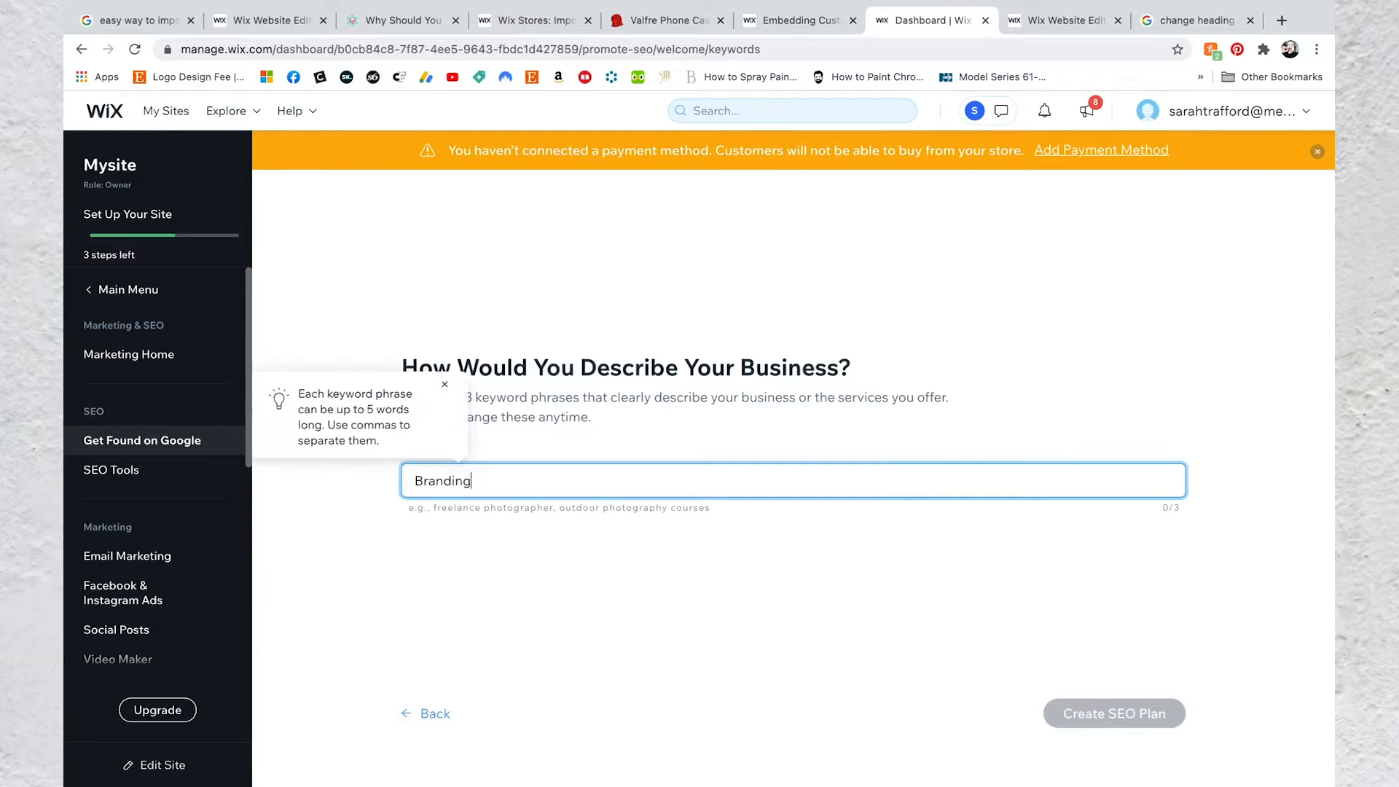
key(Return)
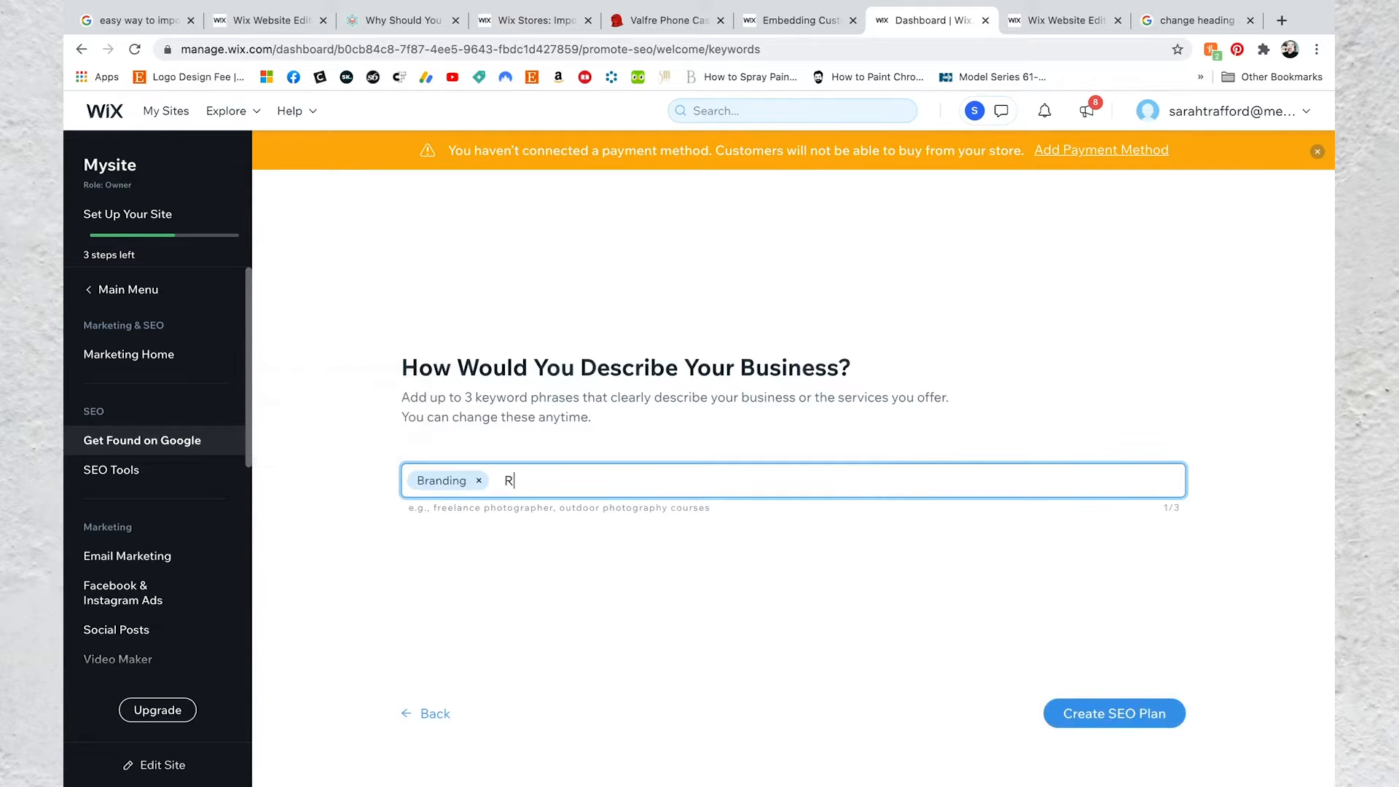
text(Rubber Stamps)
key(Return)
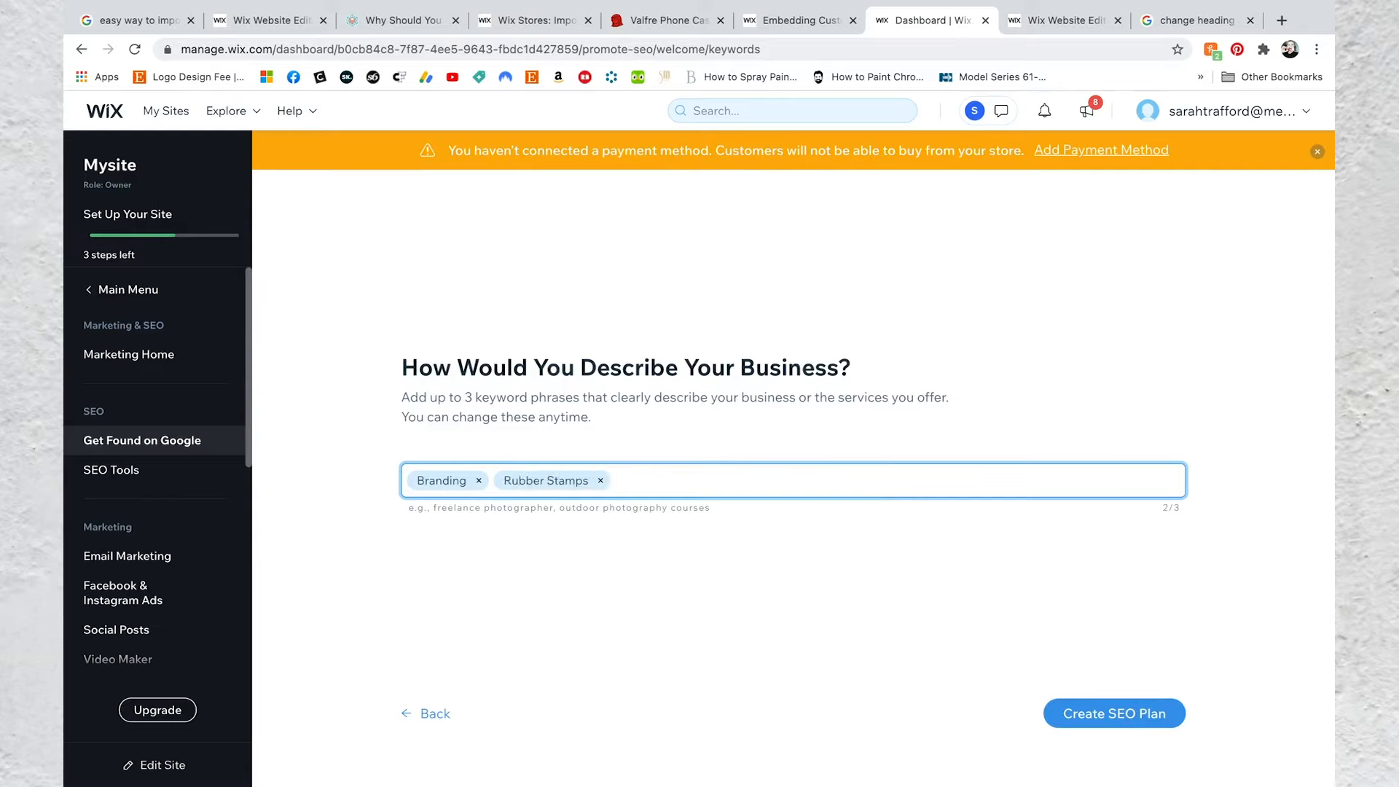
key(Return)
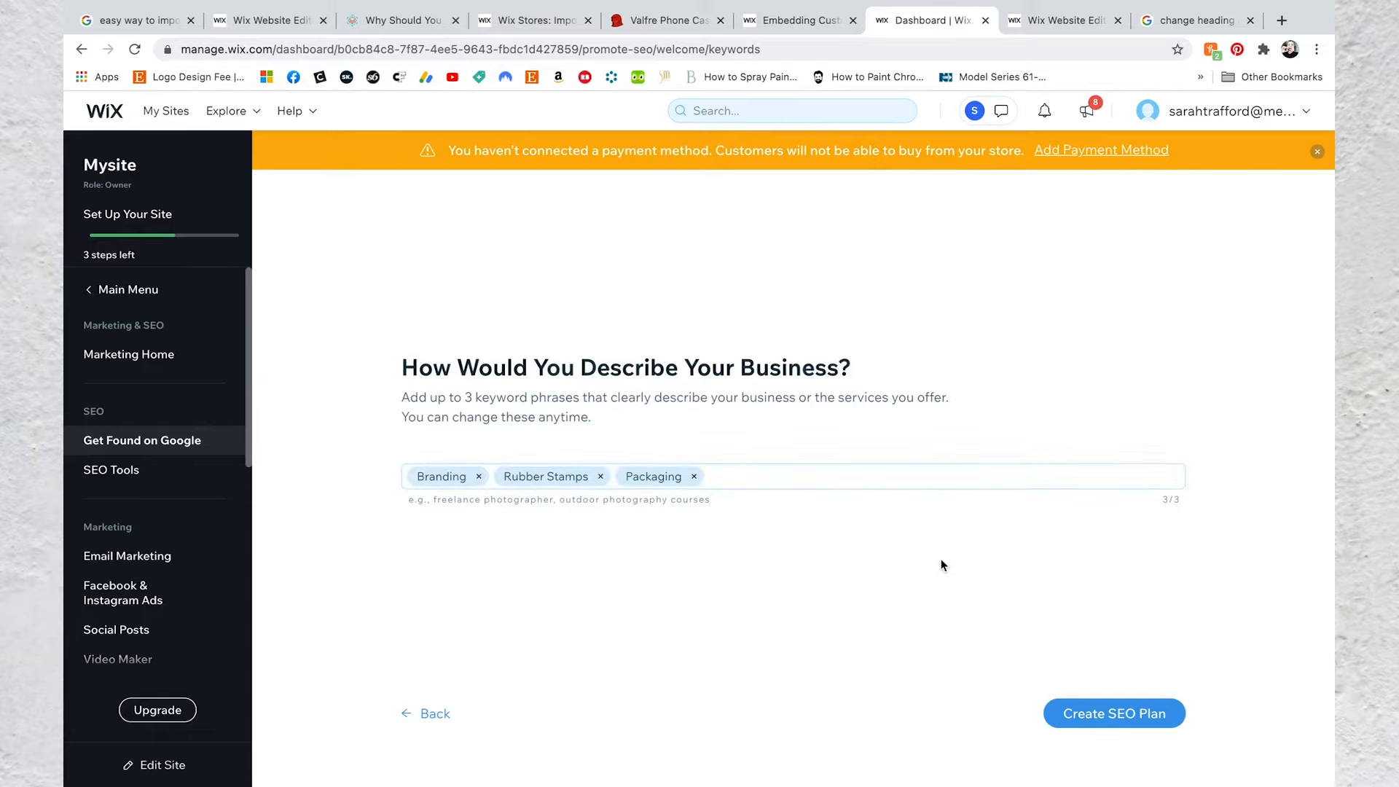
click(1108, 716)
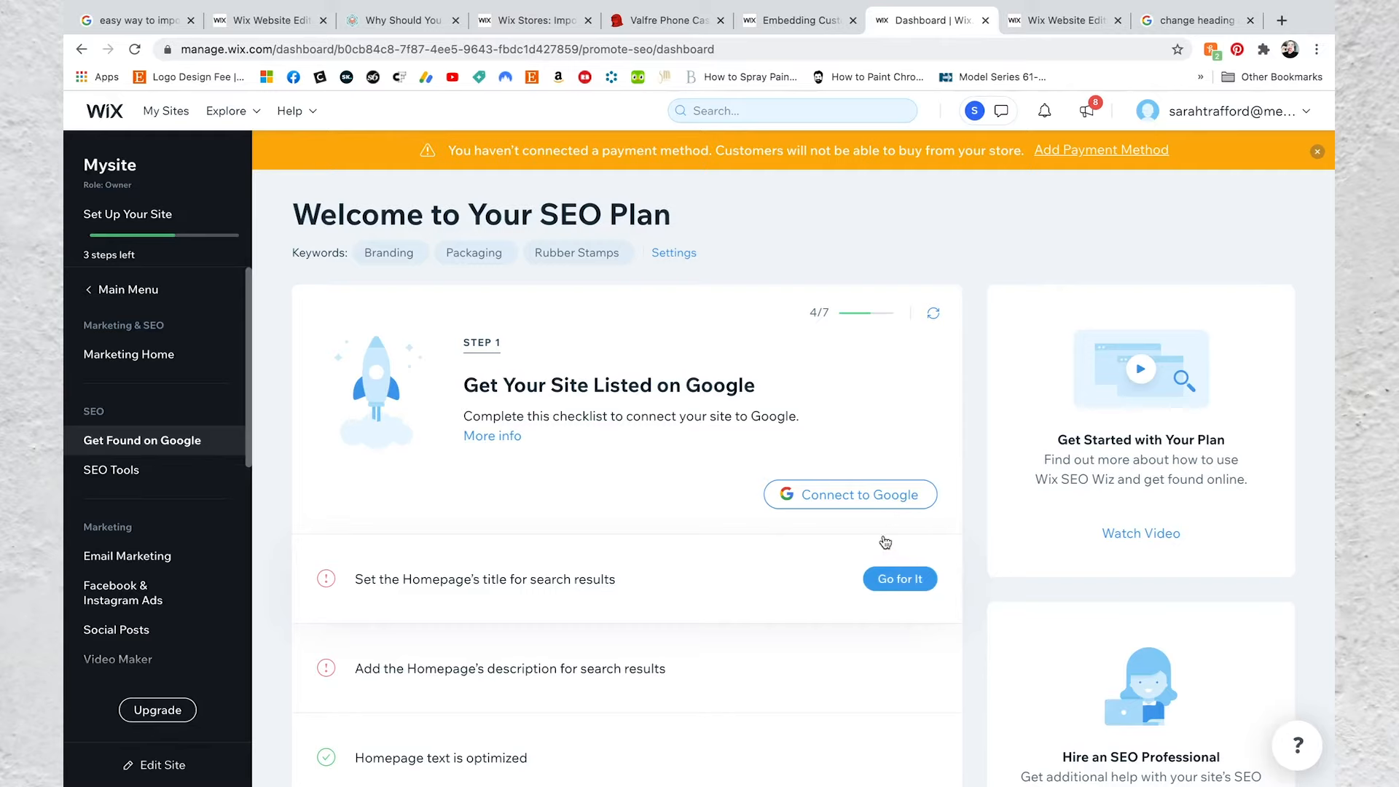
From the SEO checklist, go to the Home page's Google settings and set its search title to "Return To Sender Co - Custom Stamps"
click(882, 501)
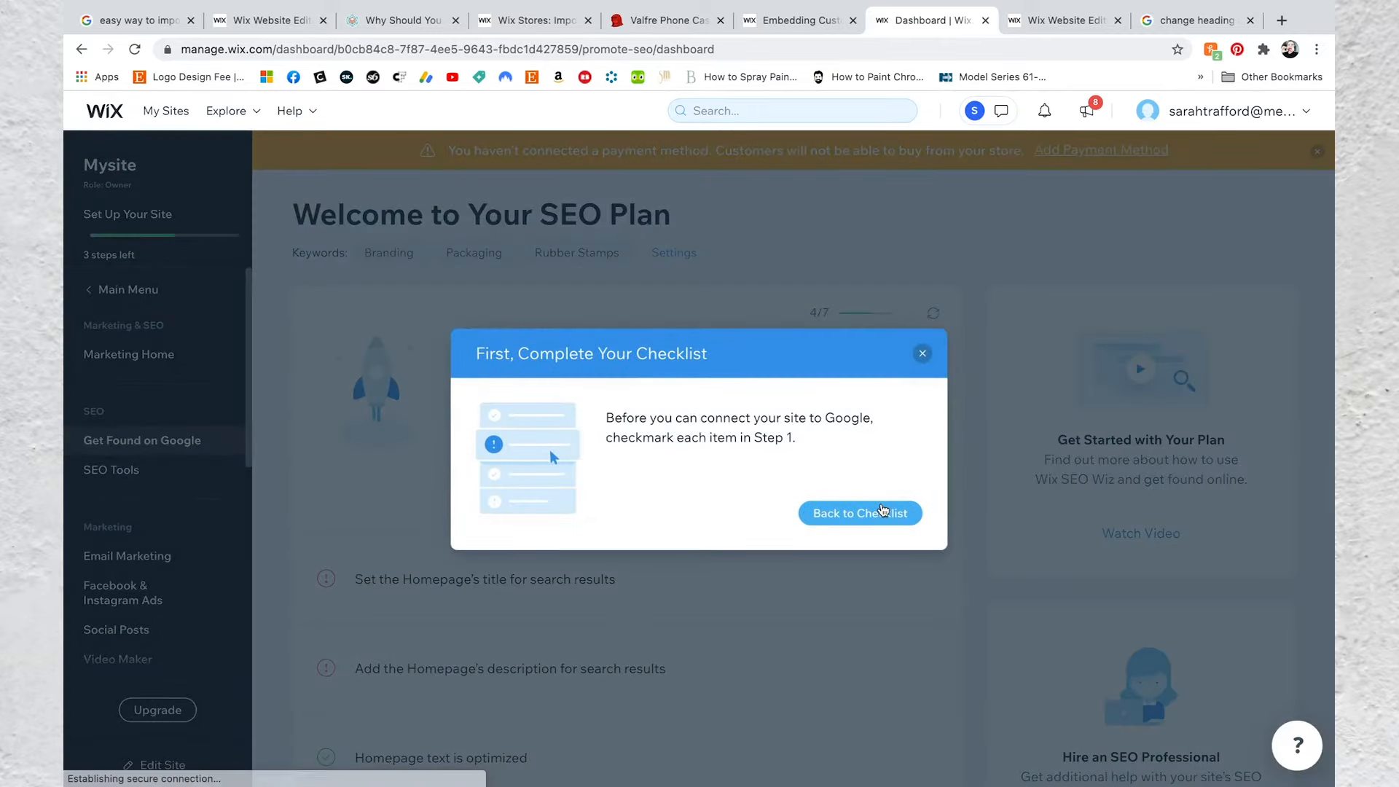
click(883, 511)
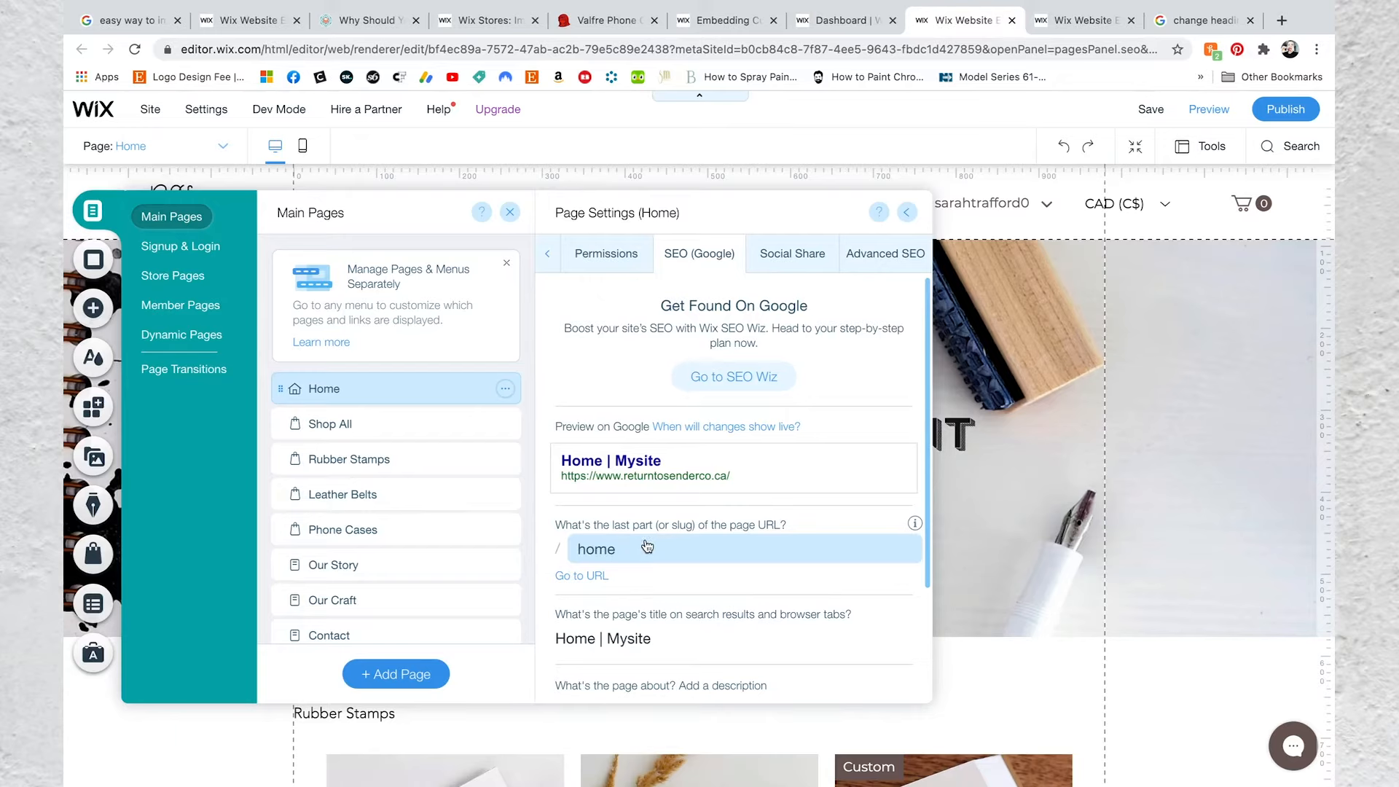
scroll(646, 543, down, 1)
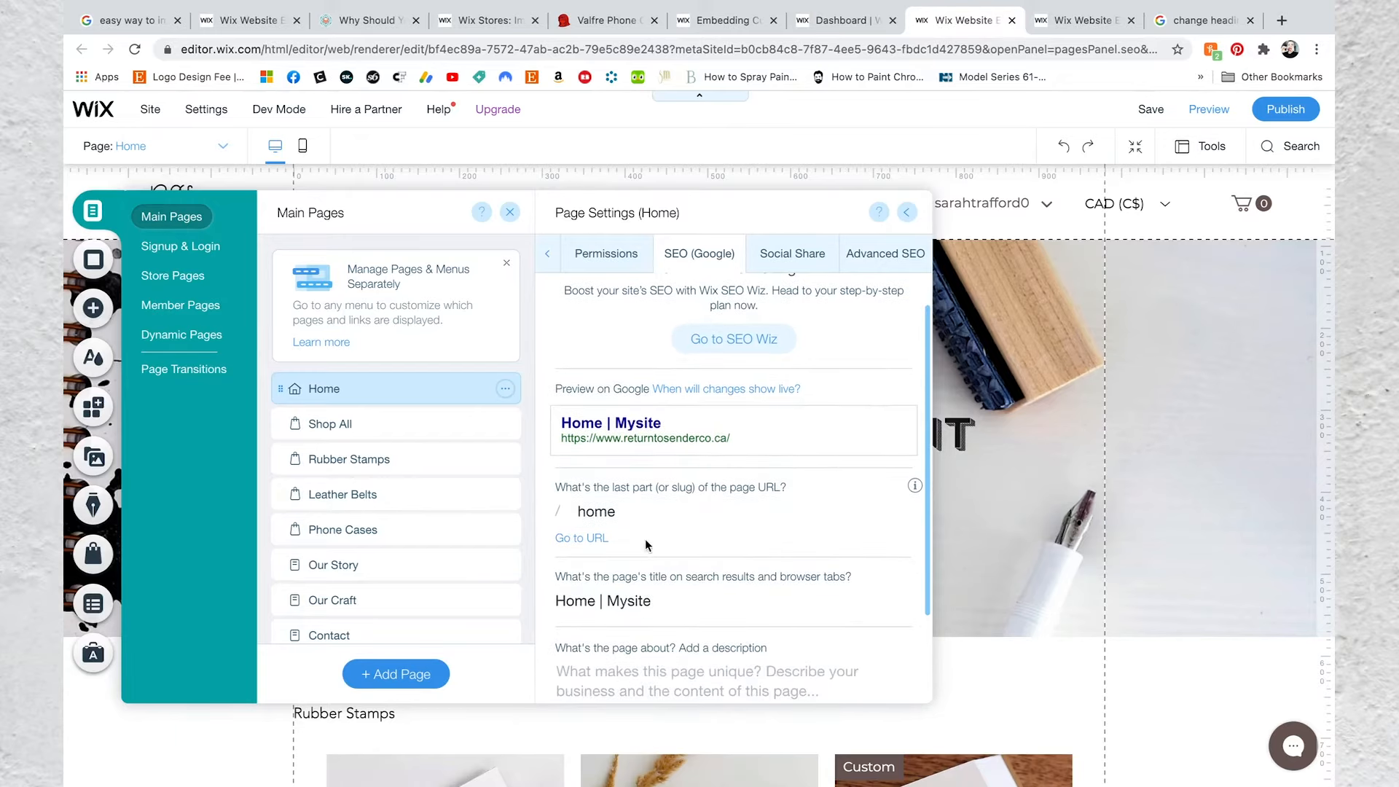
click(599, 598)
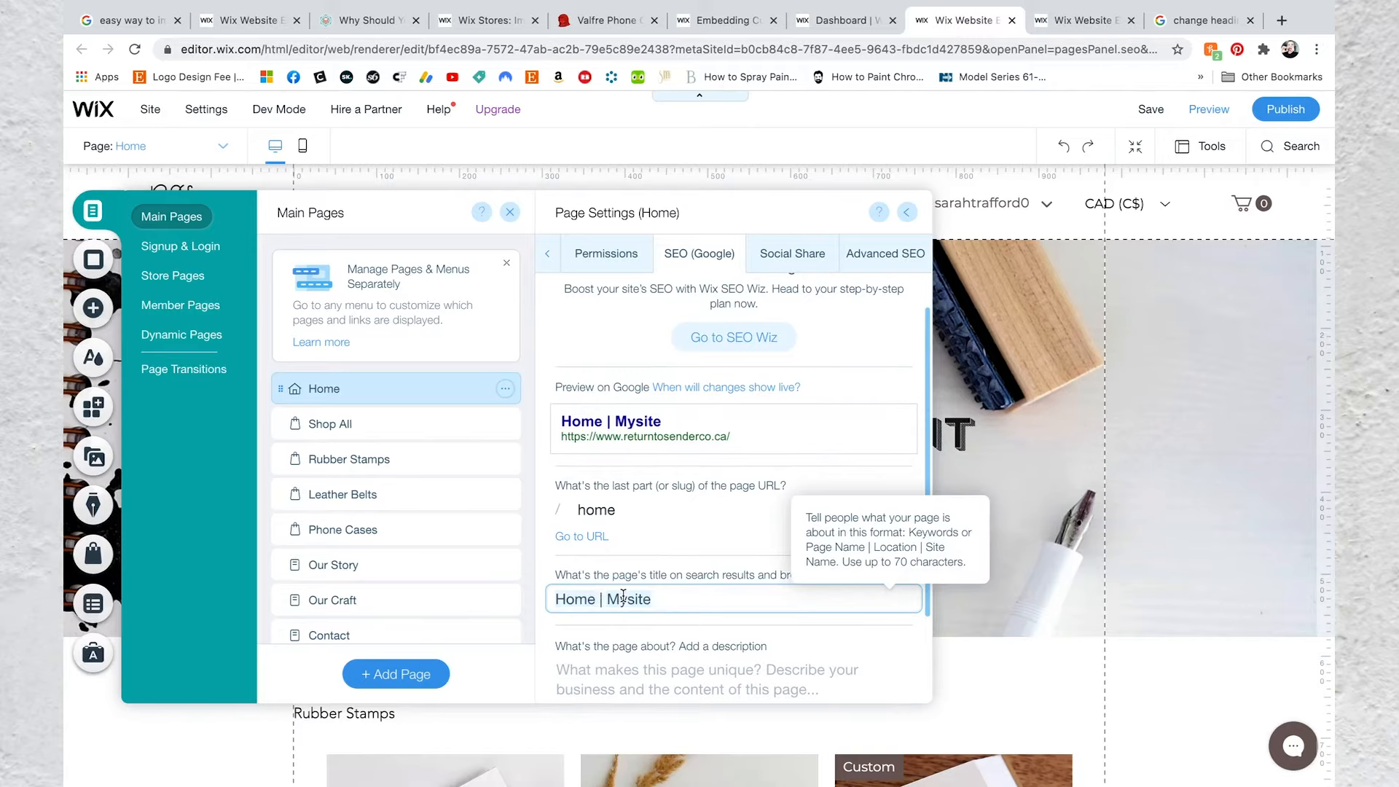
key(ctrl+a)
text(Return To Sender C)
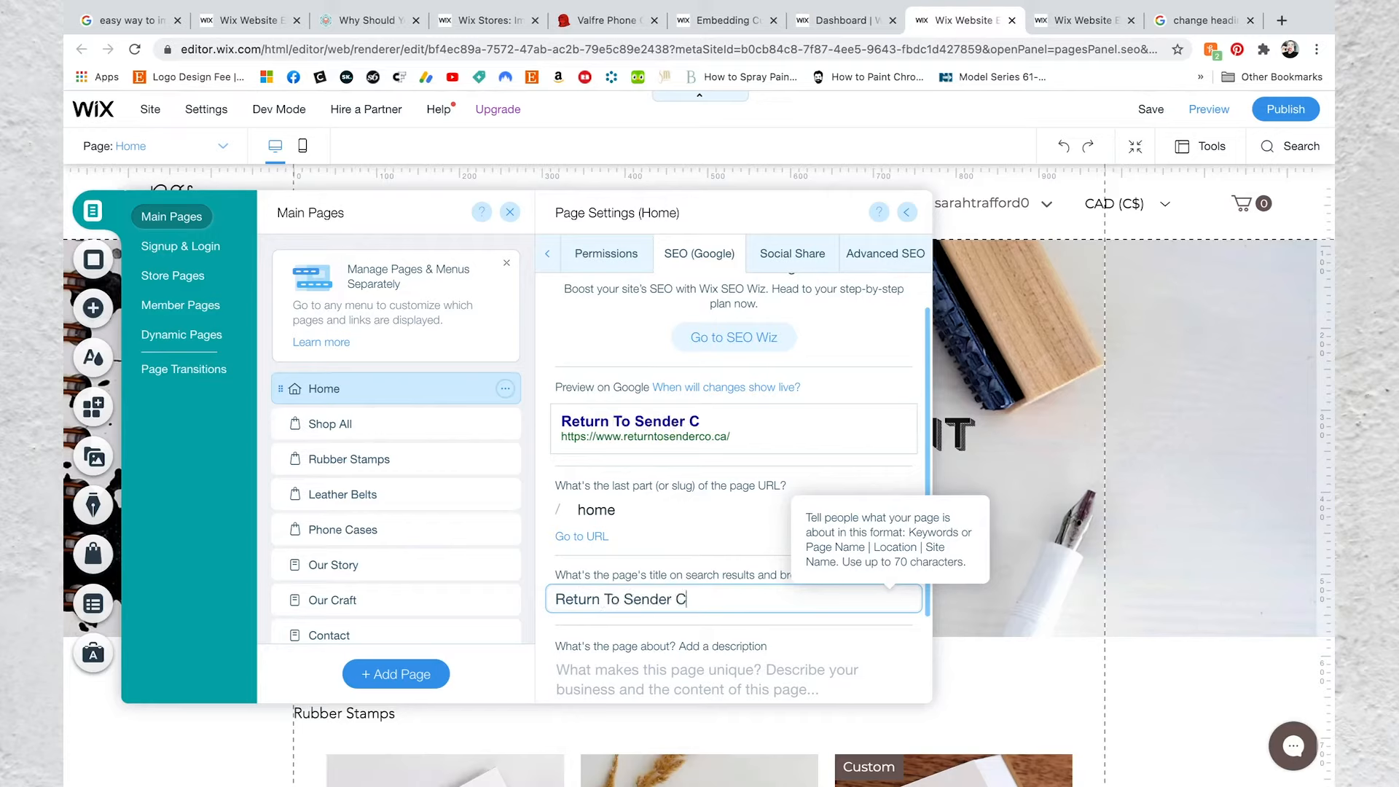
text(o - Custom Stamps)
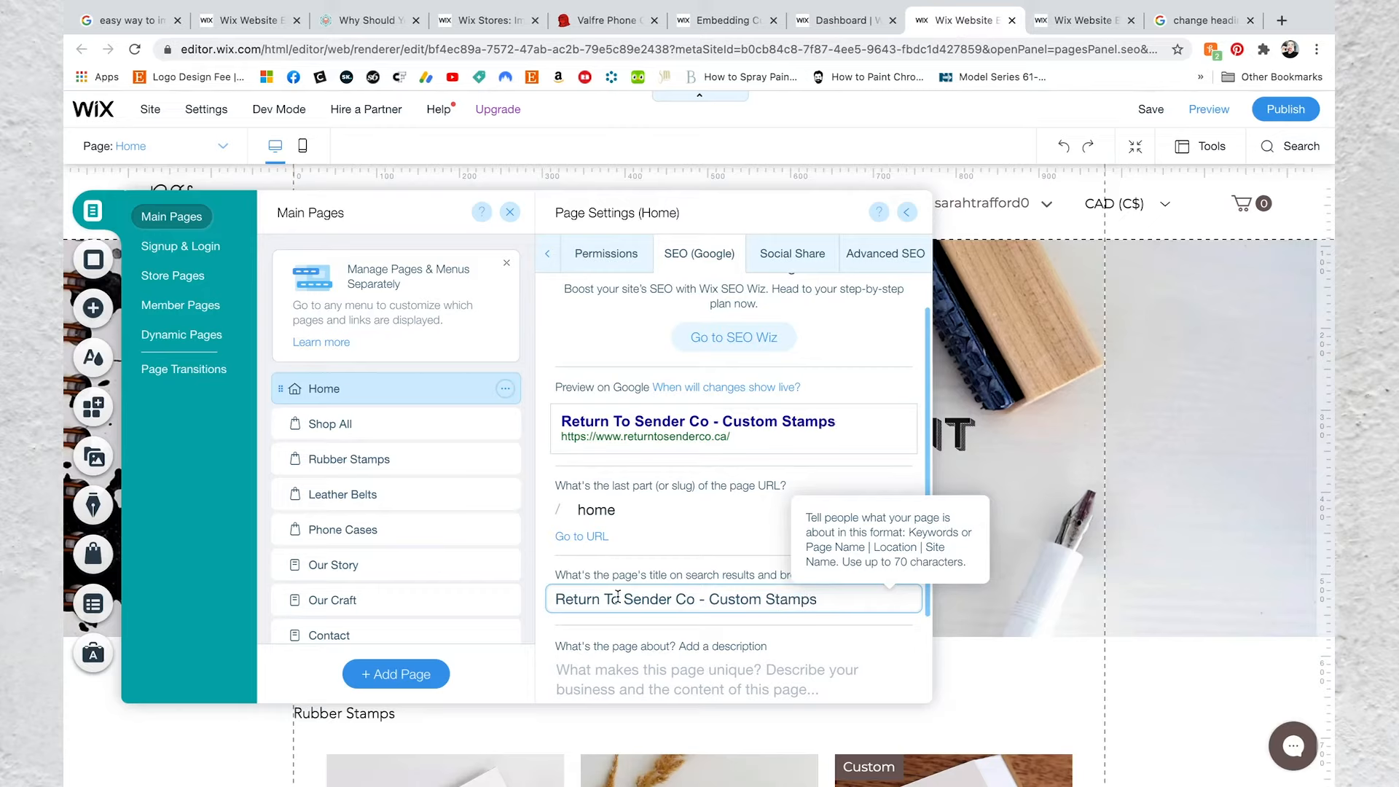
Set the Home page's search description to "Custom rubber stamps for your business. Custom logo stamps for packaging, pottery, soaps and more!"
scroll(641, 660, down, 3)
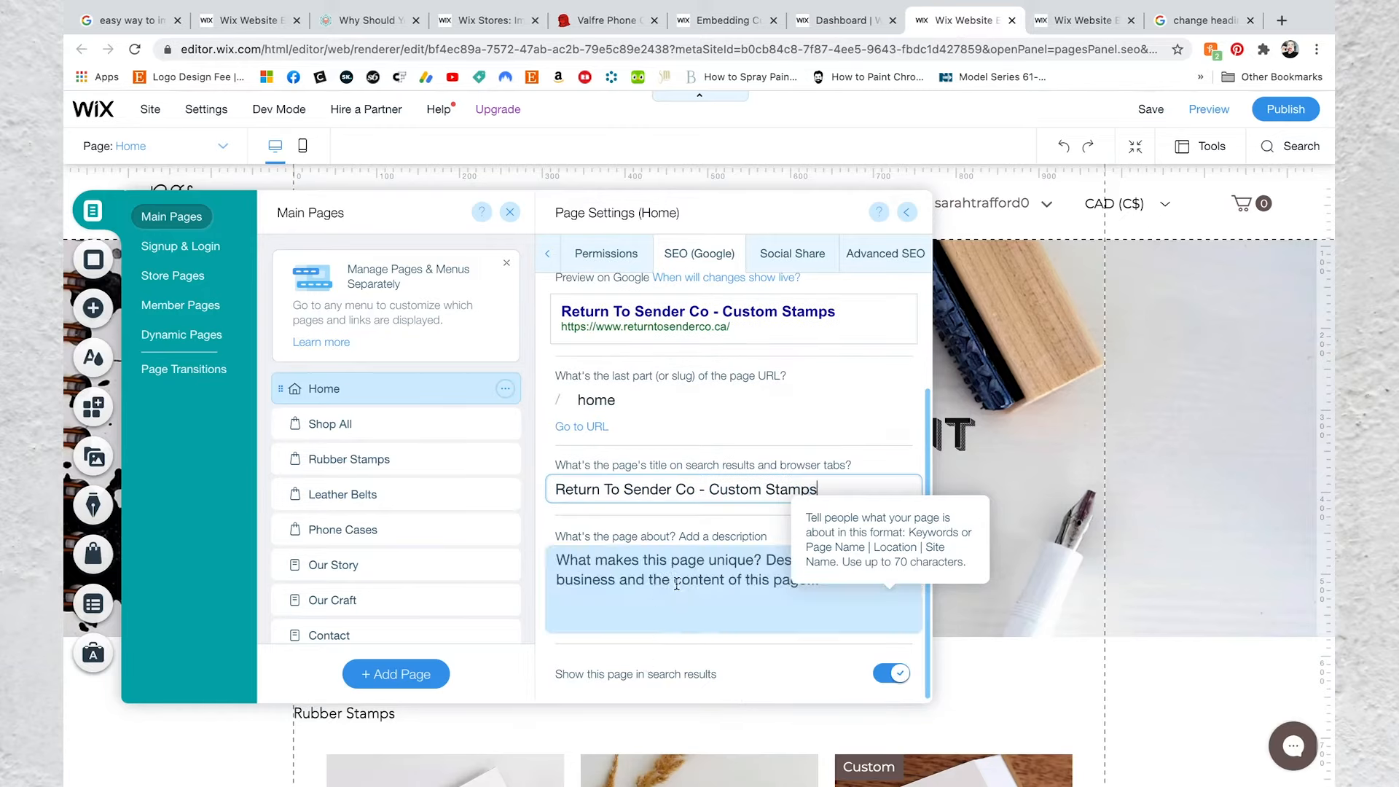
click(677, 584)
text(Custom )
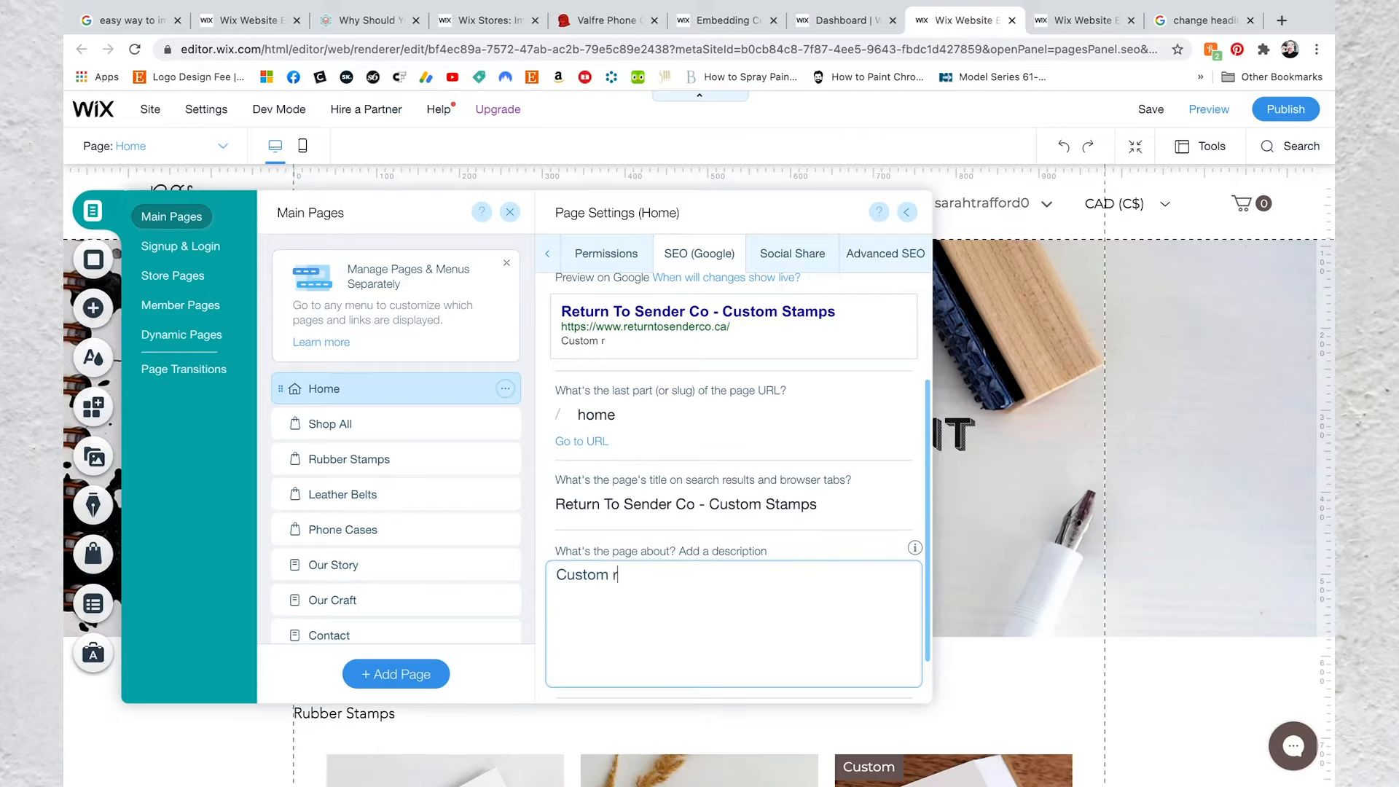
text(rubber stamps for your buesin)
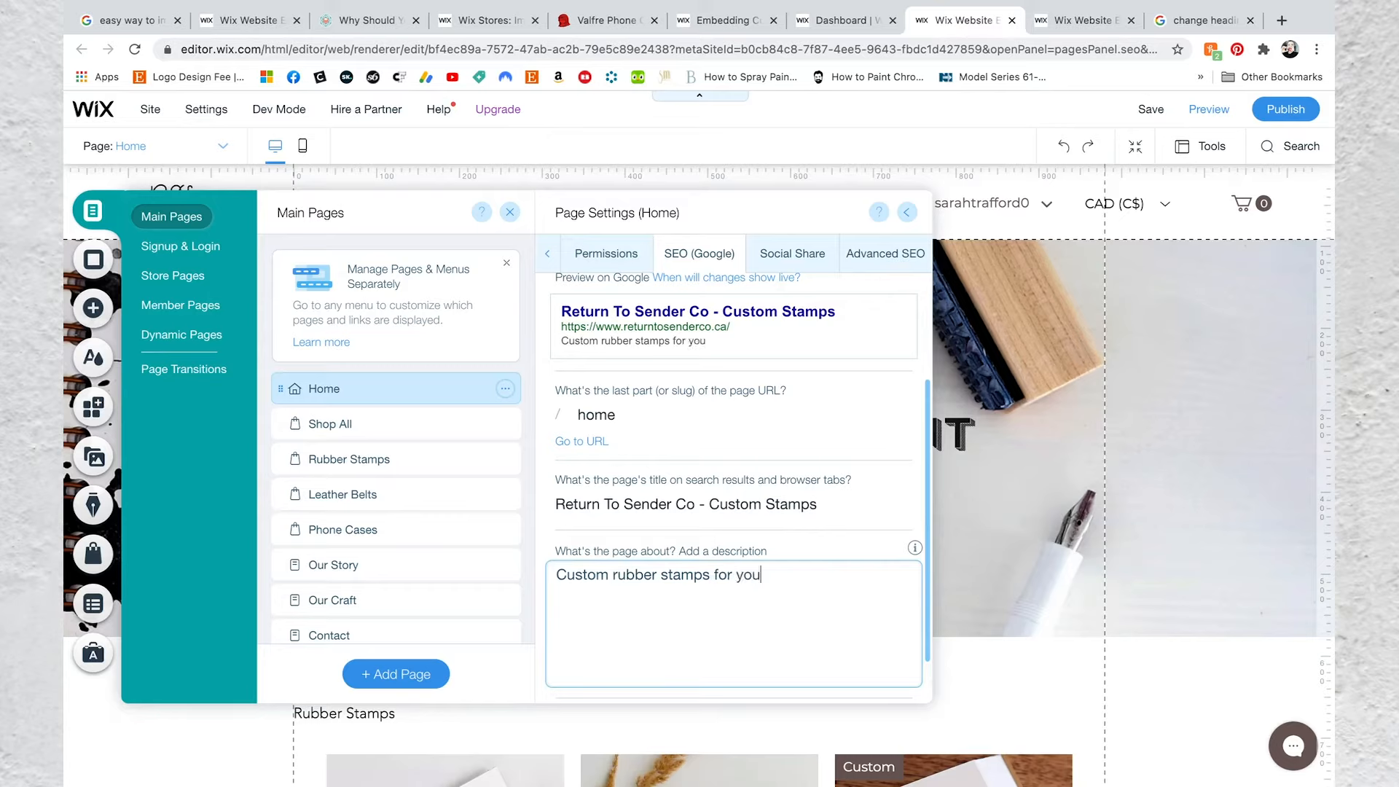
key(BackSpace)
text(siness. Custom )
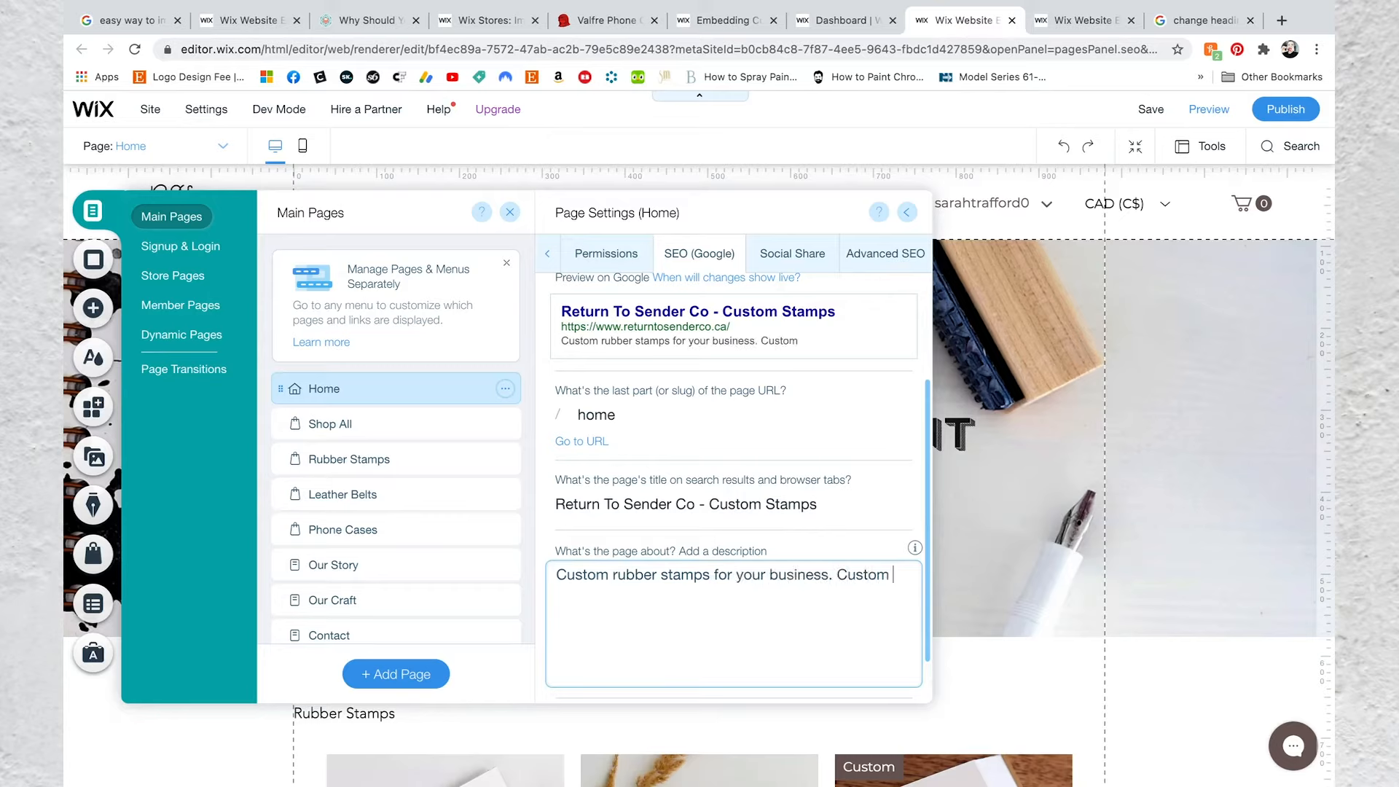
text(acrlyi)
key(BackSpace)
key(BackSpace)
text(logo stamps for p)
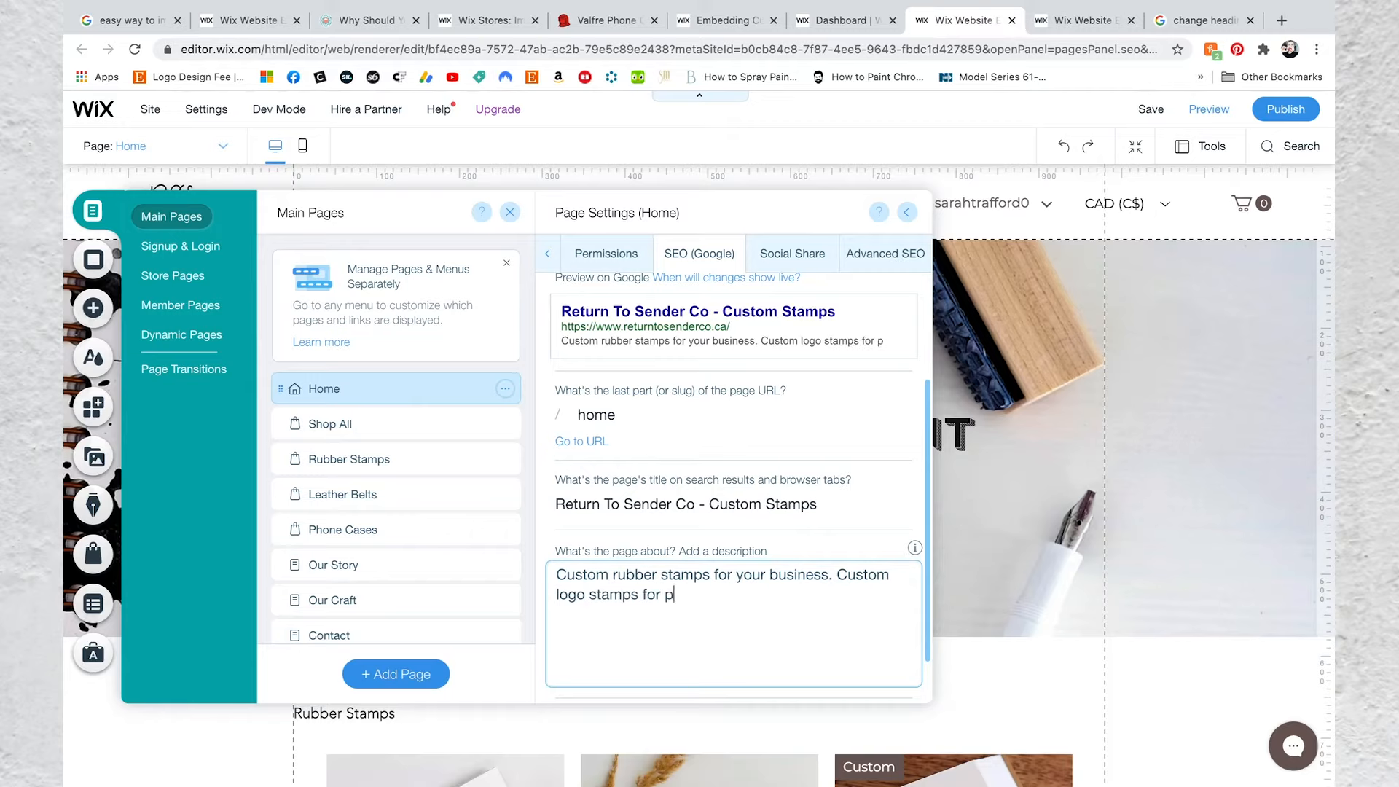
text(ackaging, pottery, soaps and more!)
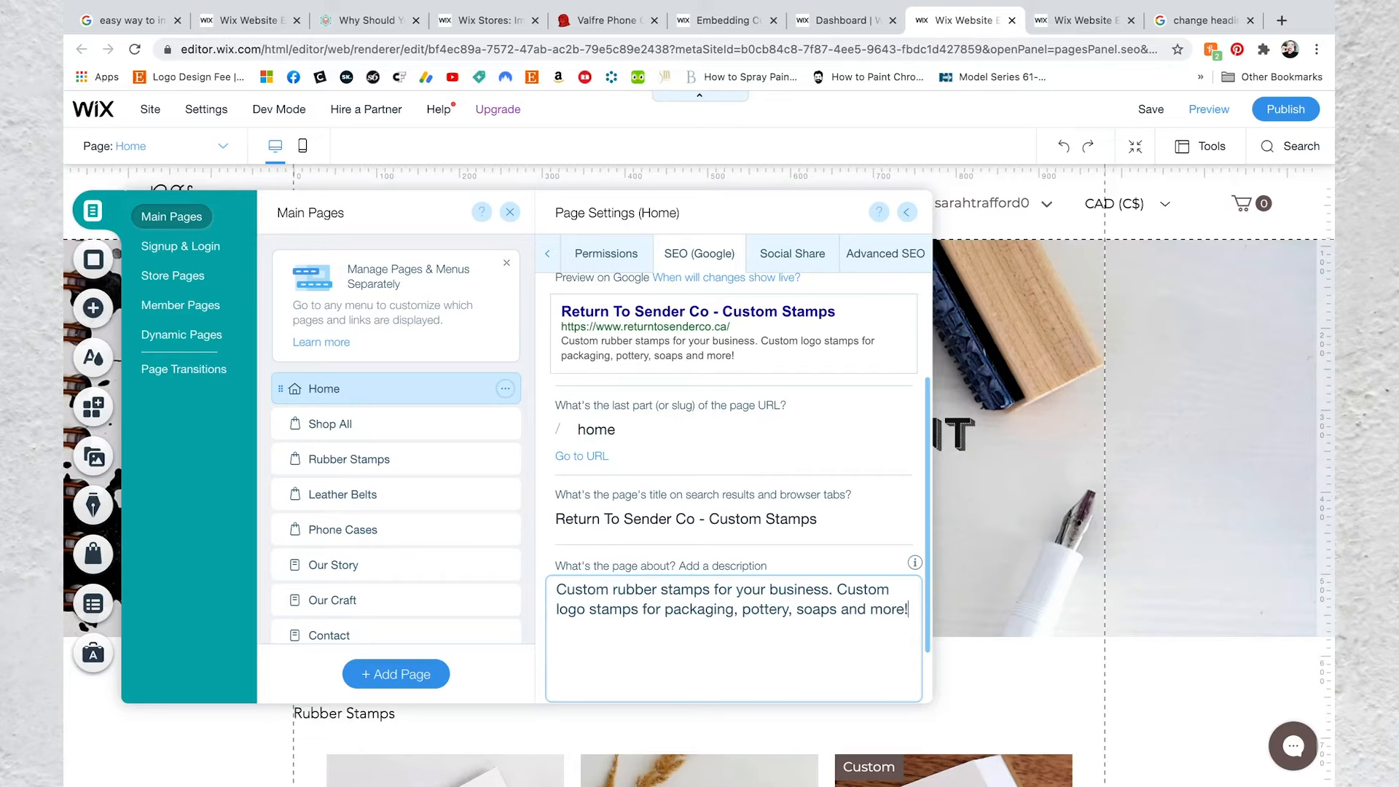
scroll(734, 487, down, 1)
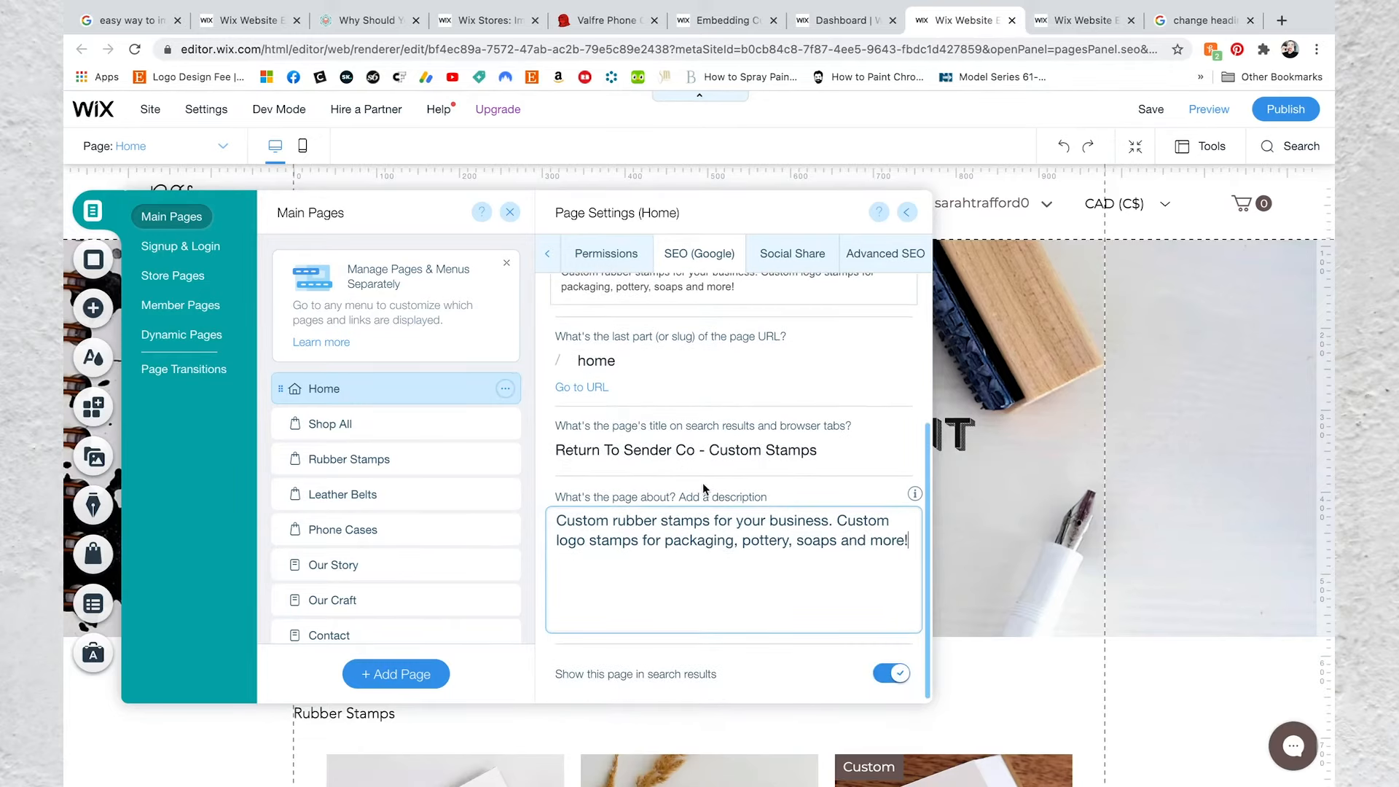
scroll(703, 488, up, 5)
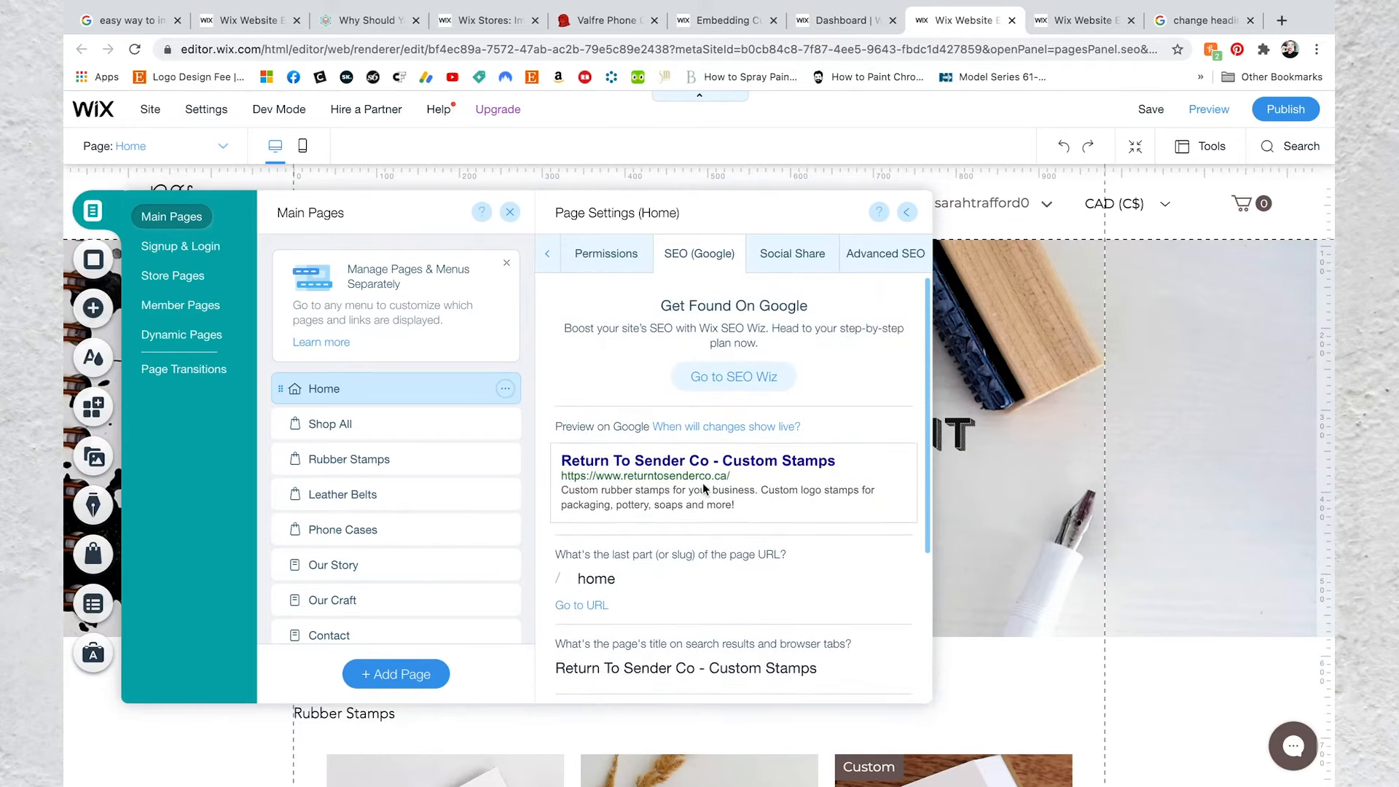
Add the site file isbl_3360x840.41954719_8b5lqk7p.jpg as the Home page's social share image, then close the page settings
click(805, 257)
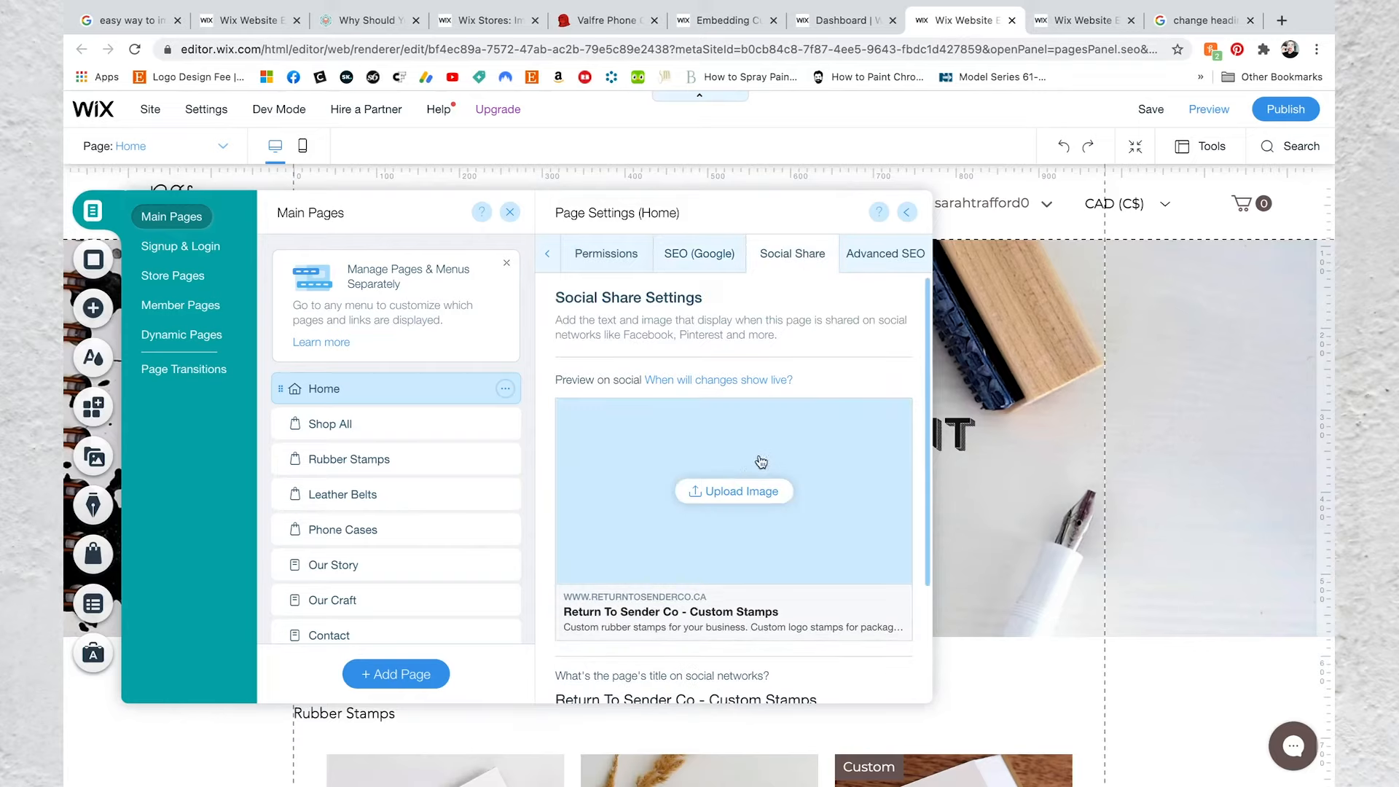
click(726, 497)
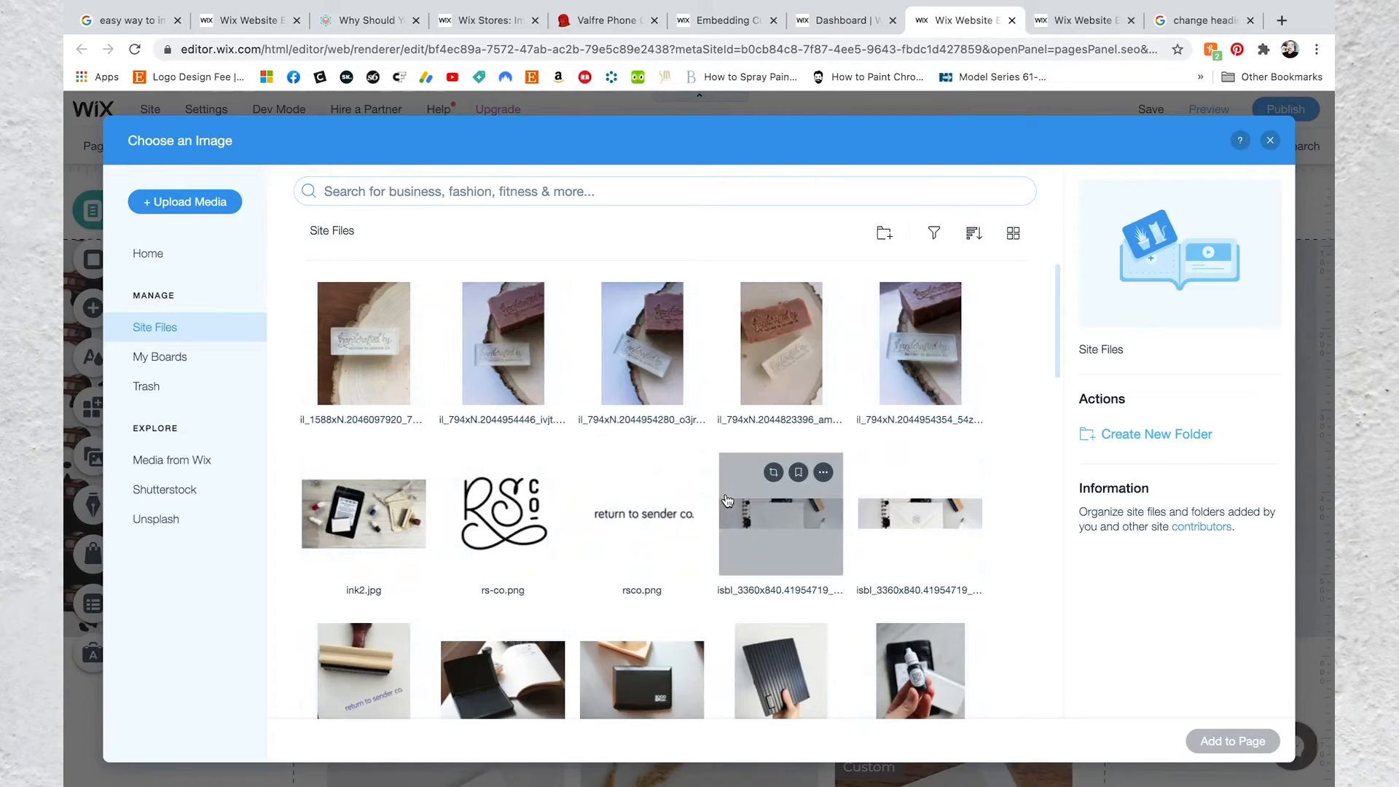
click(906, 523)
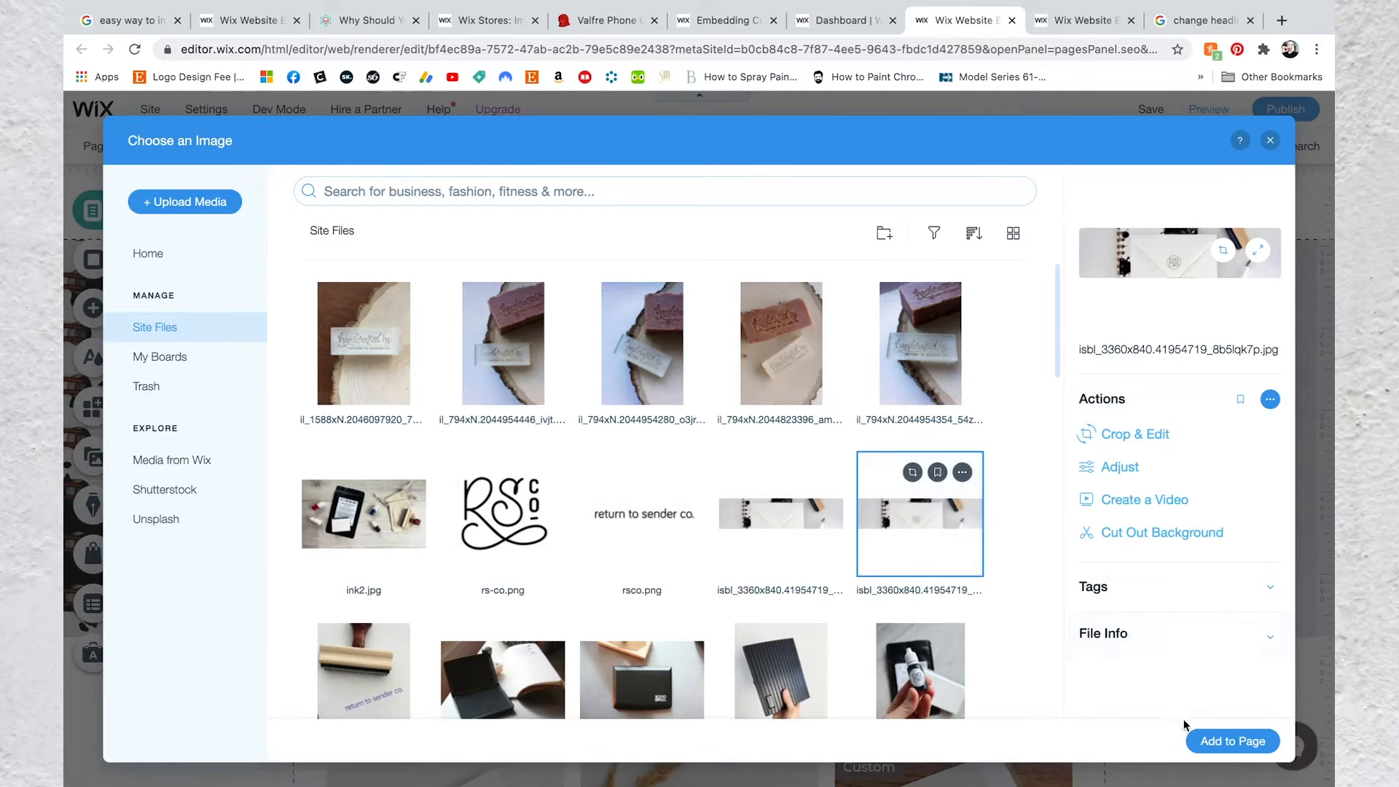
click(1231, 740)
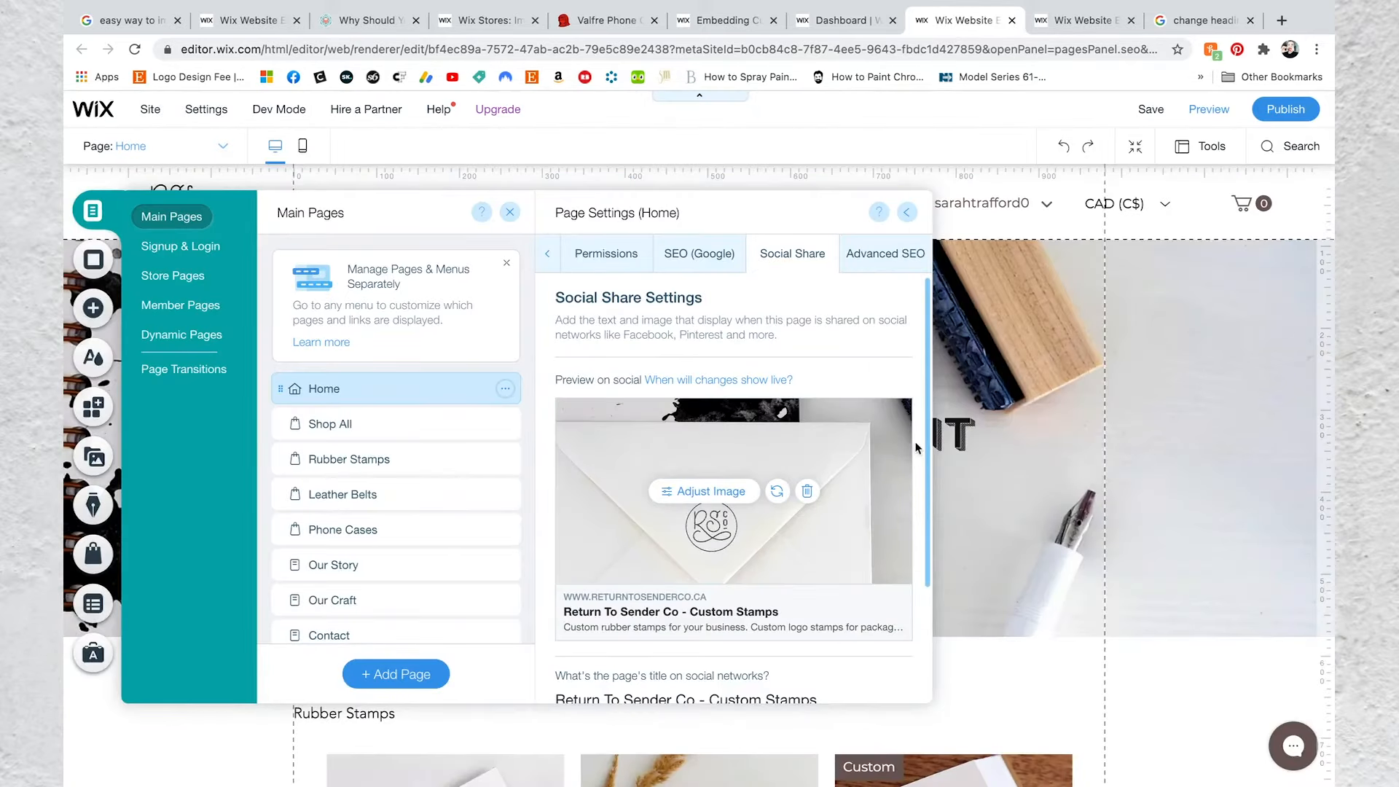
scroll(920, 421, down, 2)
scroll(907, 310, up, 1)
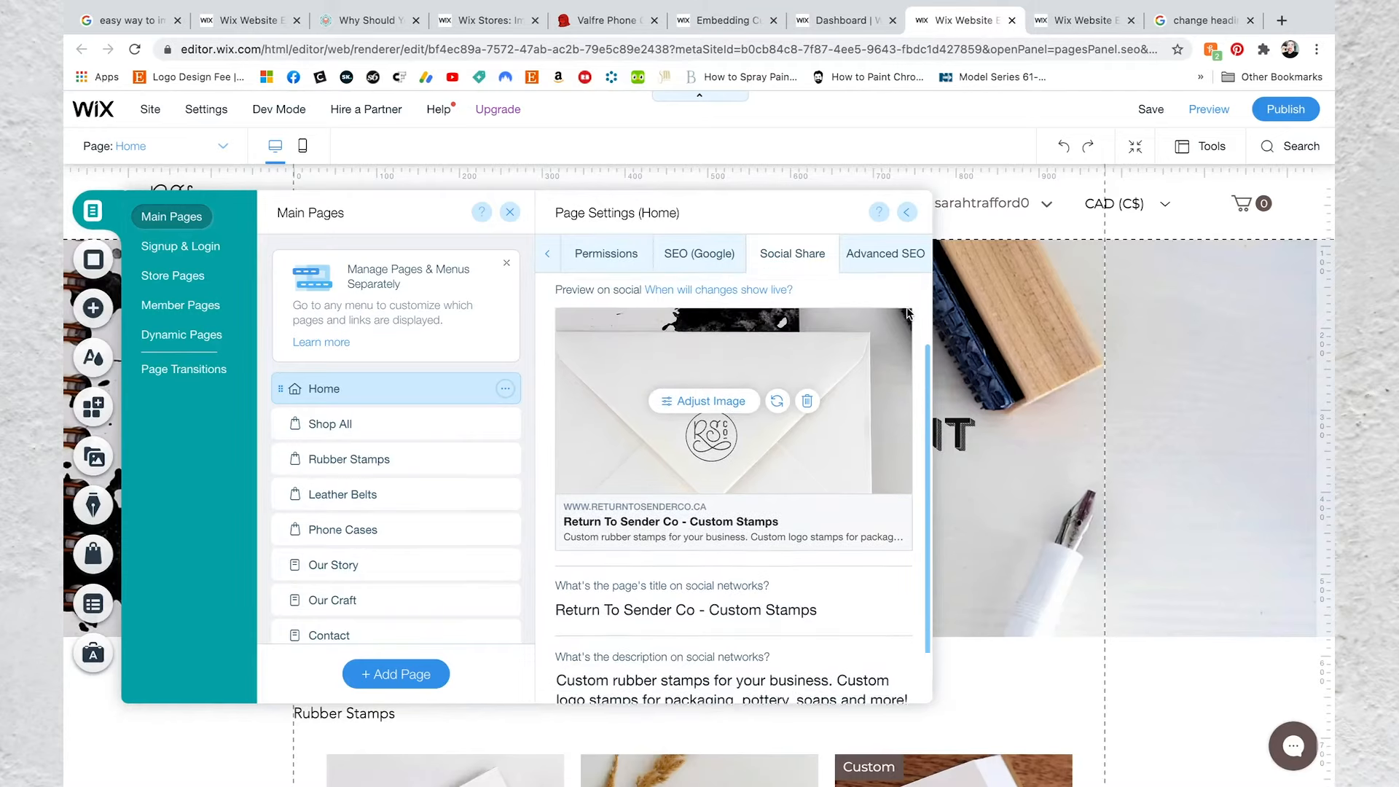
click(885, 253)
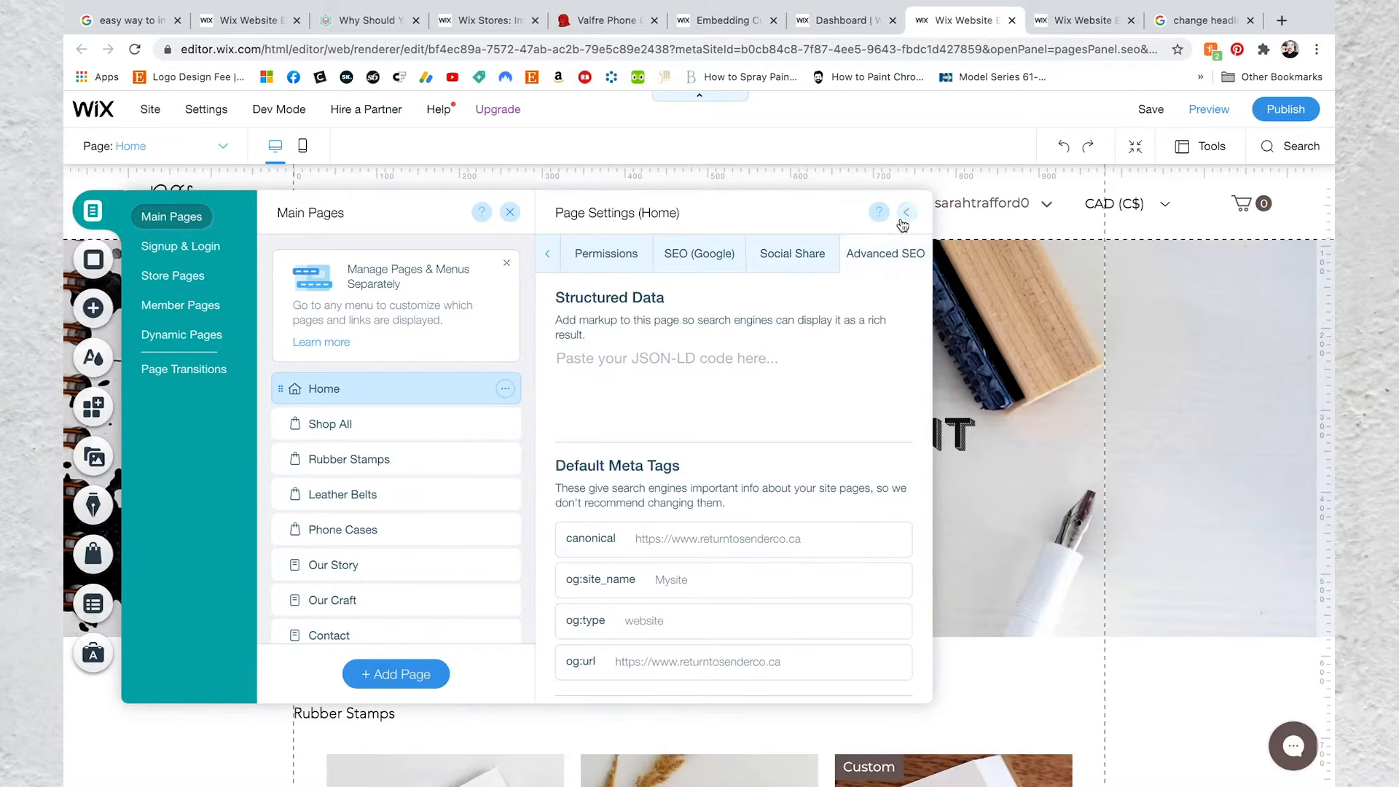
click(906, 212)
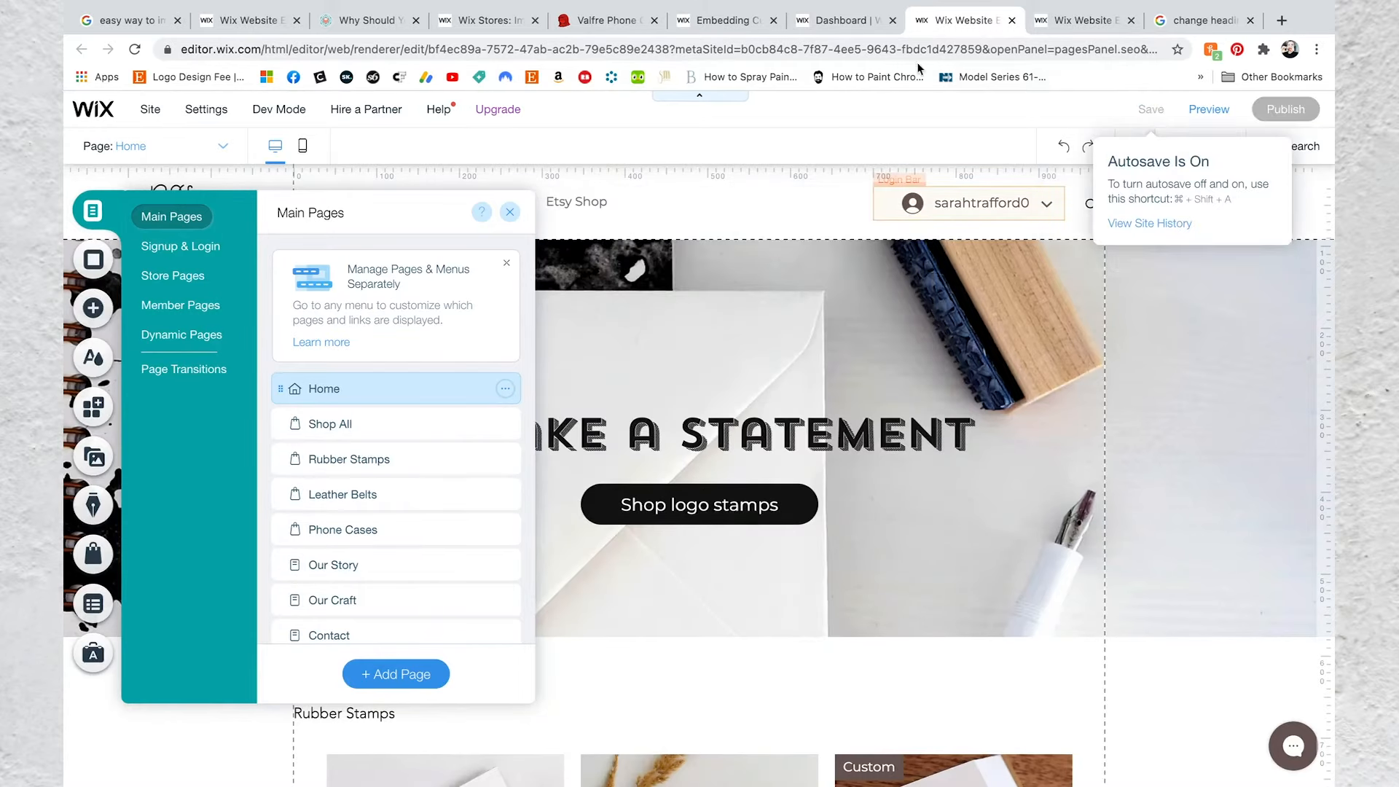
Return to the SEO plan, refresh the checklist, and expand the homepage description item to see its requirements
click(846, 20)
scroll(791, 326, down, 1)
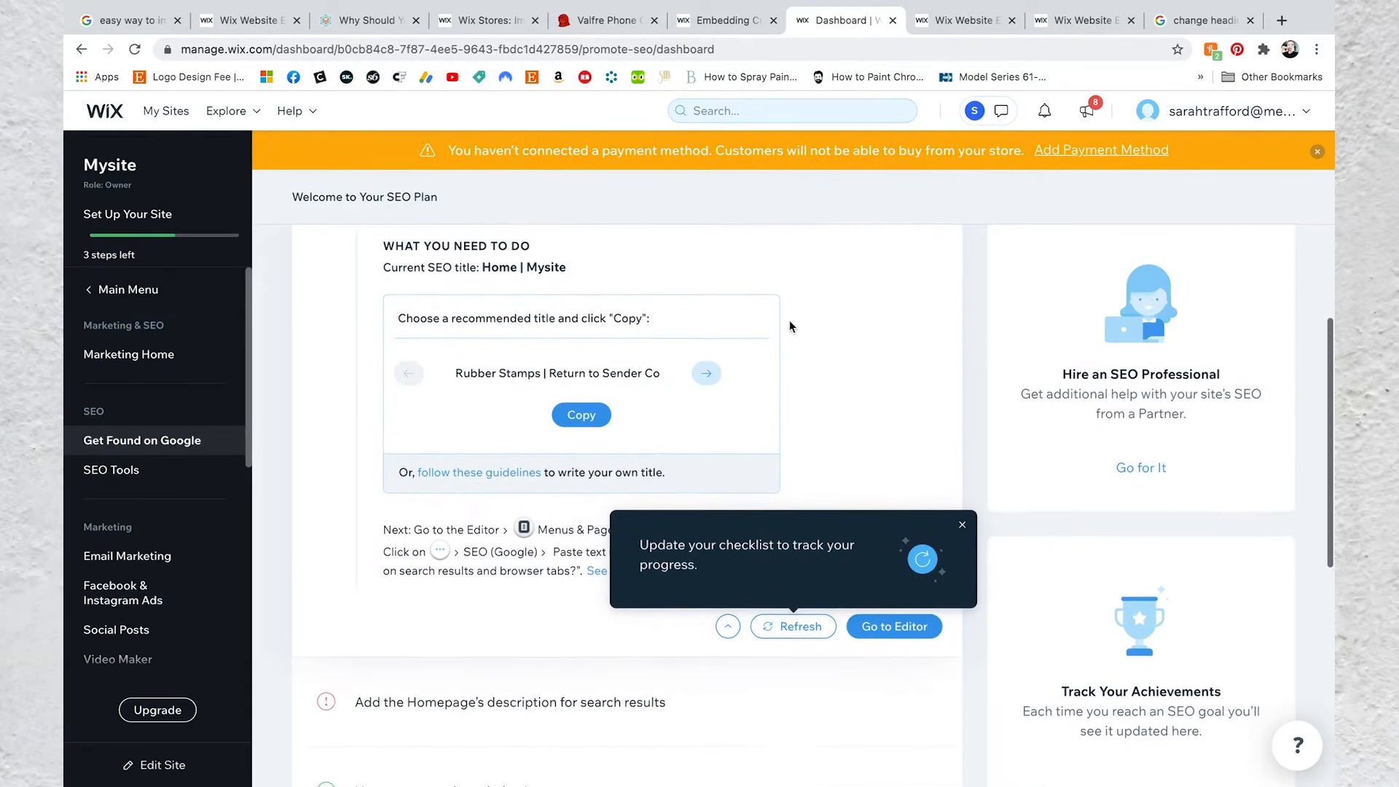
click(783, 621)
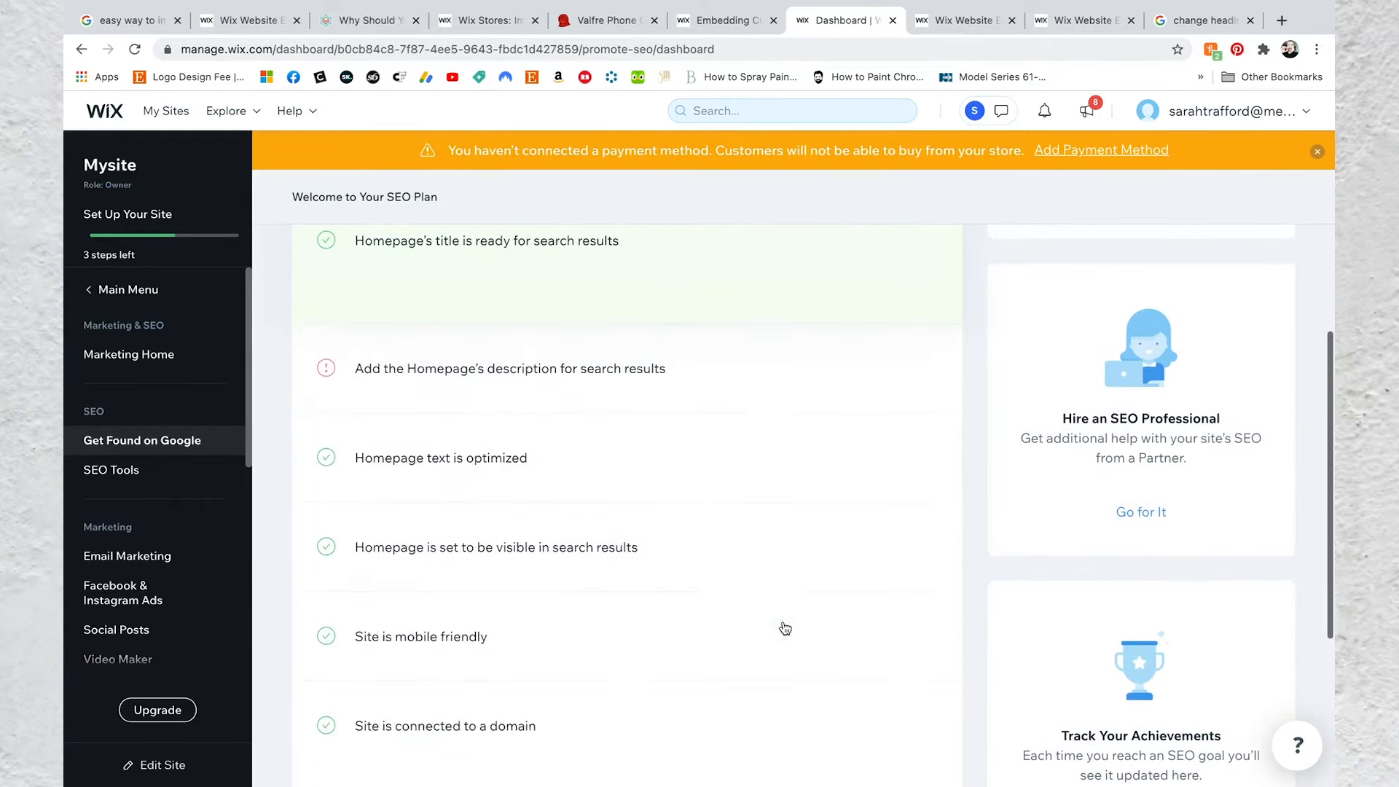
scroll(793, 524, up, 1)
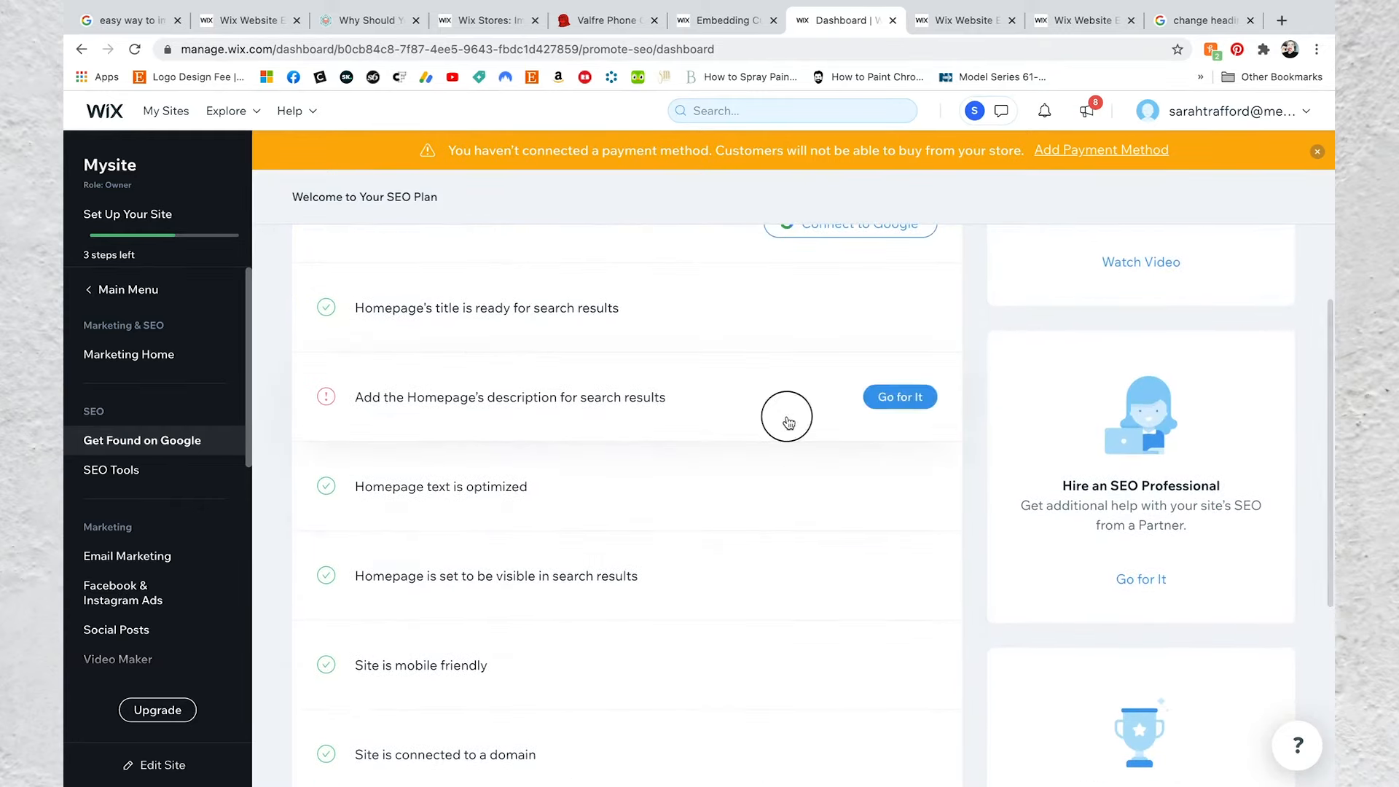
click(787, 422)
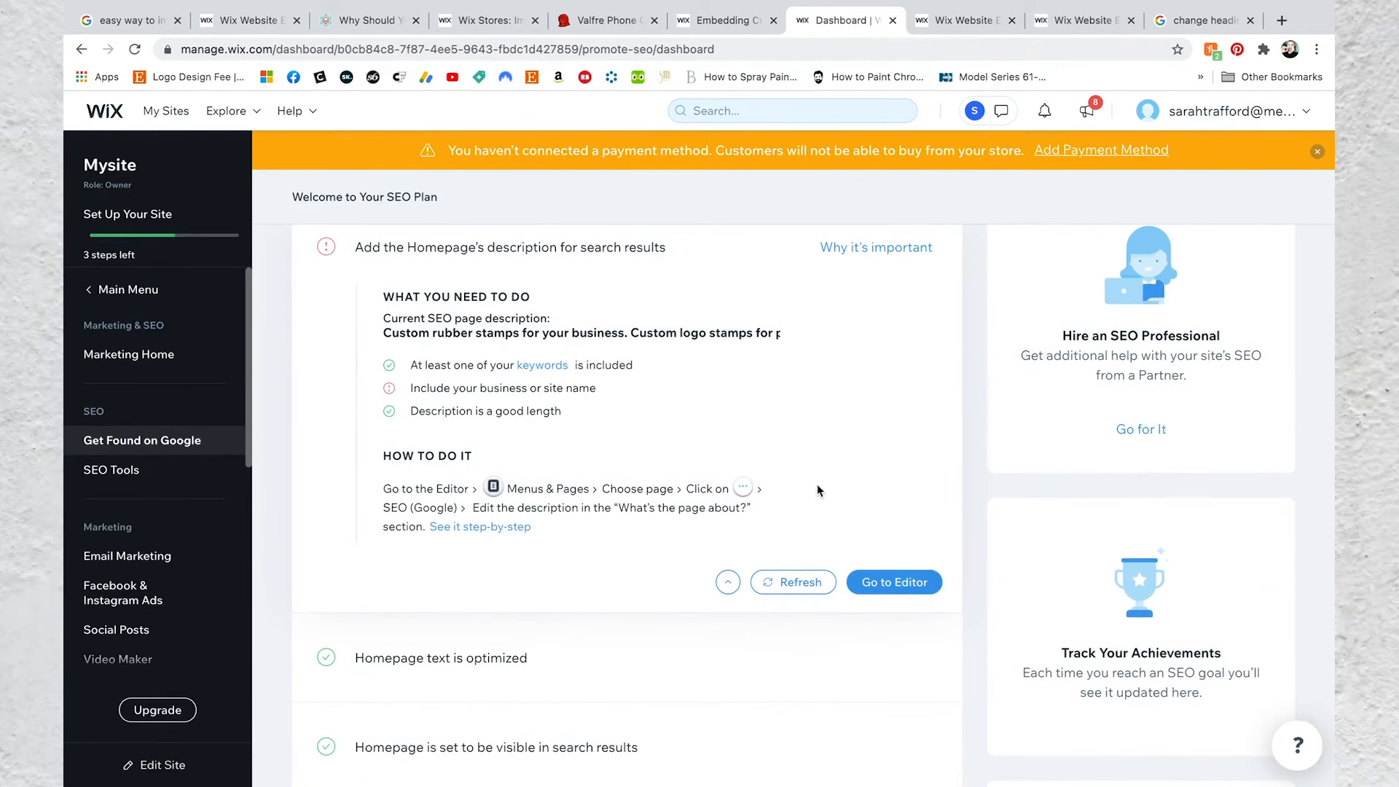
drag(413, 388, 601, 388)
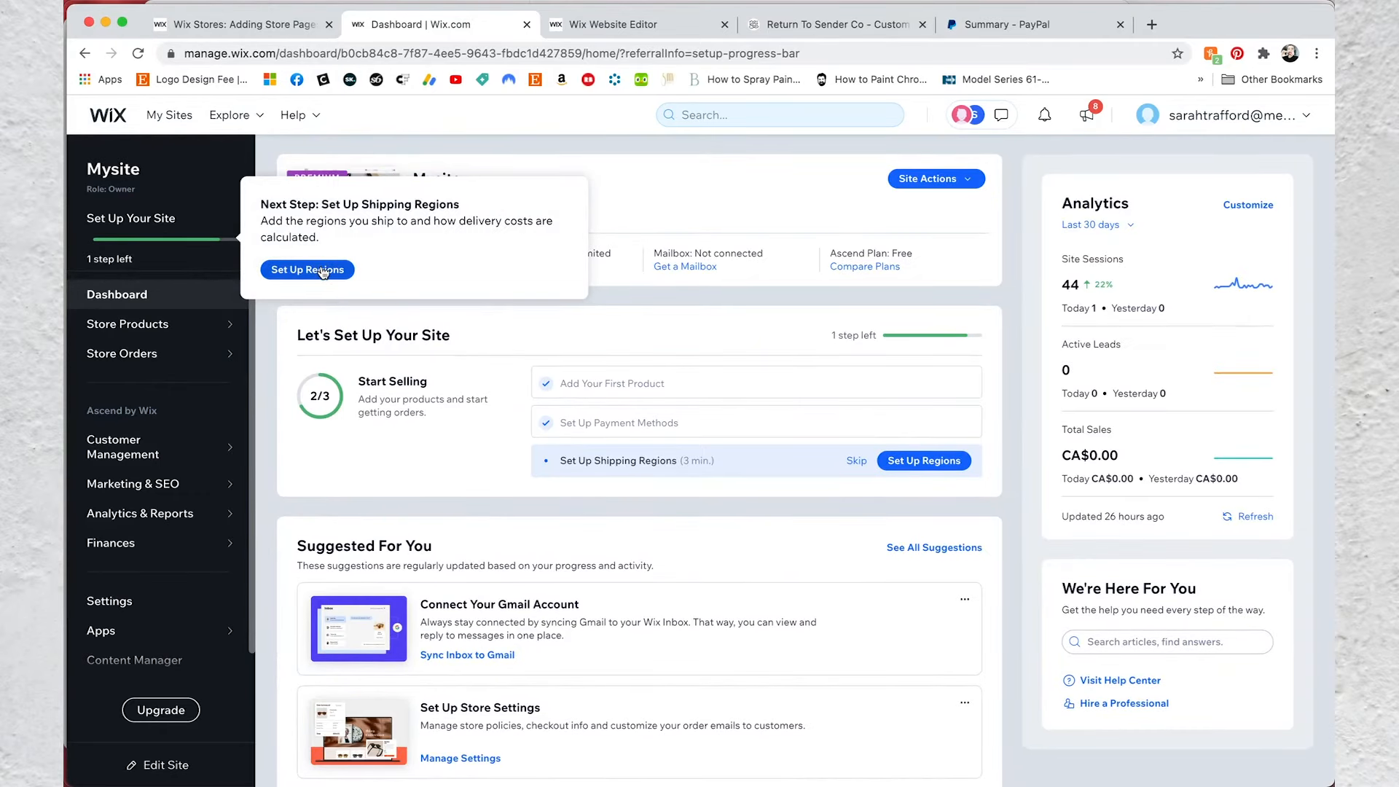
Go to the store's shipping regions setup and have Region 3's European destinations charged by Flat Rate
click(909, 461)
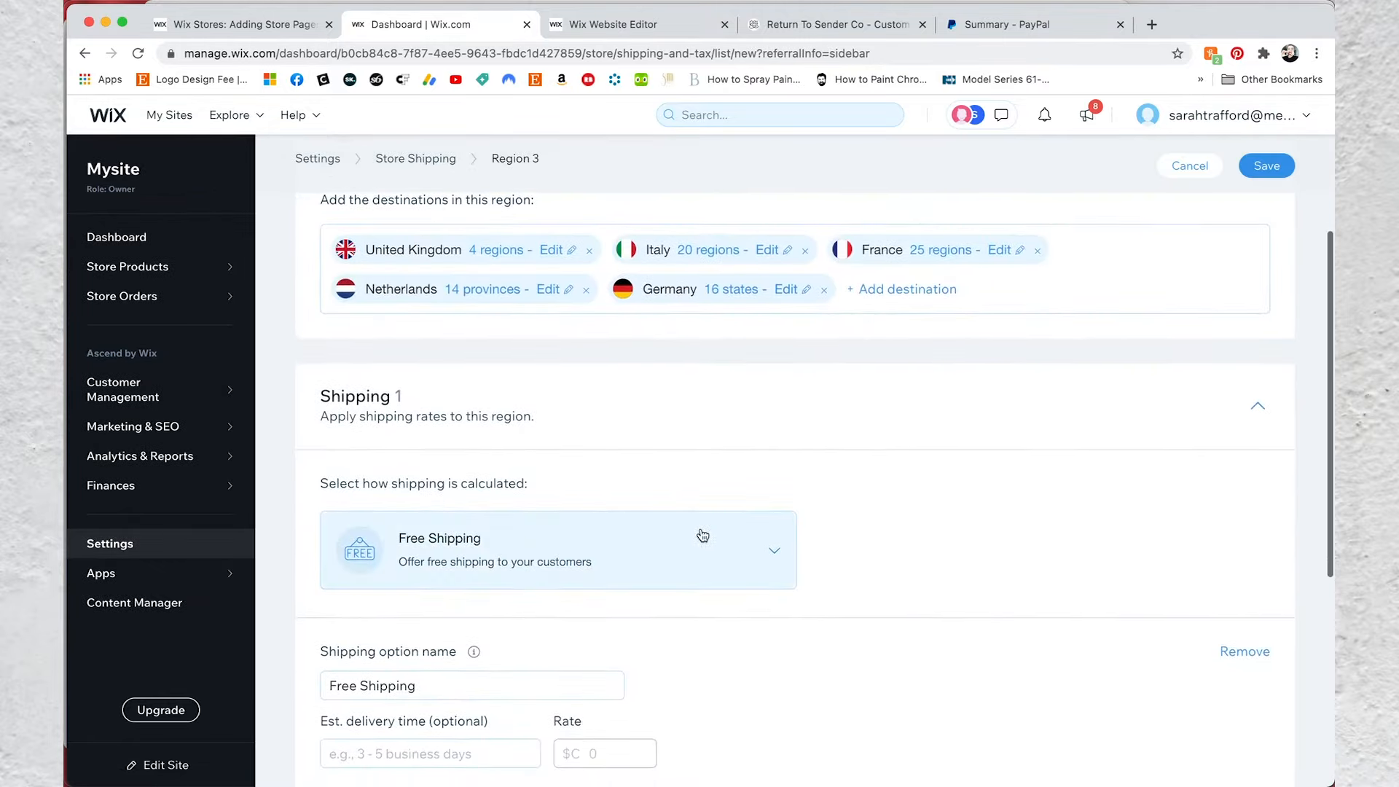
click(688, 537)
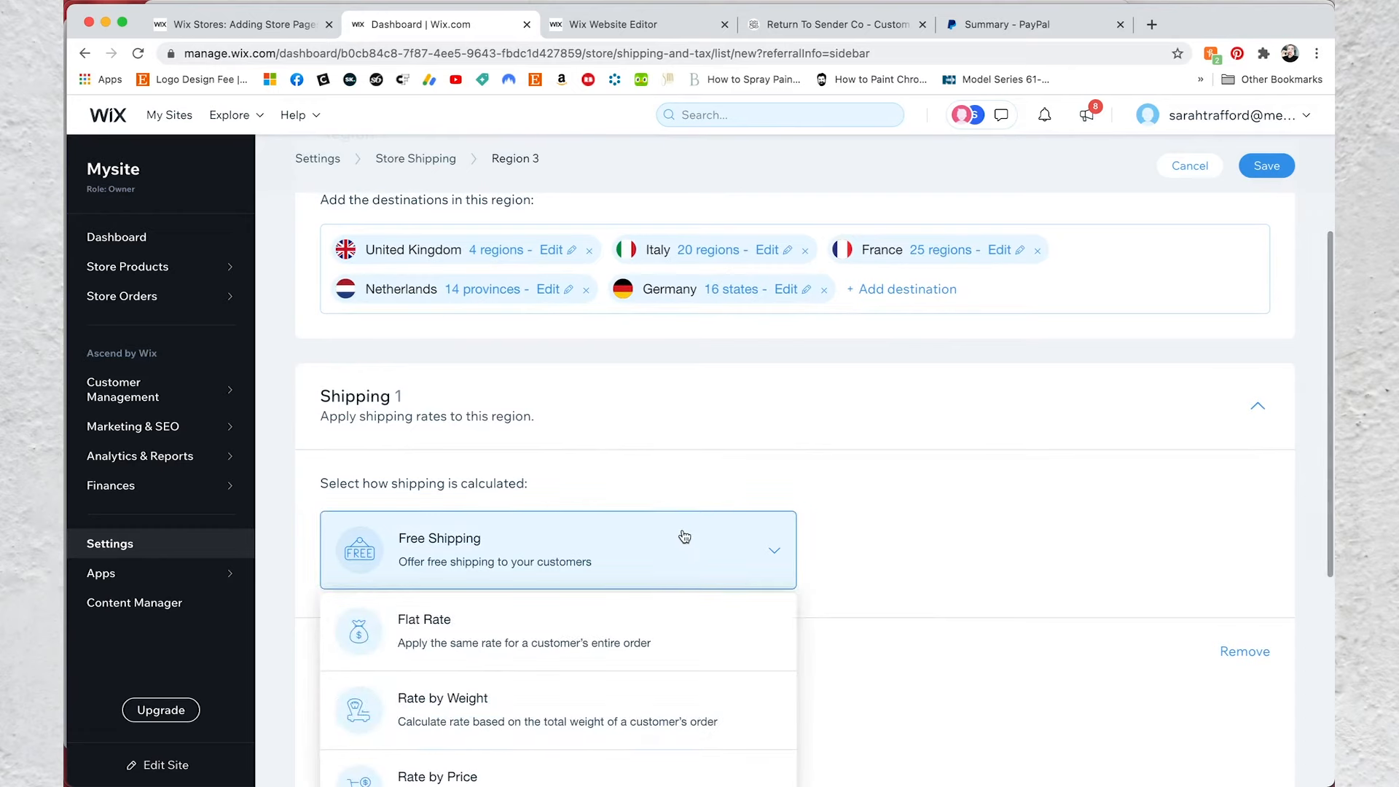
click(547, 644)
scroll(547, 619, down, 3)
Name Region 3's shipping option "Standard Shipping", set its rate to C$15, and save the region
click(522, 580)
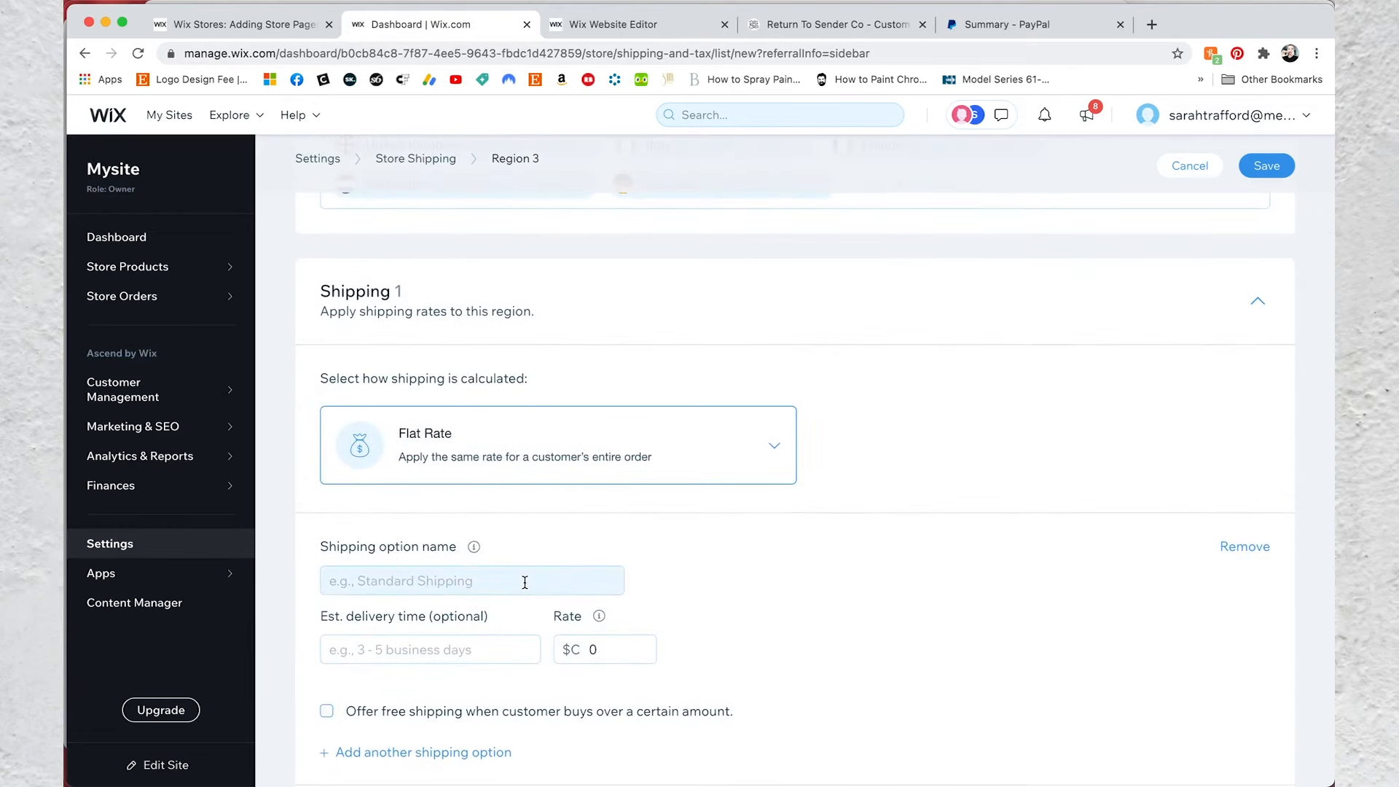
text(Standard Shipping)
key(Tab)
scroll(814, 479, down, 1)
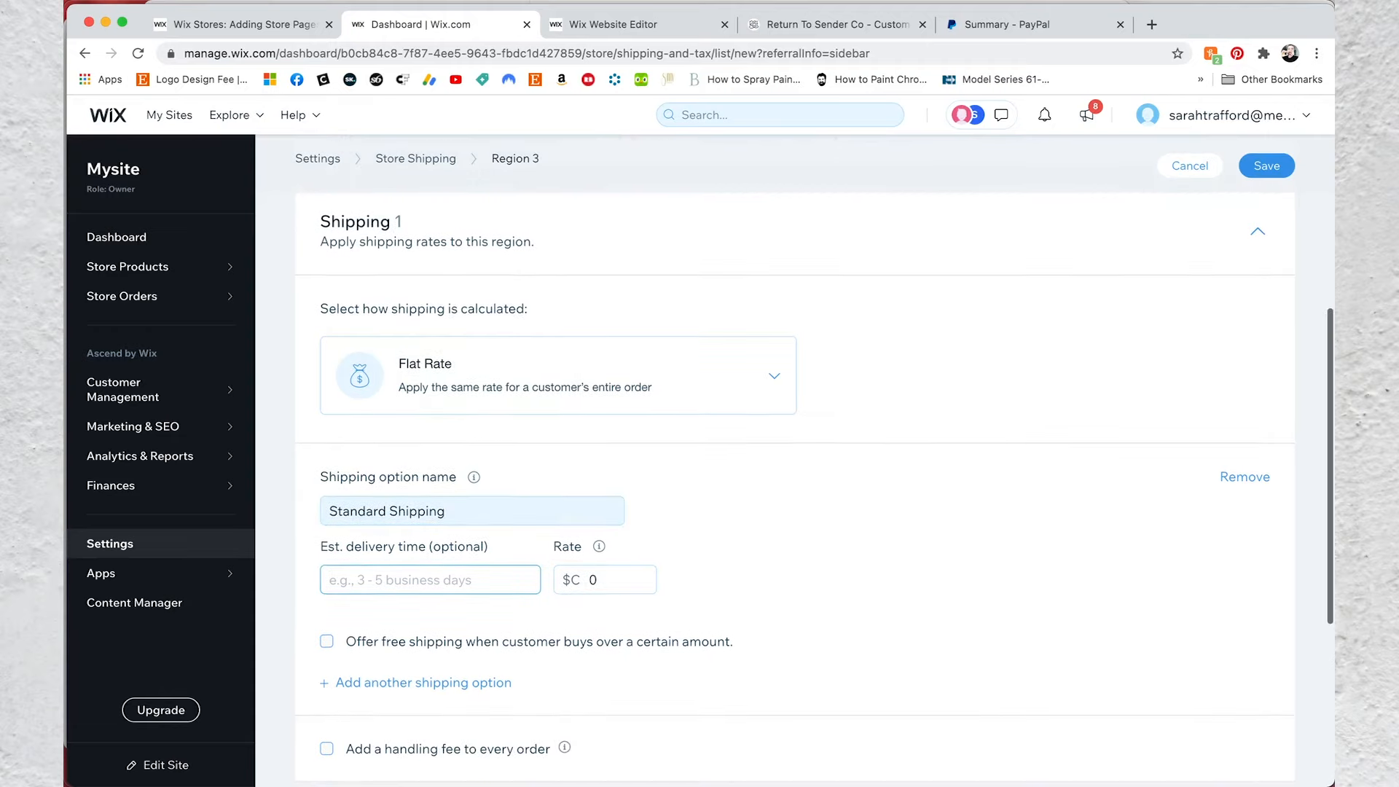
click(634, 578)
key(BackSpace)
text(15)
click(732, 594)
scroll(732, 593, down, 4)
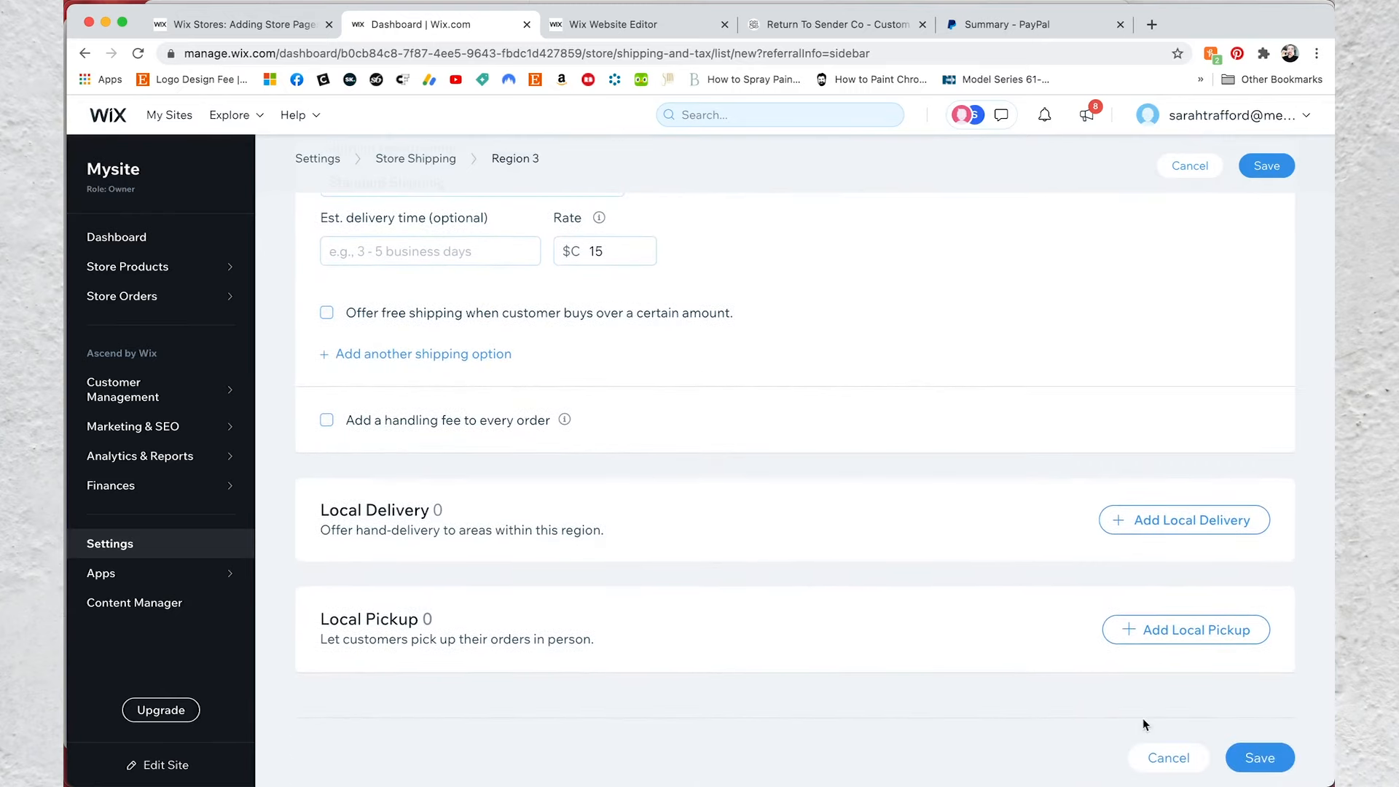
click(1264, 760)
Open the Domestic shipping region for editing and add a local pickup option to it
click(1094, 410)
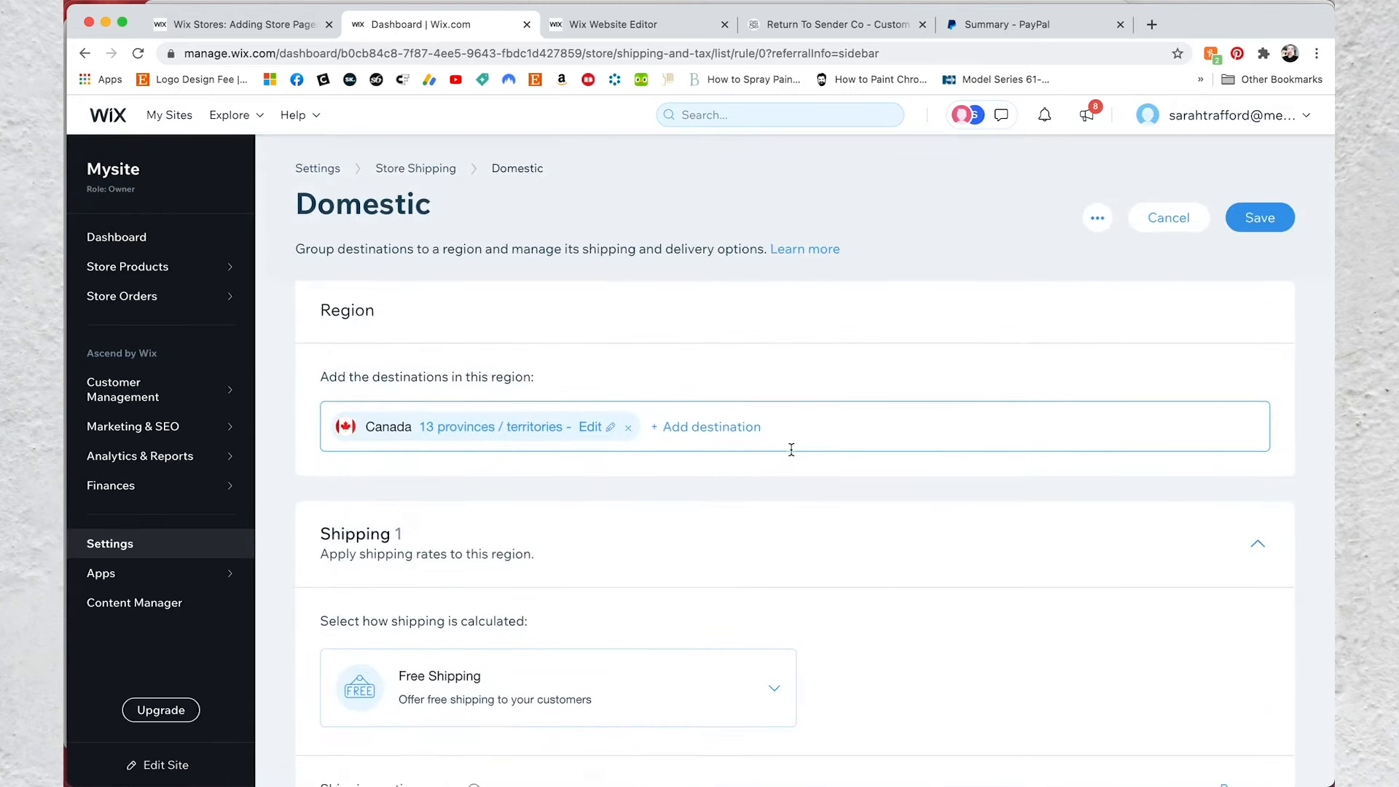
scroll(790, 447, down, 7)
click(1176, 635)
scroll(867, 593, down, 3)
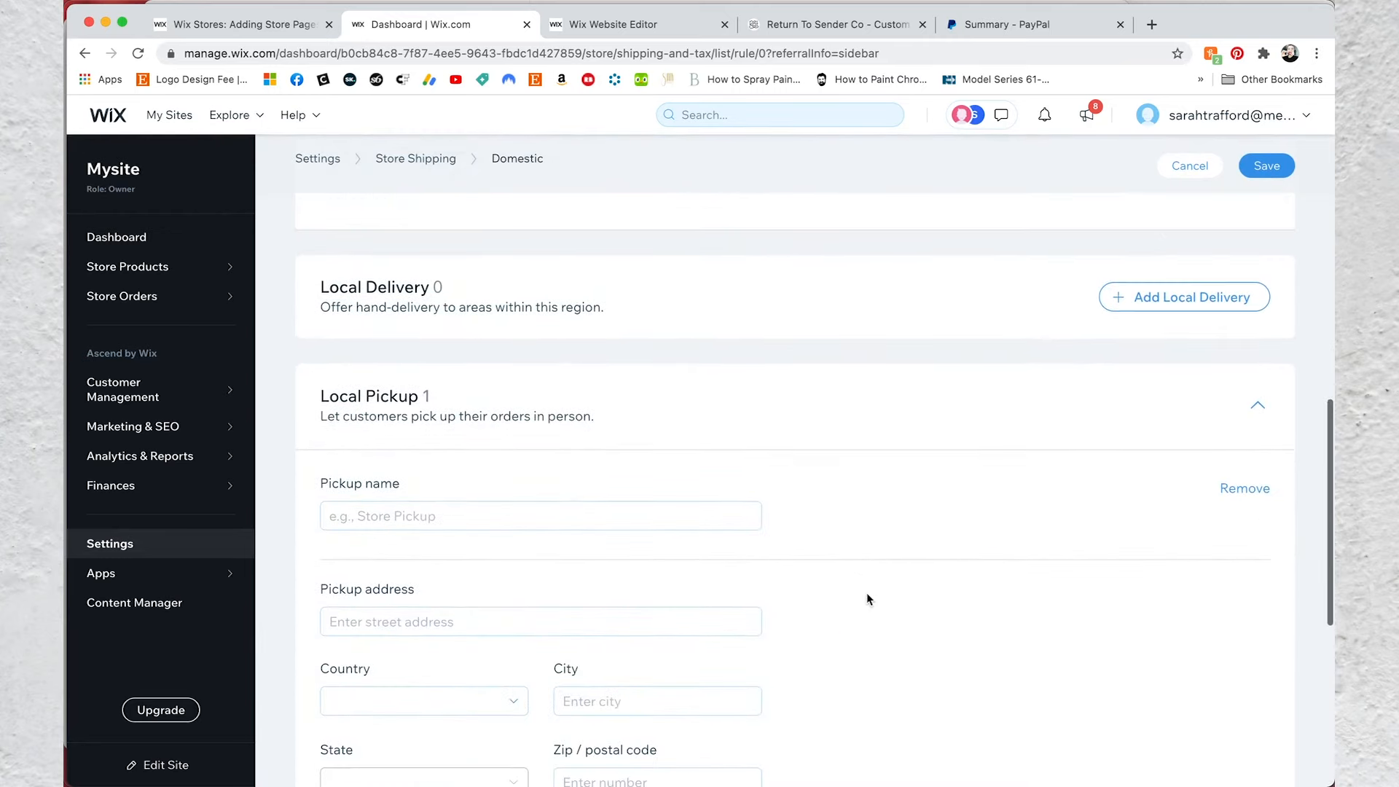
scroll(738, 510, down, 2)
Enter "Local" as the pickup name for the Domestic region
click(649, 389)
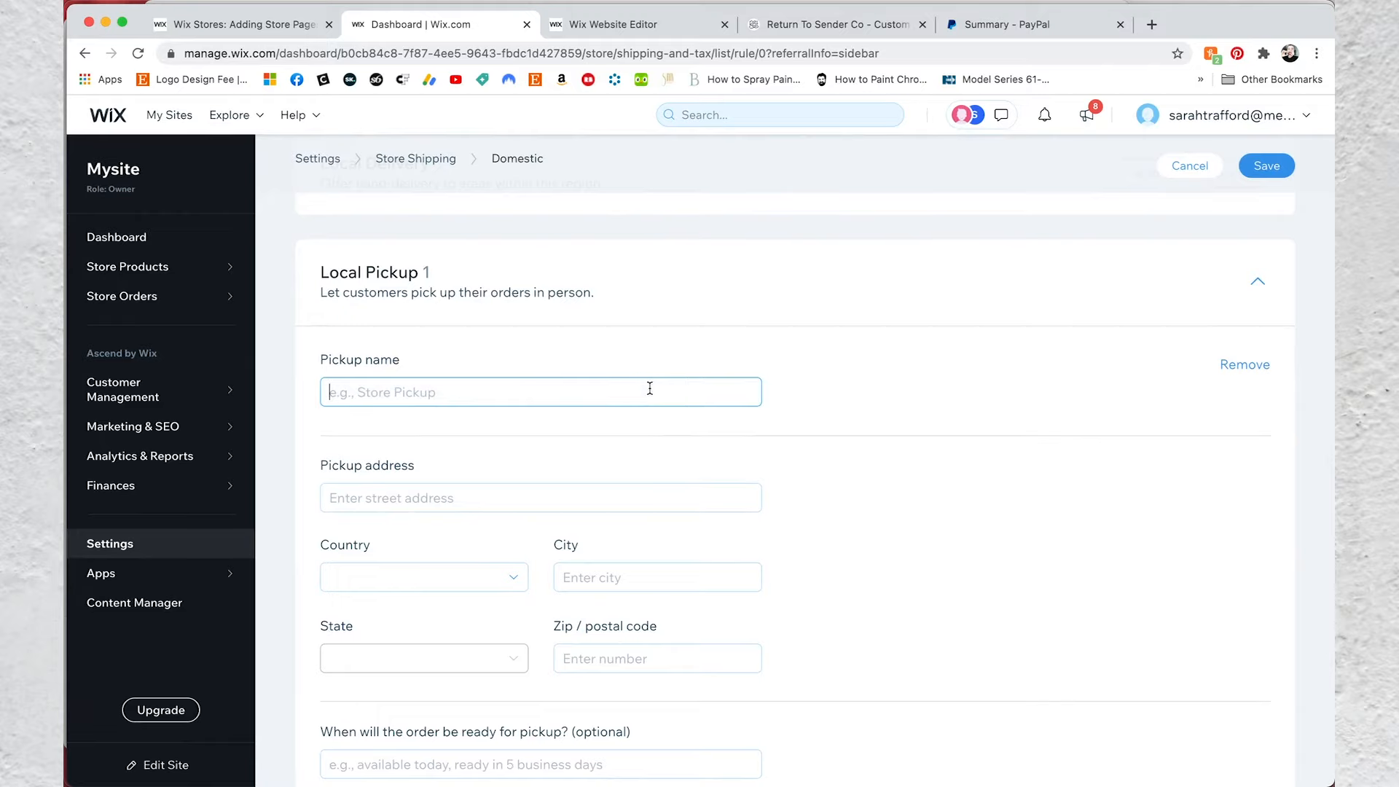
text(Sto)
key(BackSpace)
text(Local)
scroll(784, 434, down, 3)
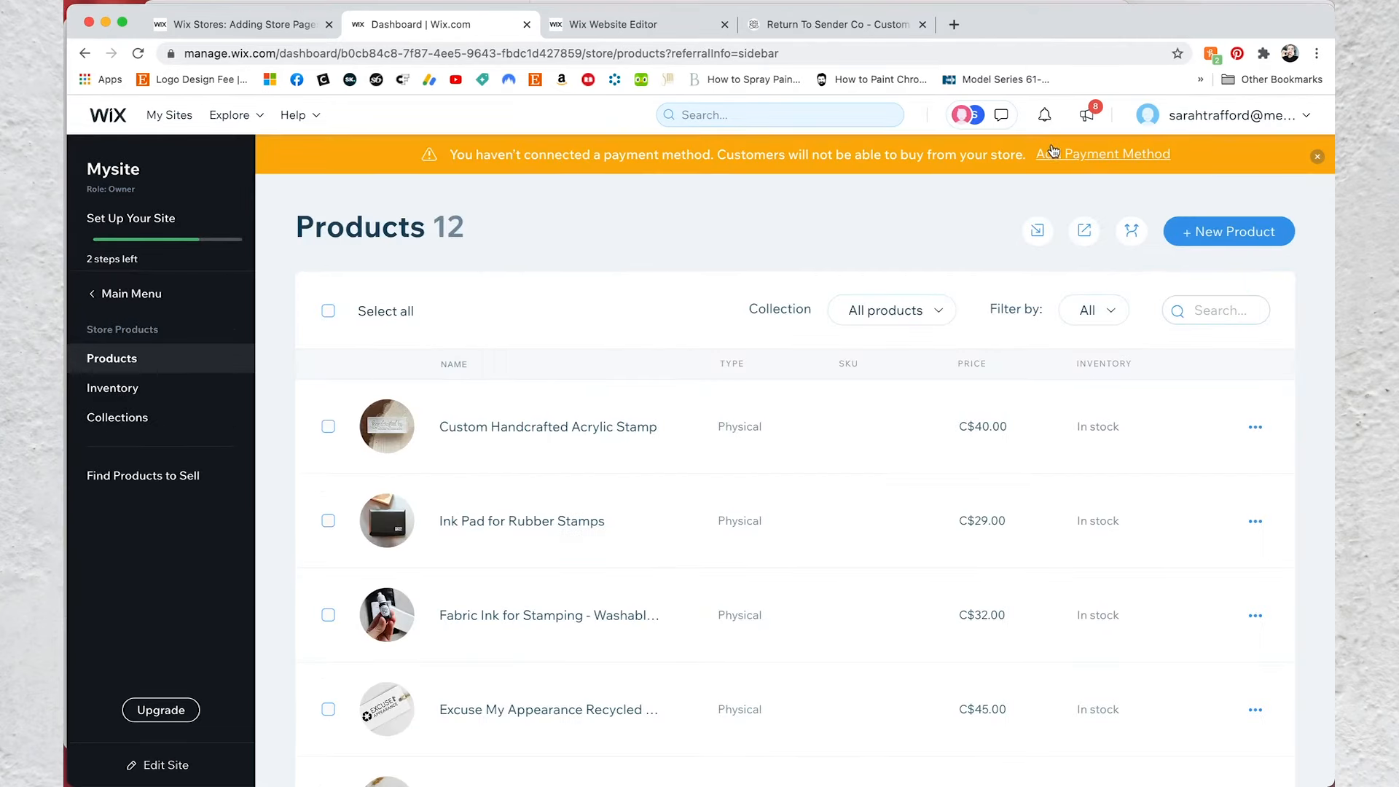
Go to the payment setup and add Credit/Debit Cards and PayPal as the store's payment methods
click(1053, 151)
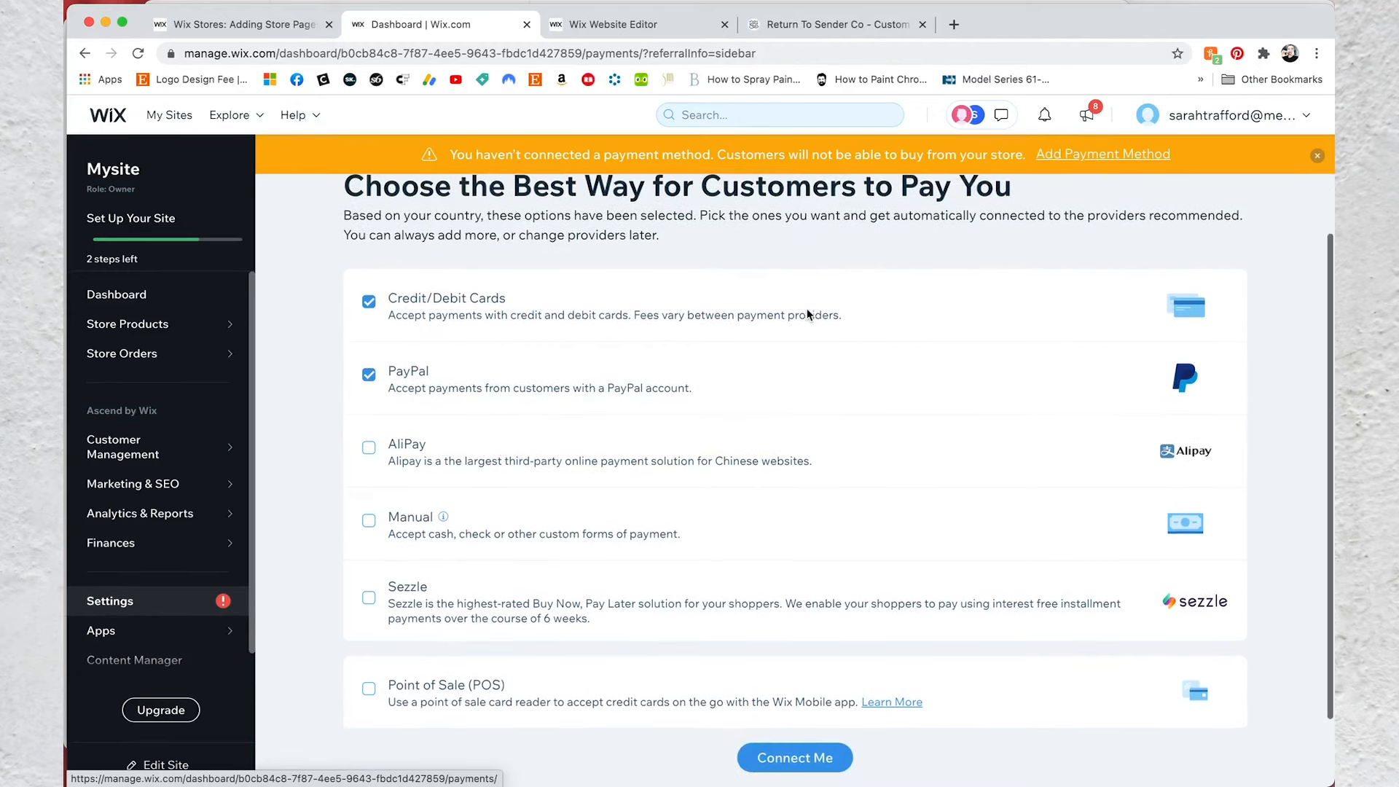
scroll(807, 313, down, 3)
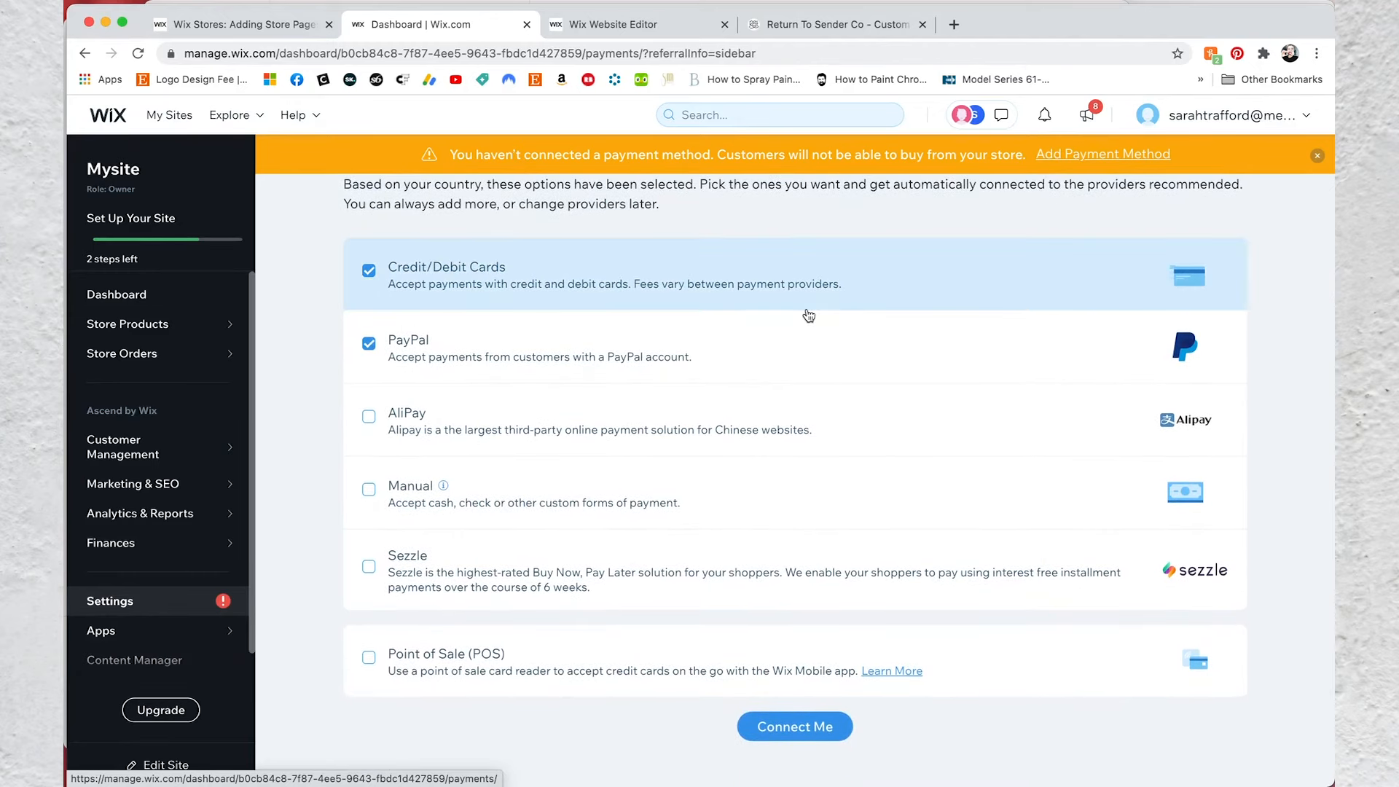
scroll(807, 315, down, 1)
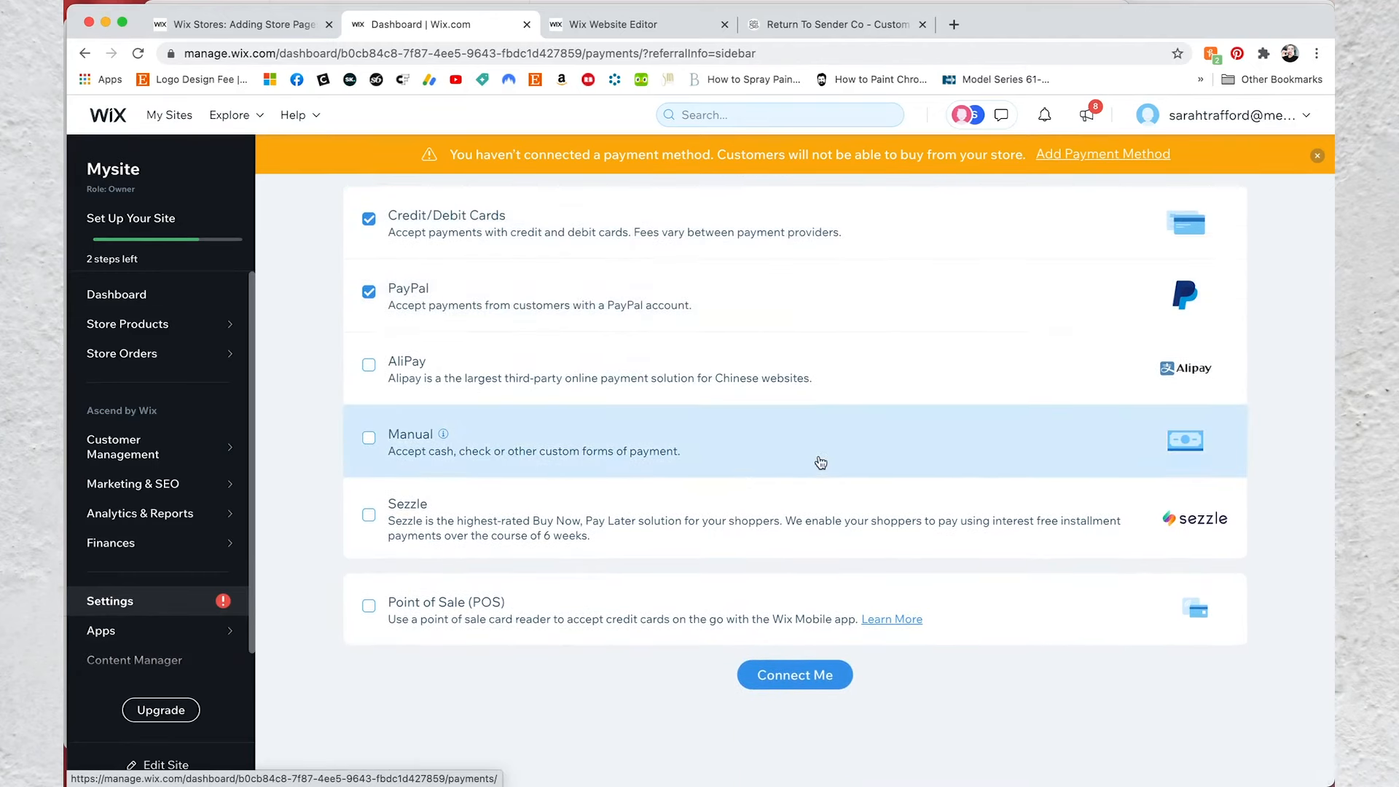
click(782, 680)
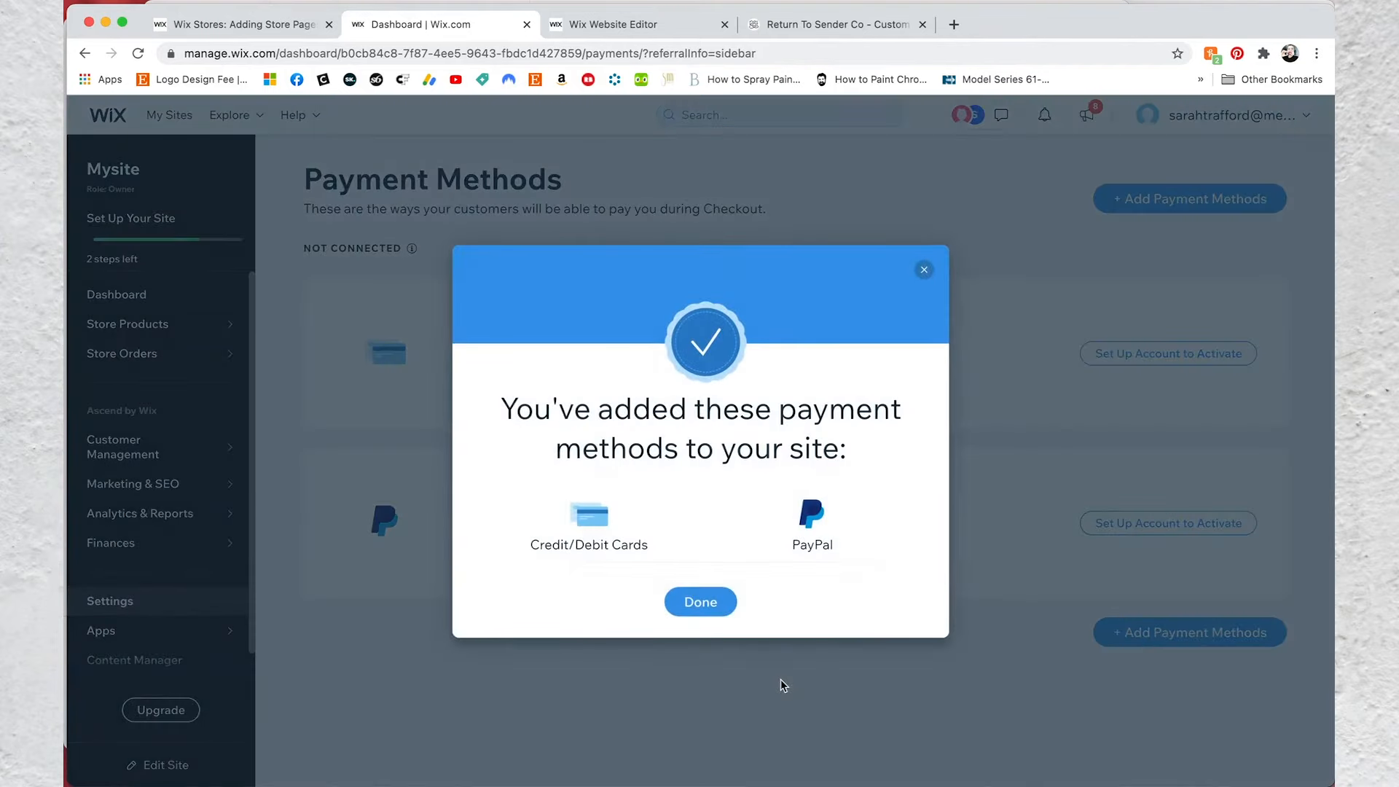
click(721, 602)
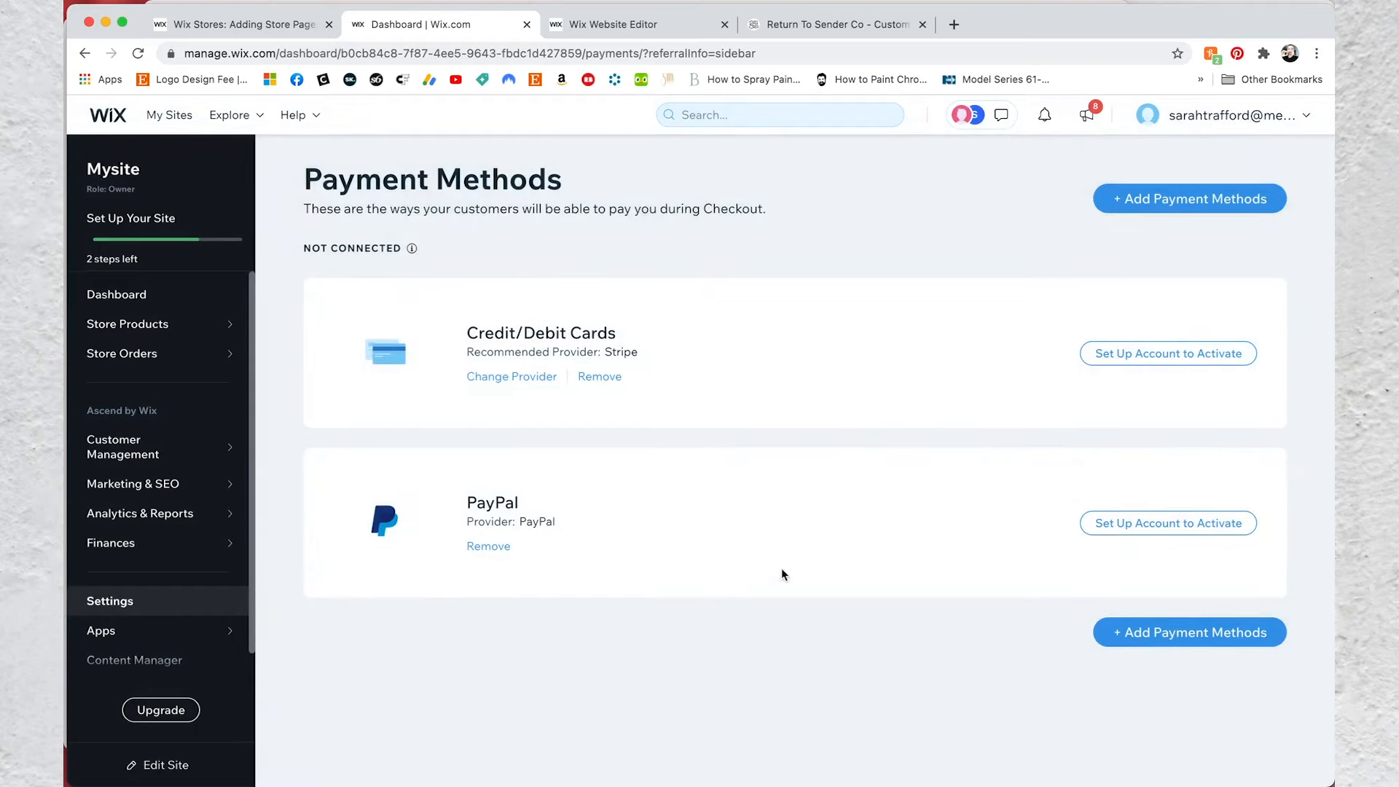
Start activating PayPal by connecting an existing PayPal account
click(1126, 523)
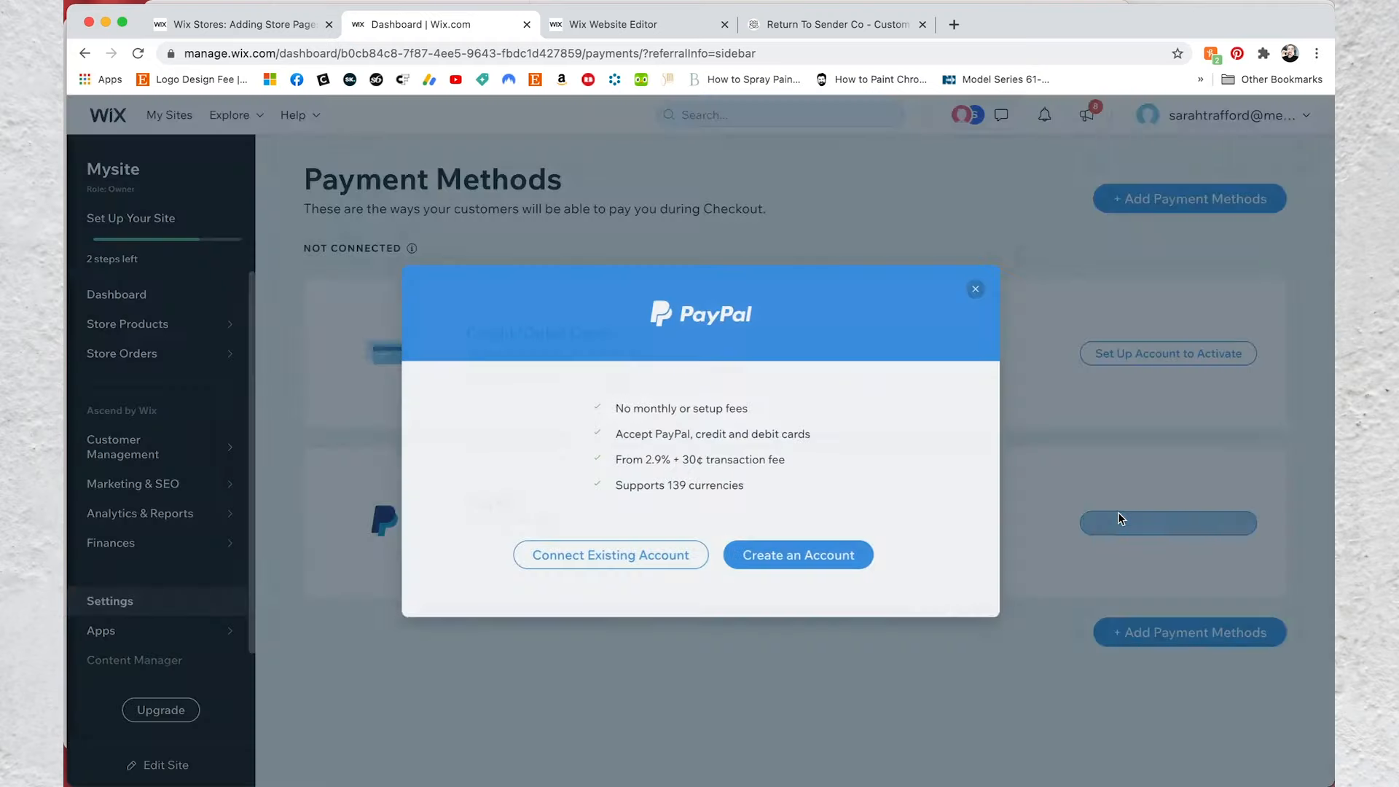
click(679, 552)
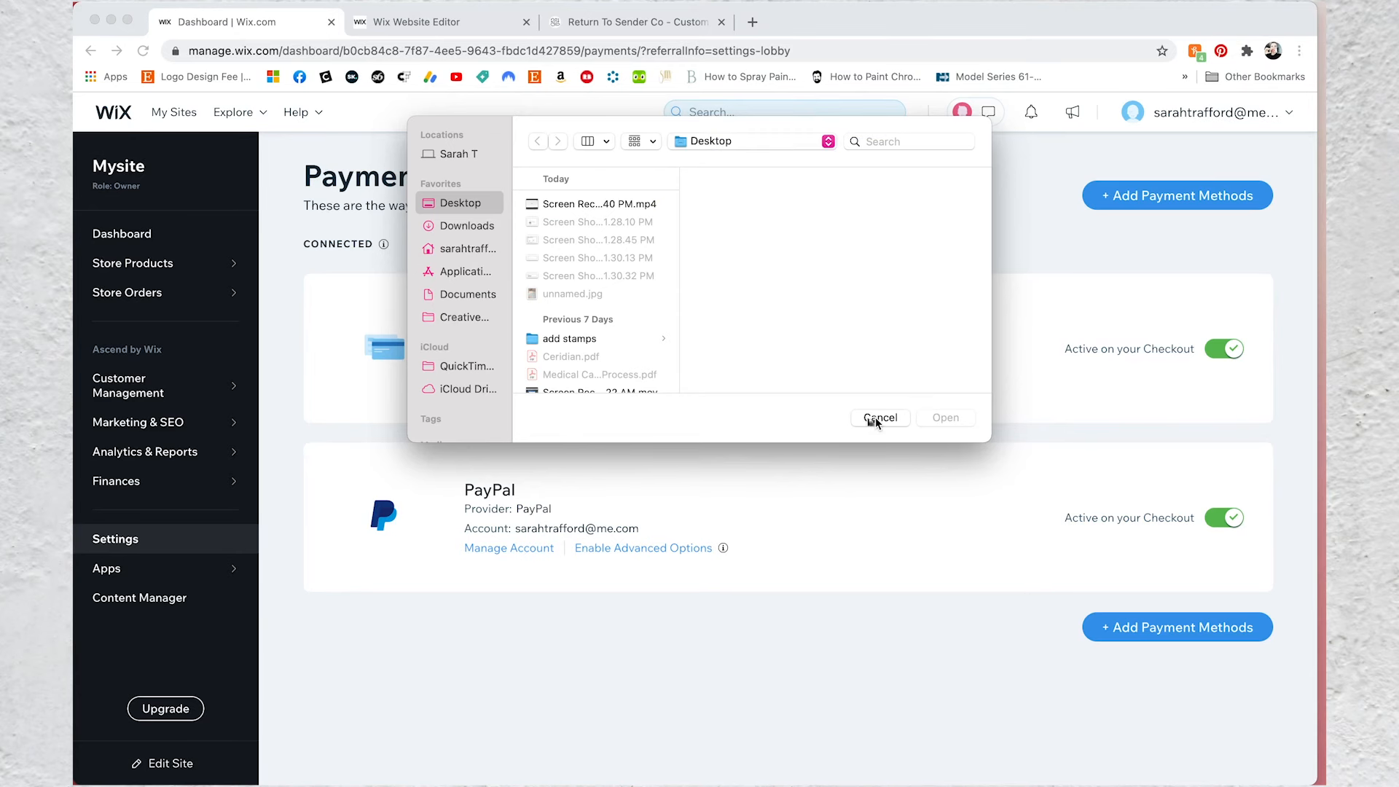
Dismiss the file chooser and examine the alternative credit and debit card payment providers available in Canada
click(878, 503)
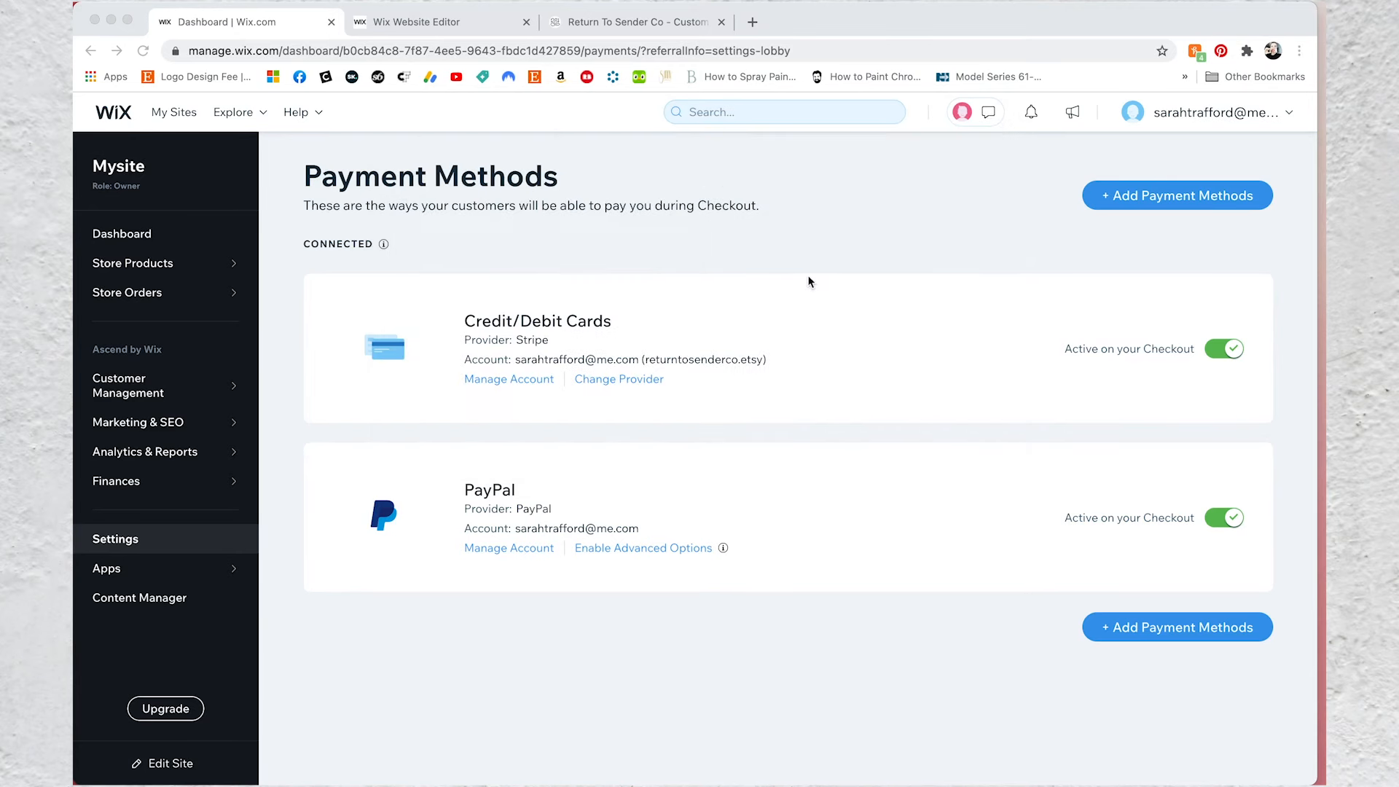
click(829, 278)
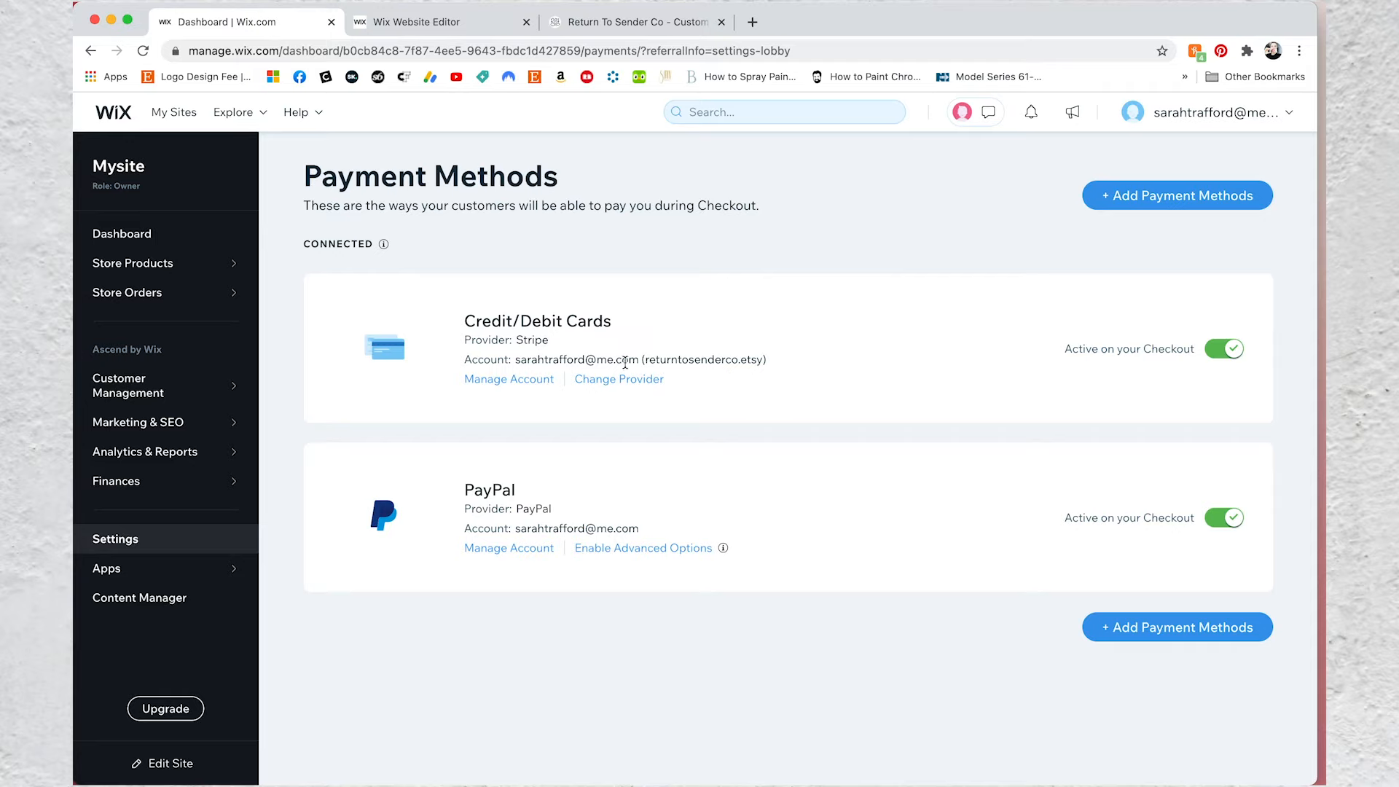
drag(548, 339, 518, 337)
click(645, 391)
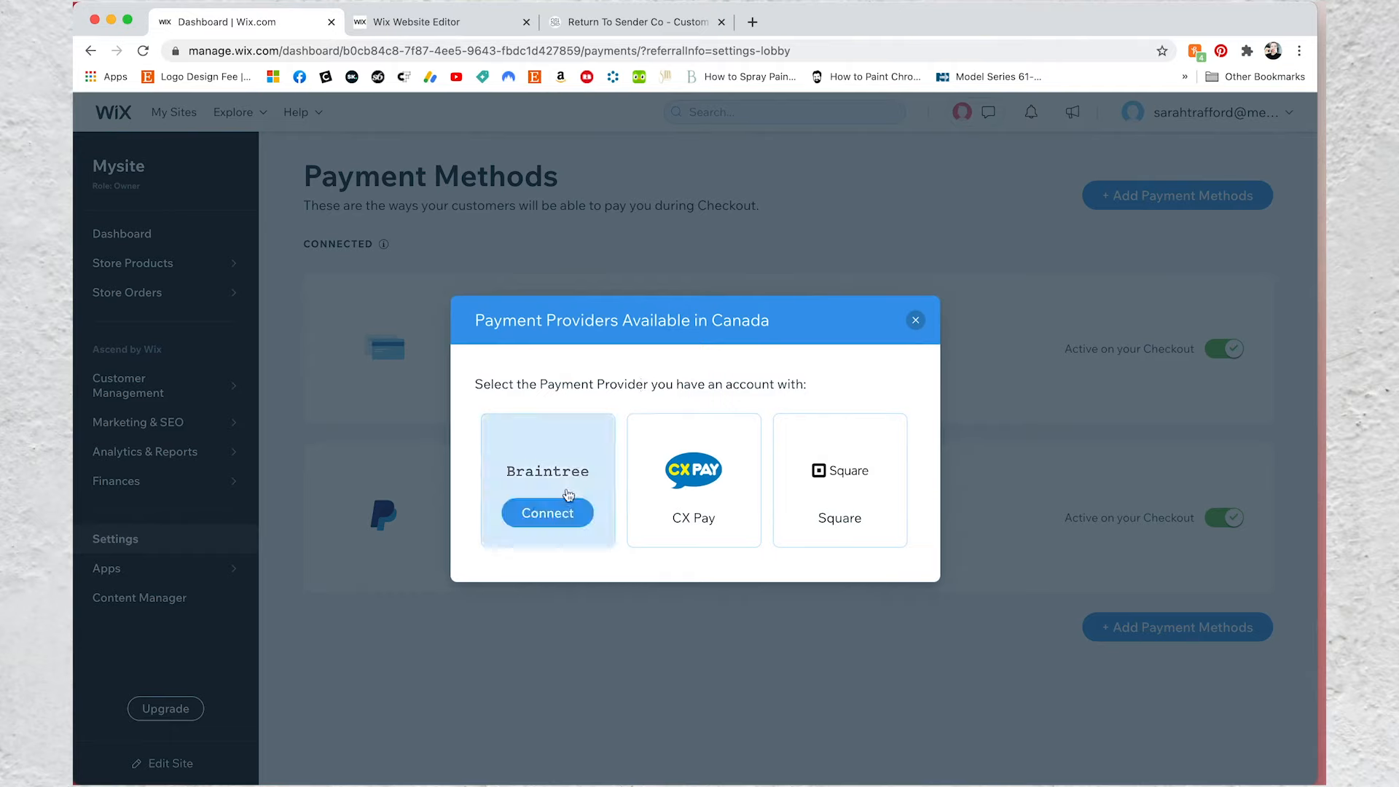
mouse_move(782, 513)
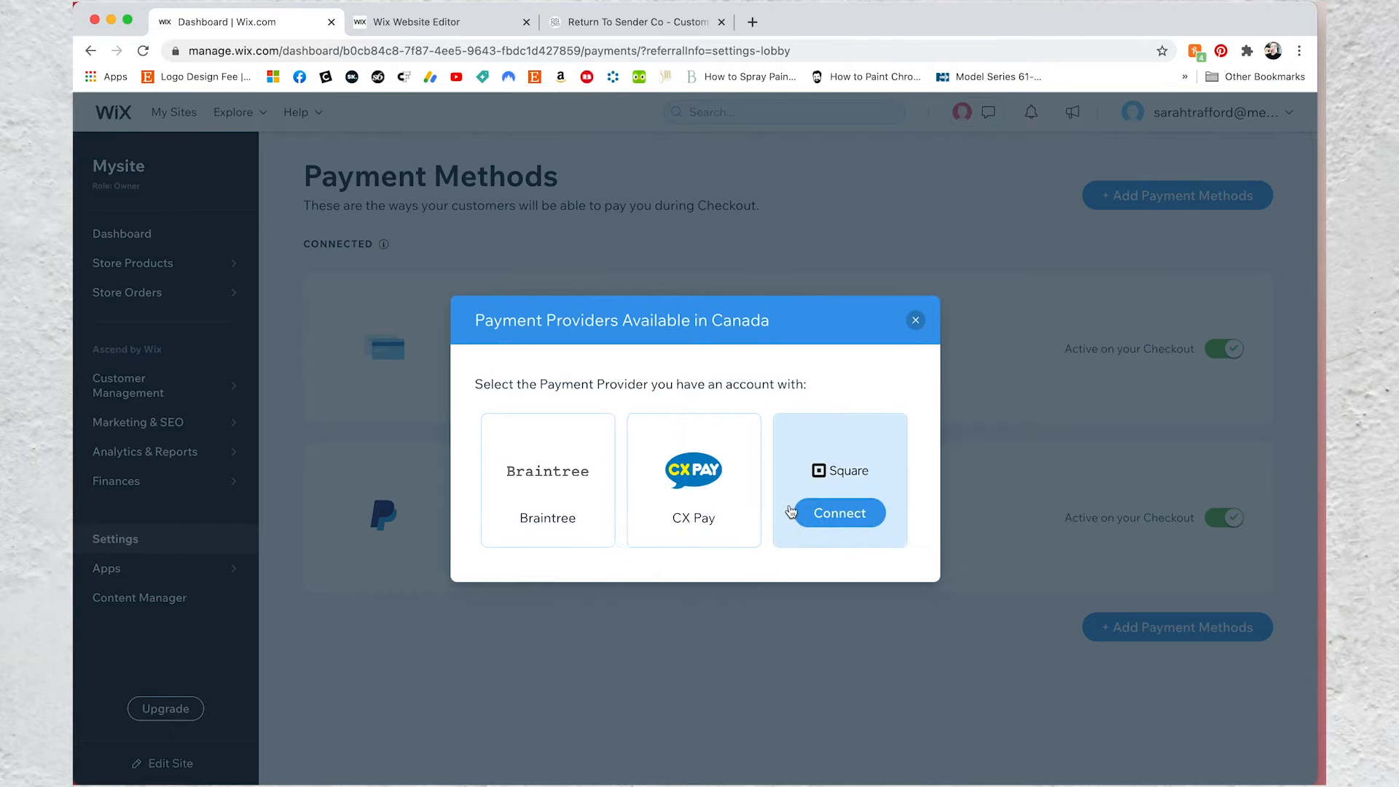
mouse_move(560, 514)
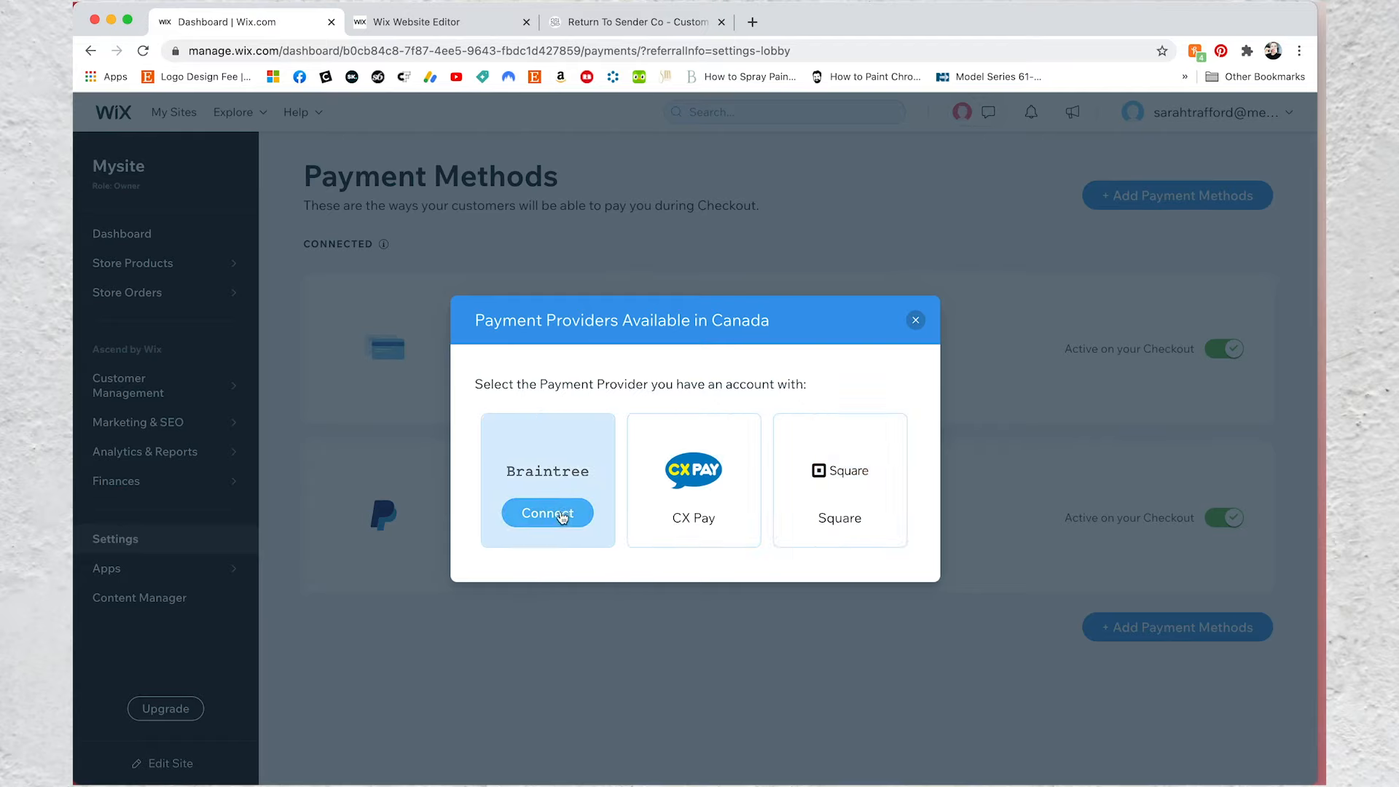